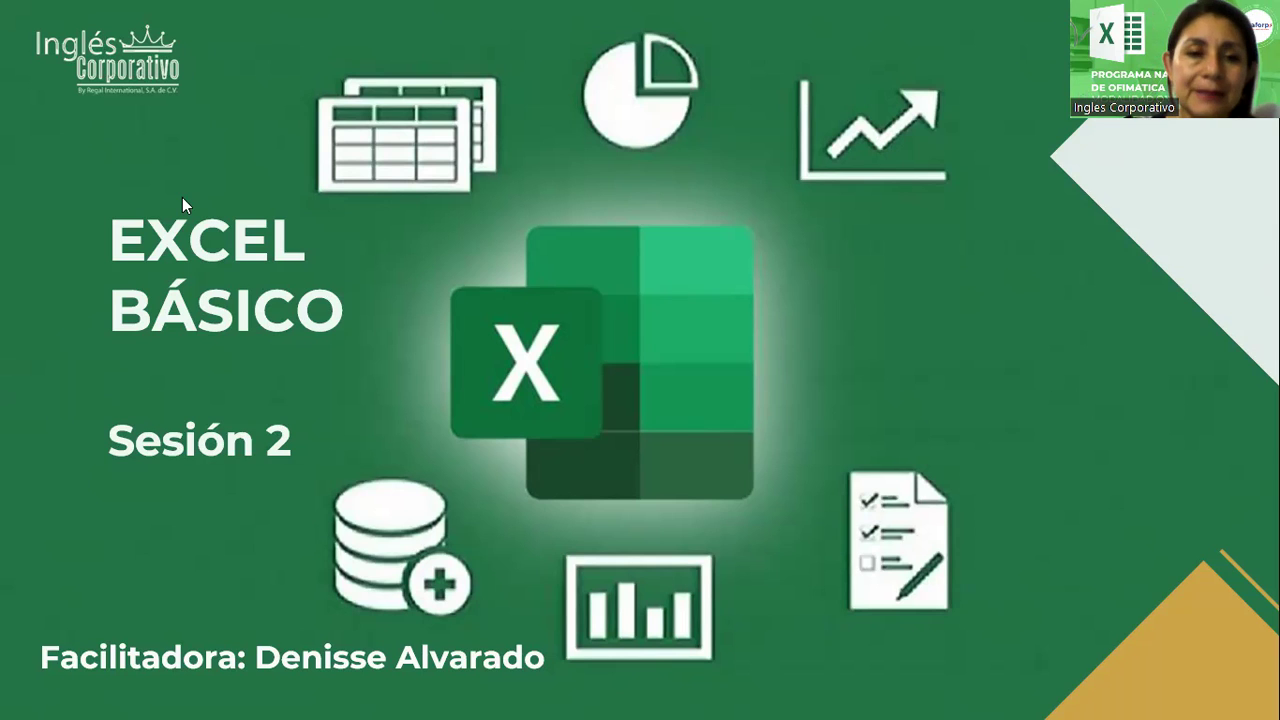
# Step: Advance the slideshow from the title slide to the 'Entorno de trabajo de excel' slide
pyautogui.click(842, 365)
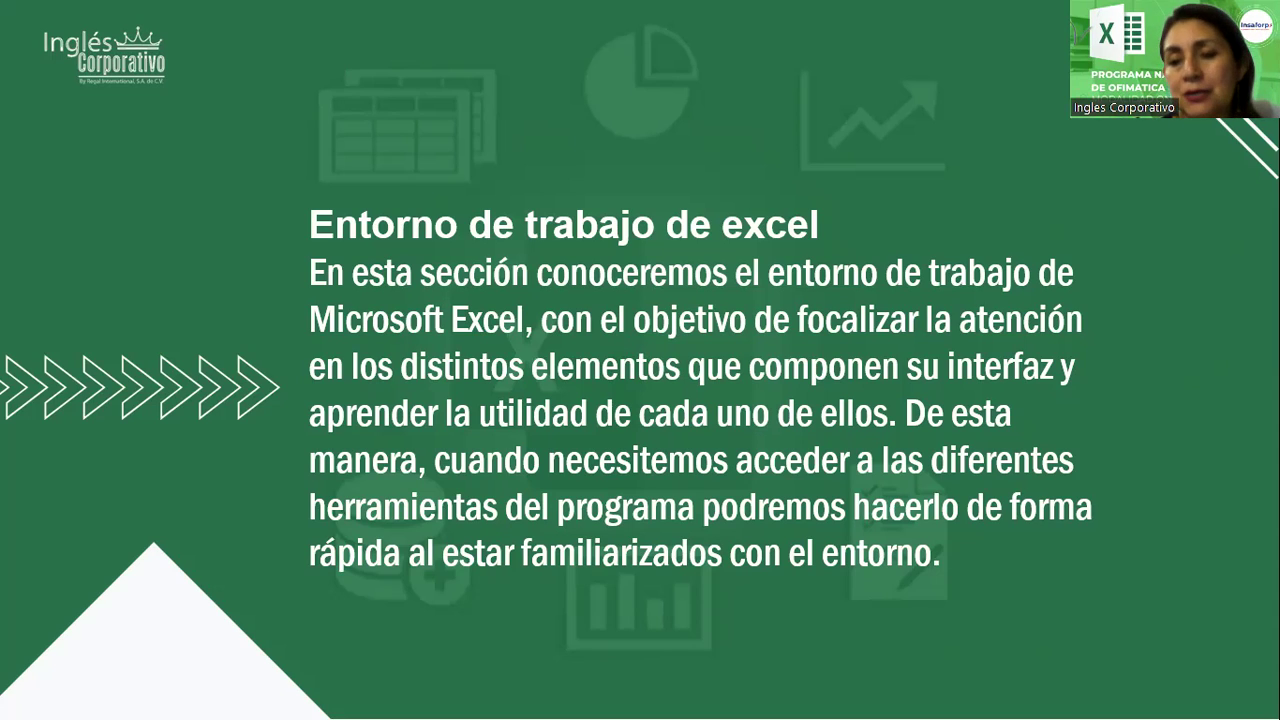
# Step: Advance to the slide showing the blank Libro1 workbook with sheet Hoja1
pyautogui.click(1170, 422)
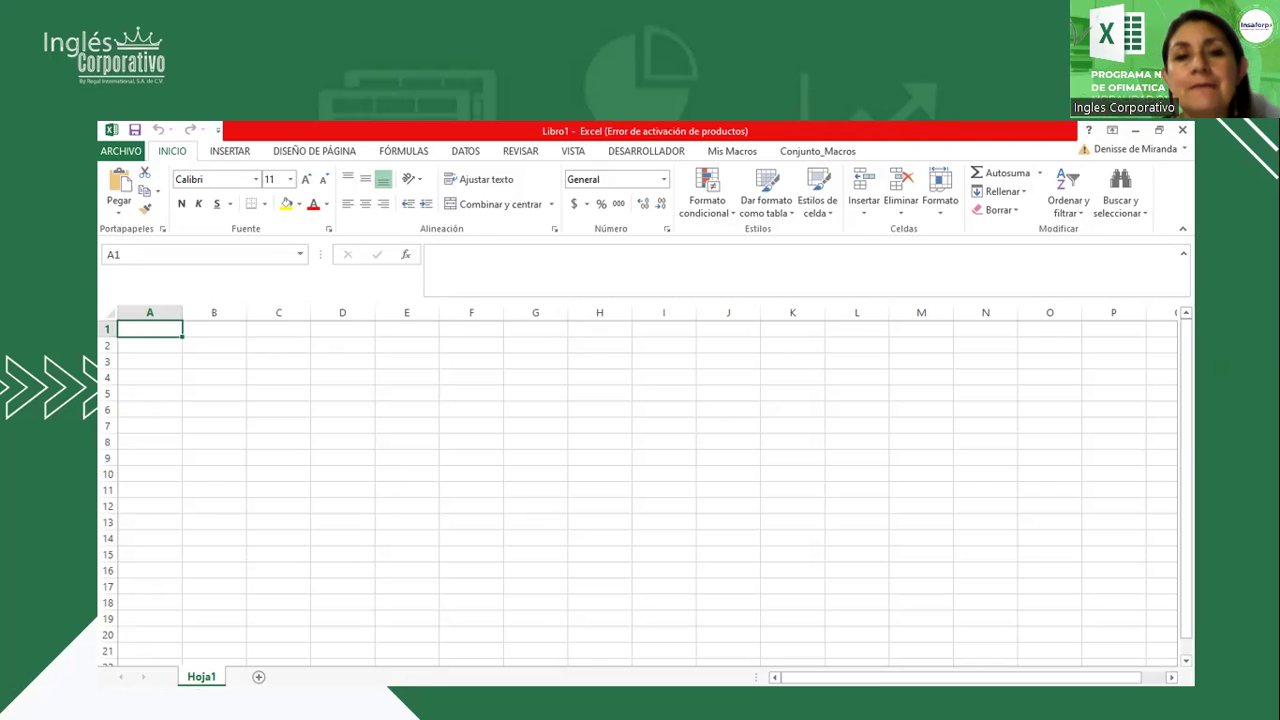
# Step: Advance to the slide about 'La Barra de título' and the Quick Access Toolbar
pyautogui.click(622, 332)
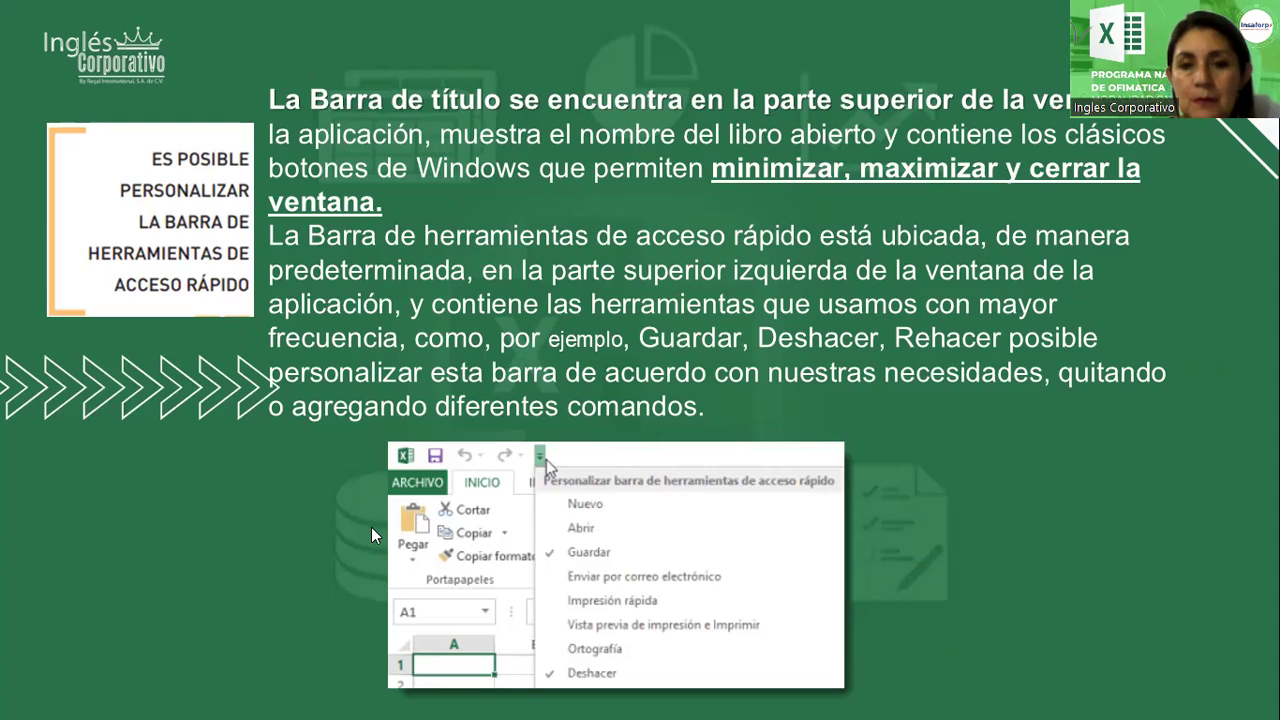
# Step: Run the slideshow past the toolbar slide, dismissing the overlapping workbook window, to the end screen
pyautogui.click(268, 456)
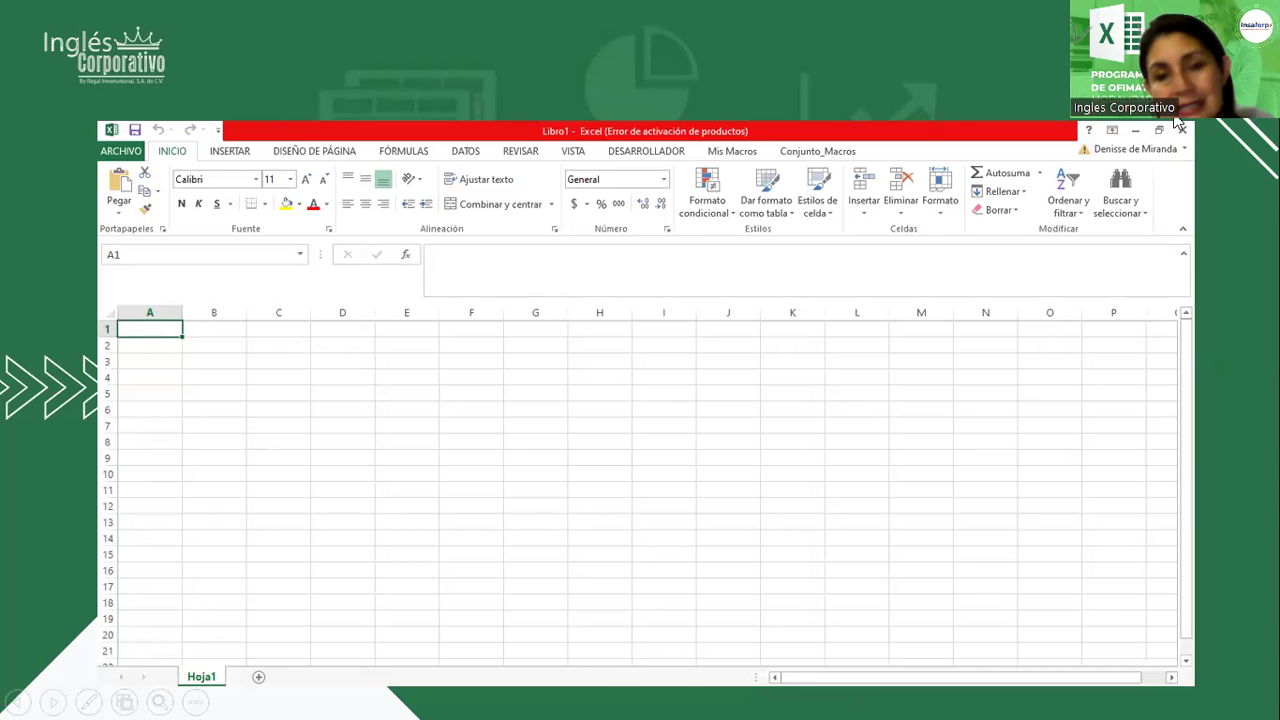
pyautogui.click(1180, 128)
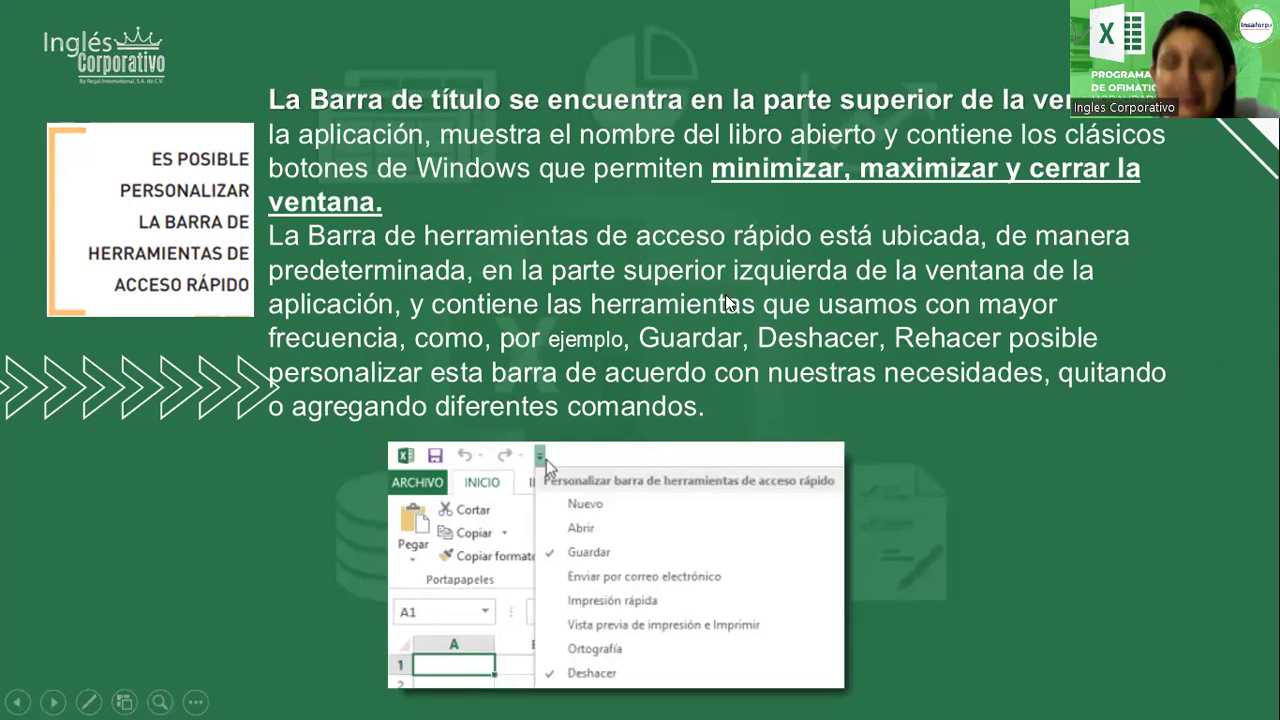
pyautogui.click(810, 257)
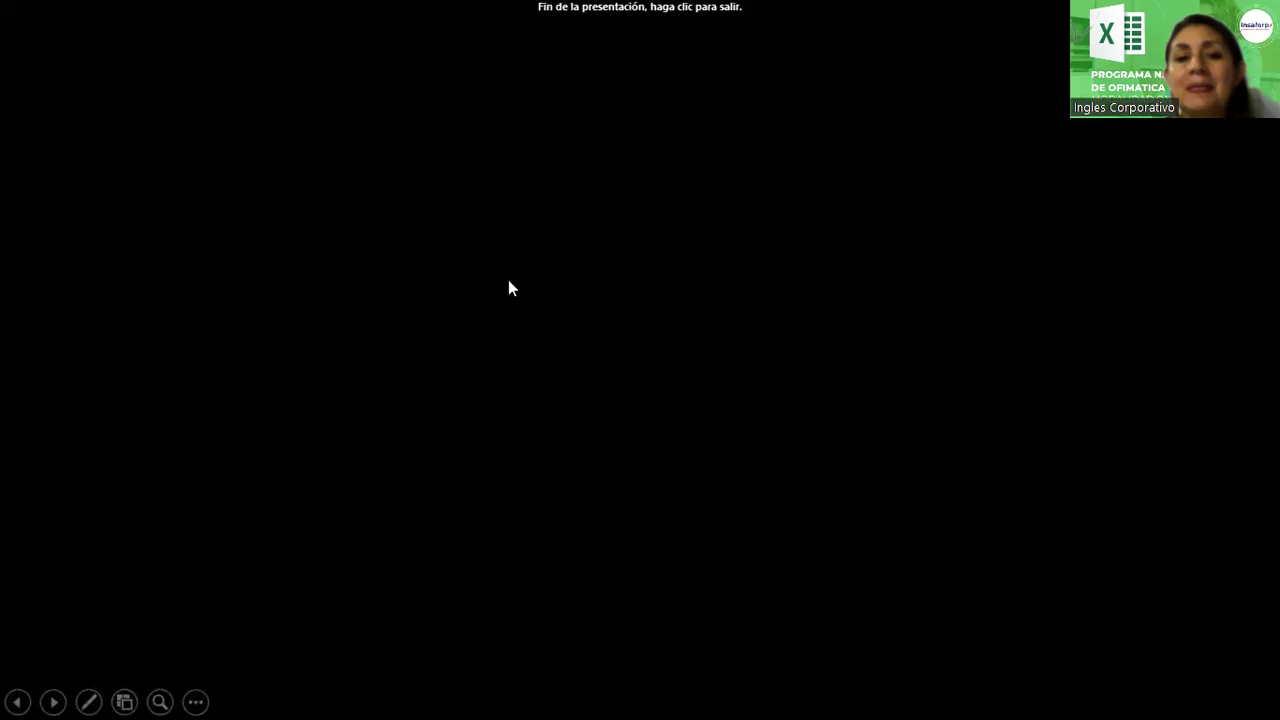
# Step: Go back one slide from the end-of-presentation screen using the Left arrow
pyautogui.press('Left')
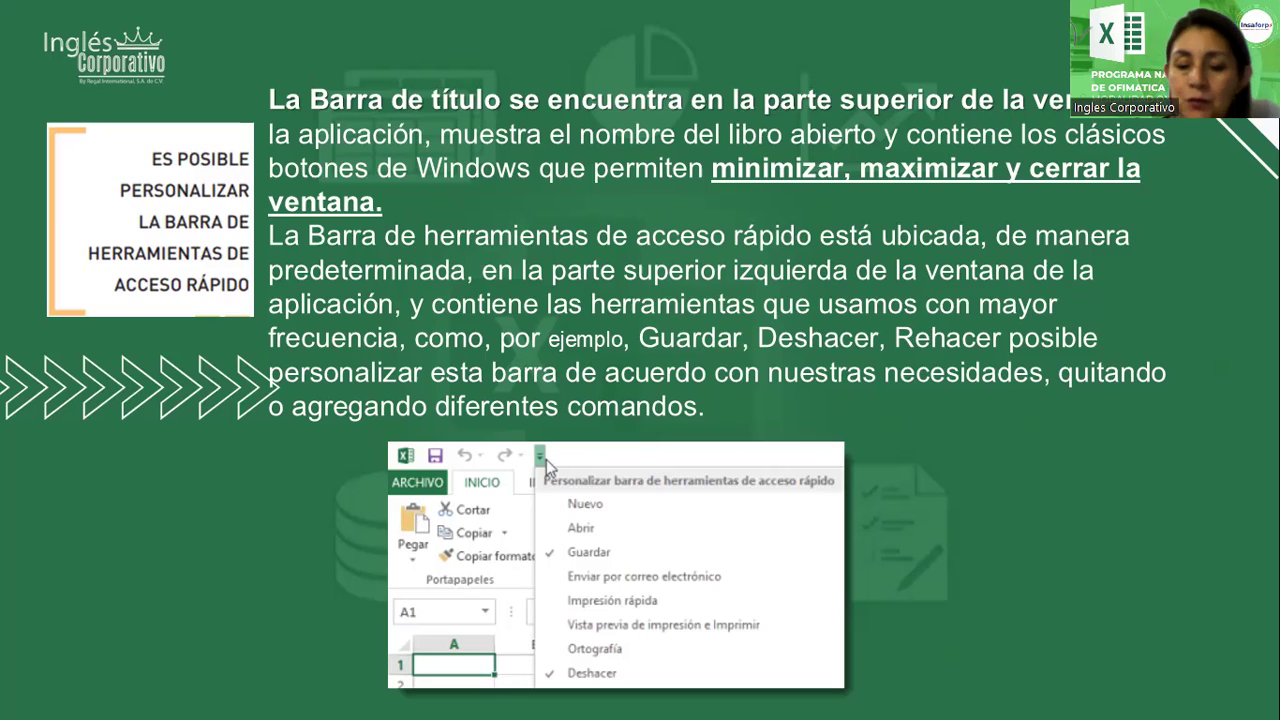
# Step: Return to the Libro1 slide featuring the title bar and Quick Access Toolbar
pyautogui.hotkey('alt', 'Tab')
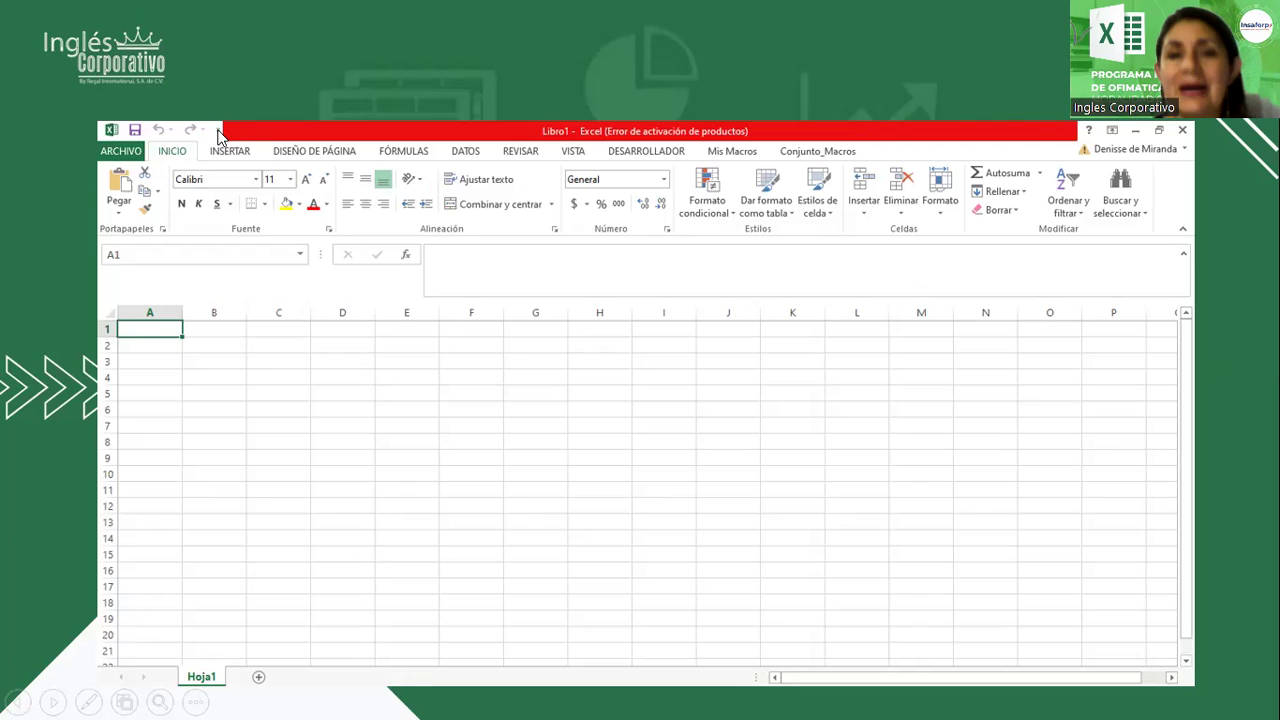
# Step: End the slideshow so Excel shows Lección2_EB.xlsx on its empty Ejercicio 1 sheet
pyautogui.click(700, 267)
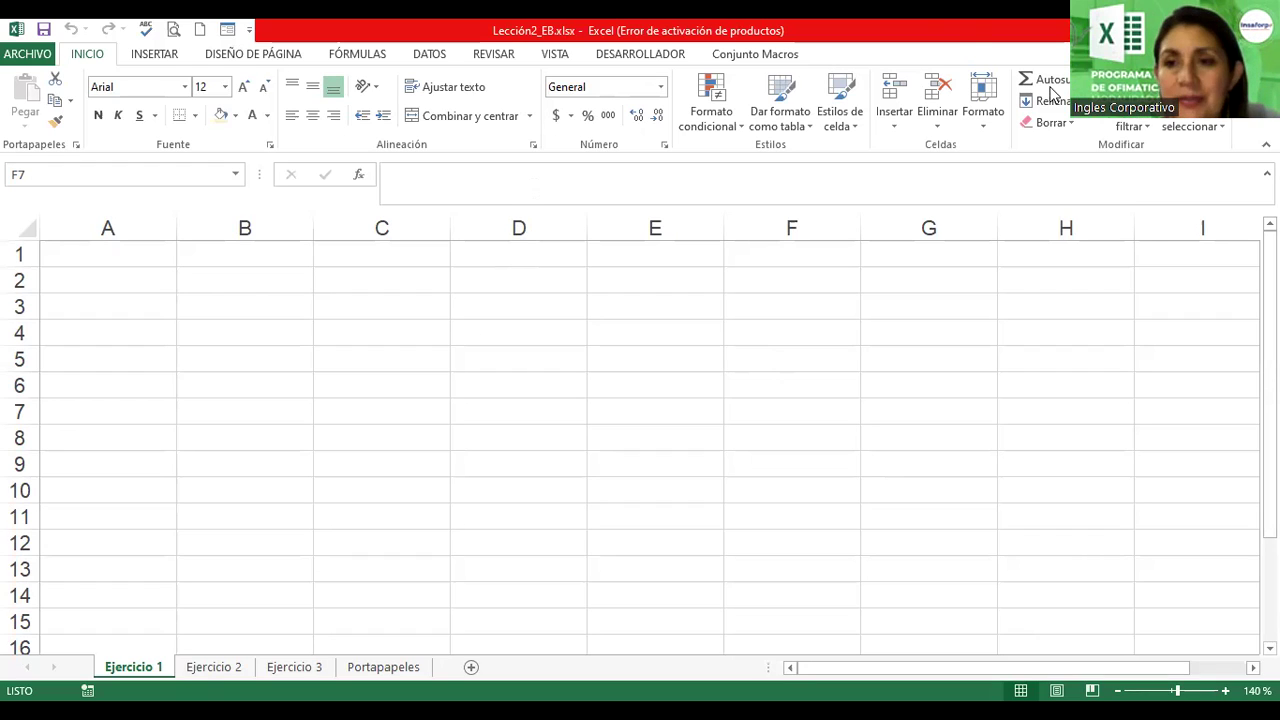
# Step: Select cell F7 and show the Customize Quick Access Toolbar options list
pyautogui.click(950, 29)
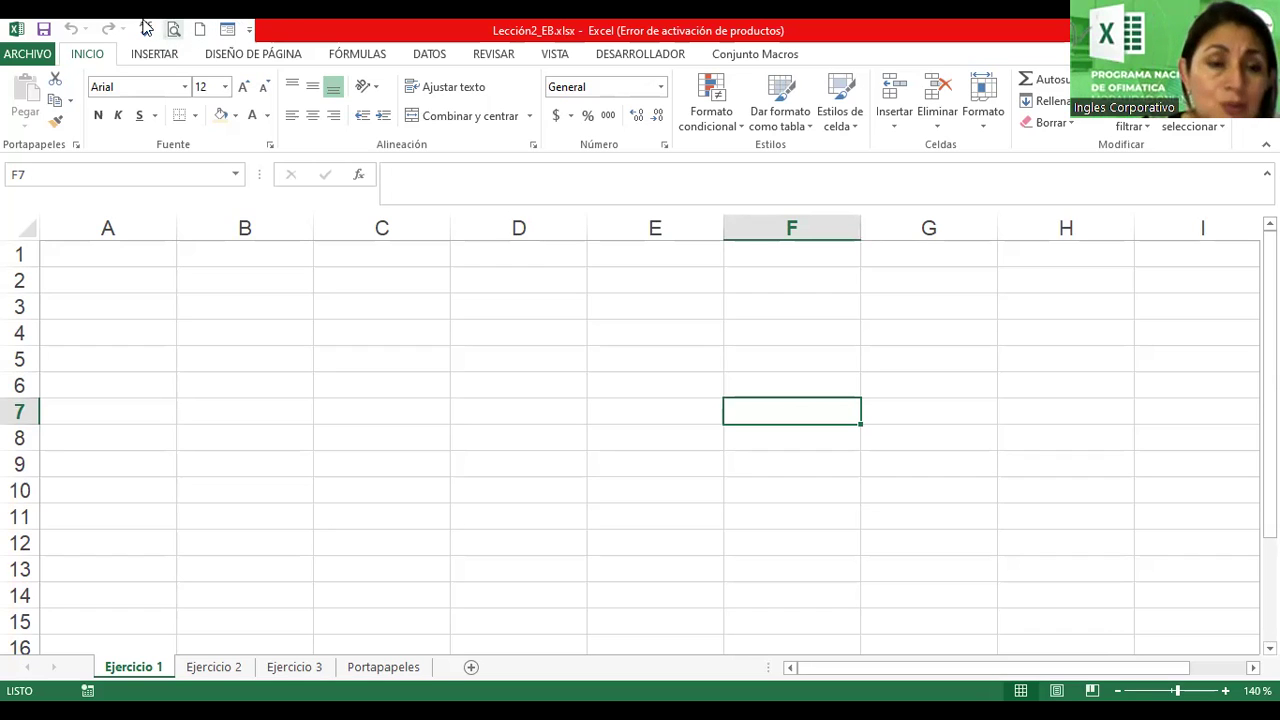
pyautogui.click(249, 31)
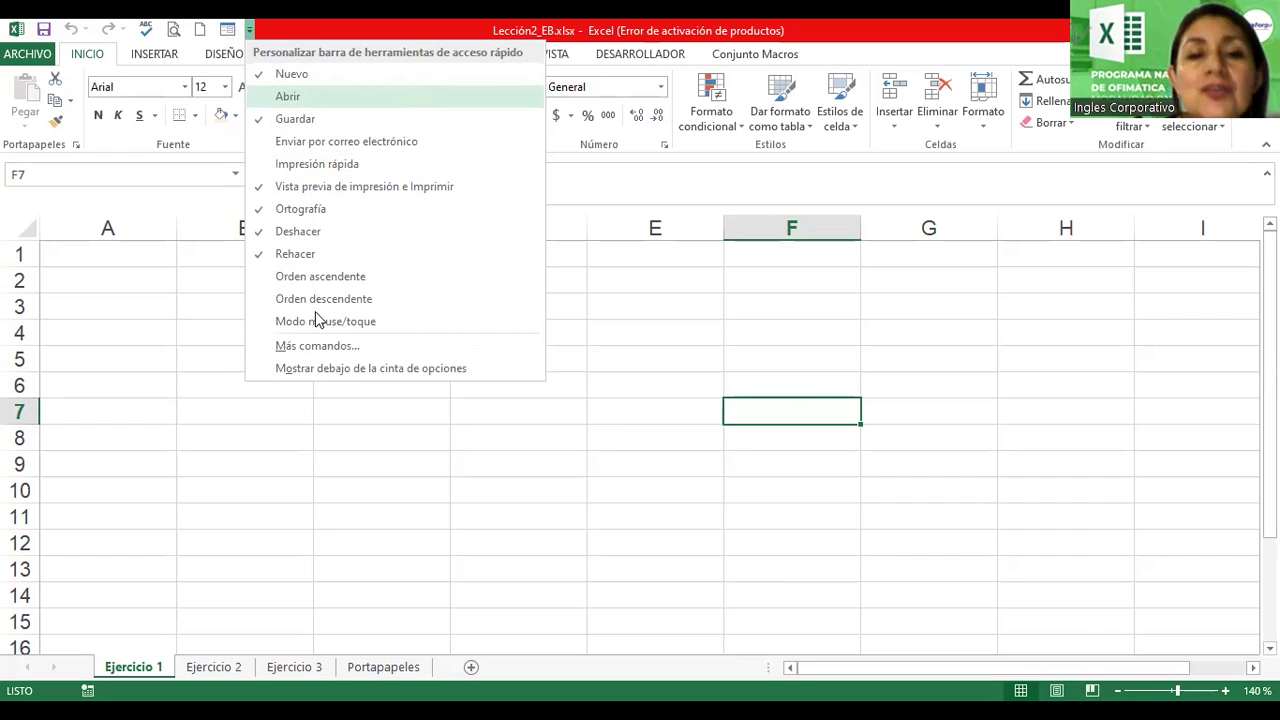
# Step: Browse the Quick Access Toolbar options, then dismiss the list without changes
pyautogui.press('Down')
pyautogui.press('Down')
pyautogui.press('Down')
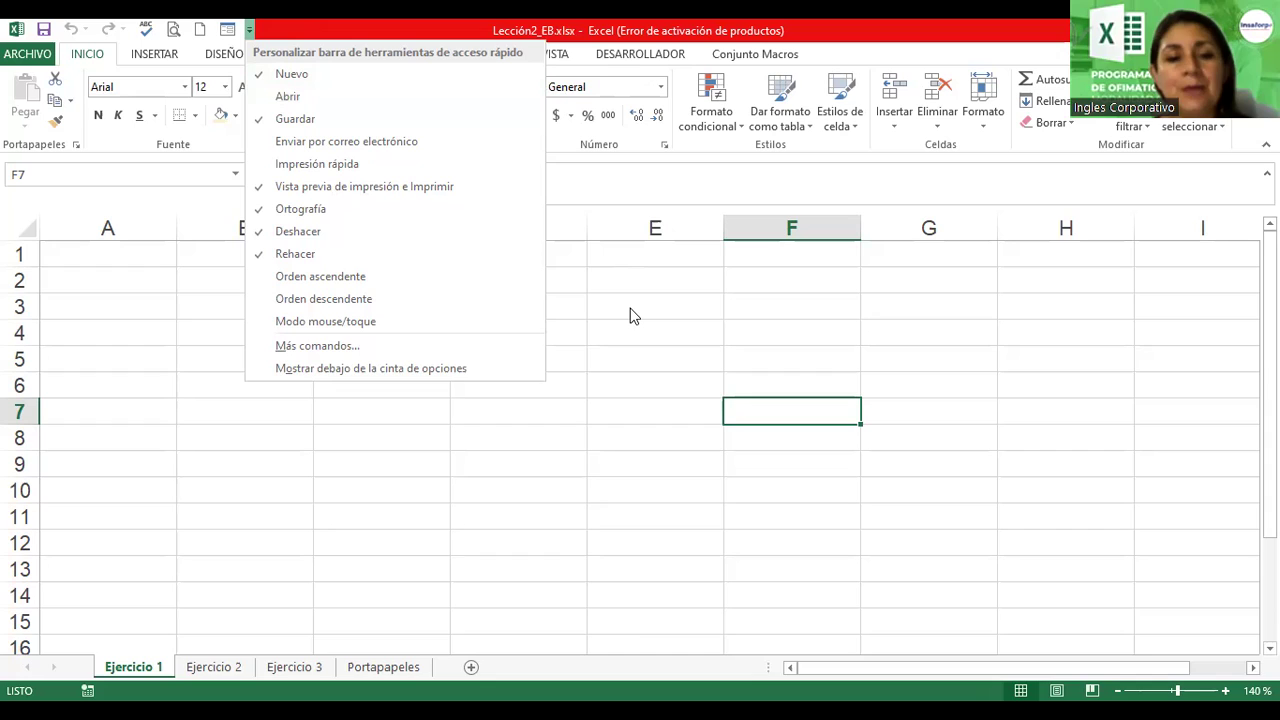
pyautogui.press('Escape')
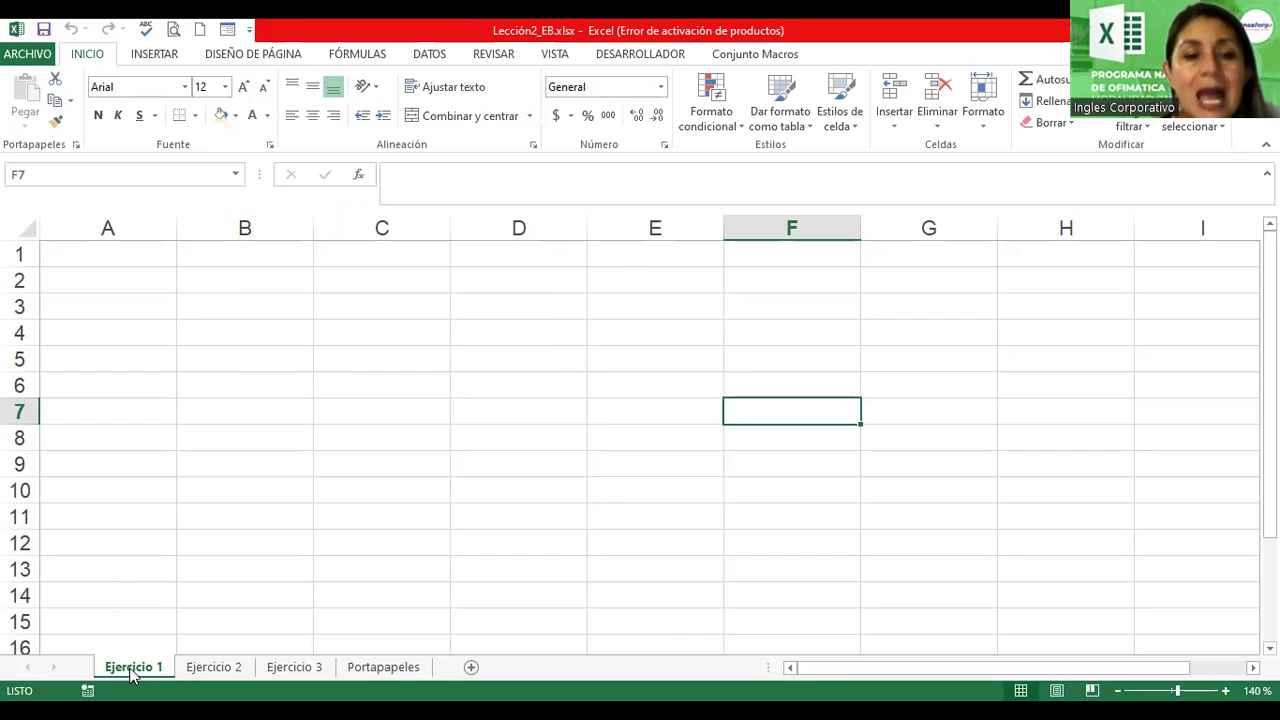
# Step: Rename the Ejercicio 1 tab to 'Ingreso de Datos', keeping its tab colour unchanged
pyautogui.rightClick(131, 675)
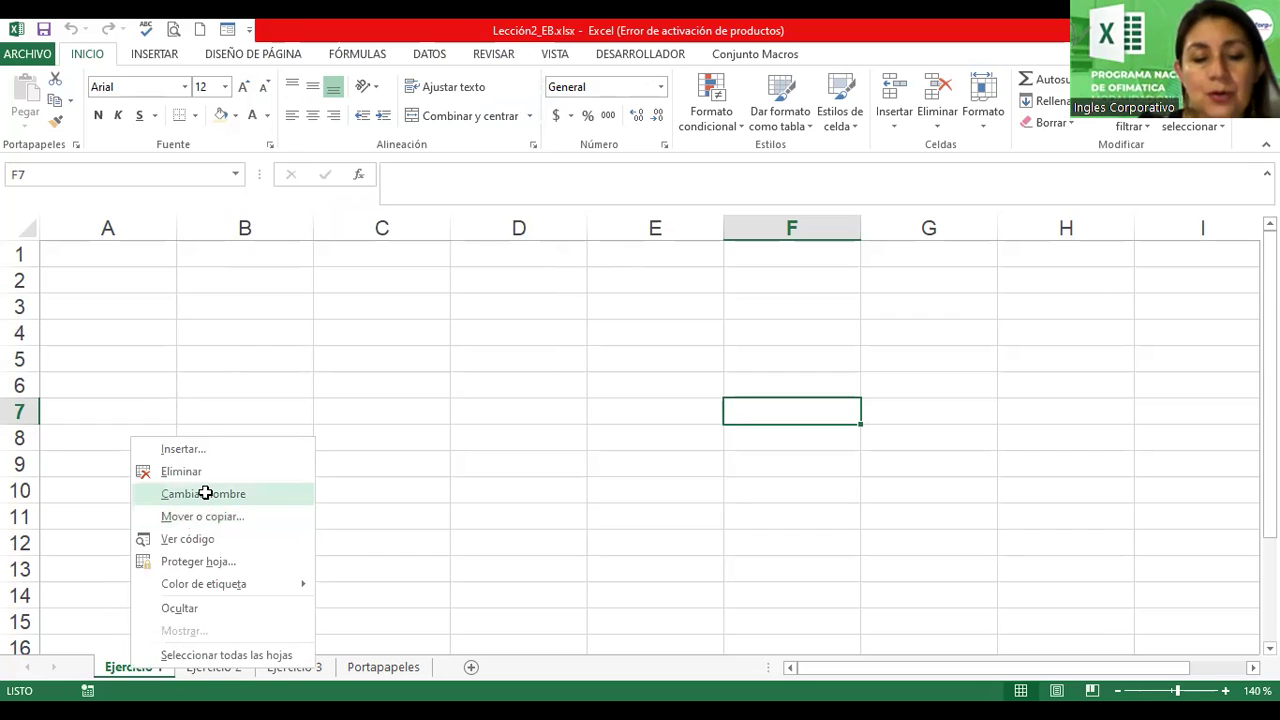
pyautogui.click(204, 494)
pyautogui.write('Ingreso')
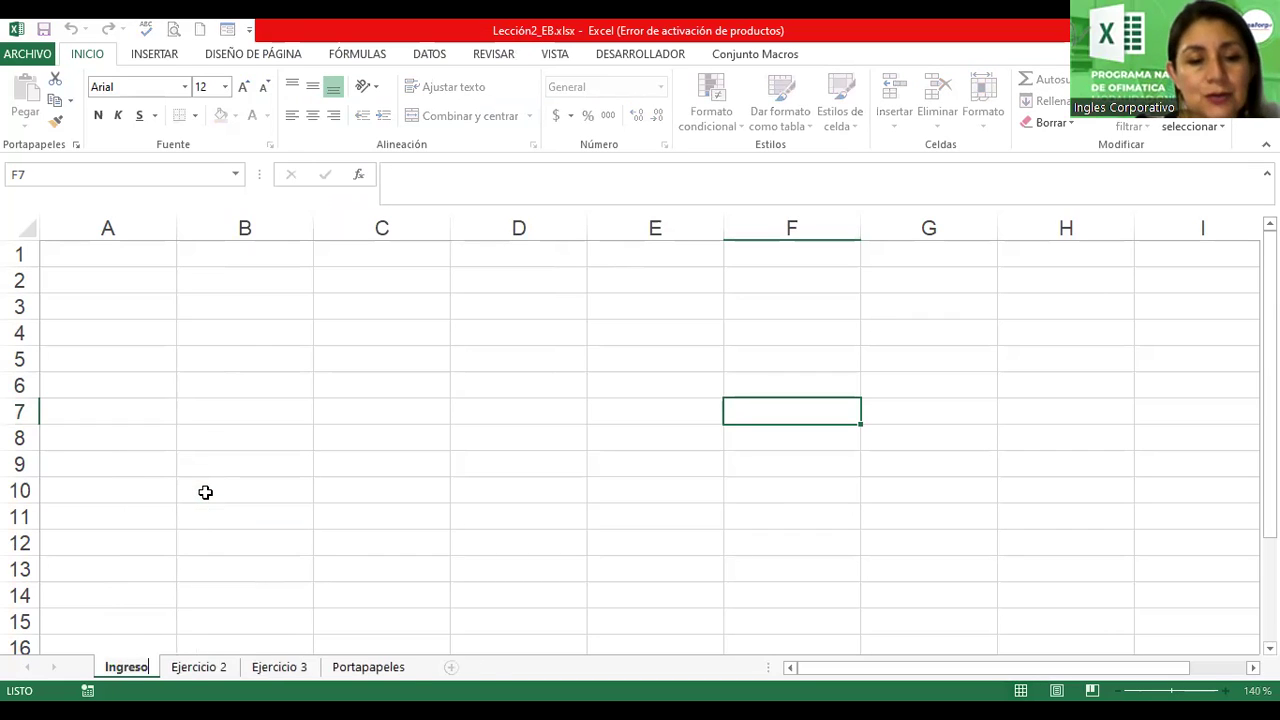
pyautogui.write(' de Datos')
pyautogui.press('Return')
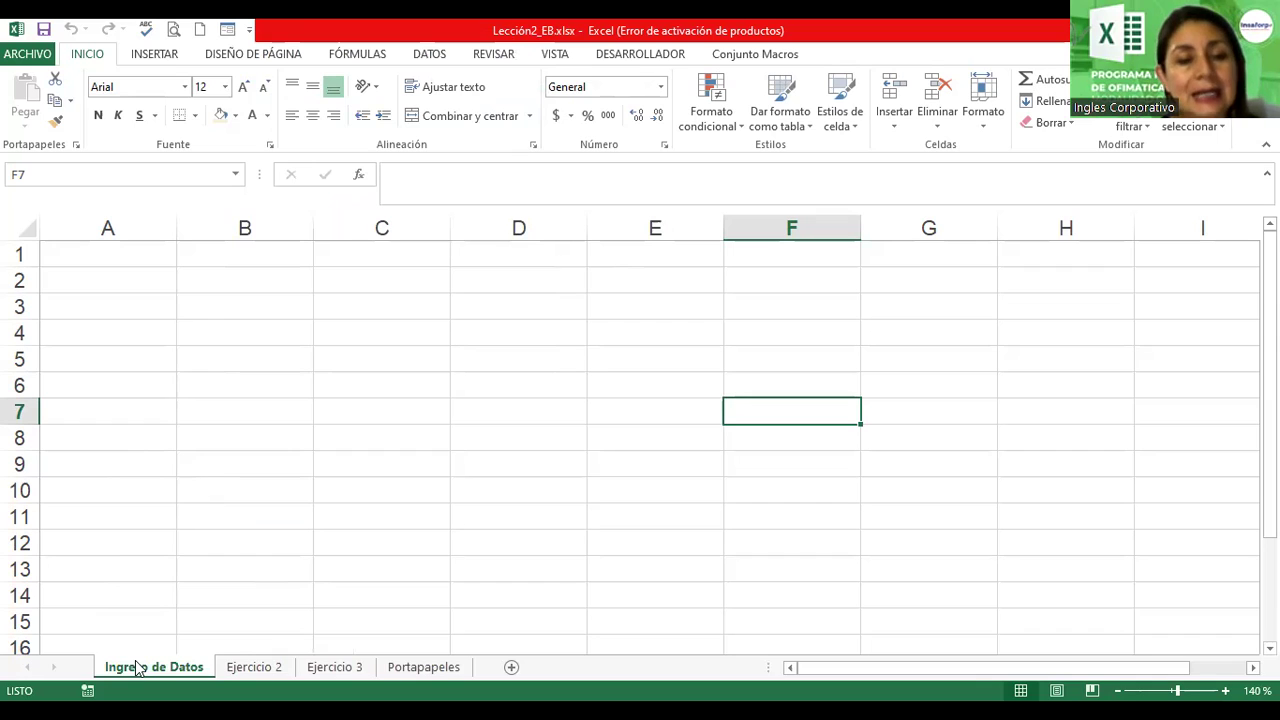
pyautogui.rightClick(137, 668)
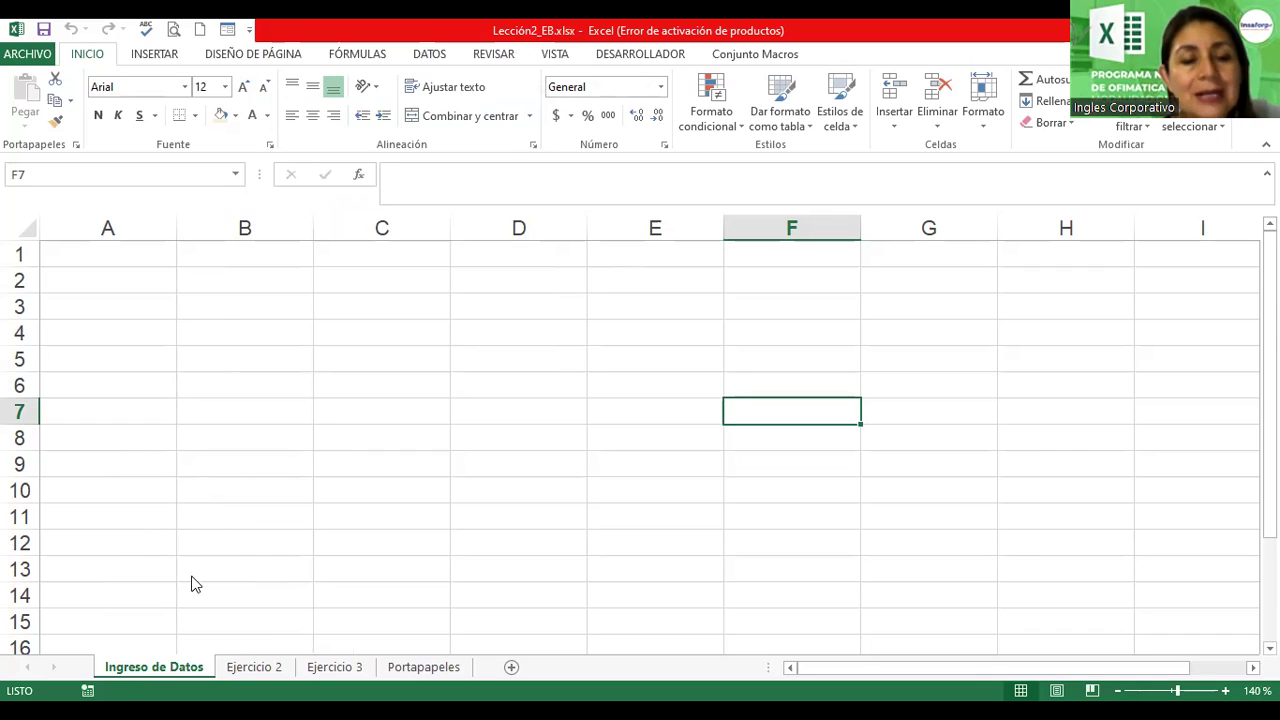
pyautogui.moveTo(195, 584)
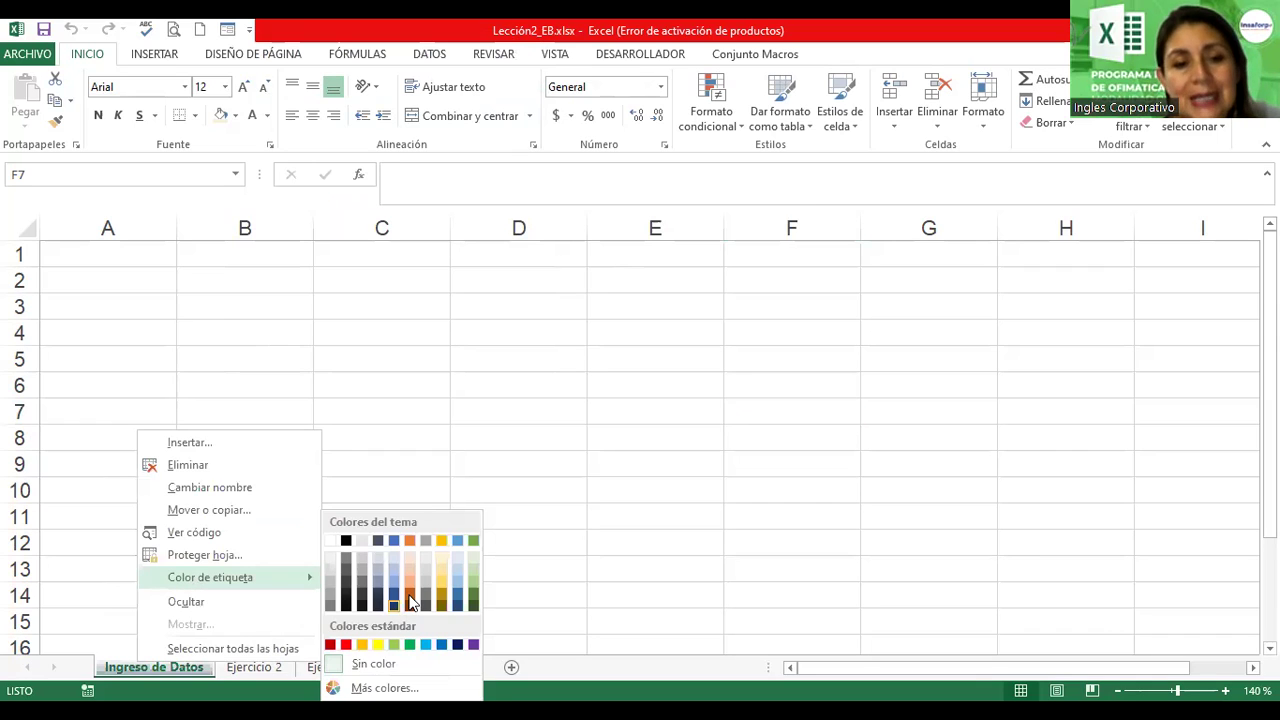
pyautogui.click(243, 287)
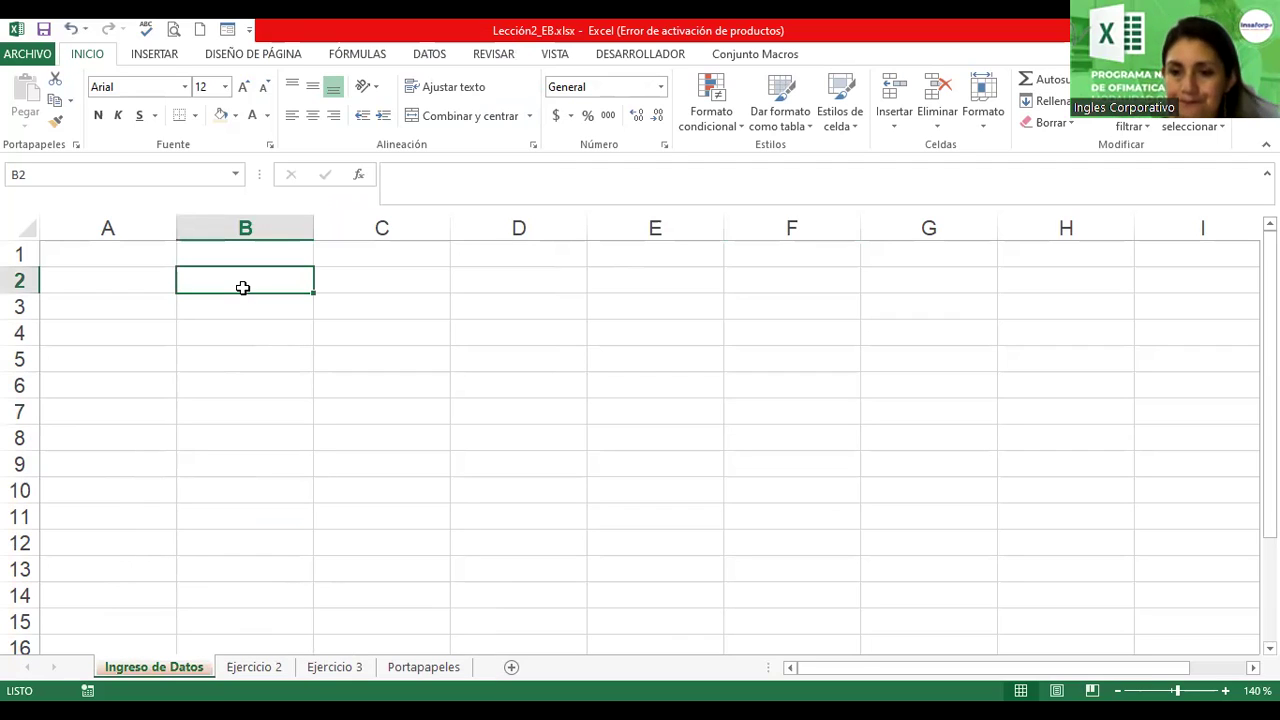
# Step: Enter the headers No., Nombre, Departamento and Teléfono in cells B2 through E2
pyautogui.doubleClick(243, 287)
pyautogui.write('No.')
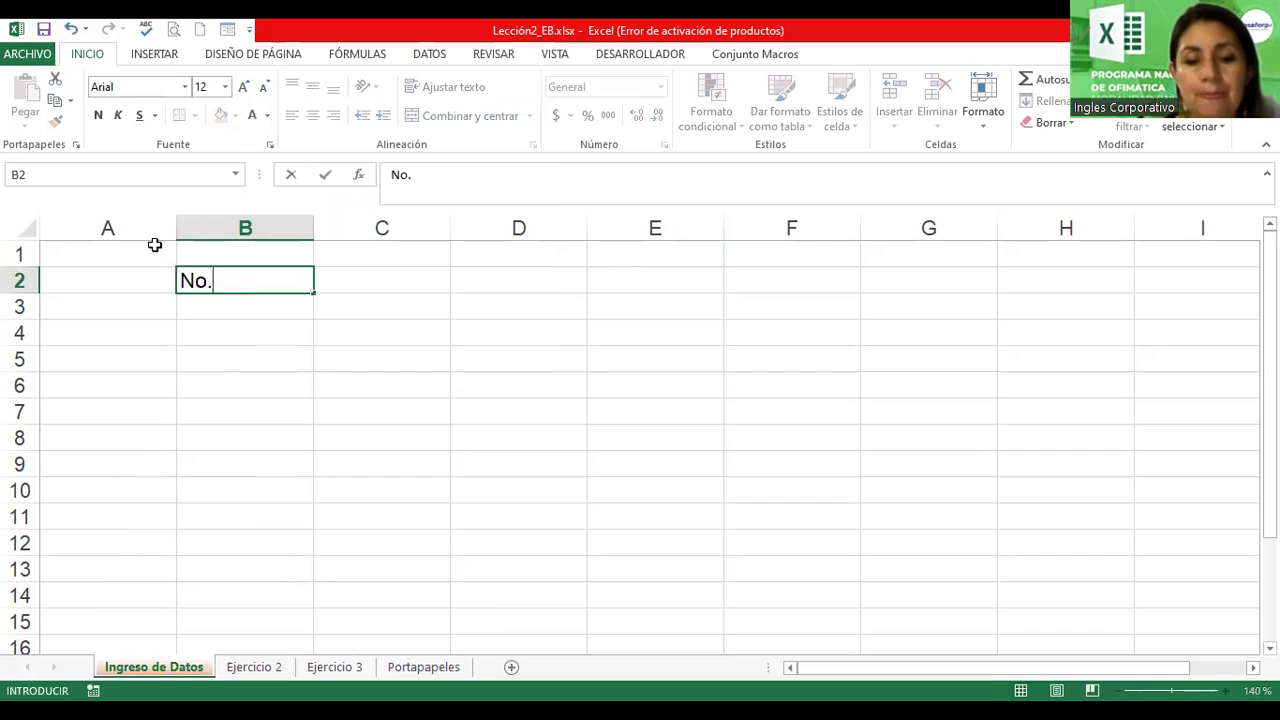
pyautogui.press('Tab')
pyautogui.write('Nomb')
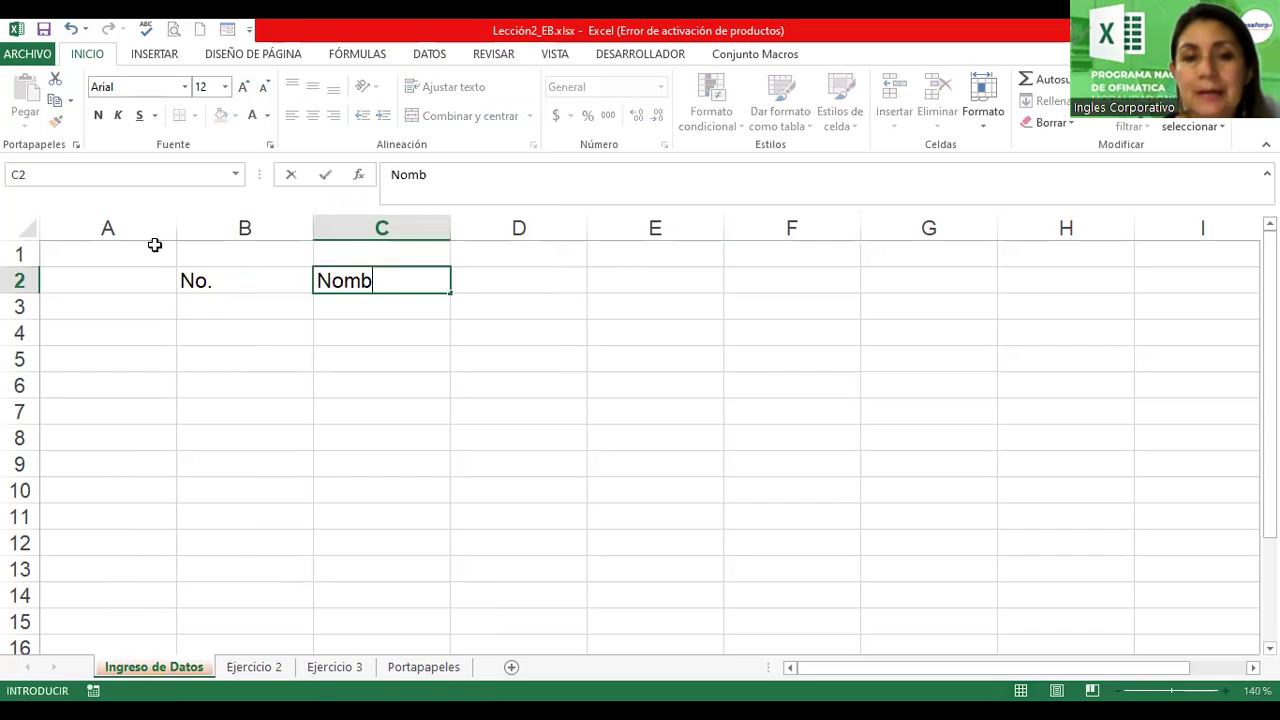
pyautogui.write('re')
pyautogui.press('Tab')
pyautogui.write('D')
pyautogui.write('ire')
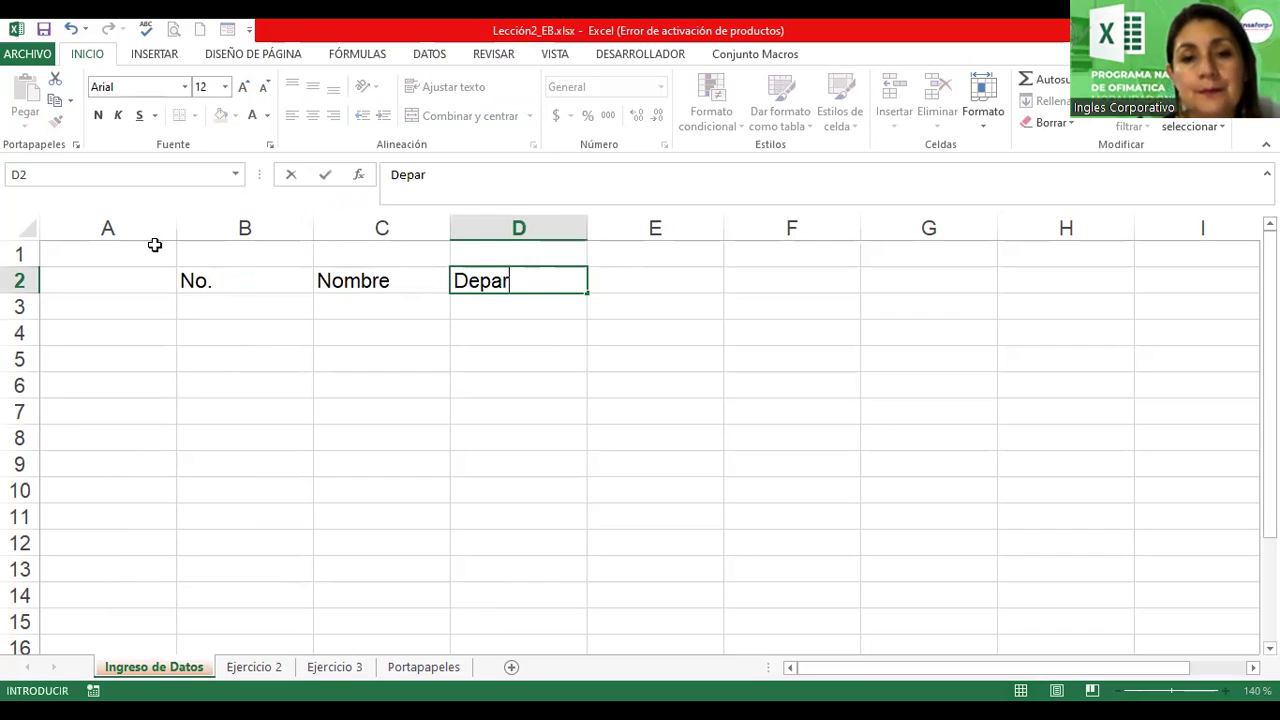
pyautogui.write('tamento')
pyautogui.press('Tab')
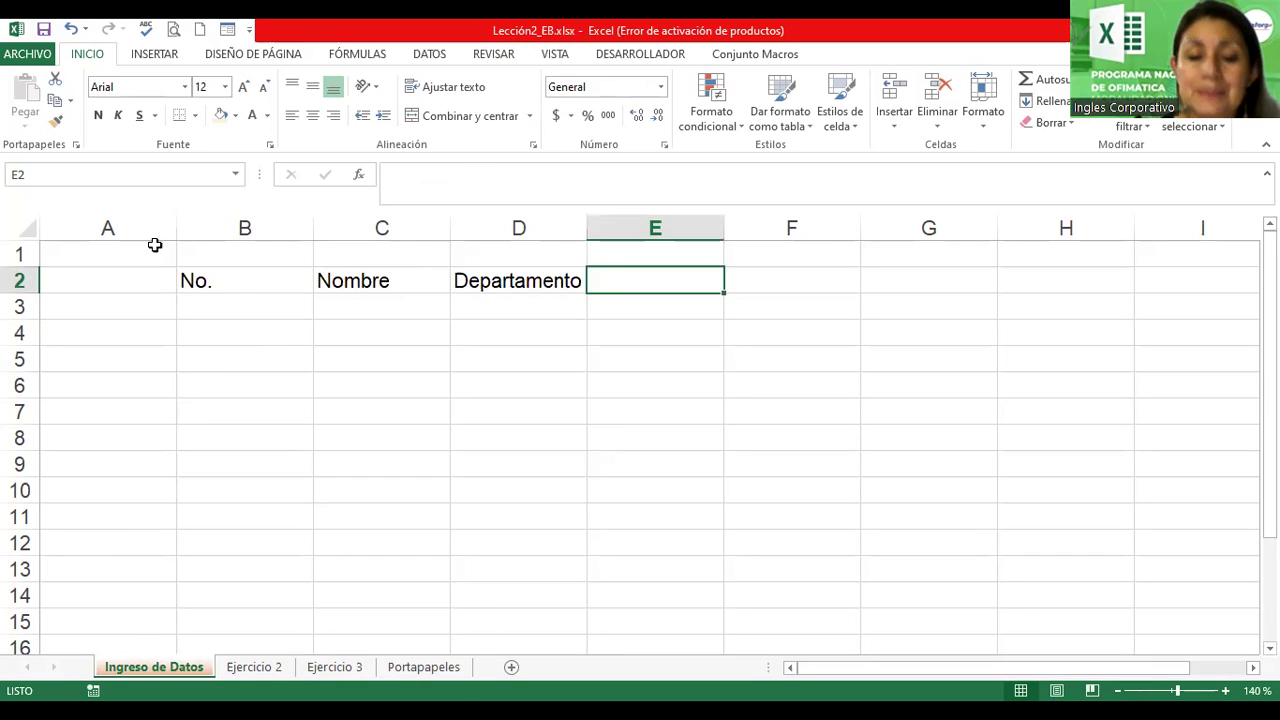
pyautogui.write('Tel')
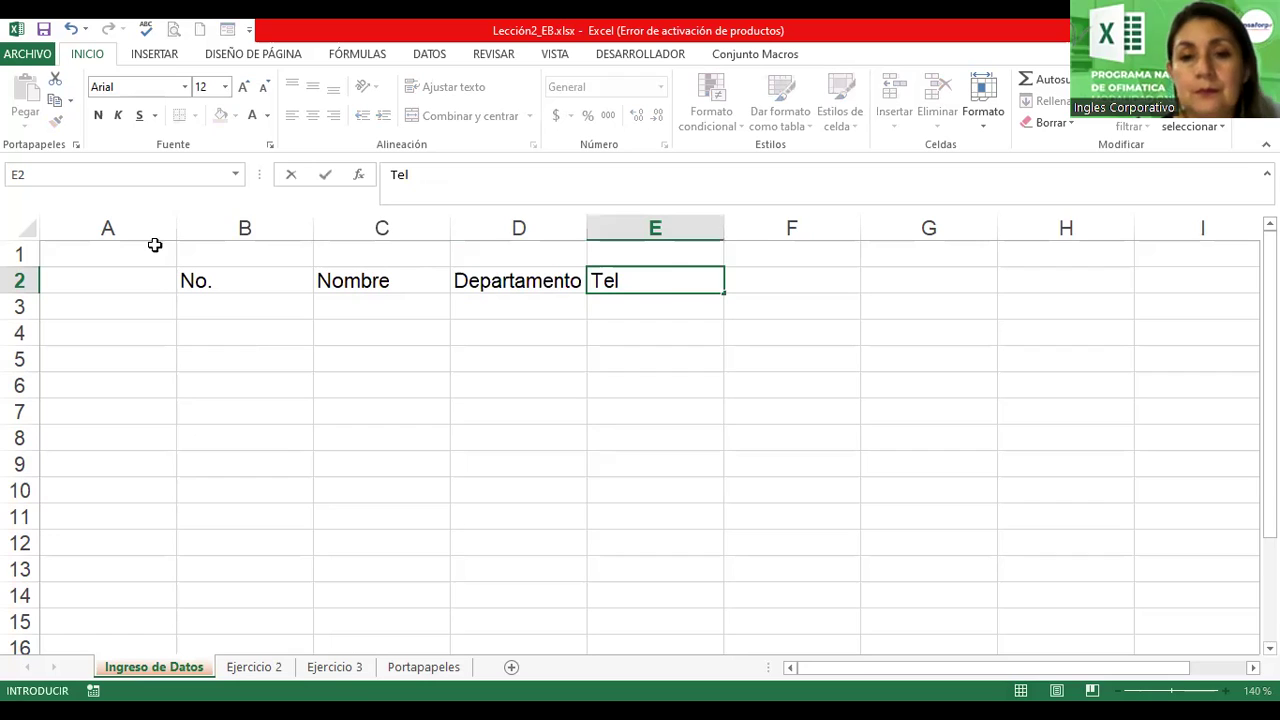
pyautogui.write('éfono')
pyautogui.press('Return')
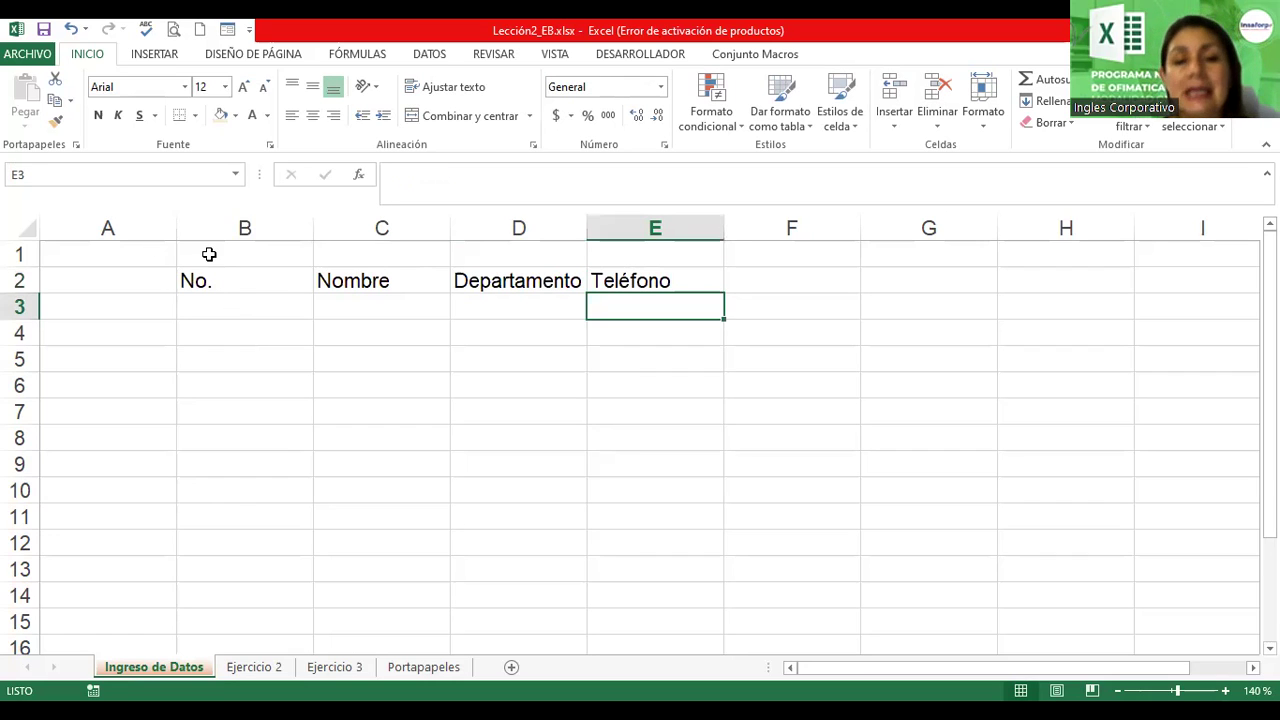
# Step: Type the title 'Registro de Personal' in B1 and auto-fit row 1's height
pyautogui.click(209, 254)
pyautogui.doubleClick(210, 254)
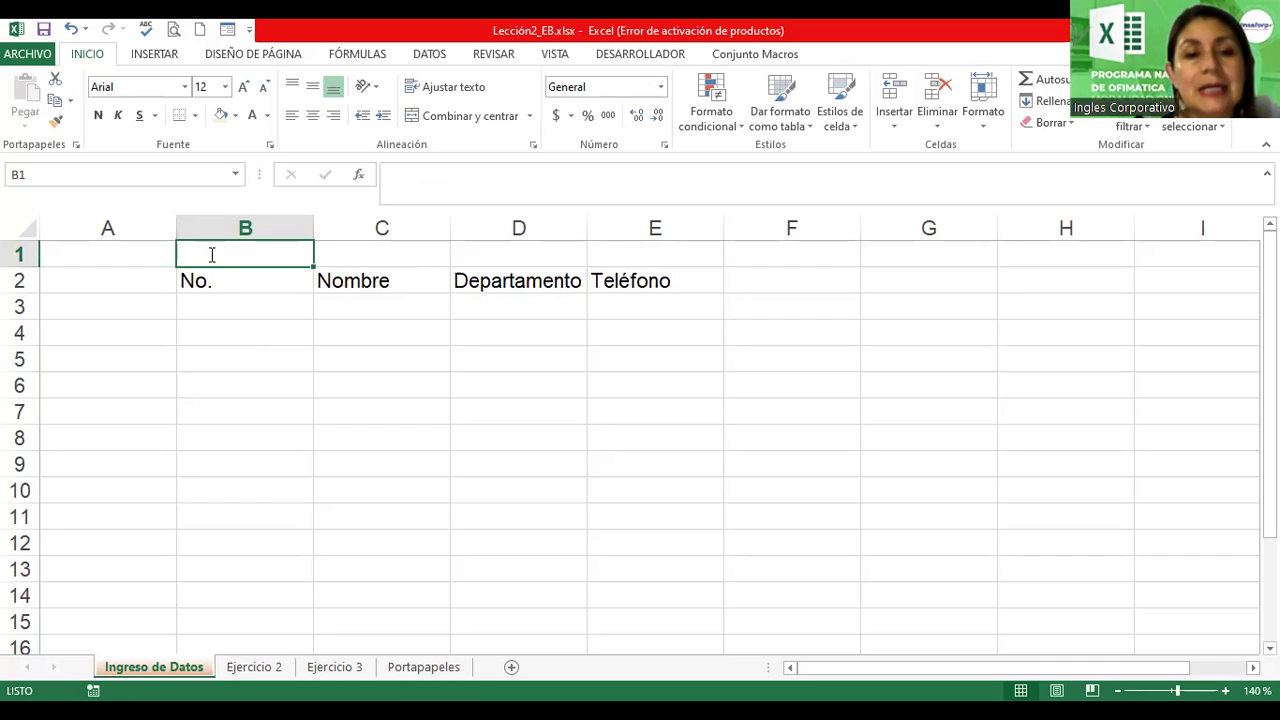
pyautogui.write('Registro de ')
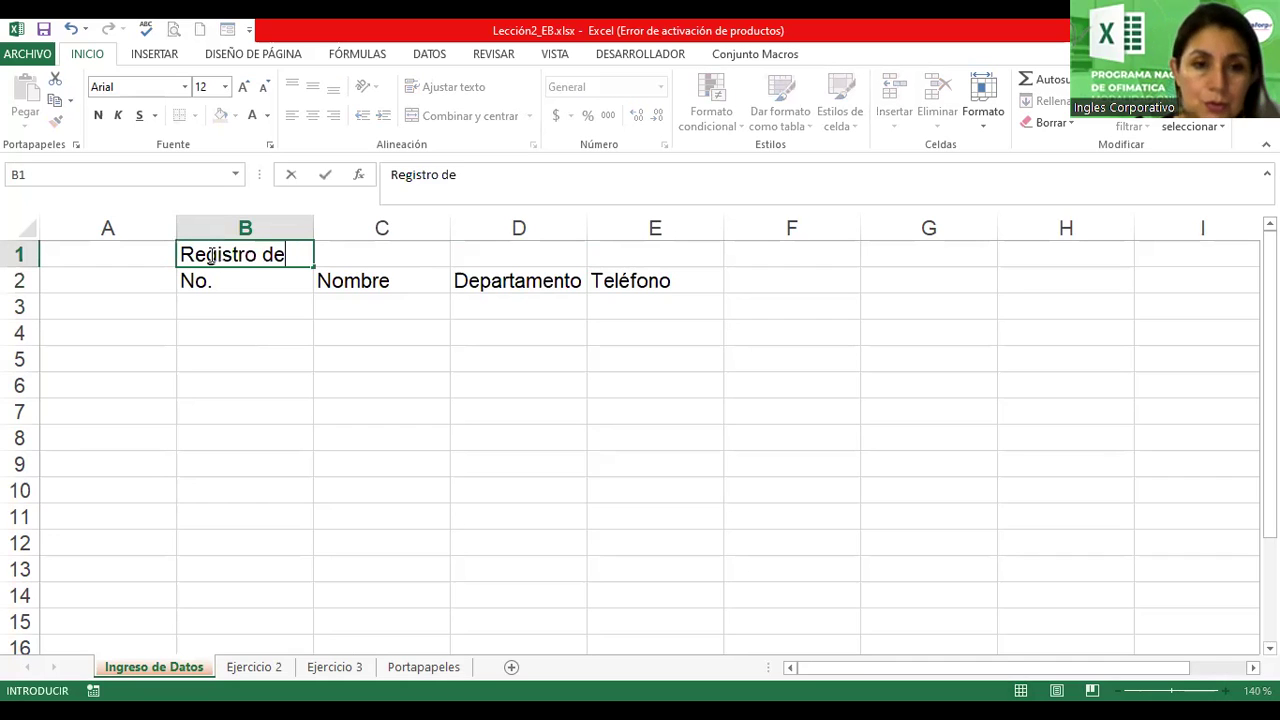
pyautogui.write('Personal')
pyautogui.press('Return')
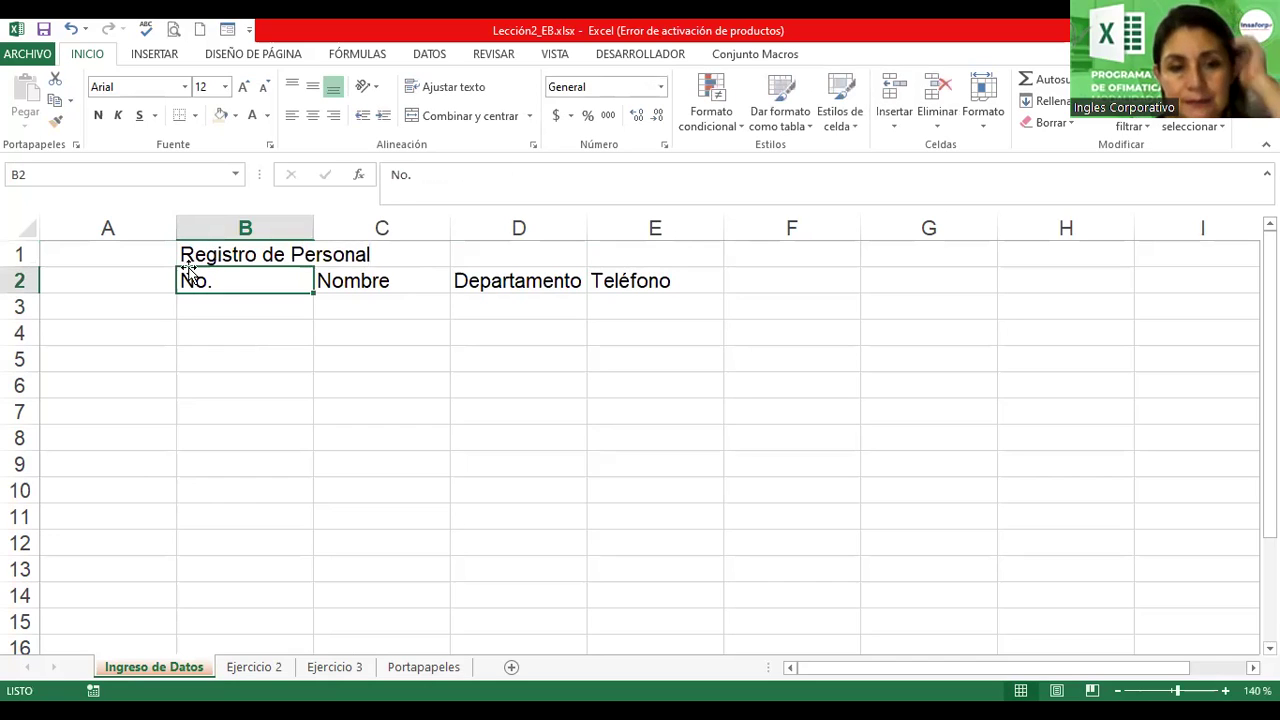
pyautogui.click(211, 254)
pyautogui.doubleClick(20, 266)
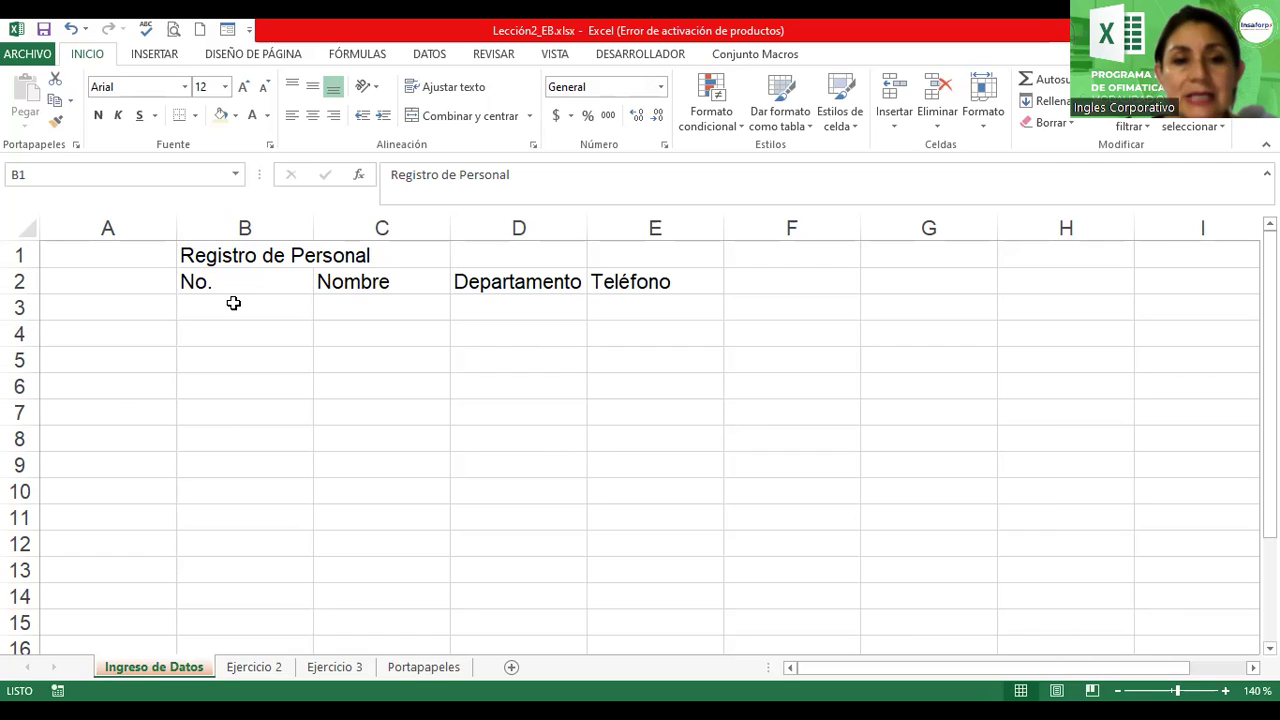
# Step: Enter the employee's full name in C3, Despacho in D3 and their phone number in E3
pyautogui.click(387, 305)
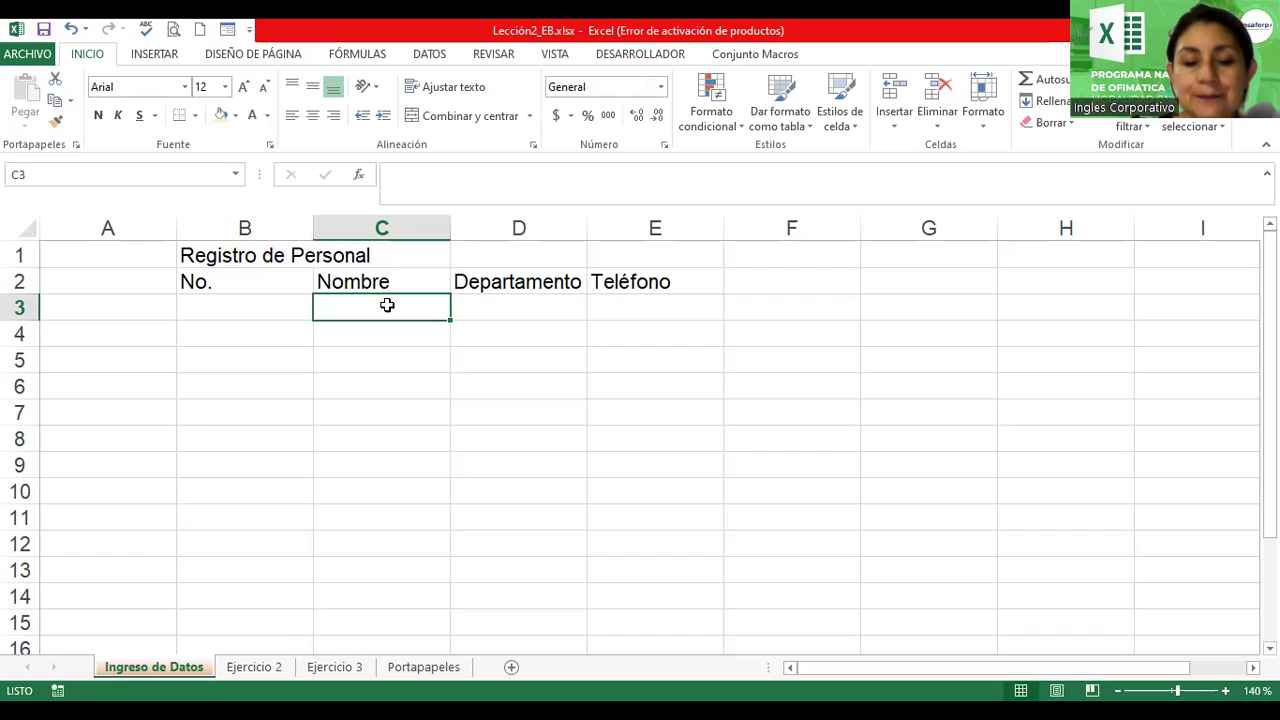
pyautogui.write('A')
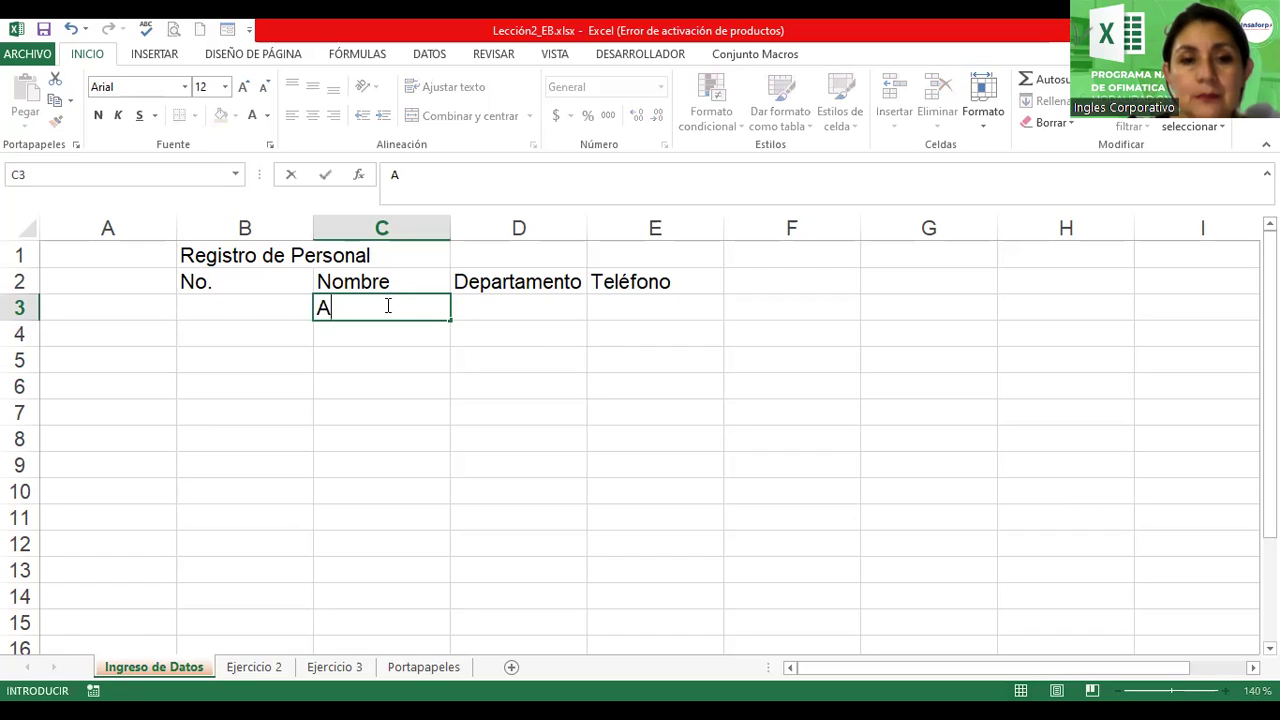
pyautogui.press('BackSpace')
pyautogui.press('Tab')
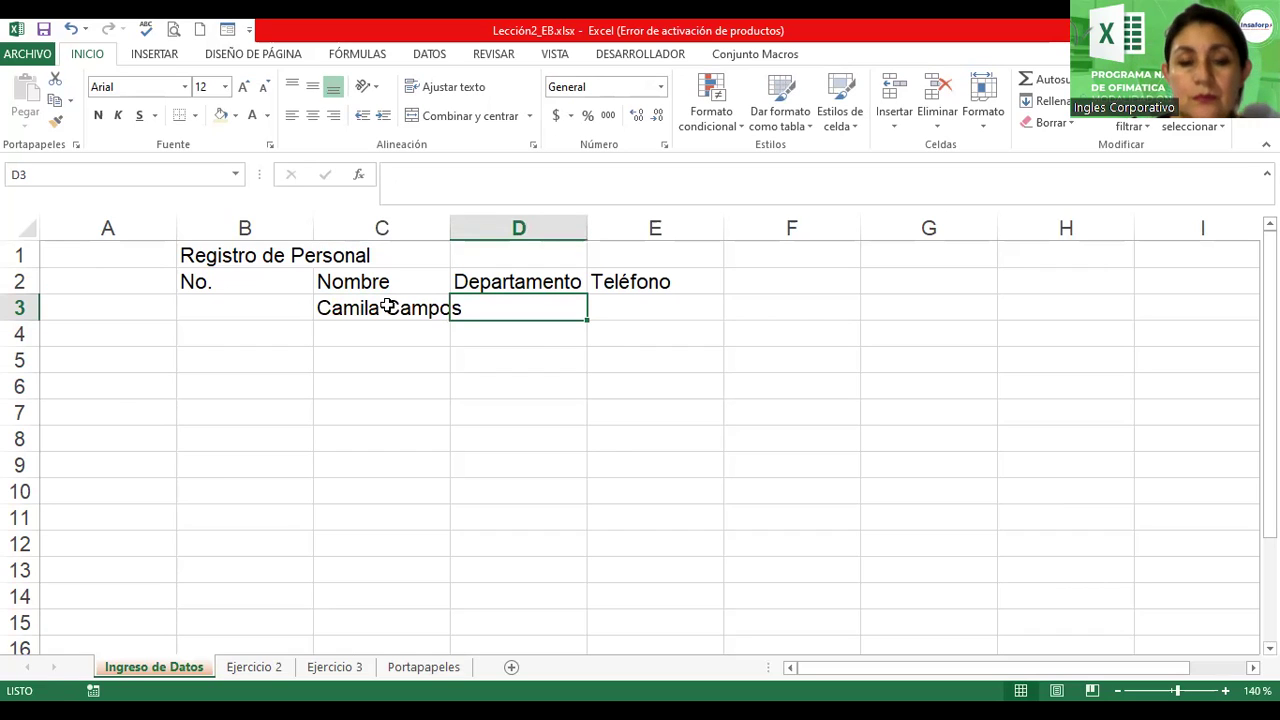
pyautogui.write('Des')
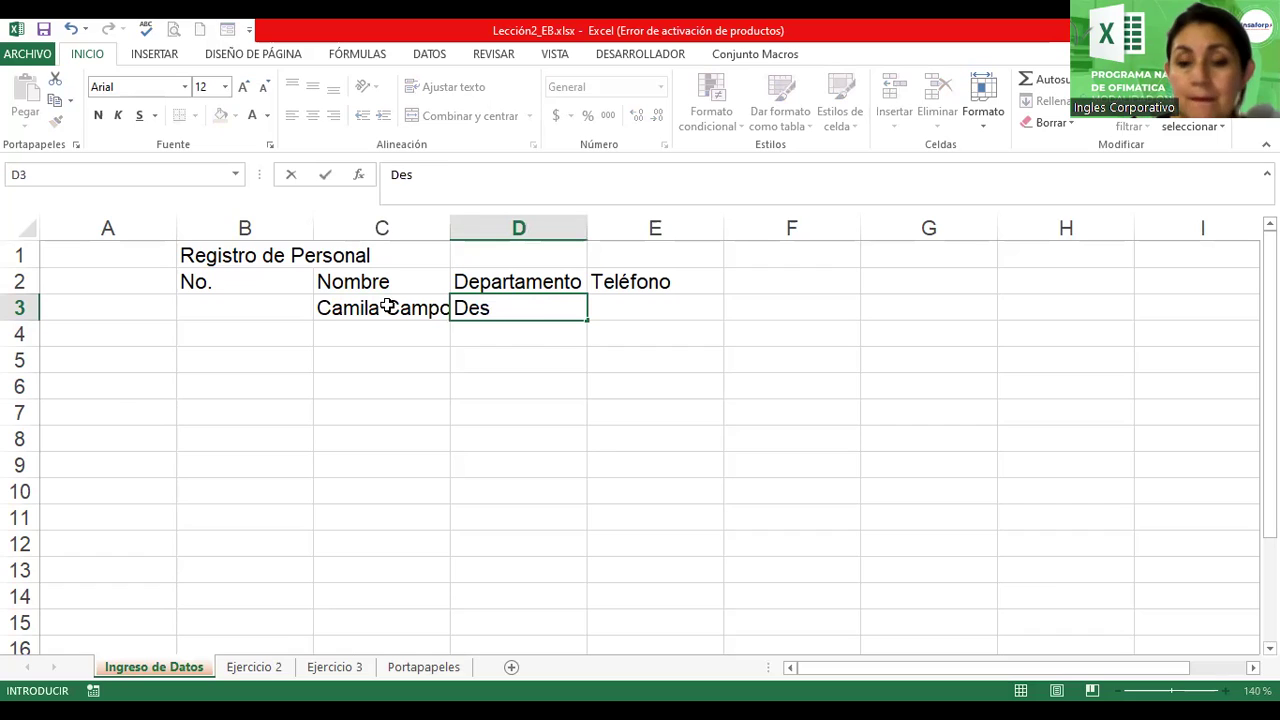
pyautogui.write('pacho')
pyautogui.press('Tab')
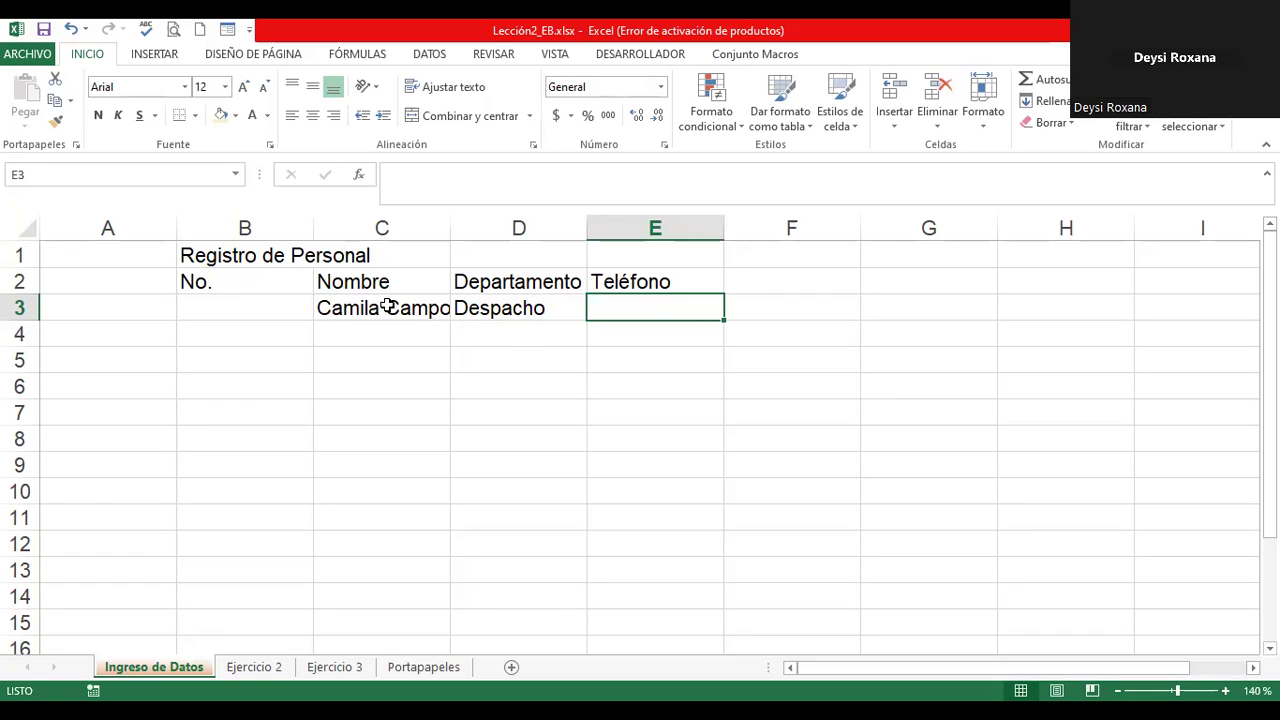
pyautogui.write('7355')
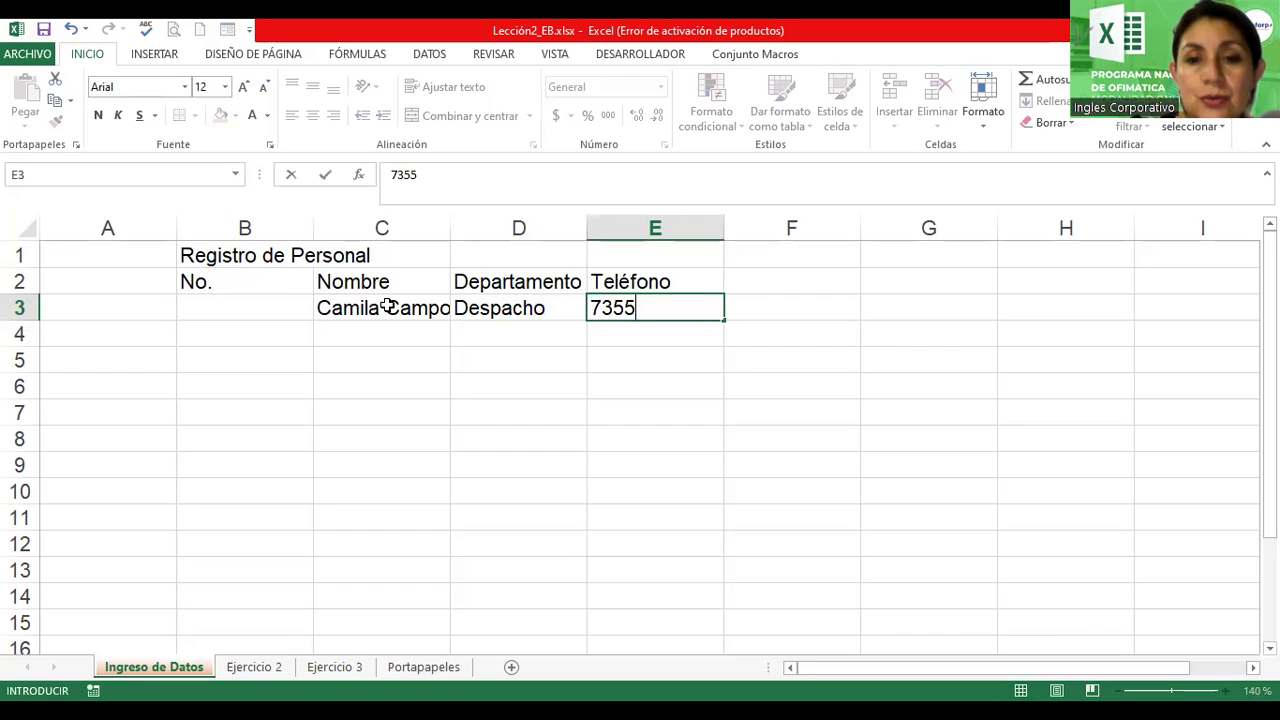
pyautogui.write('899')
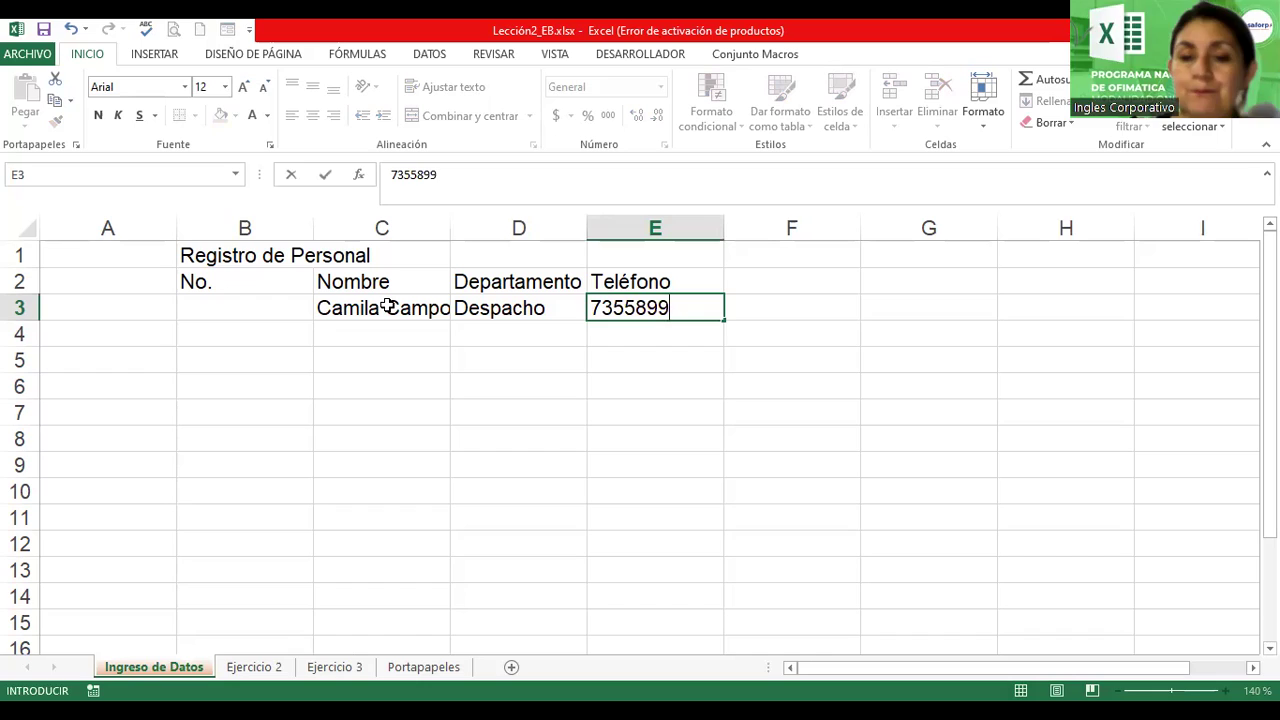
pyautogui.write('8')
pyautogui.hotkey('ctrl', 'Return')
pyautogui.press('Return')
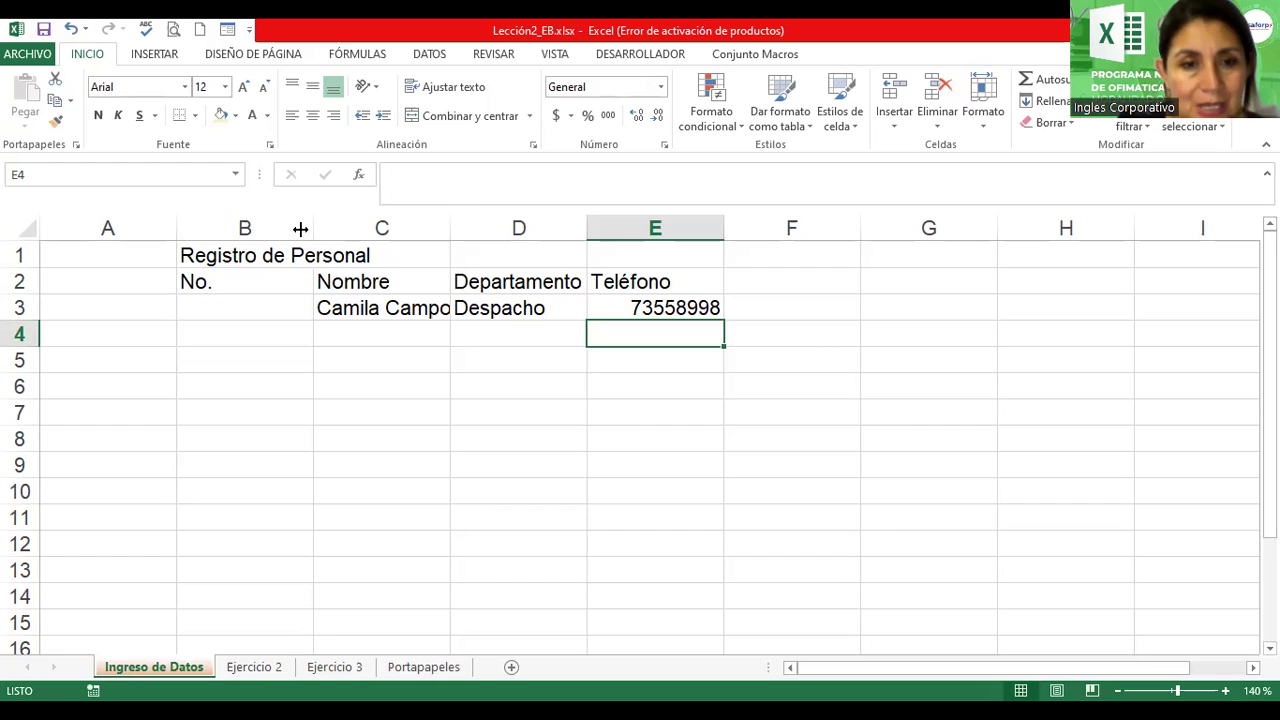
# Step: Narrow column B to about 2.78 width so it just fits the No. header
pyautogui.moveTo(310, 229); pyautogui.dragTo(256, 233)
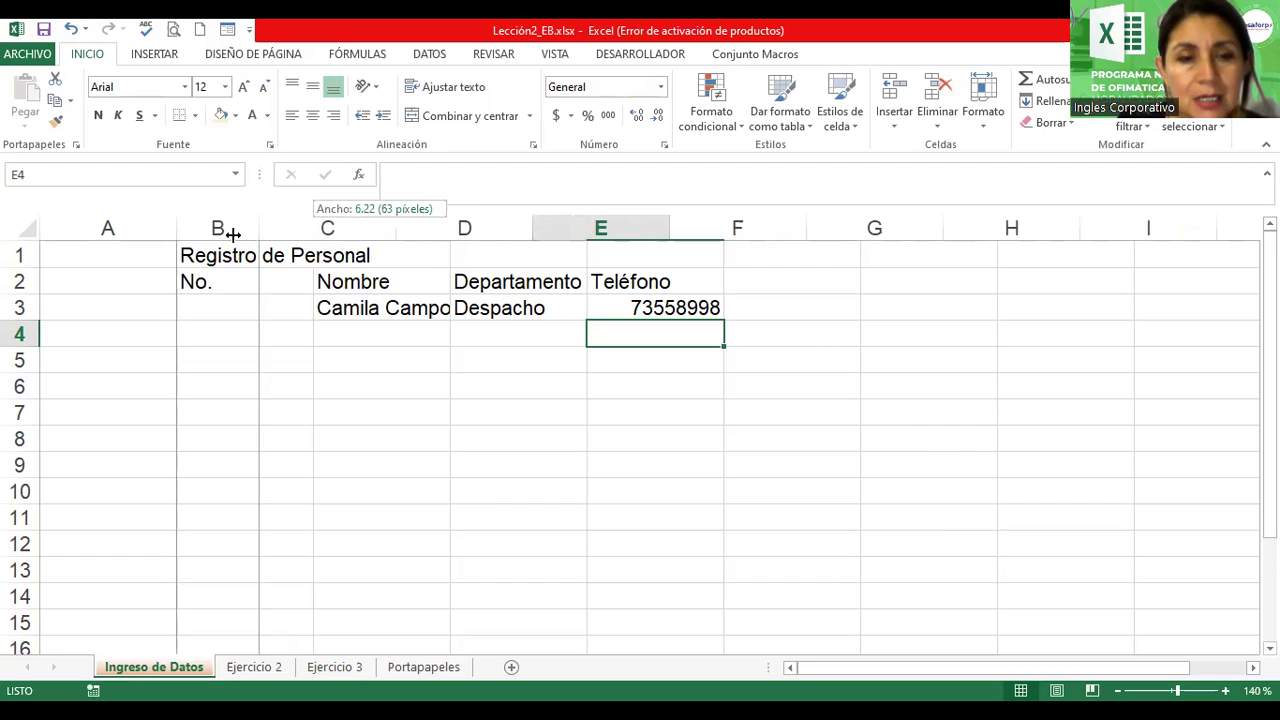
pyautogui.moveTo(256, 233); pyautogui.dragTo(273, 254)
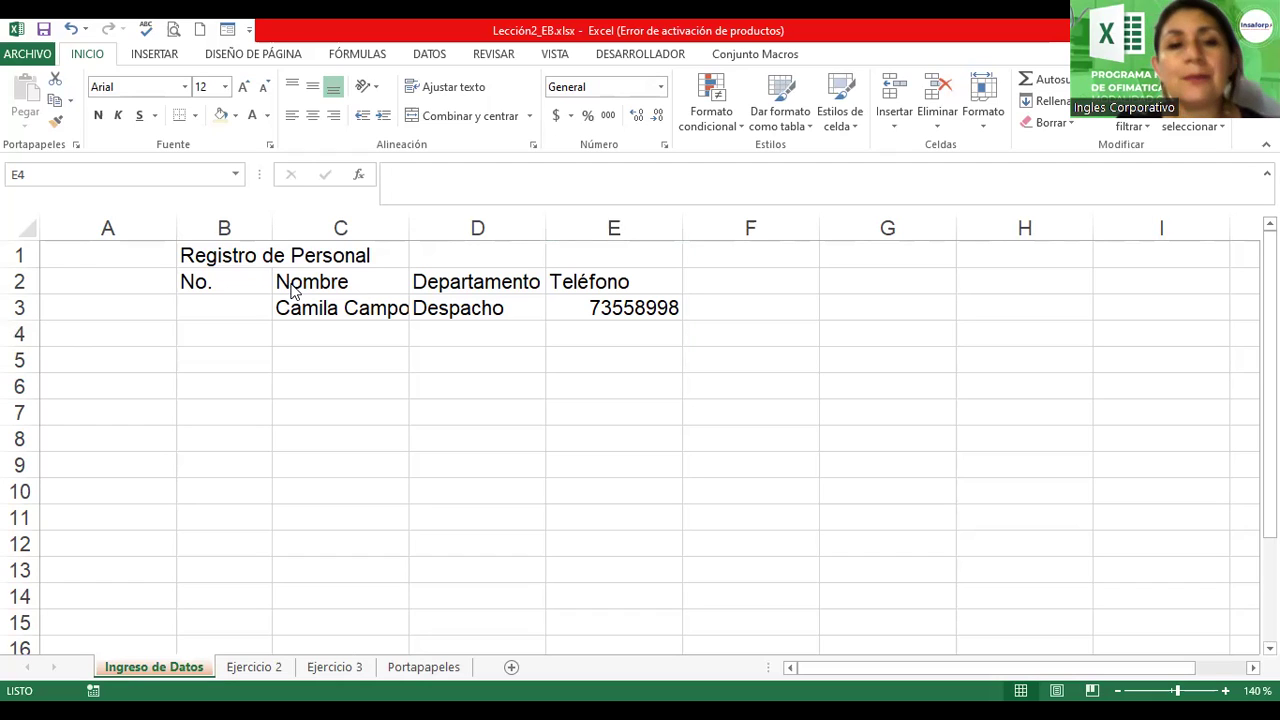
pyautogui.click(272, 227)
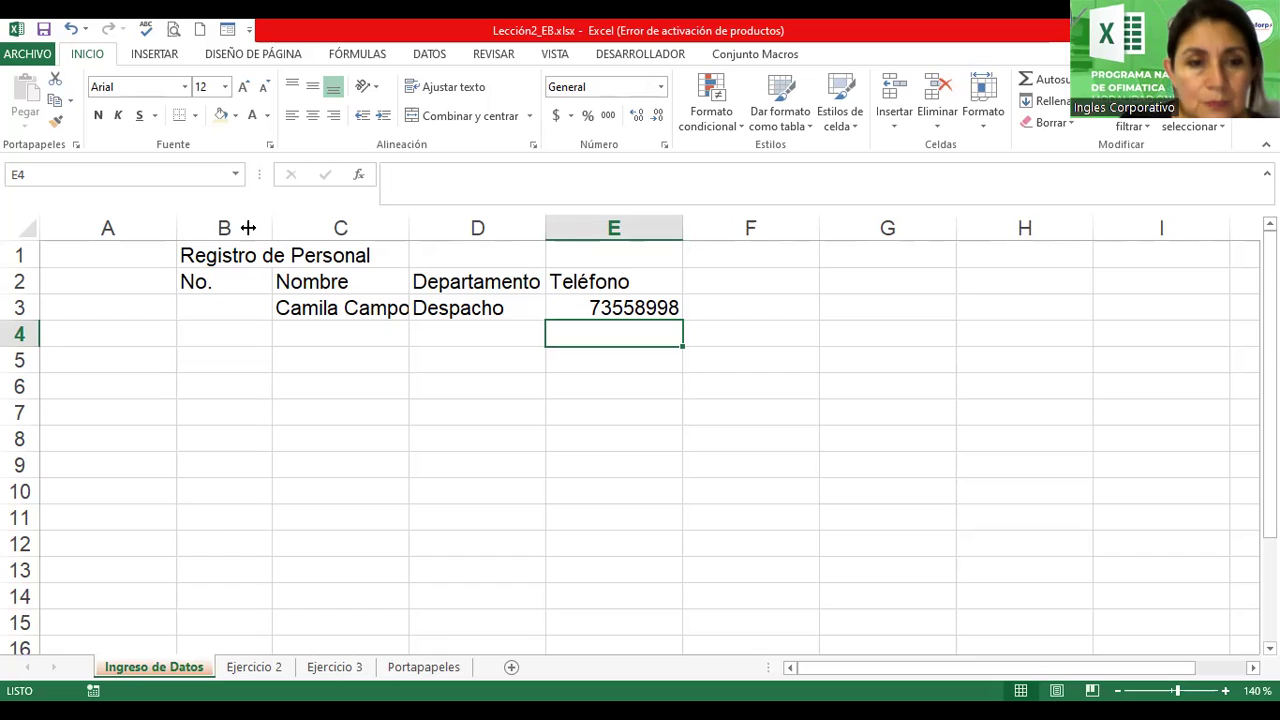
pyautogui.moveTo(249, 228); pyautogui.dragTo(226, 239)
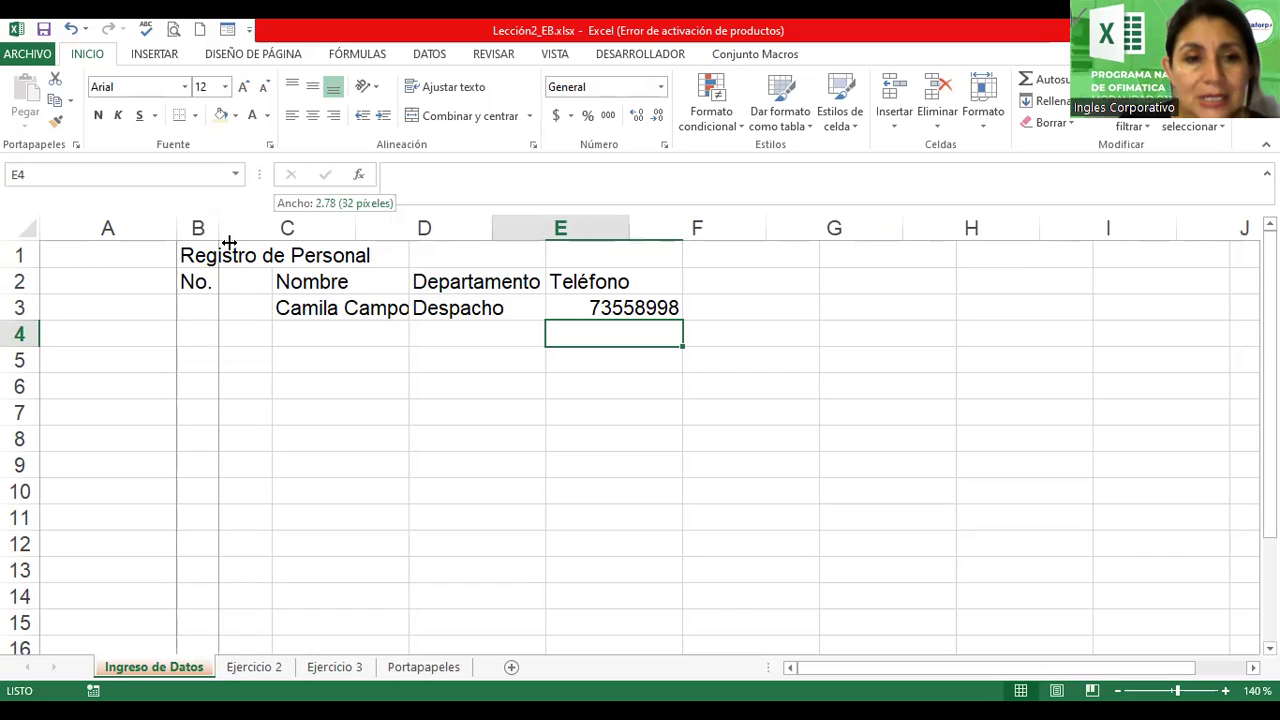
pyautogui.moveTo(226, 239); pyautogui.dragTo(230, 246)
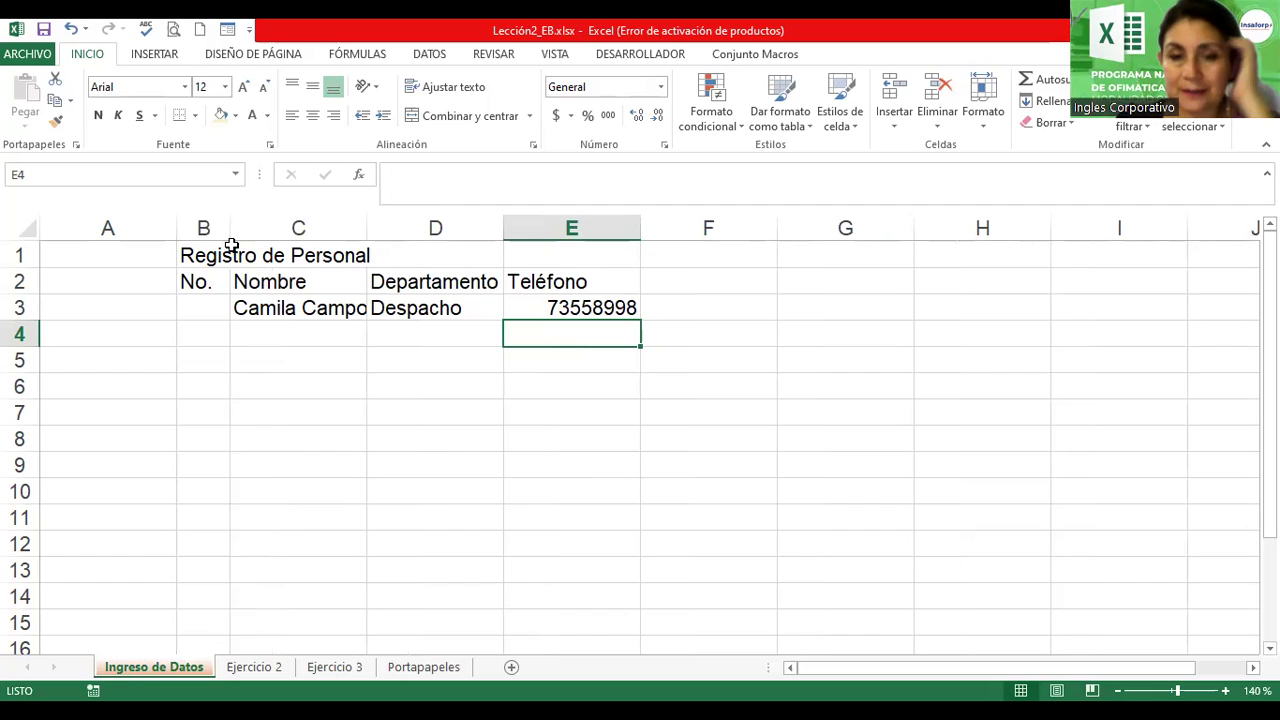
# Step: Widen column C to about 11.89 so the full name in C3 shows completely
pyautogui.click(325, 314)
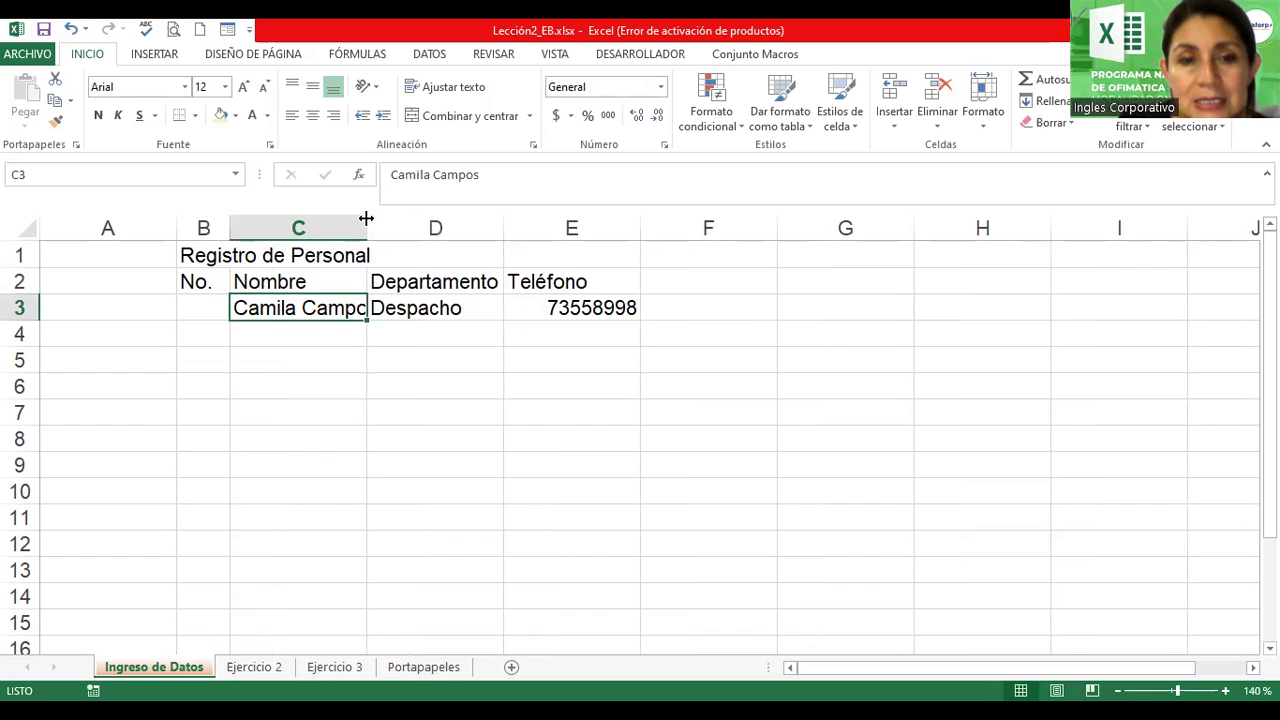
pyautogui.moveTo(366, 218); pyautogui.dragTo(431, 220)
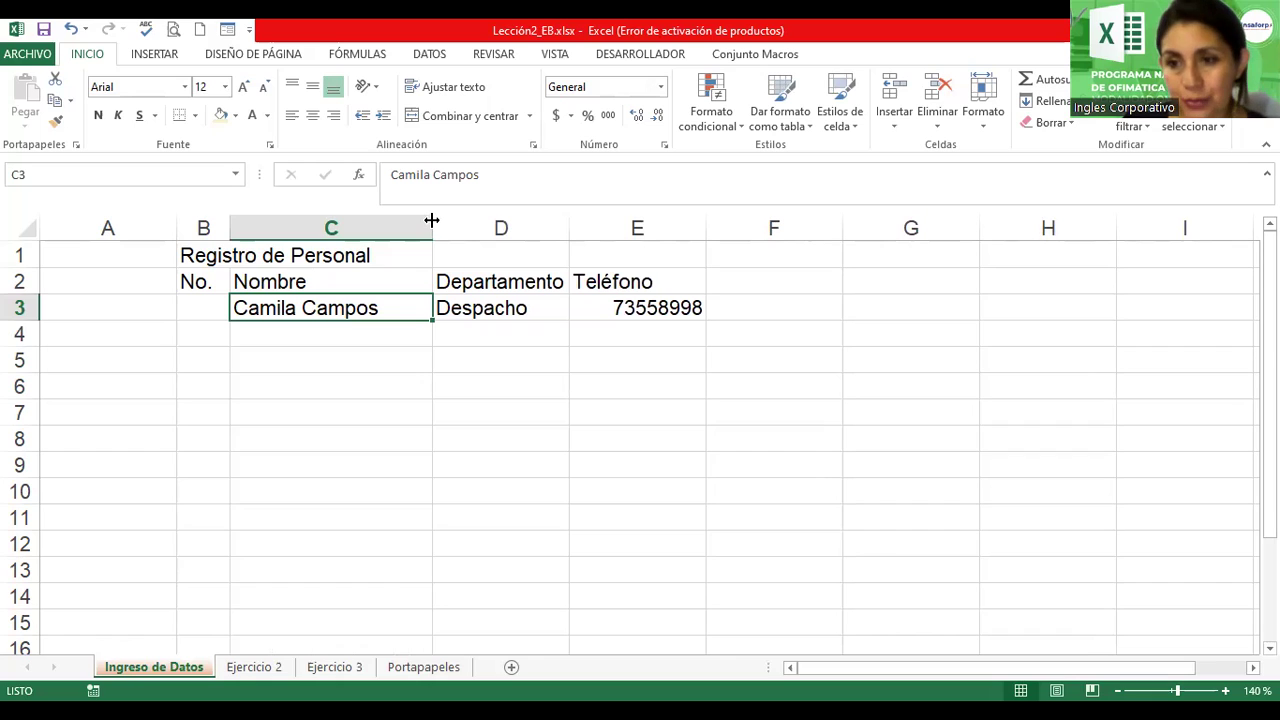
pyautogui.click(645, 308)
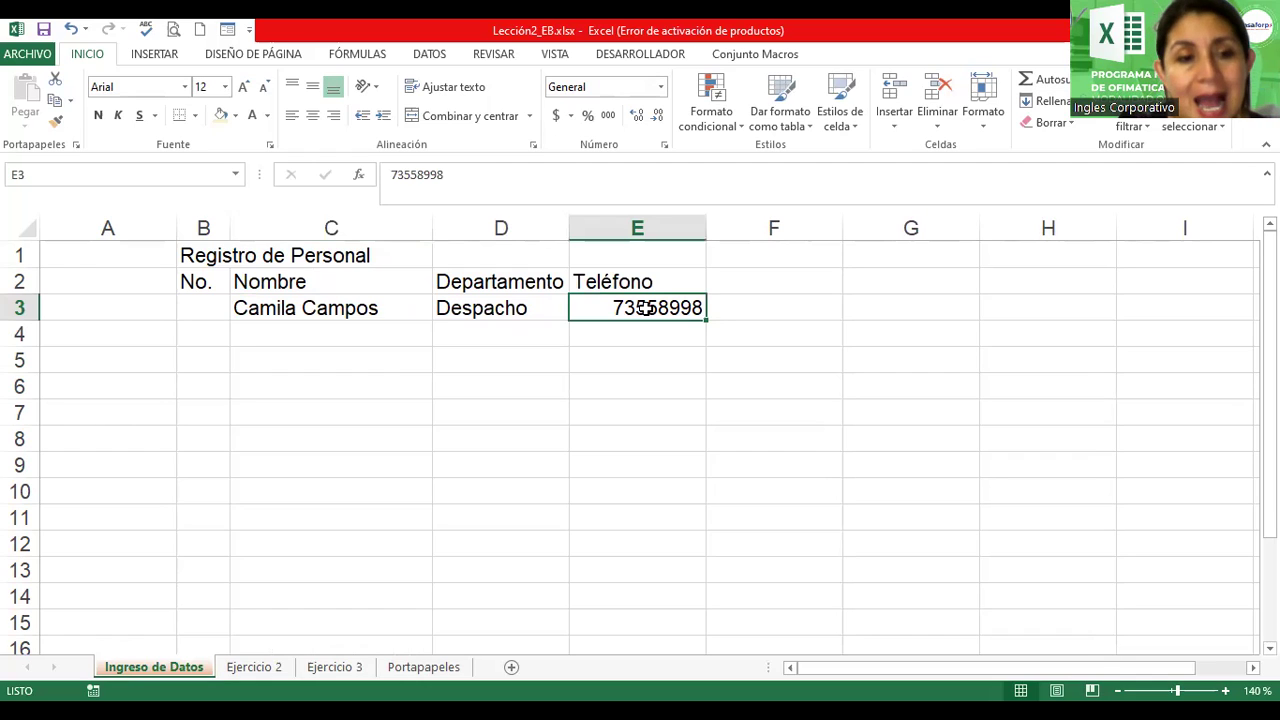
# Step: Select the Teléfono cells E3:E10
pyautogui.moveTo(645, 308); pyautogui.dragTo(662, 488)
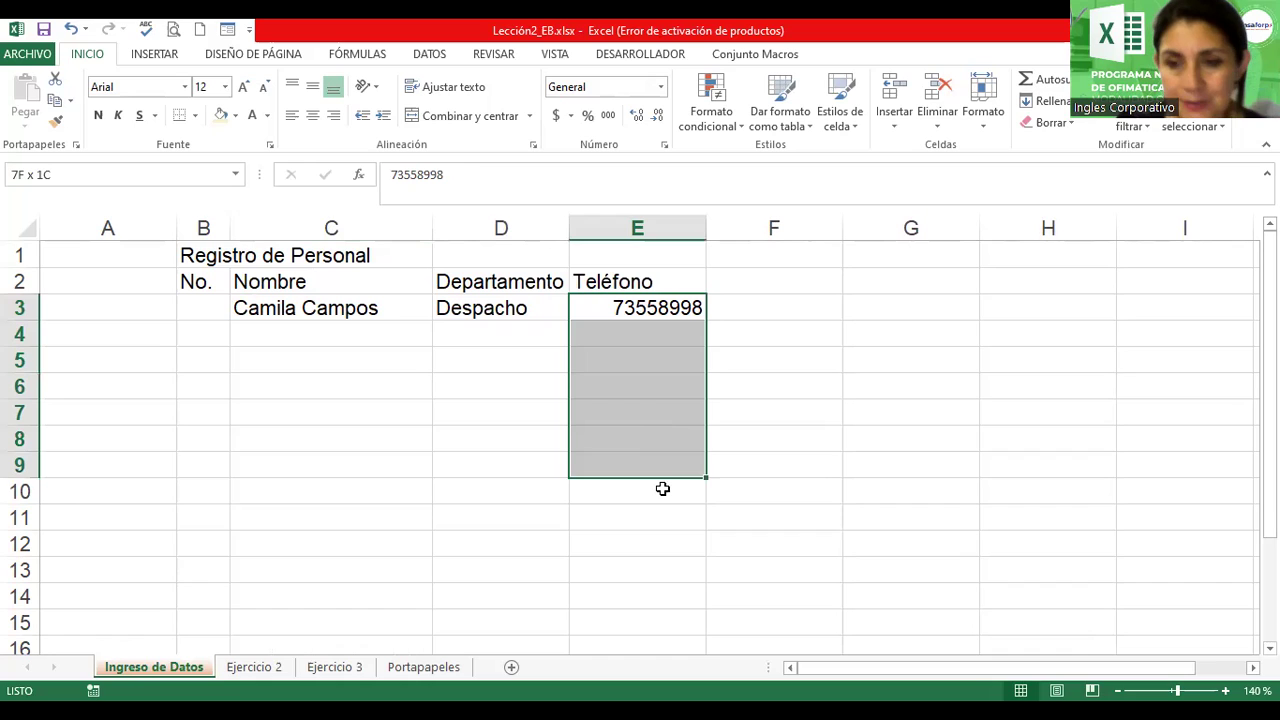
pyautogui.click(657, 430)
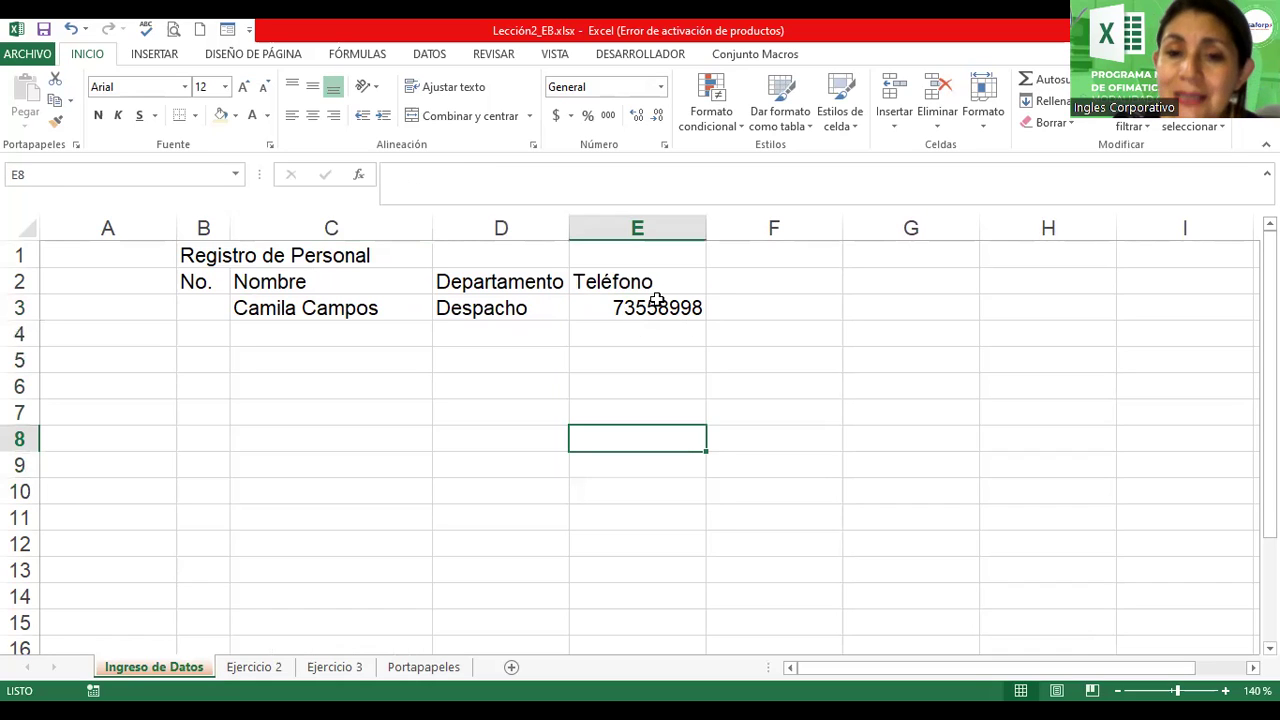
pyautogui.click(655, 308)
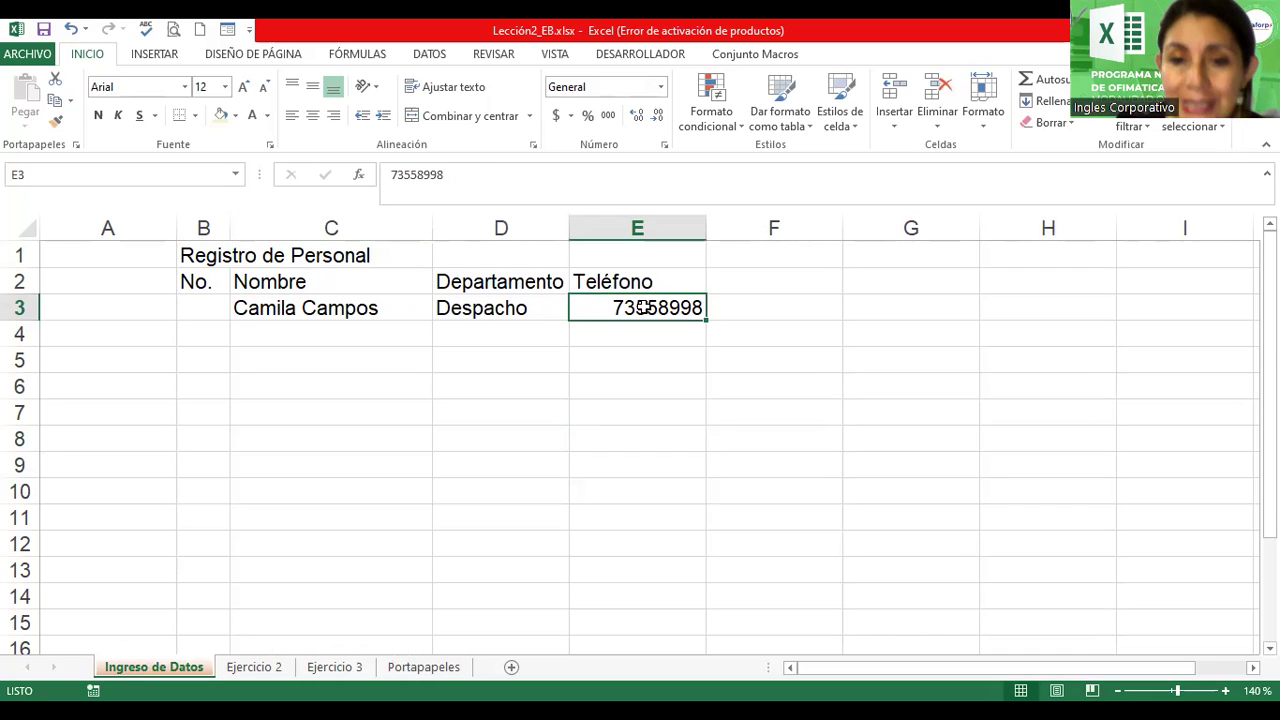
pyautogui.moveTo(645, 308); pyautogui.dragTo(646, 491)
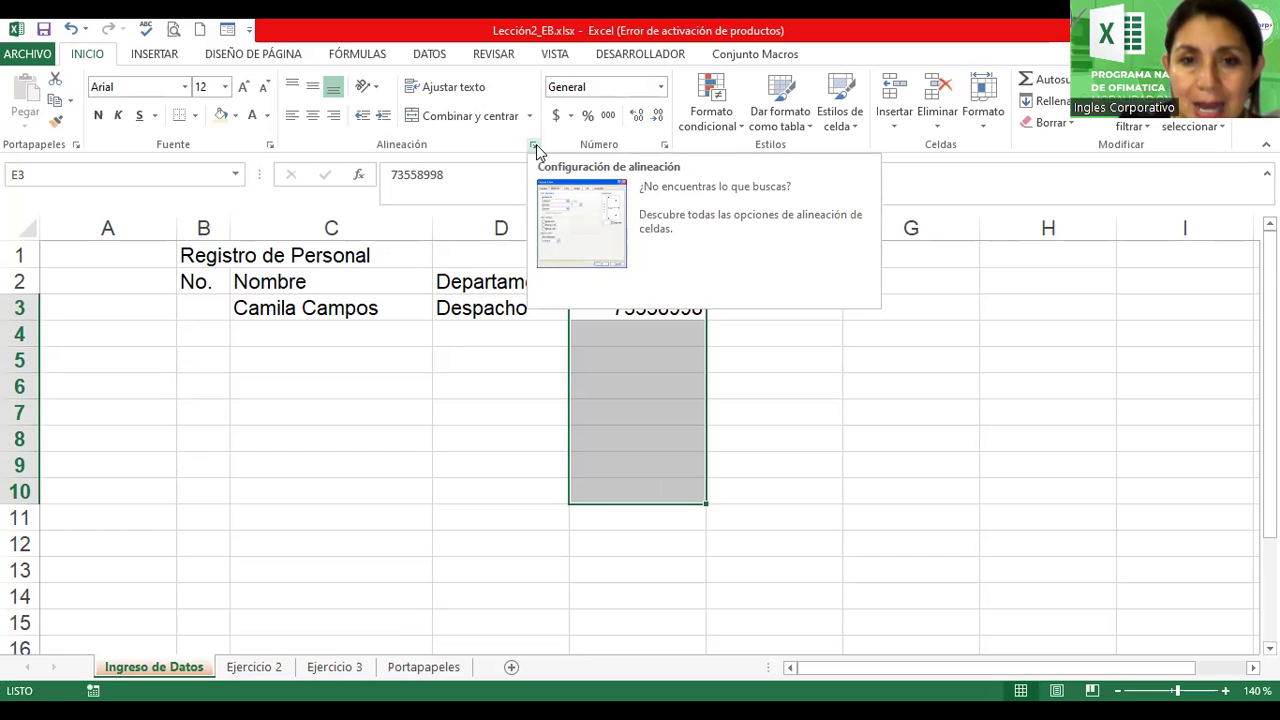
# Step: Open Formato de celdas from the Alineación group launcher and show the Número tab
pyautogui.click(536, 144)
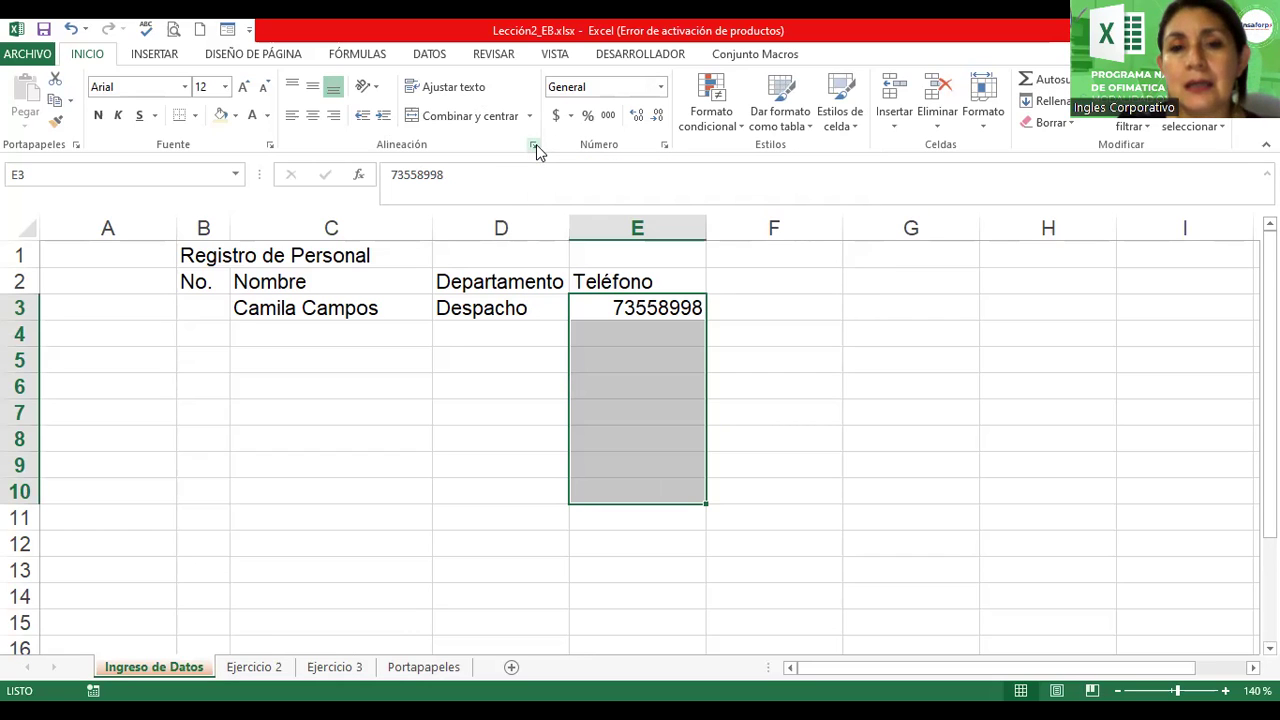
pyautogui.click(536, 146)
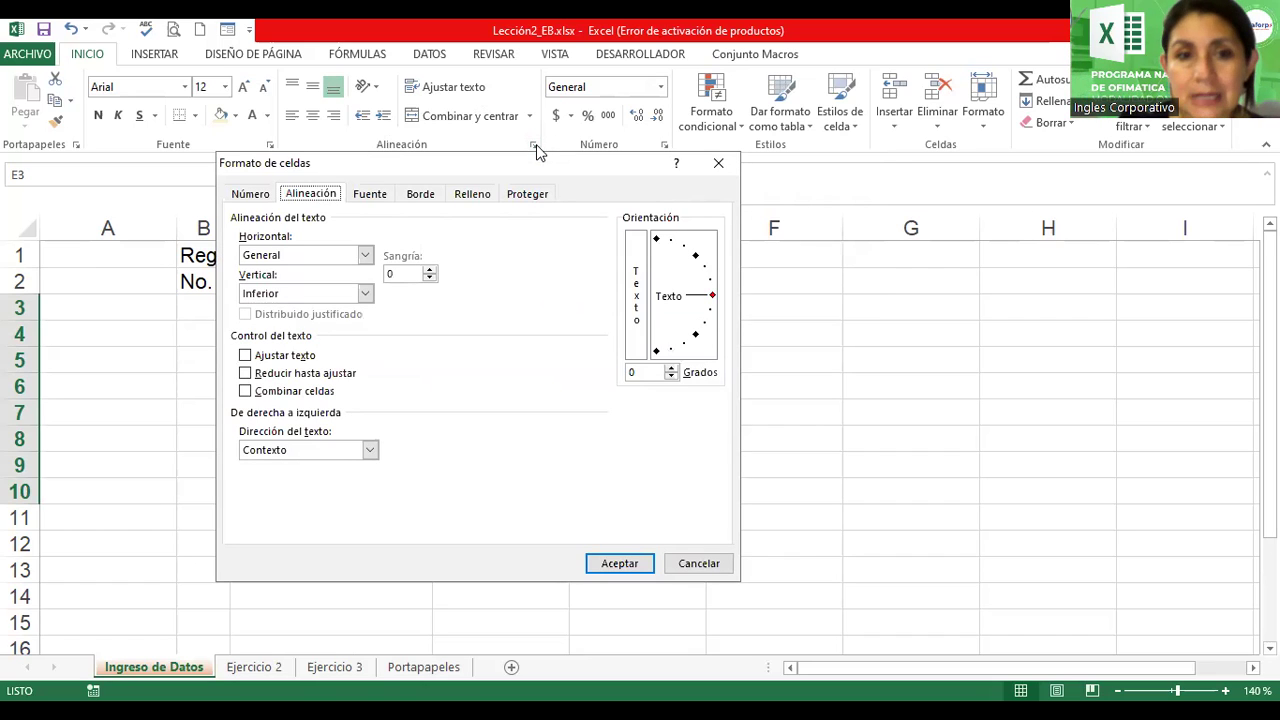
pyautogui.click(252, 194)
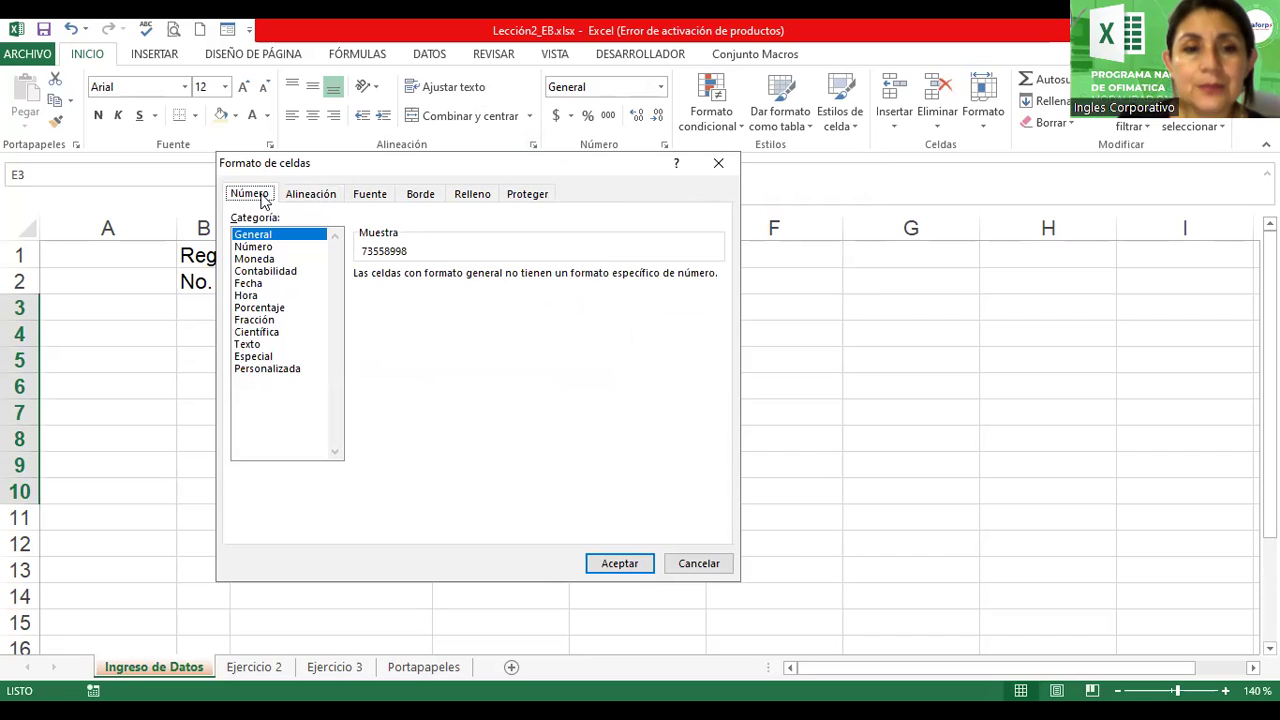
# Step: Choose the Personalizada category and replace the Tipo code with ####-####
pyautogui.click(270, 369)
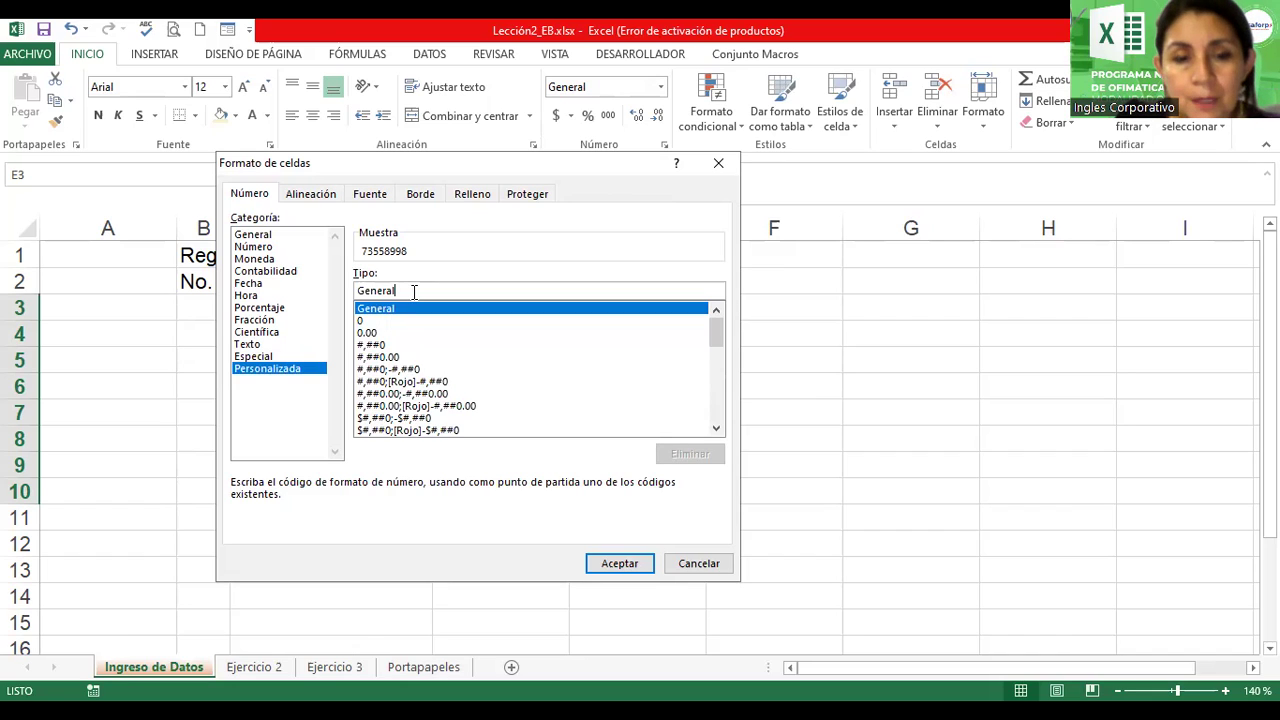
pyautogui.press('BackSpace')
pyautogui.press('BackSpace')
pyautogui.press('BackSpace')
pyautogui.press('BackSpace')
pyautogui.press('BackSpace')
pyautogui.press('BackSpace')
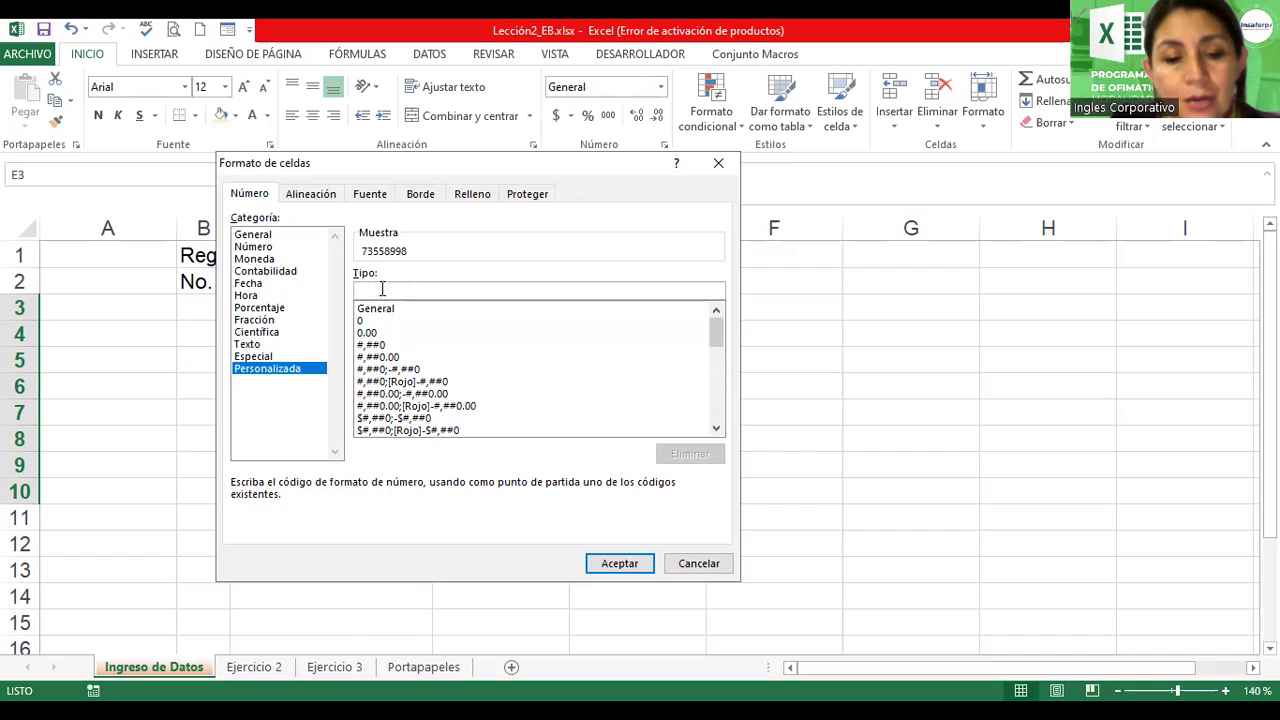
pyautogui.write('##')
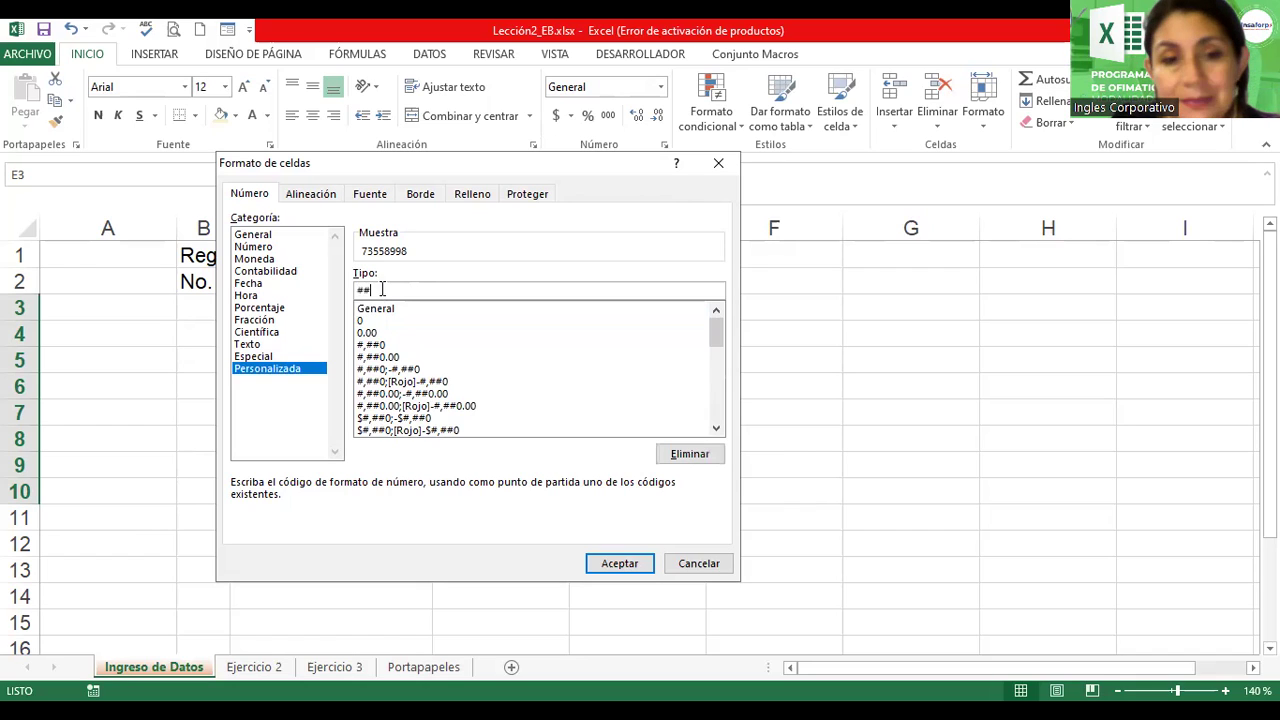
pyautogui.write('##-')
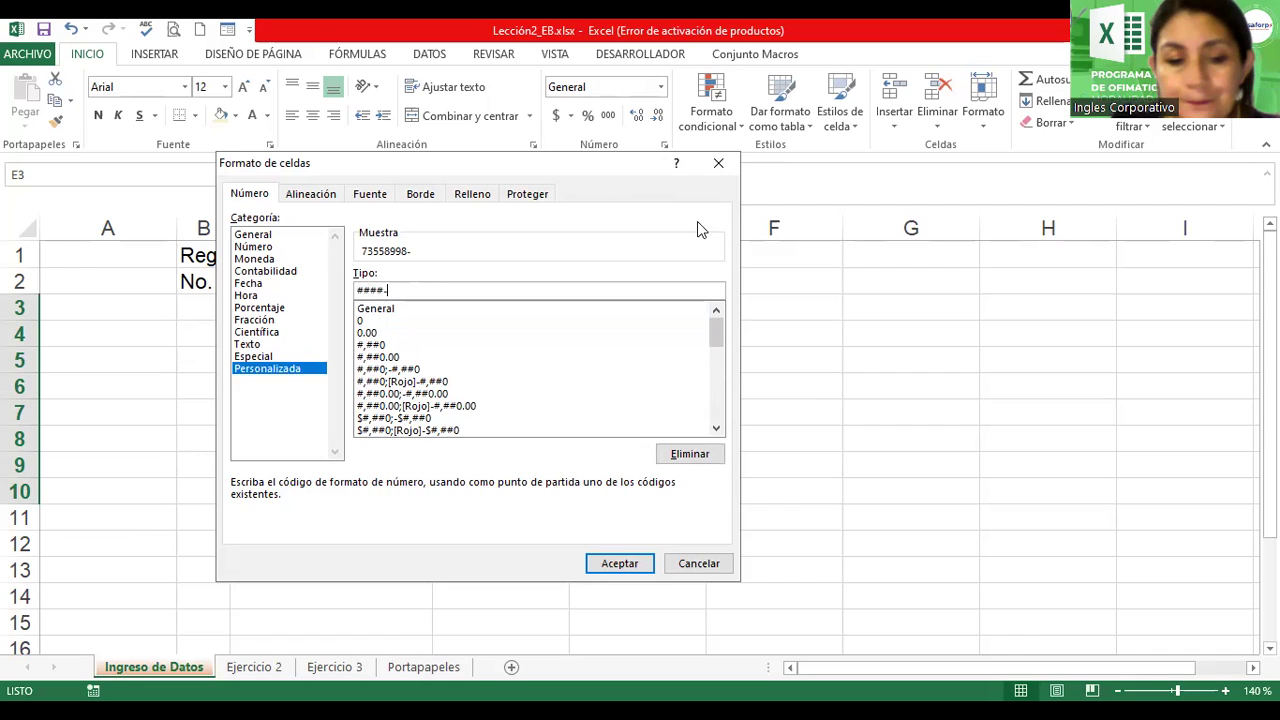
pyautogui.write('####')
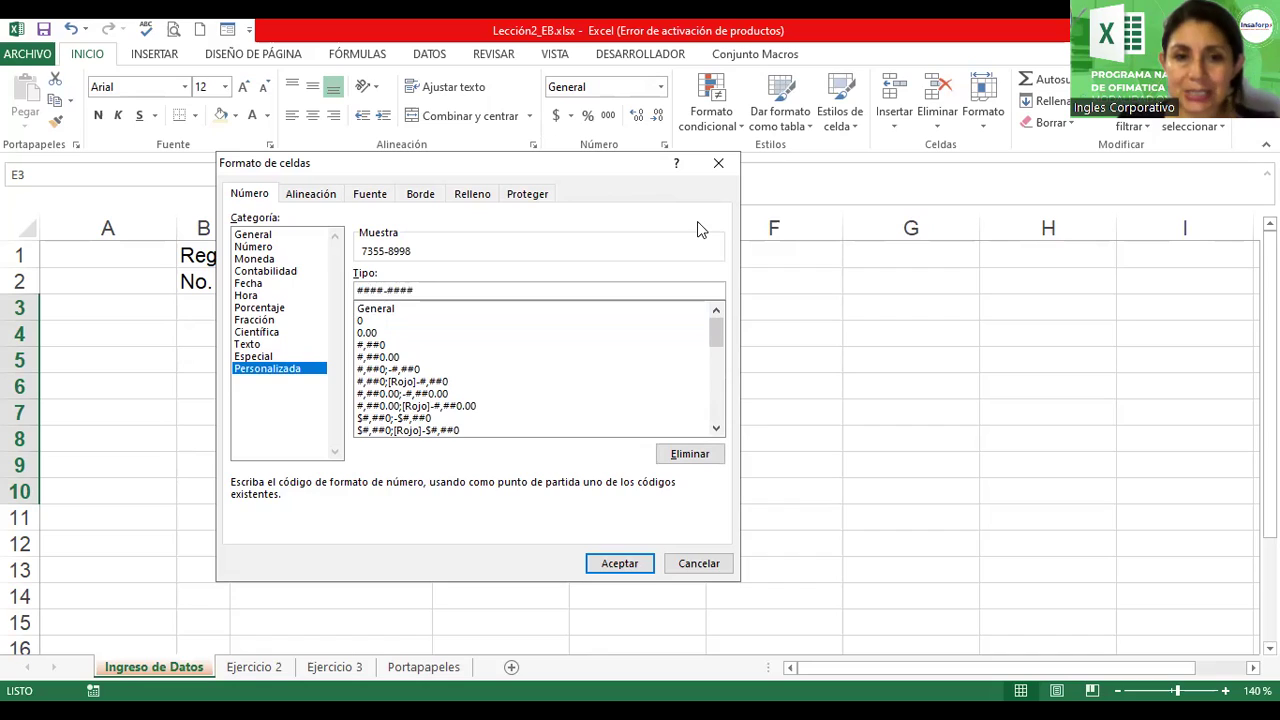
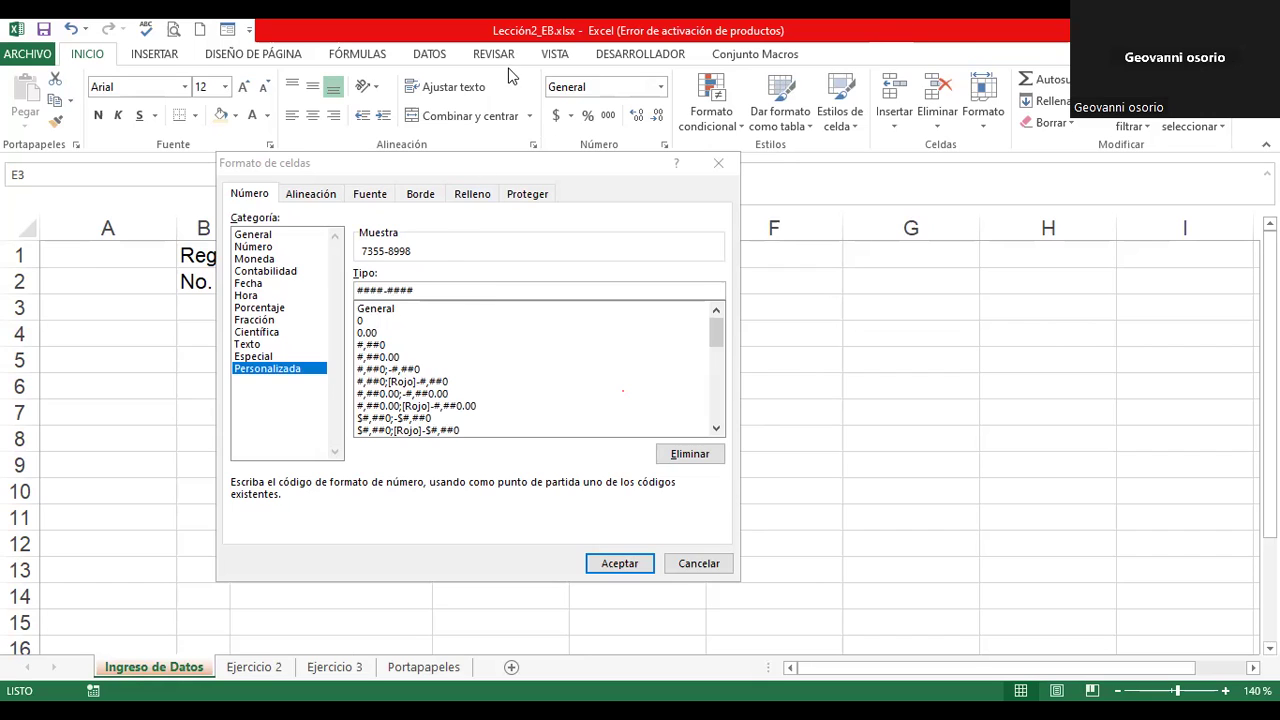
# Step: Confirm the custom ####-#### number format for the Teléfono cells E3:E10
pyautogui.moveTo(475, 165); pyautogui.dragTo(510, 75)
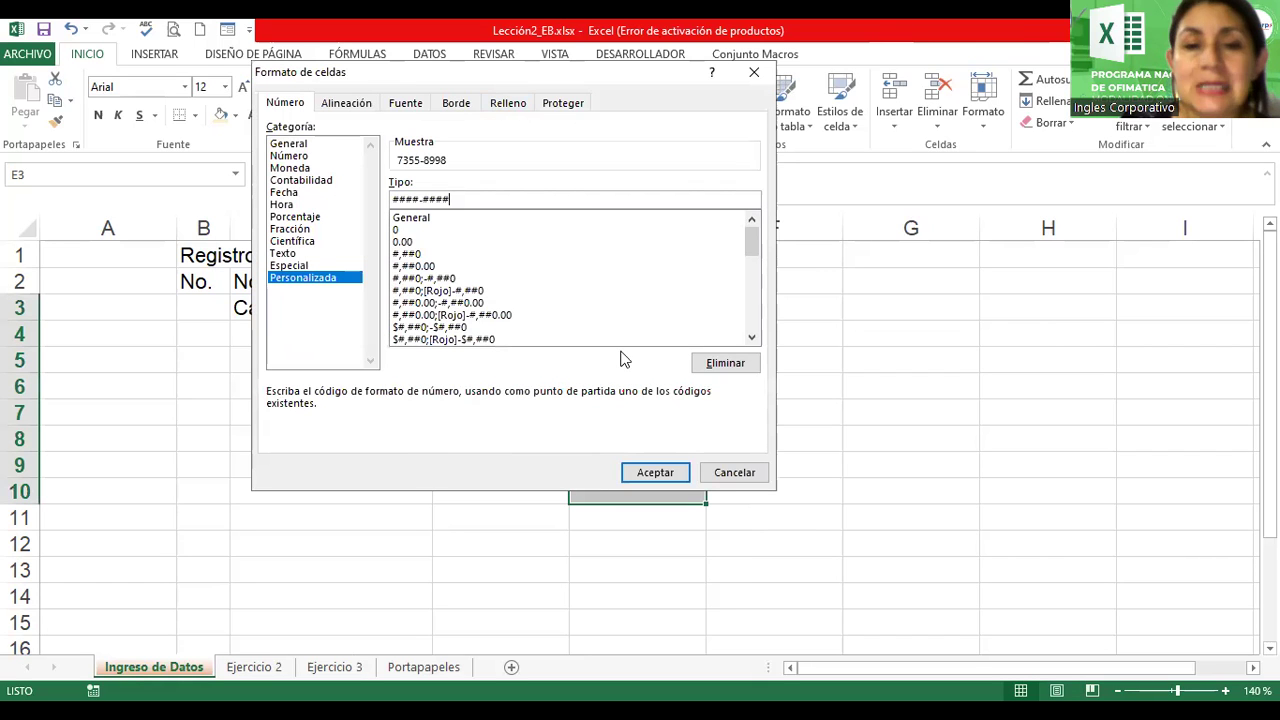
pyautogui.click(648, 475)
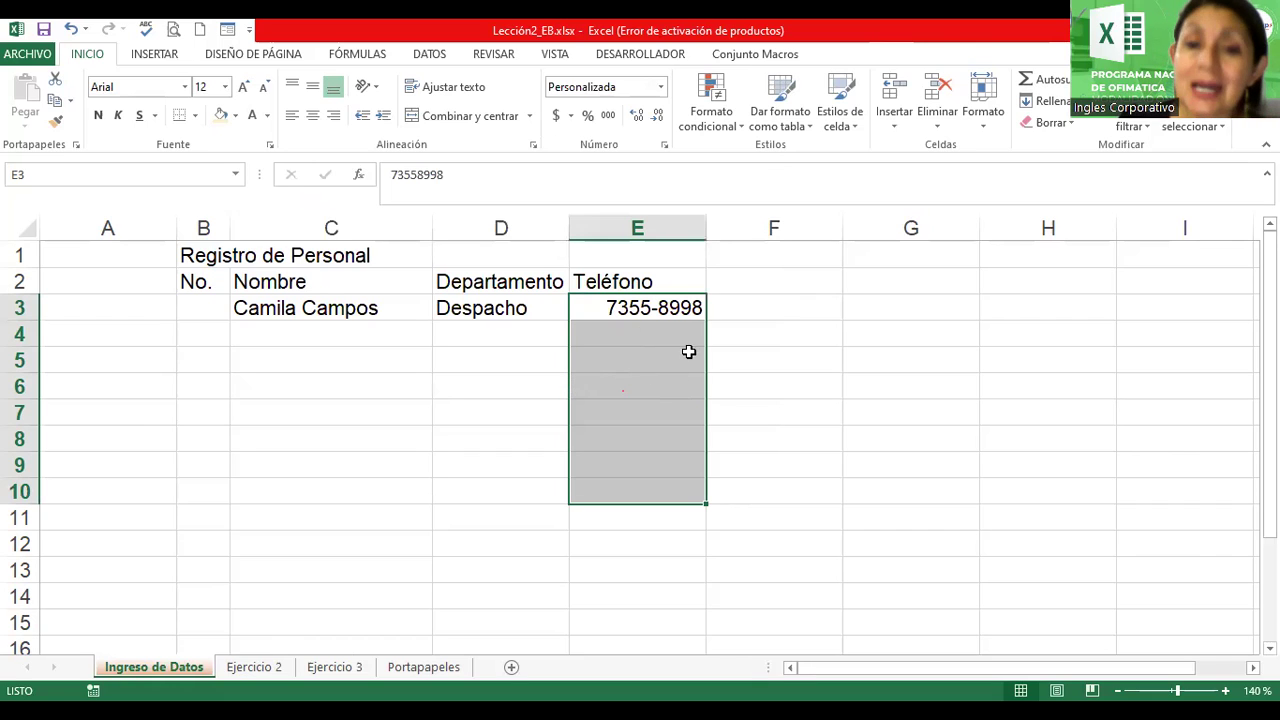
# Step: Enter the second employee's name, department RRHH and phone number in row 4, fixing a mistyped digit
pyautogui.click(638, 339)
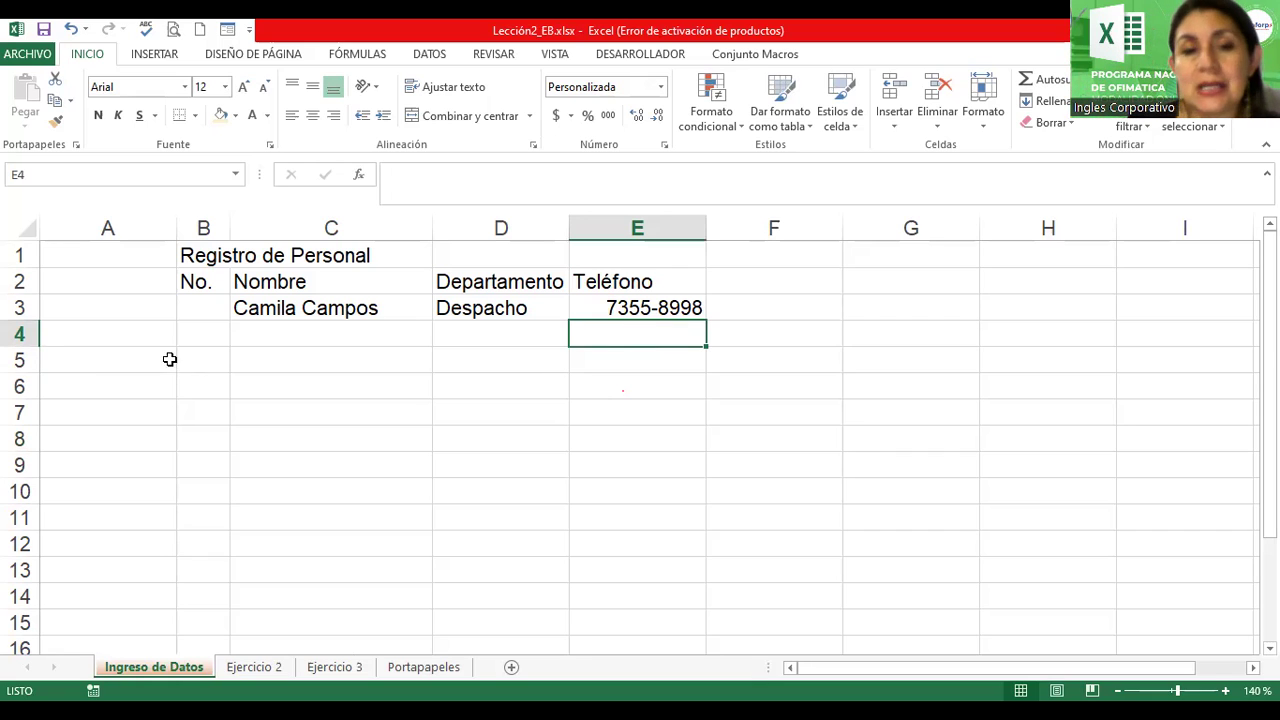
pyautogui.click(333, 339)
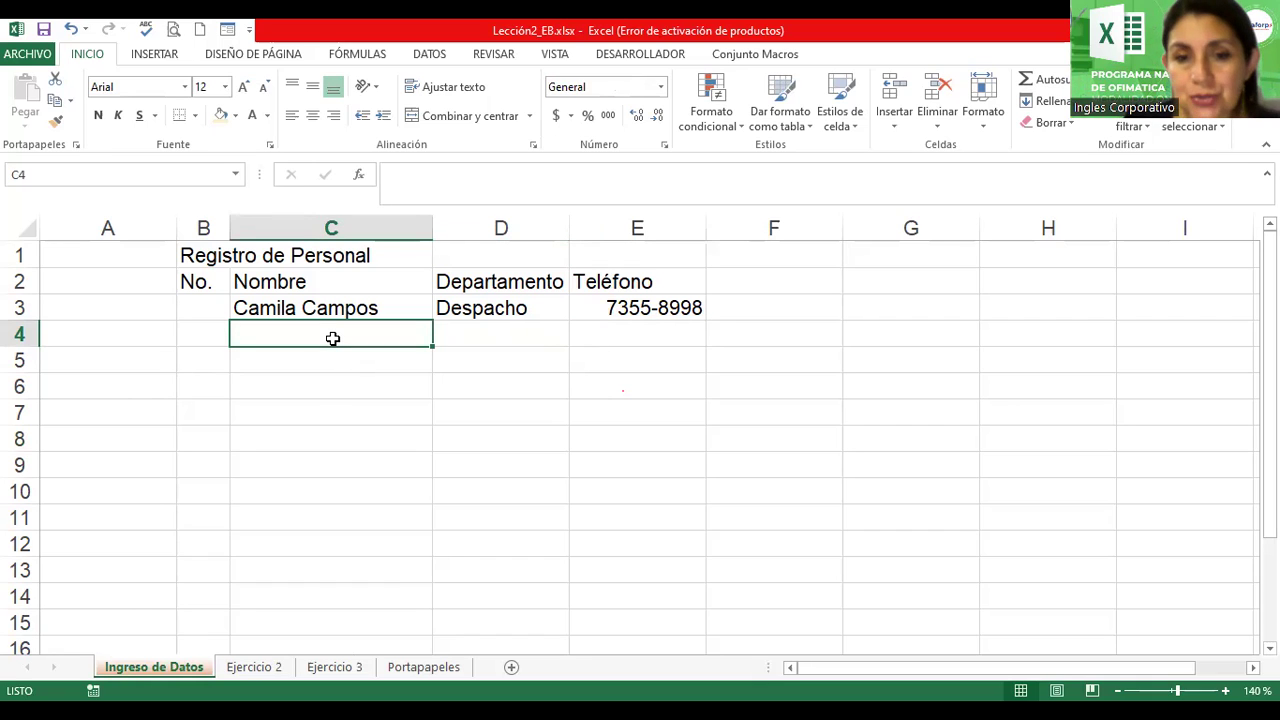
pyautogui.press('Tab')
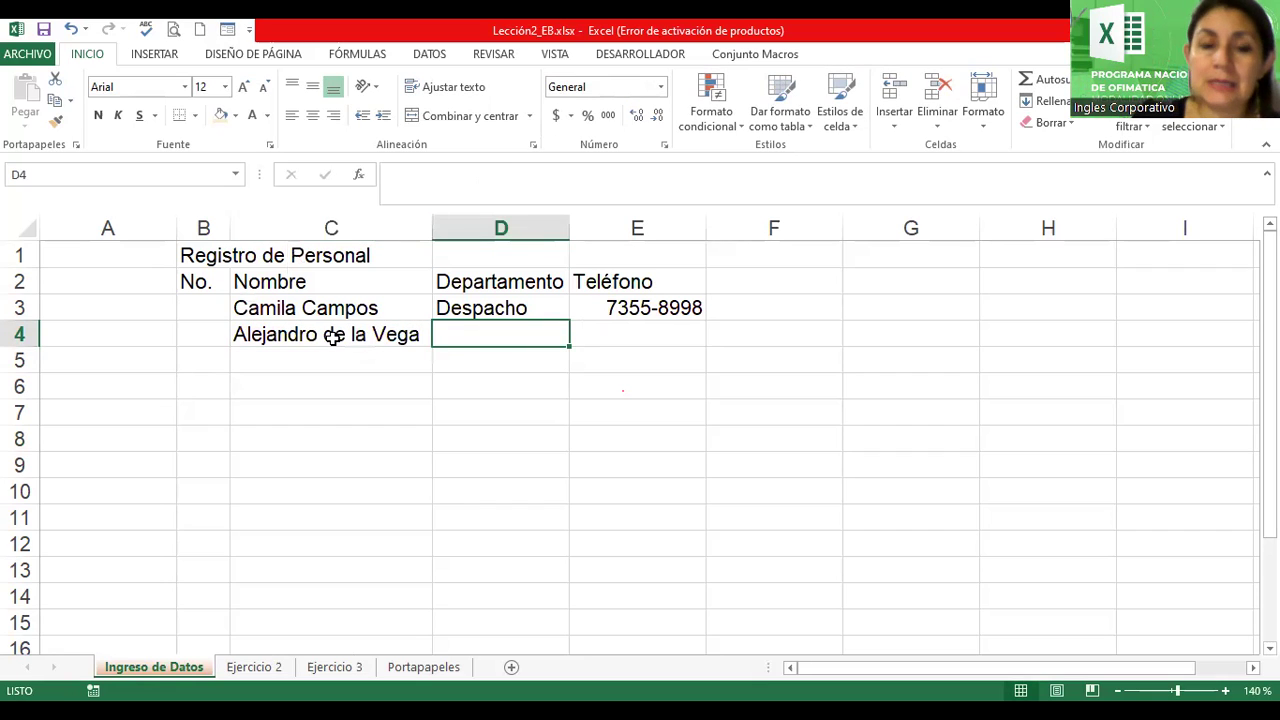
pyautogui.write('RRHH')
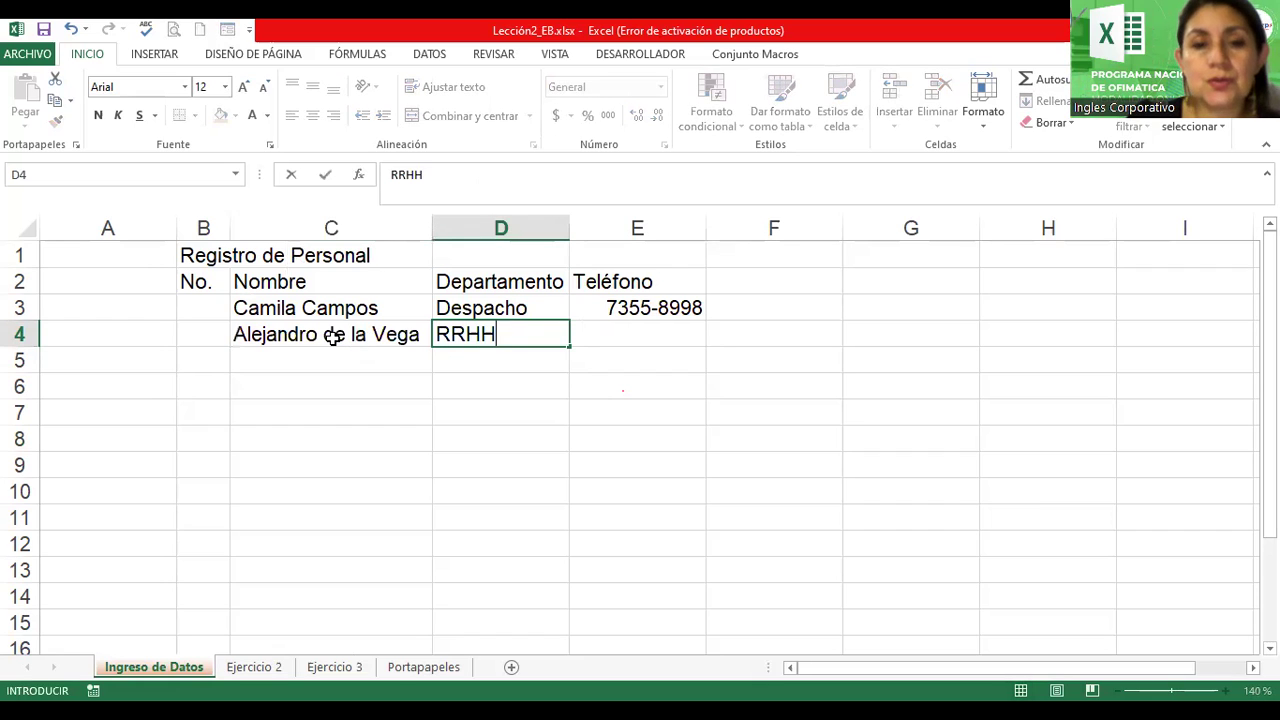
pyautogui.press('Tab')
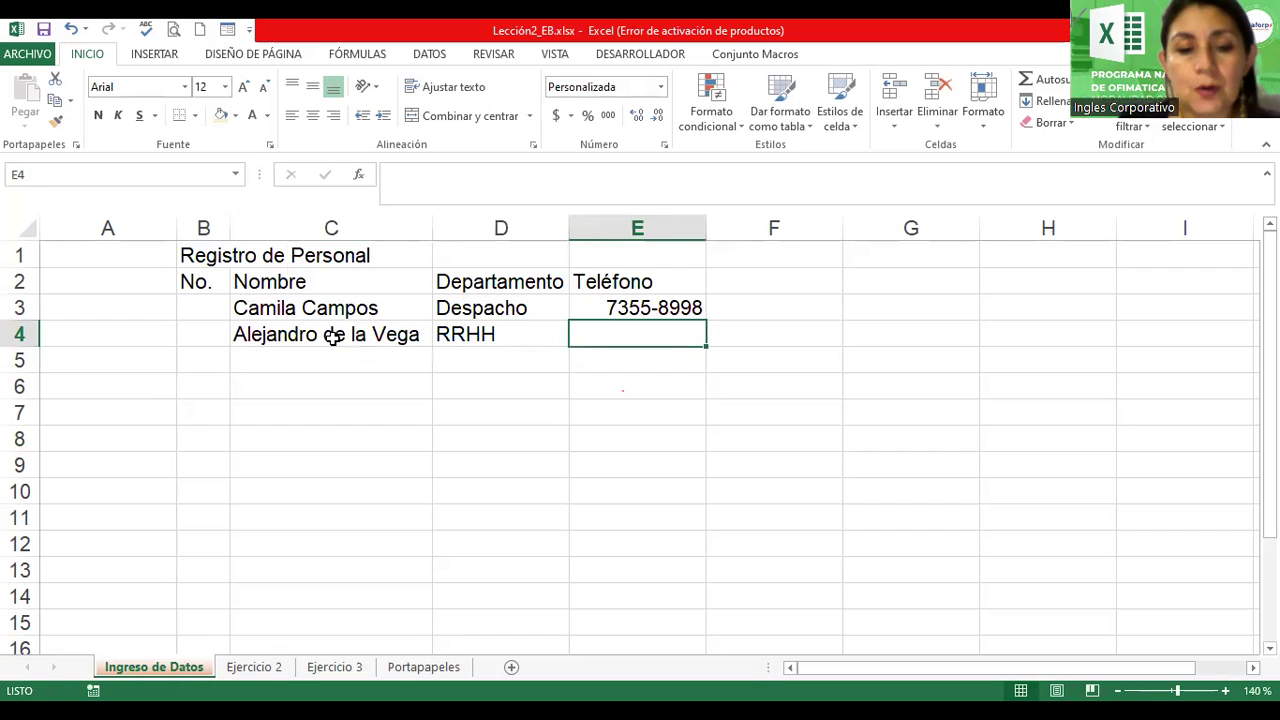
pyautogui.write('6162')
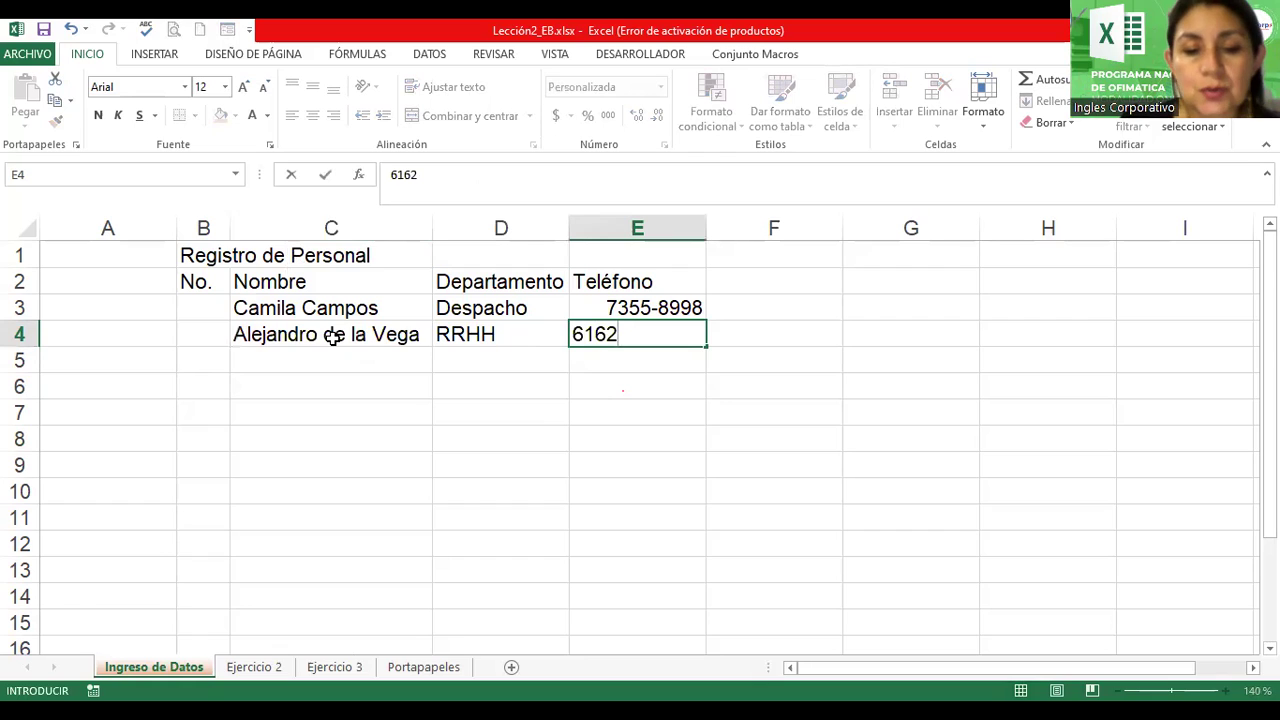
pyautogui.write('8')
pyautogui.write('5')
pyautogui.press('BackSpace')
pyautogui.press('BackSpace')
pyautogui.press('BackSpace')
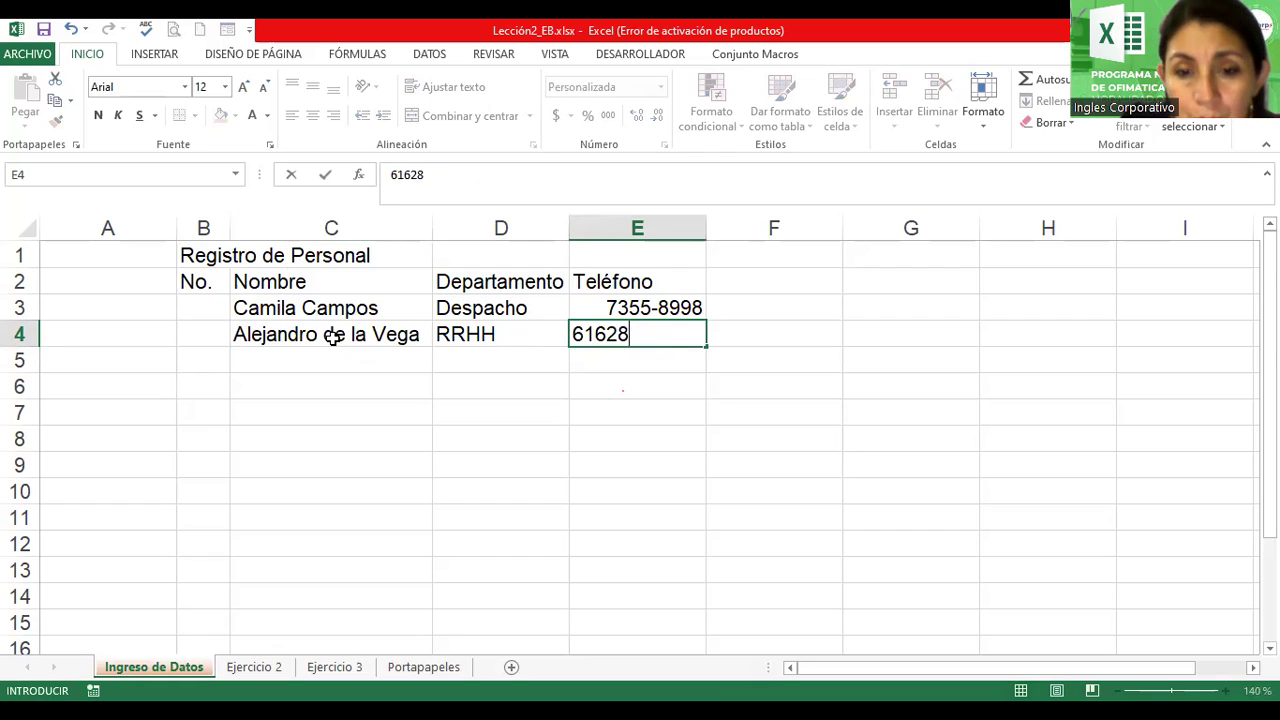
pyautogui.press('BackSpace')
pyautogui.write('9885')
pyautogui.press('Return')
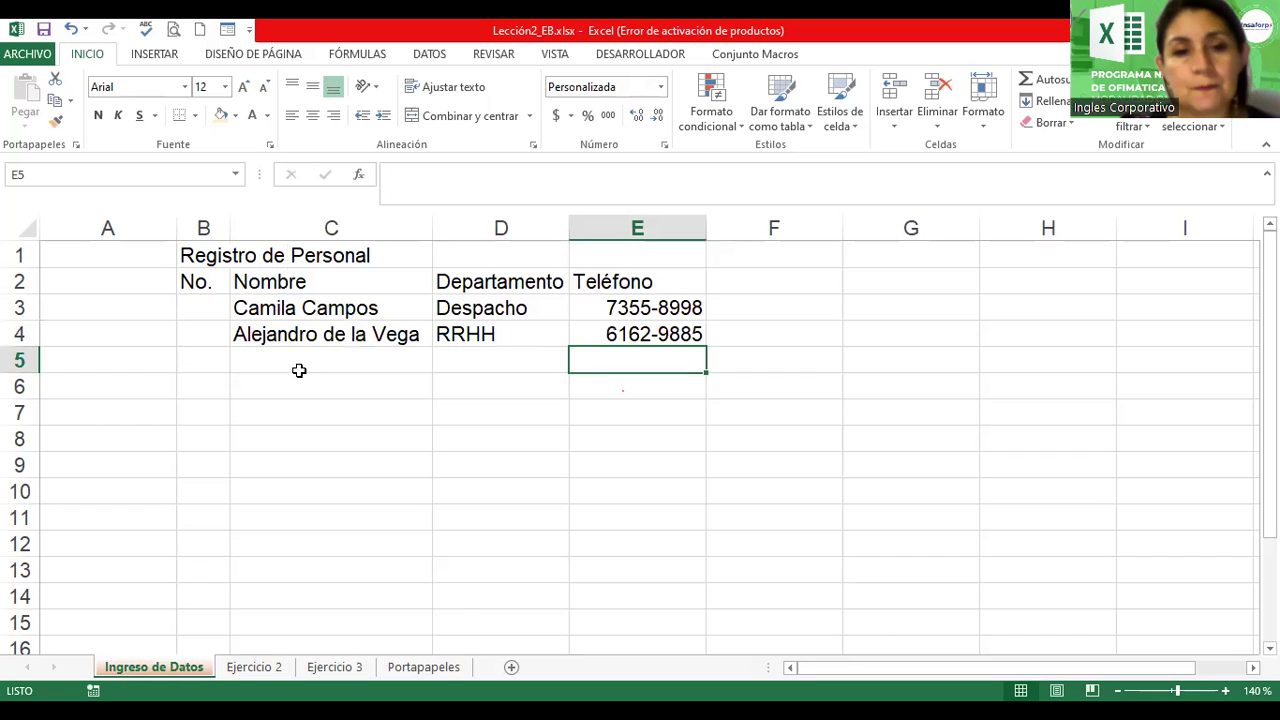
# Step: Enter the third employee's name, department Jurídico and phone number across C5:E5
pyautogui.click(305, 356)
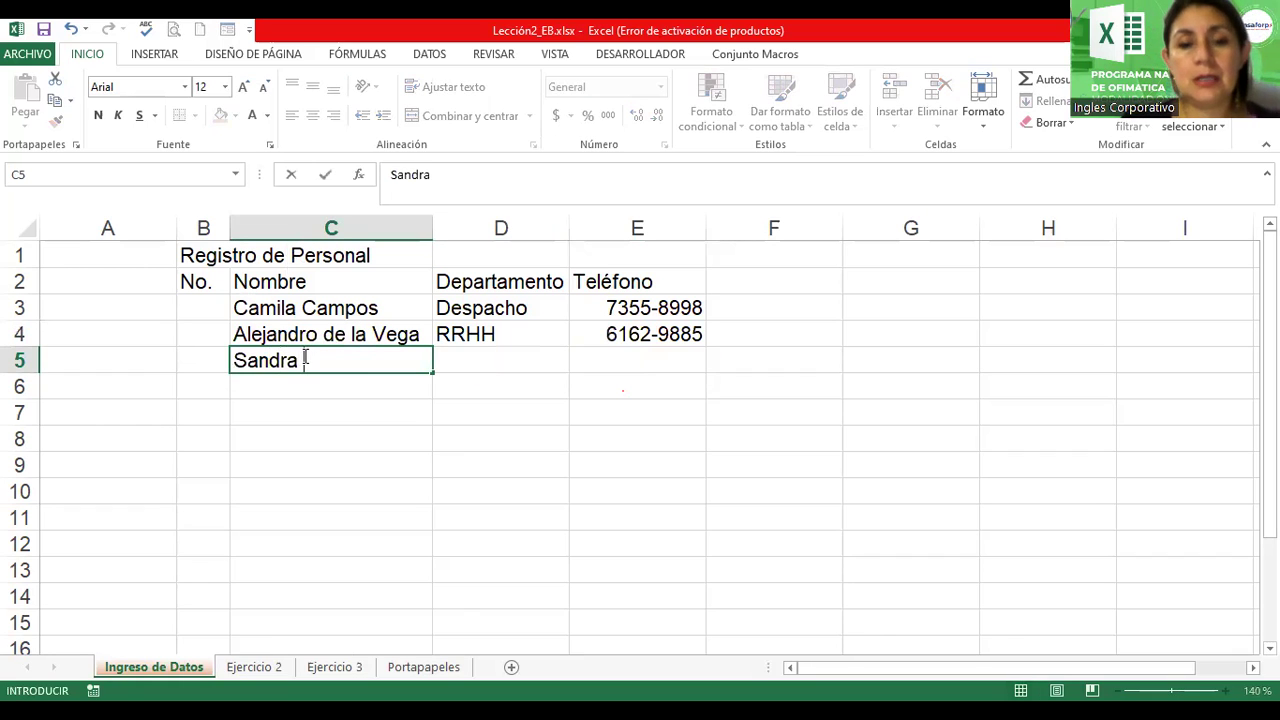
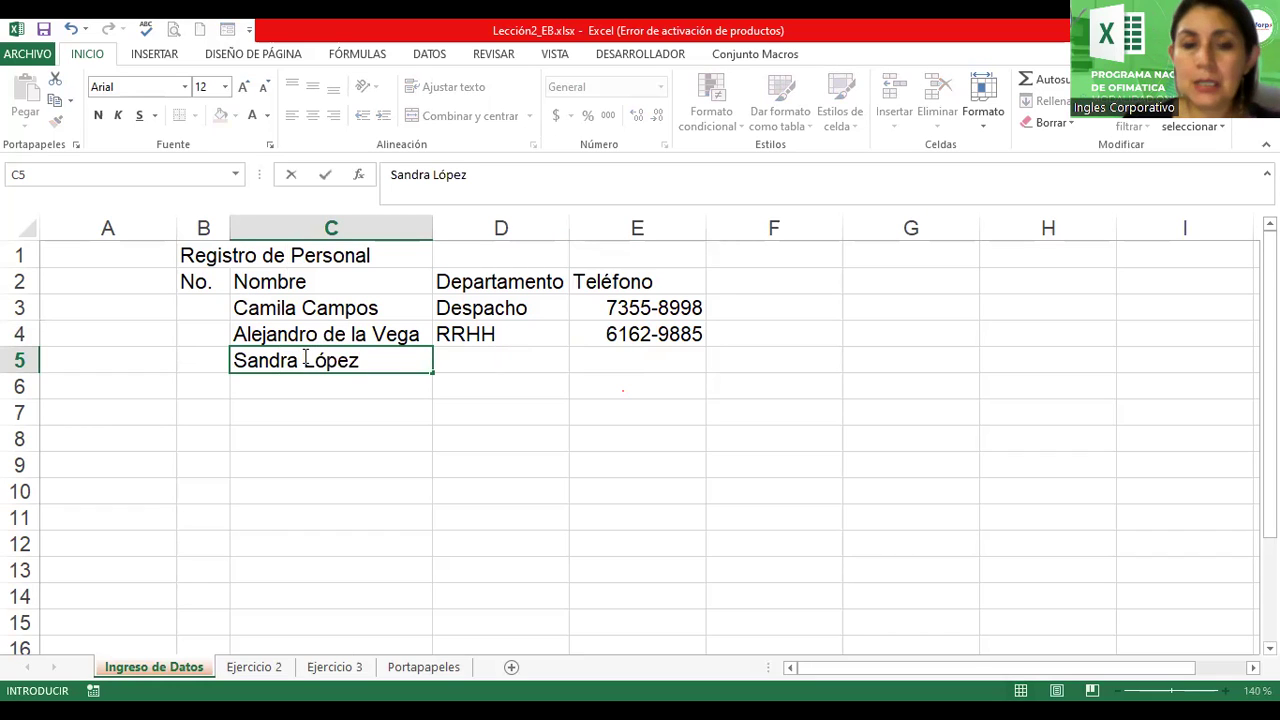
pyautogui.press('Tab')
pyautogui.write('Jurídico')
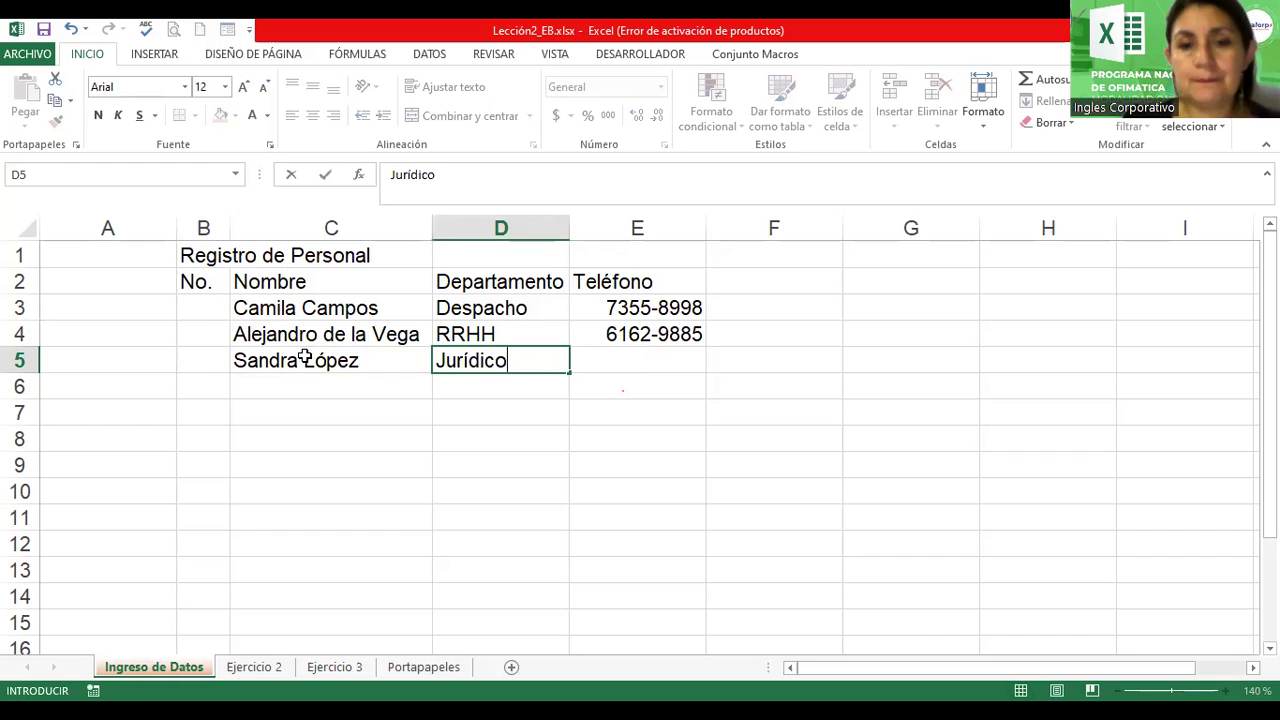
pyautogui.press('Tab')
pyautogui.write('2567')
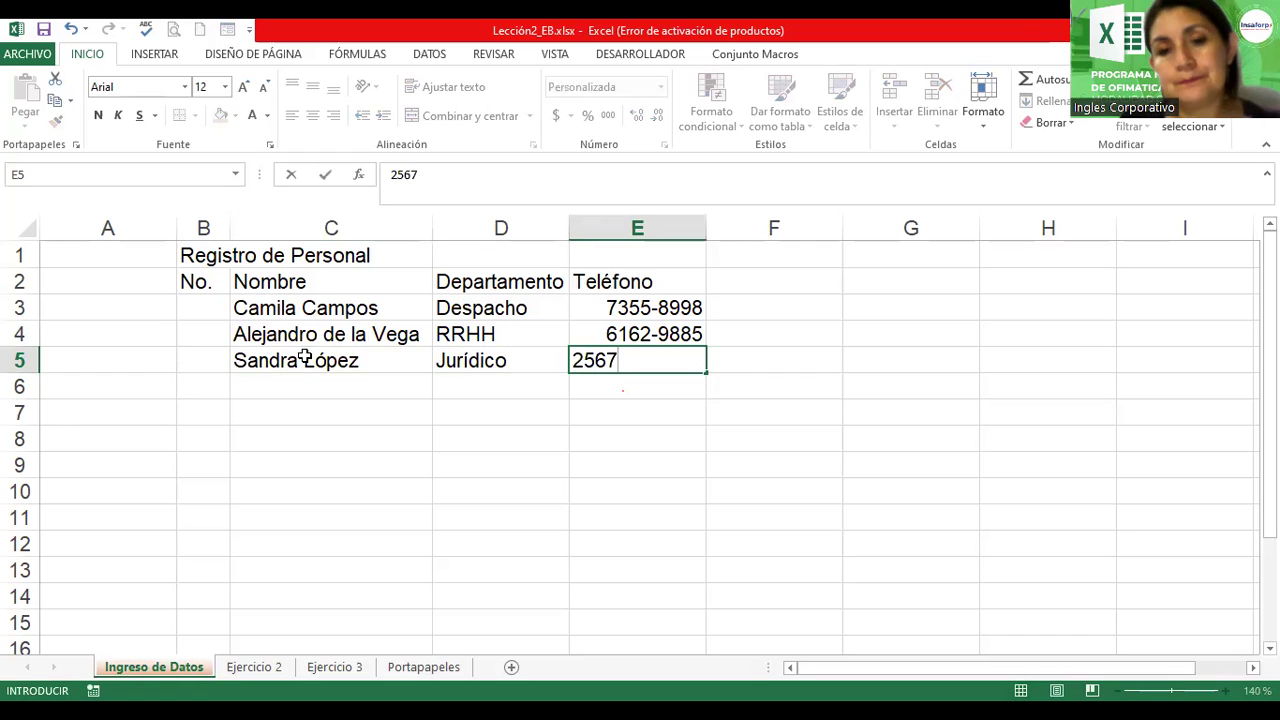
pyautogui.write('8998')
pyautogui.press('Return')
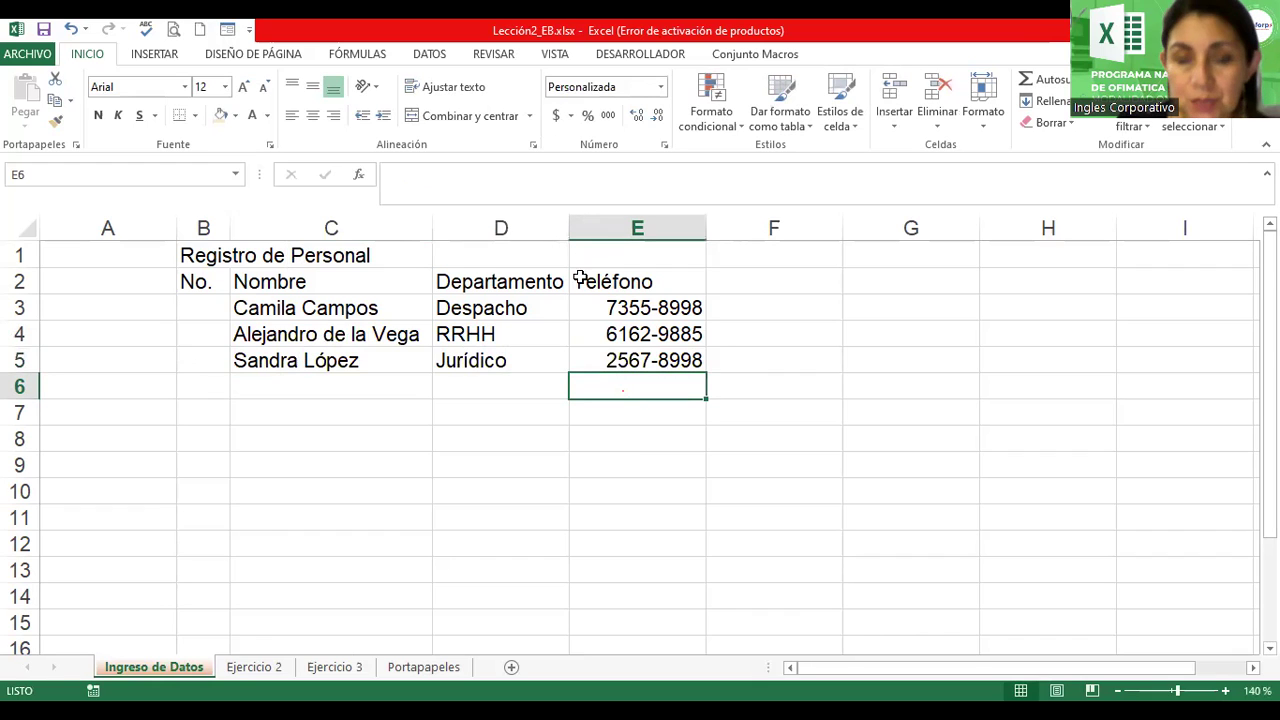
# Step: Select E3:E10 and reopen Format Cells to view the custom ####-#### code
pyautogui.moveTo(600, 304); pyautogui.dragTo(619, 492)
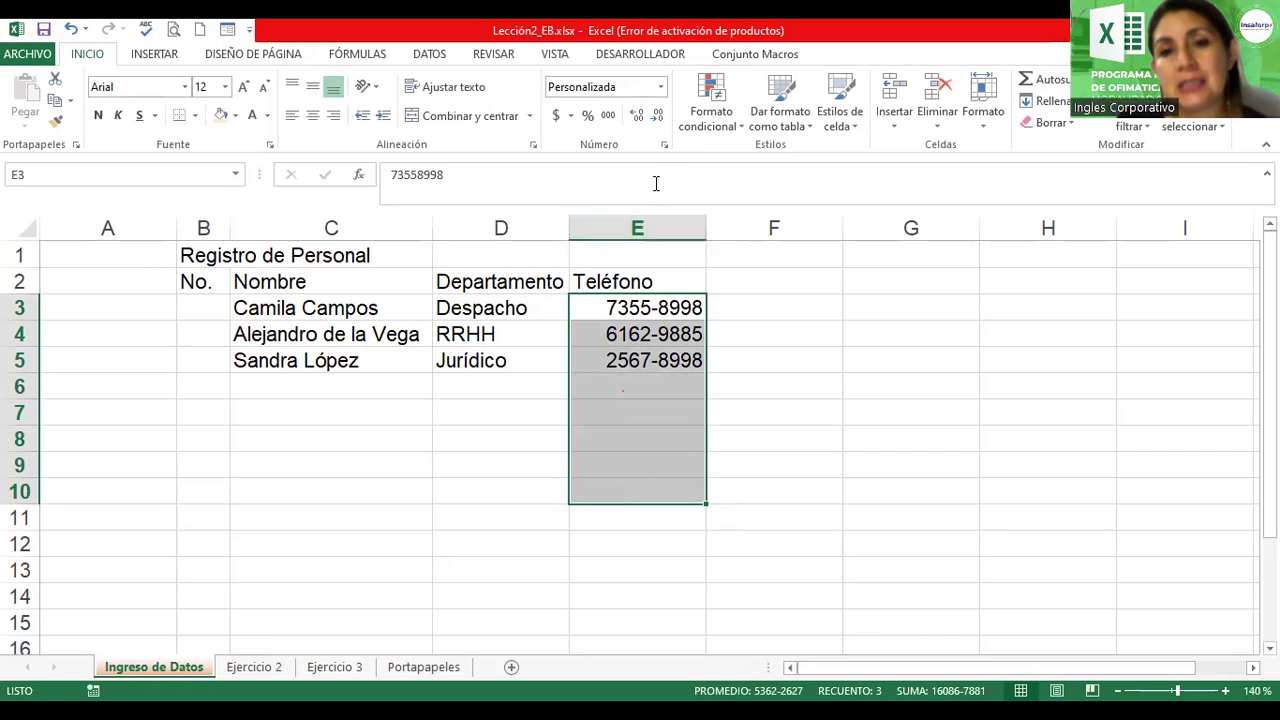
pyautogui.click(665, 146)
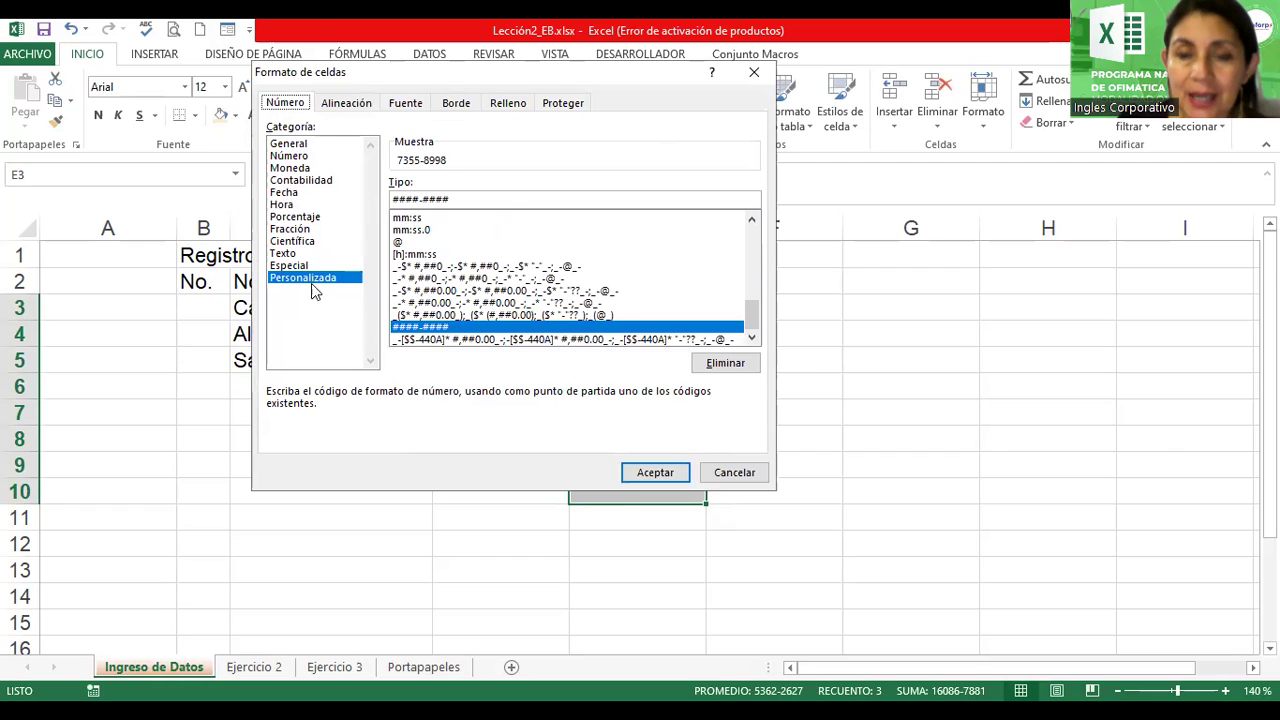
pyautogui.click(421, 199)
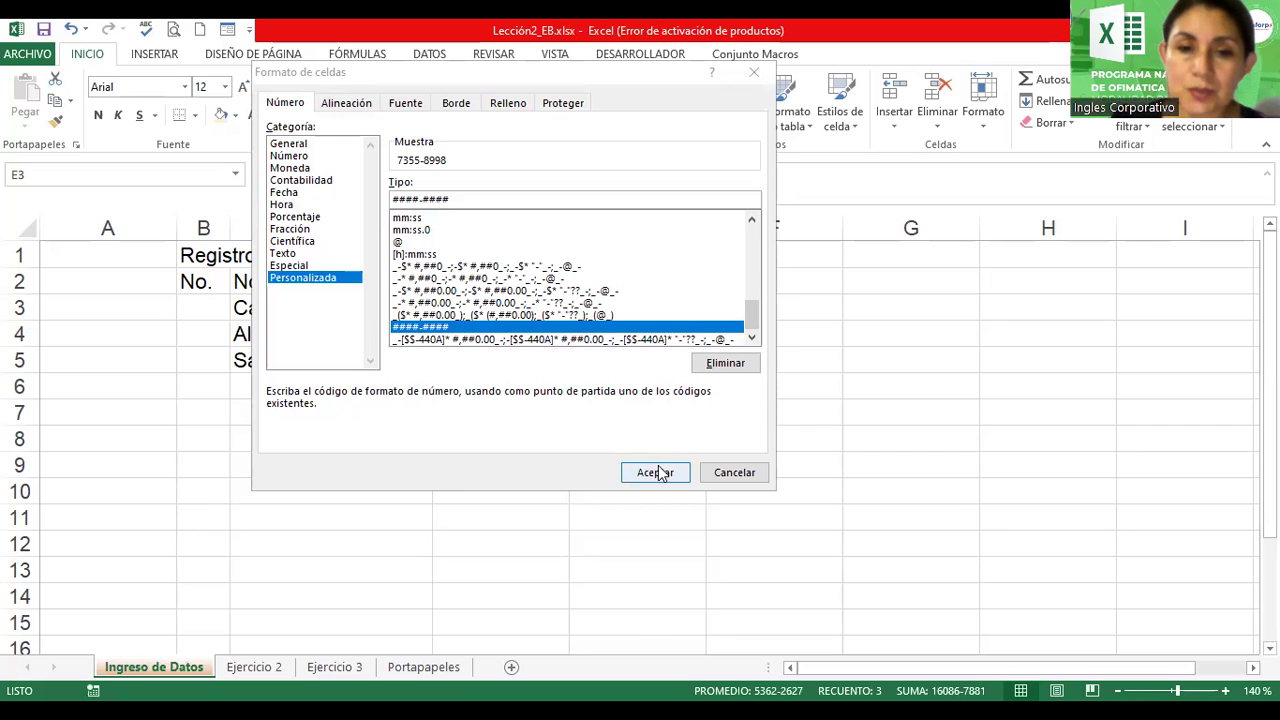
# Step: Close Format Cells without changes and select cell C6 for the next employee
pyautogui.press('Return')
pyautogui.click(261, 383)
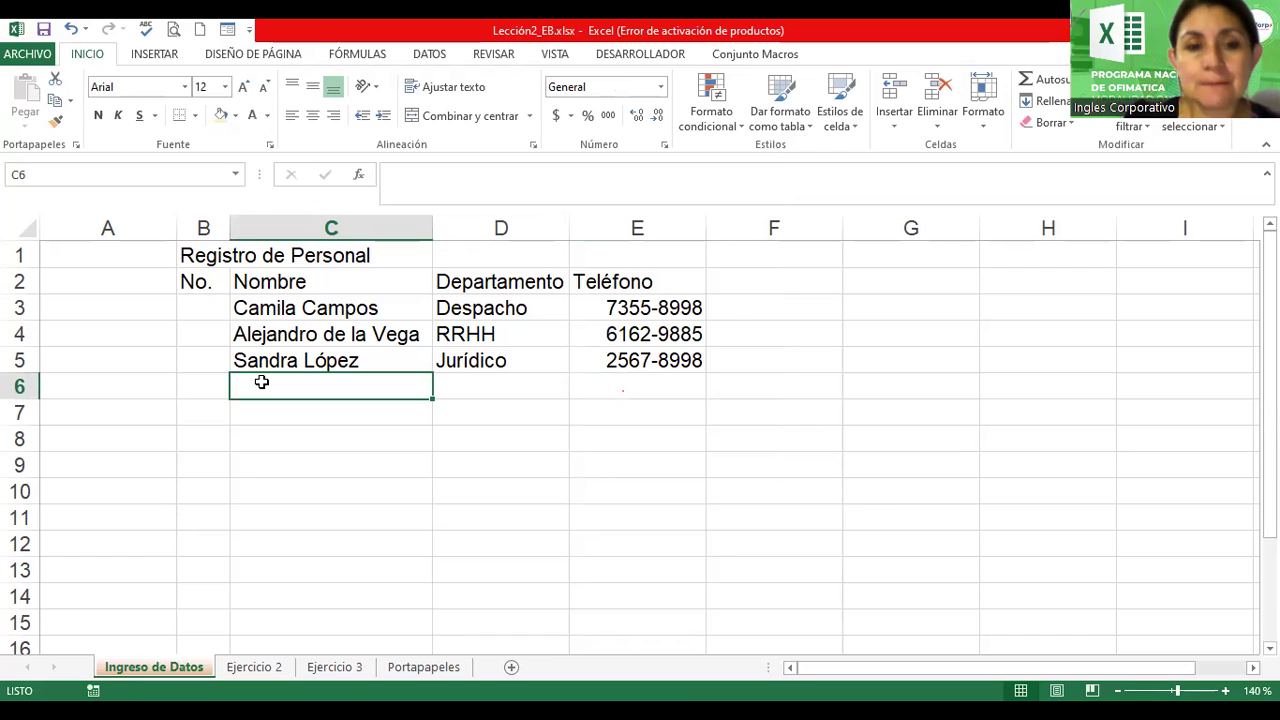
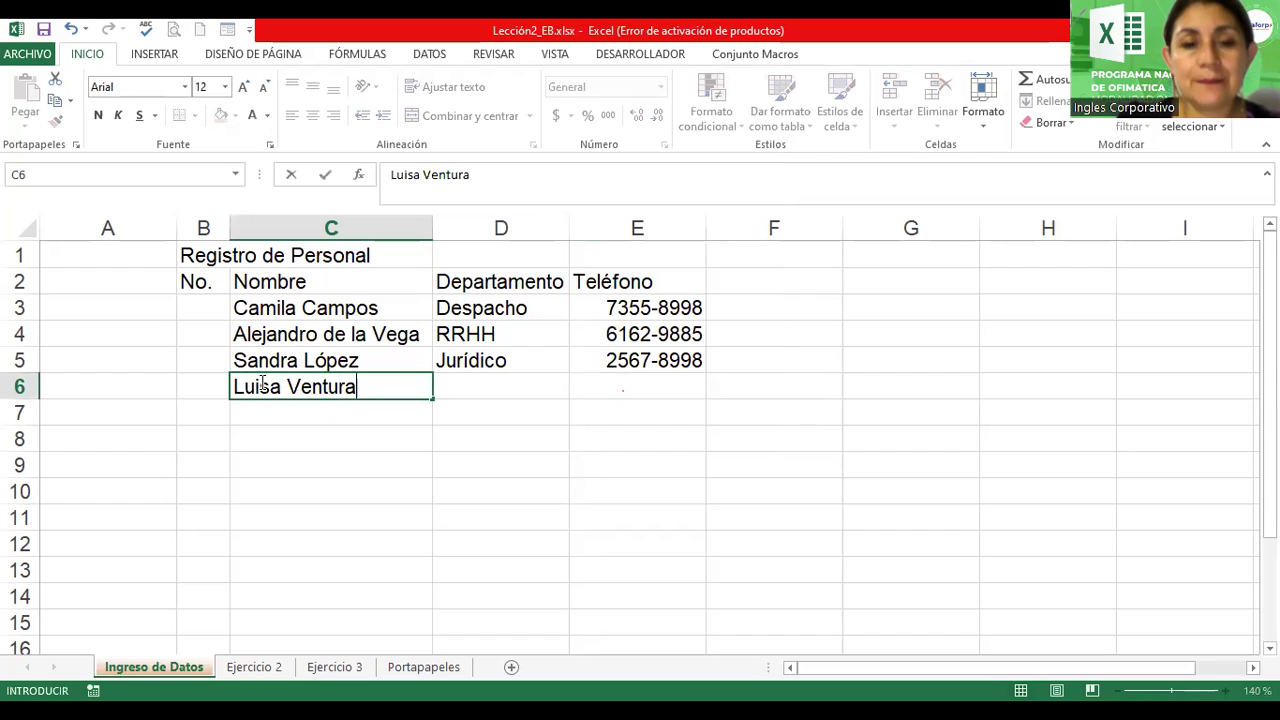
# Step: Enter the fourth employee's name, department Administrativo and phone number in row 6
pyautogui.press('Tab')
pyautogui.write('Adm')
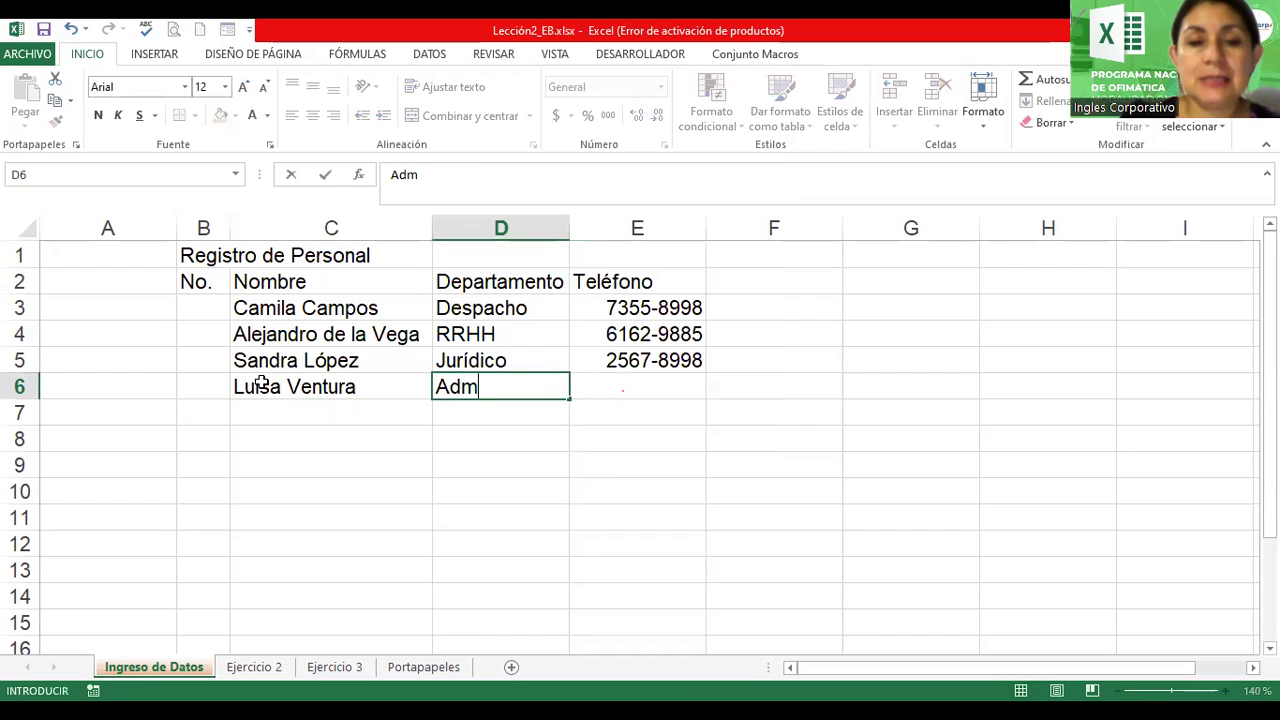
pyautogui.write('inistrativo')
pyautogui.press('Tab')
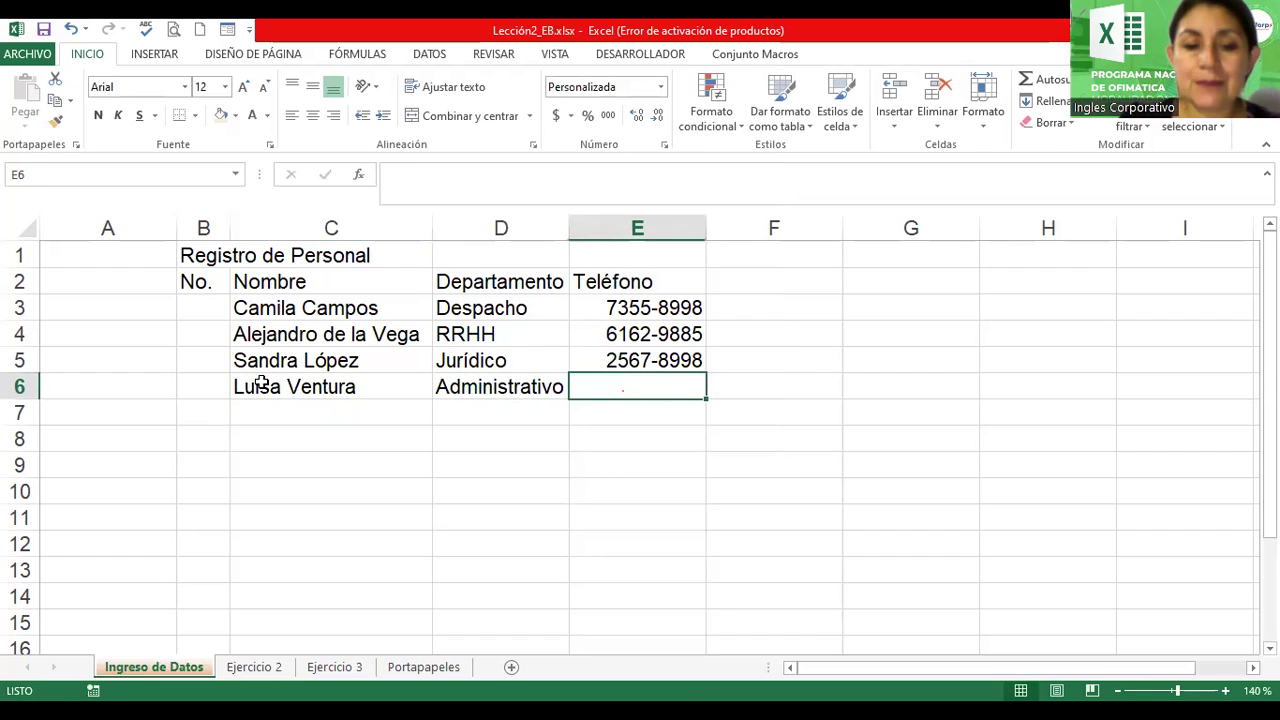
pyautogui.write('25')
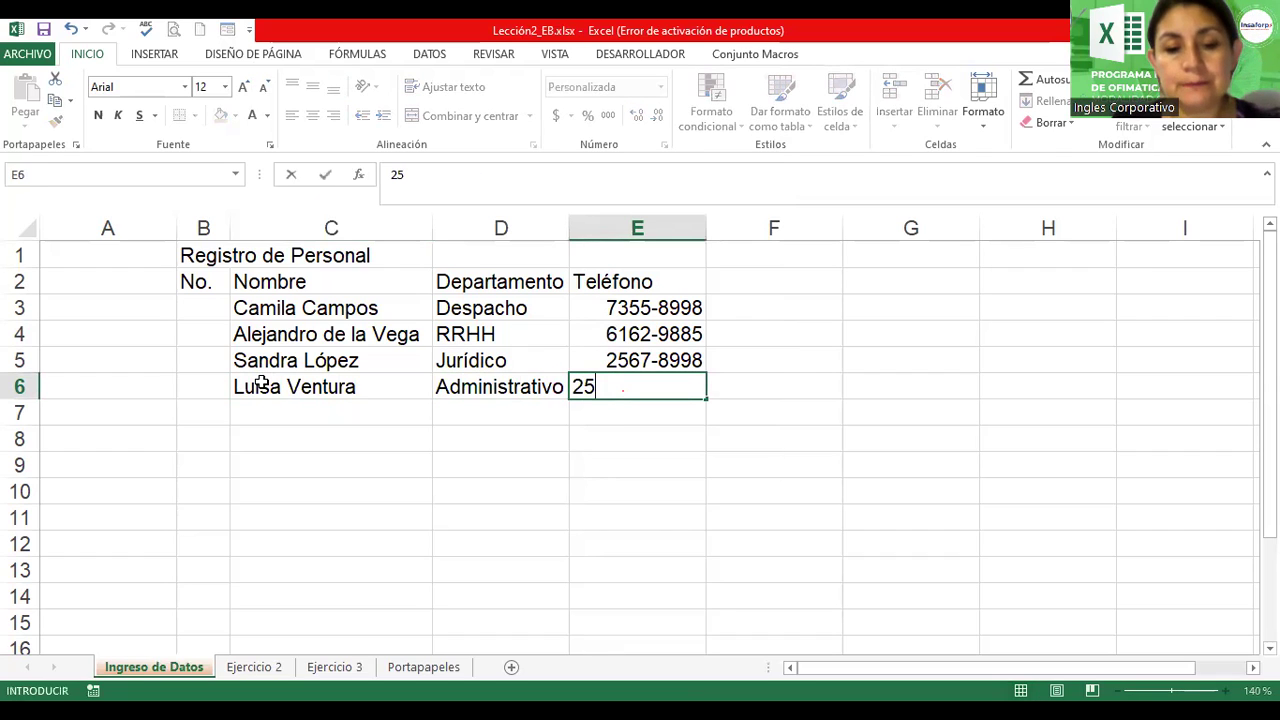
pyautogui.write('67-7689')
pyautogui.press('Return')
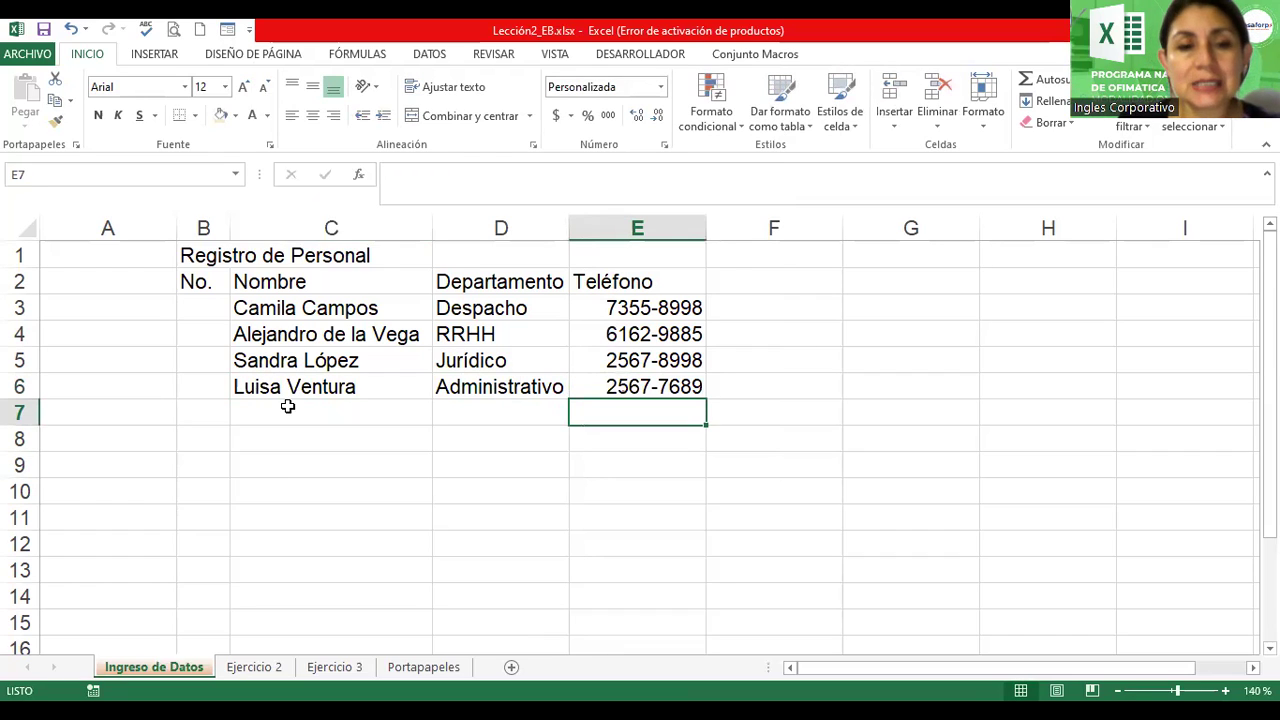
# Step: Enter the fifth employee's name, department Gerencial and phone number in row 7
pyautogui.click(286, 408)
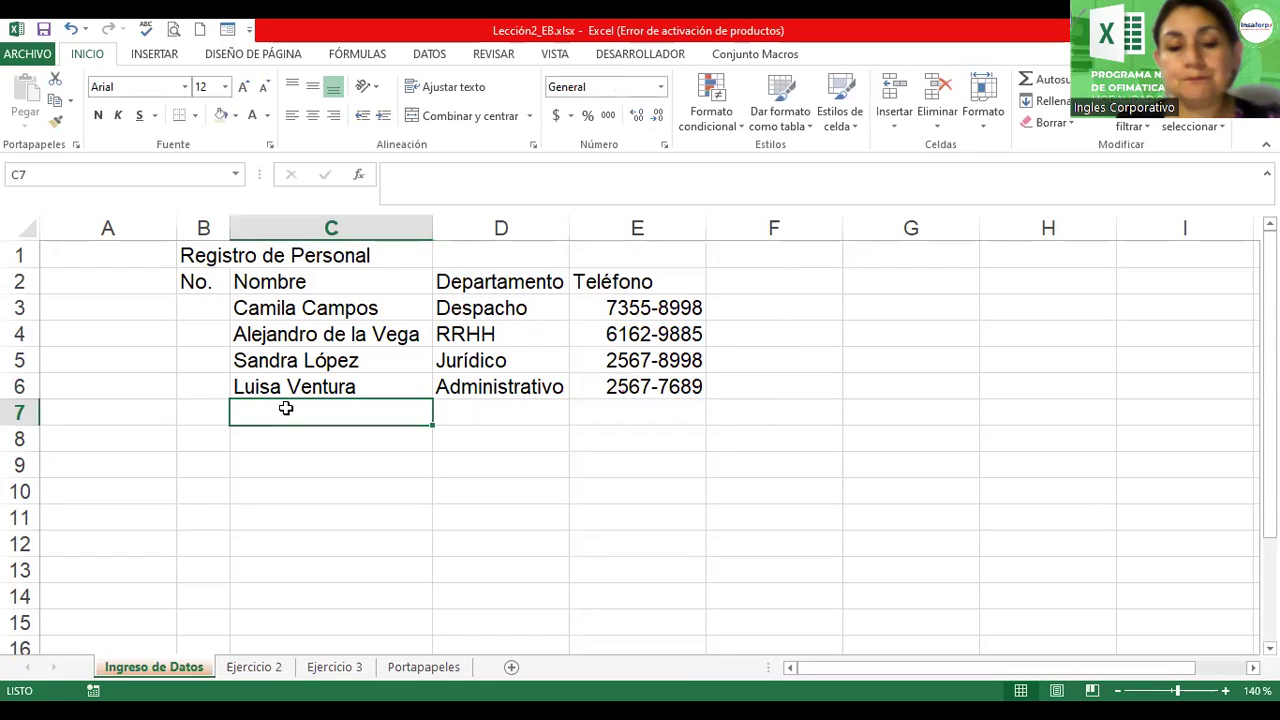
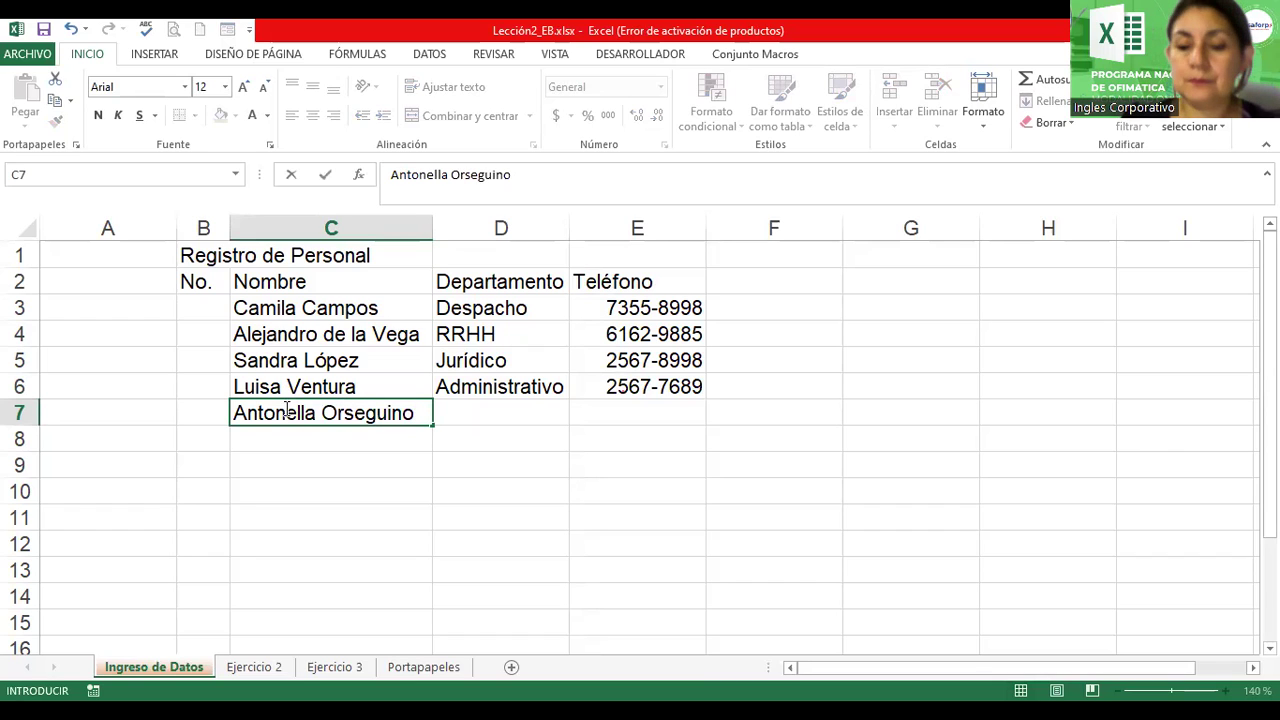
pyautogui.press('Tab')
pyautogui.write('Genr')
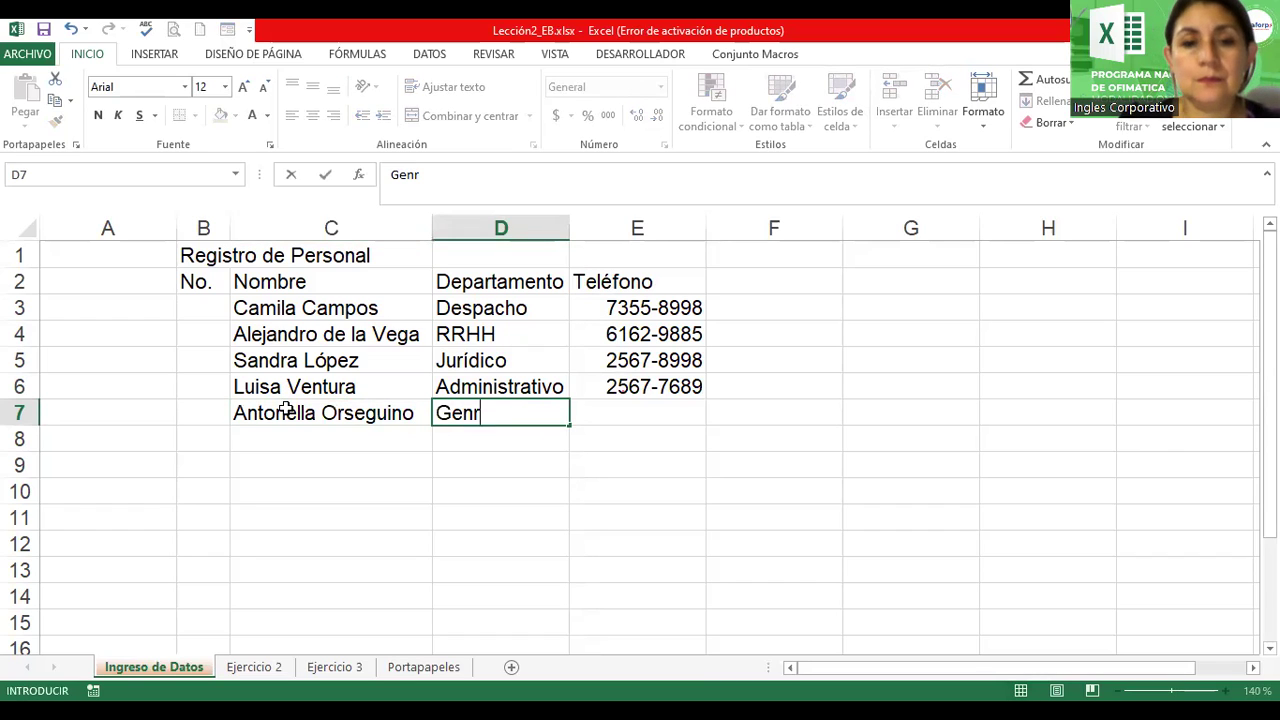
pyautogui.press('BackSpace')
pyautogui.press('BackSpace')
pyautogui.write('rencial')
pyautogui.press('Tab')
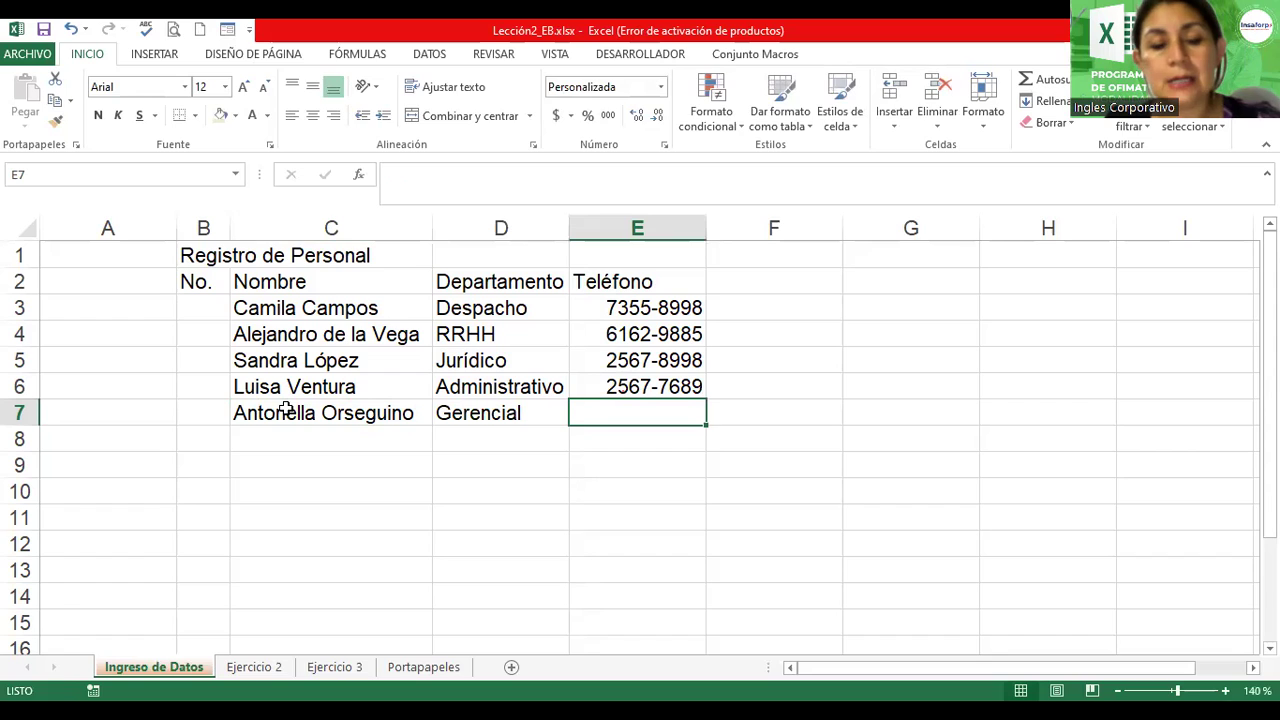
pyautogui.write('25766534')
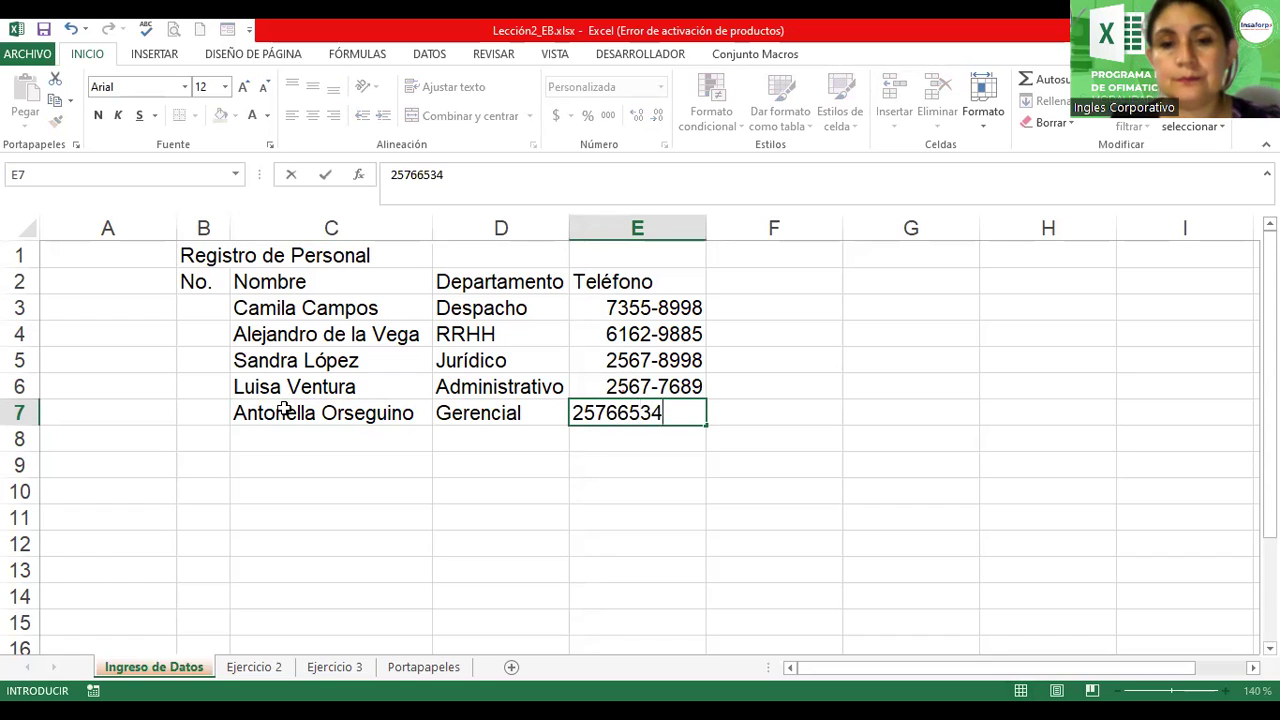
pyautogui.press('Return')
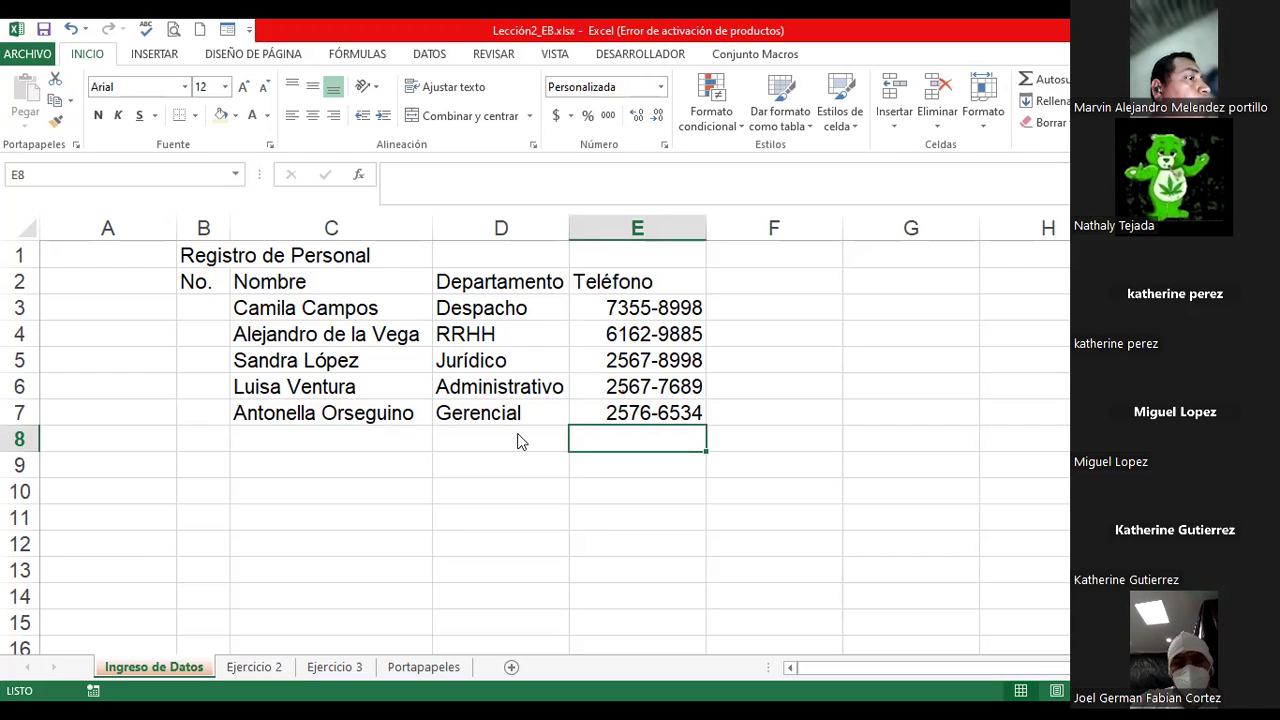
# Step: Type 1 into cell B3 under No. and reselect that cell
pyautogui.click(277, 305)
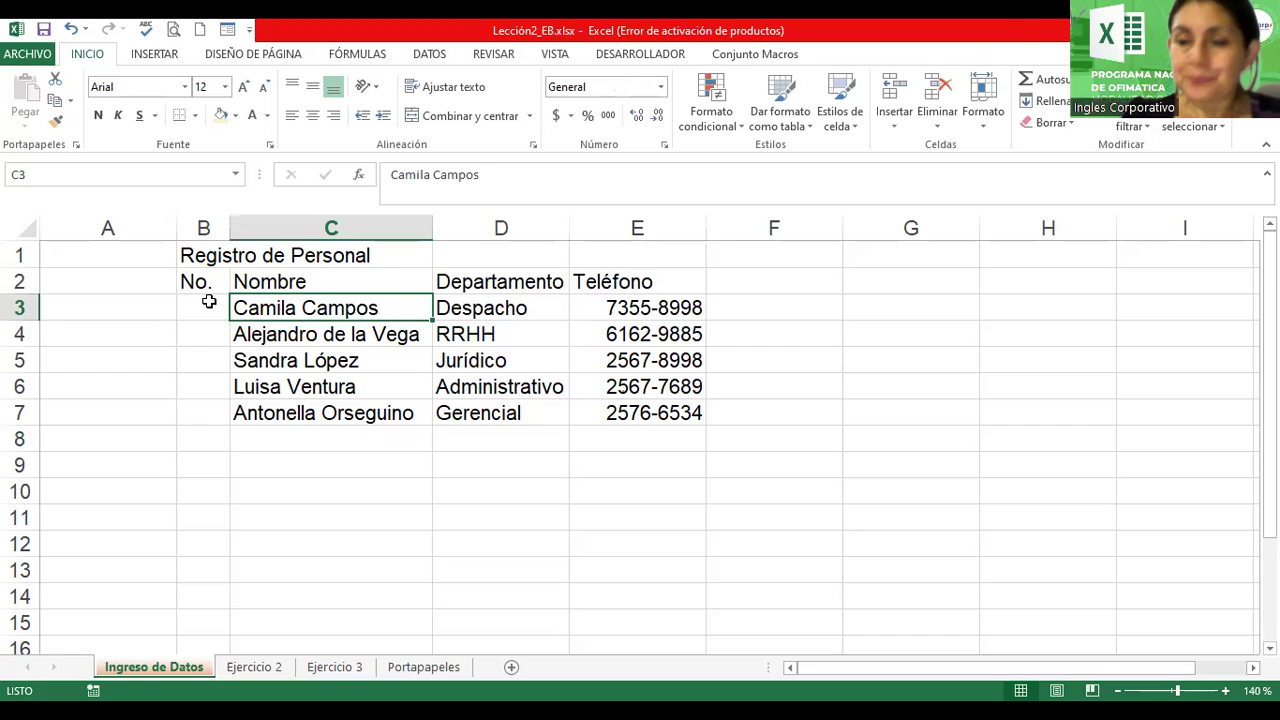
pyautogui.click(208, 302)
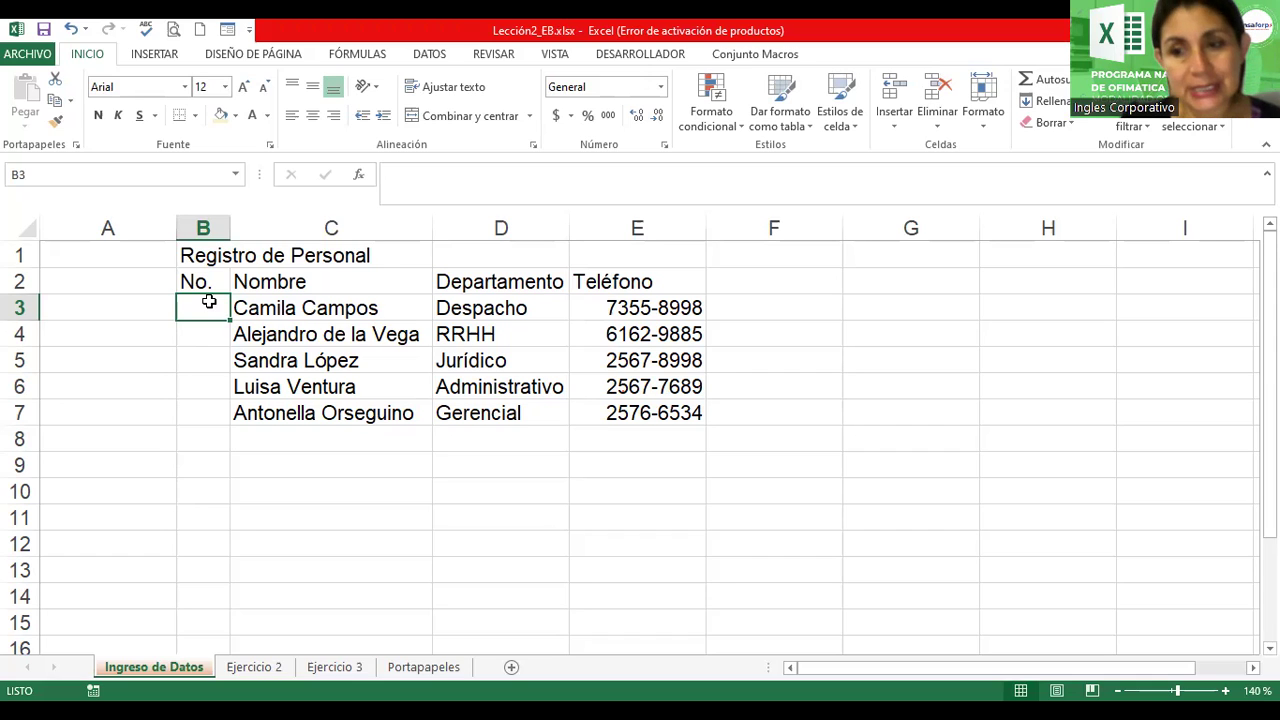
pyautogui.write('1')
pyautogui.press('Return')
pyautogui.click(208, 303)
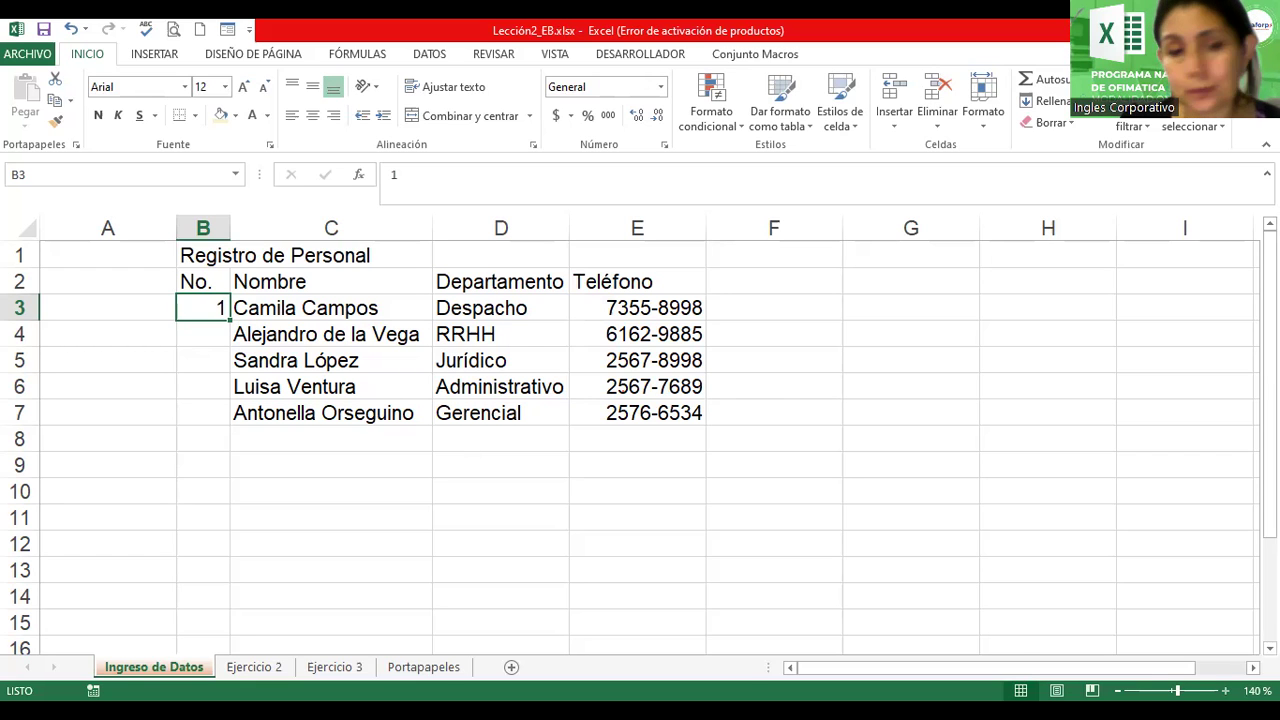
# Step: Drag B3's fill handle down to B7, copying 1 into every employee row
pyautogui.scroll(2, 1225, 690)
pyautogui.scroll(2, 330, 385)
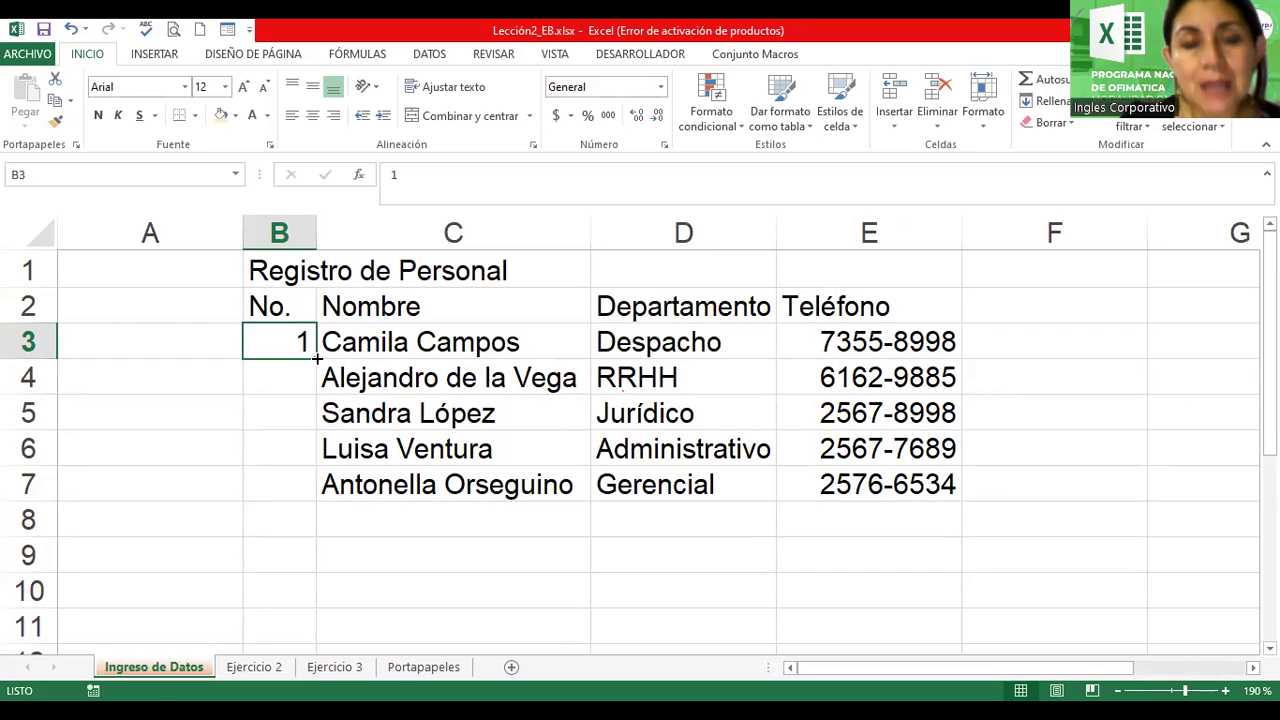
pyautogui.moveTo(316, 358); pyautogui.dragTo(318, 490)
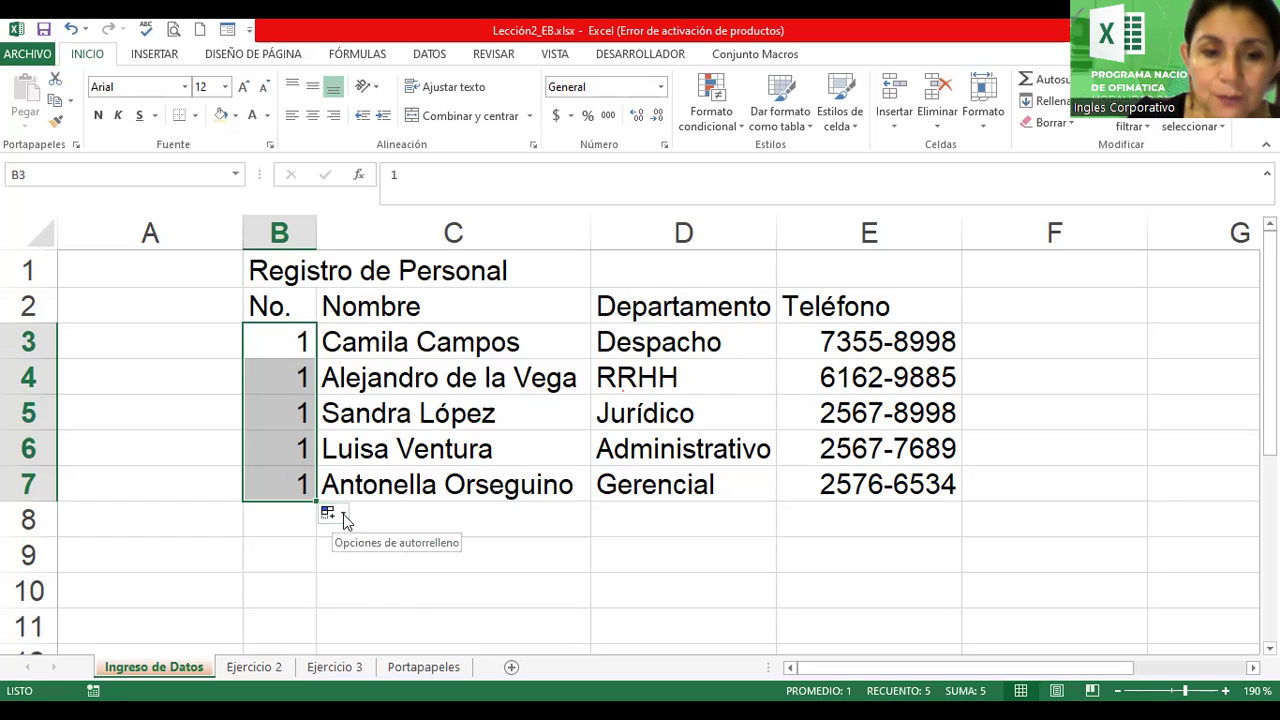
# Step: Switch the Auto Fill Options to Serie de relleno for 1–5, then undo the fill
pyautogui.click(343, 516)
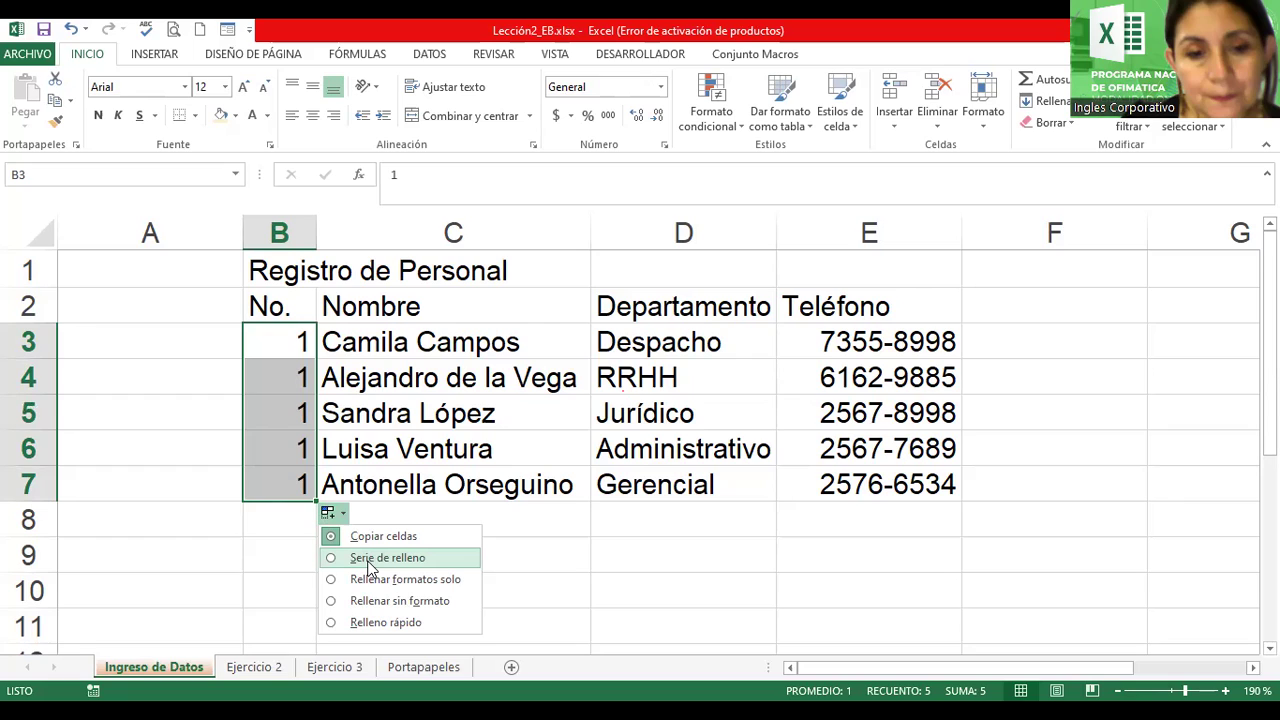
pyautogui.click(370, 558)
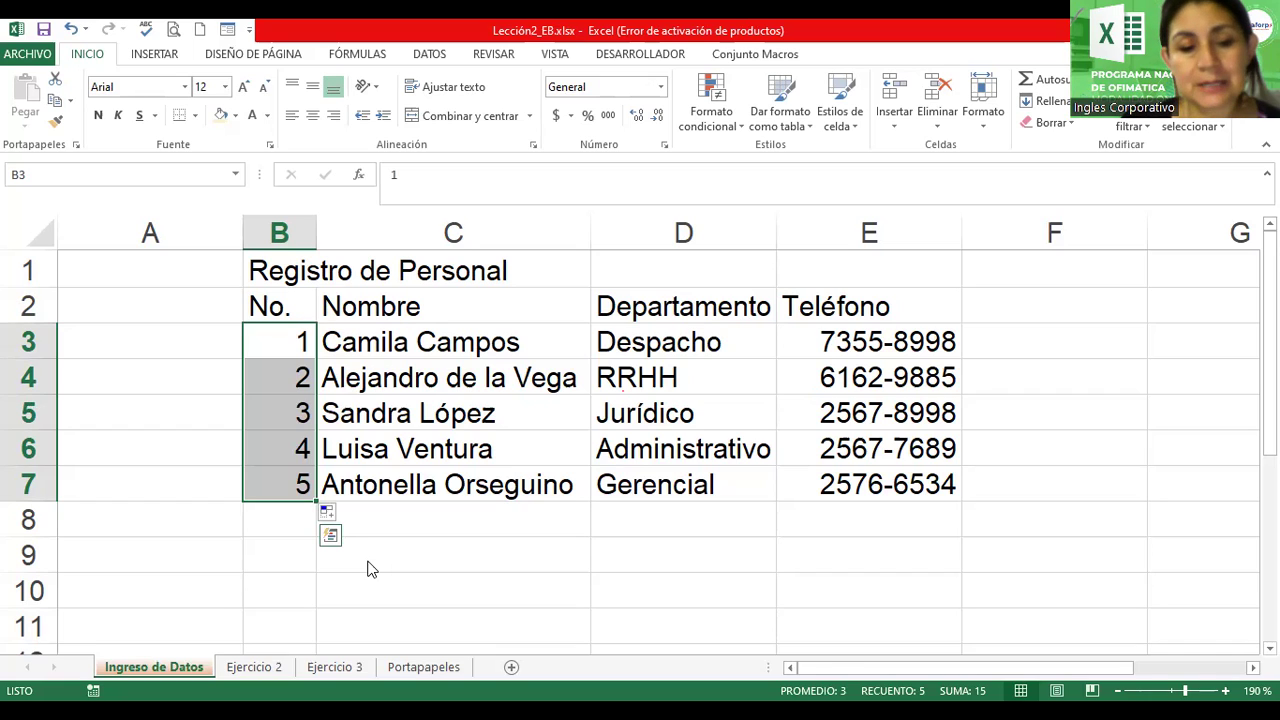
pyautogui.hotkey('ctrl', 'z')
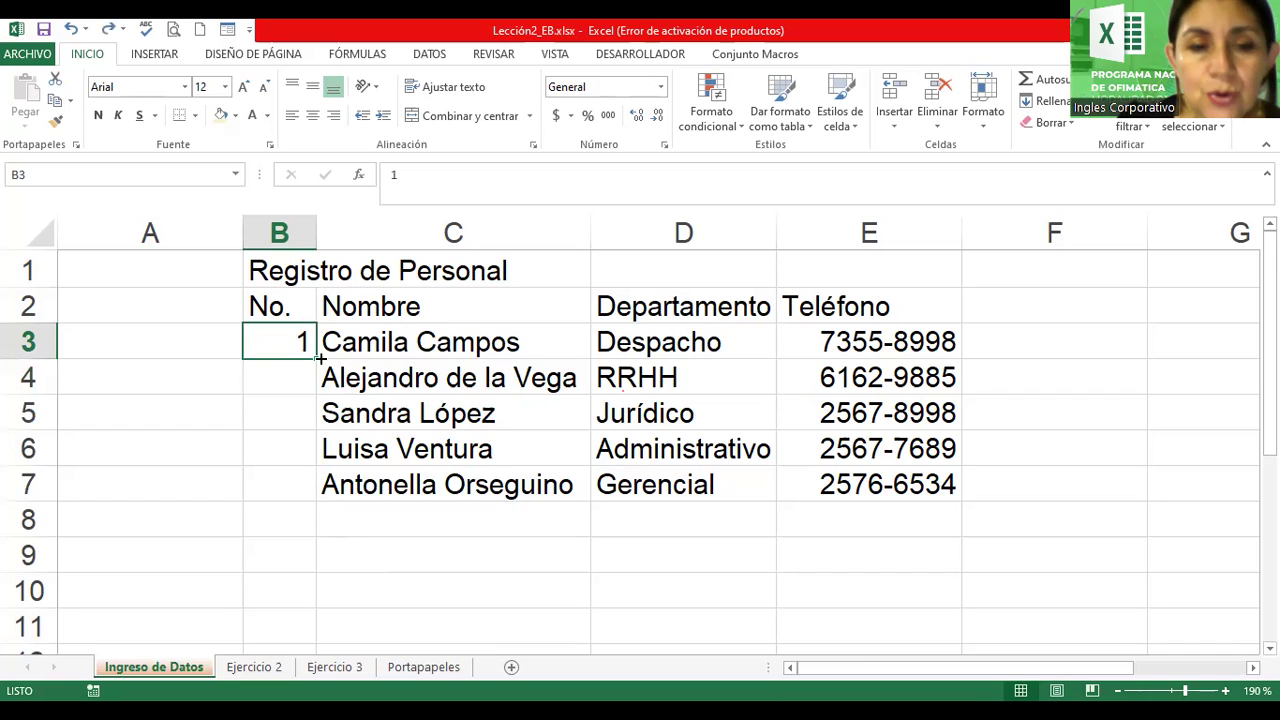
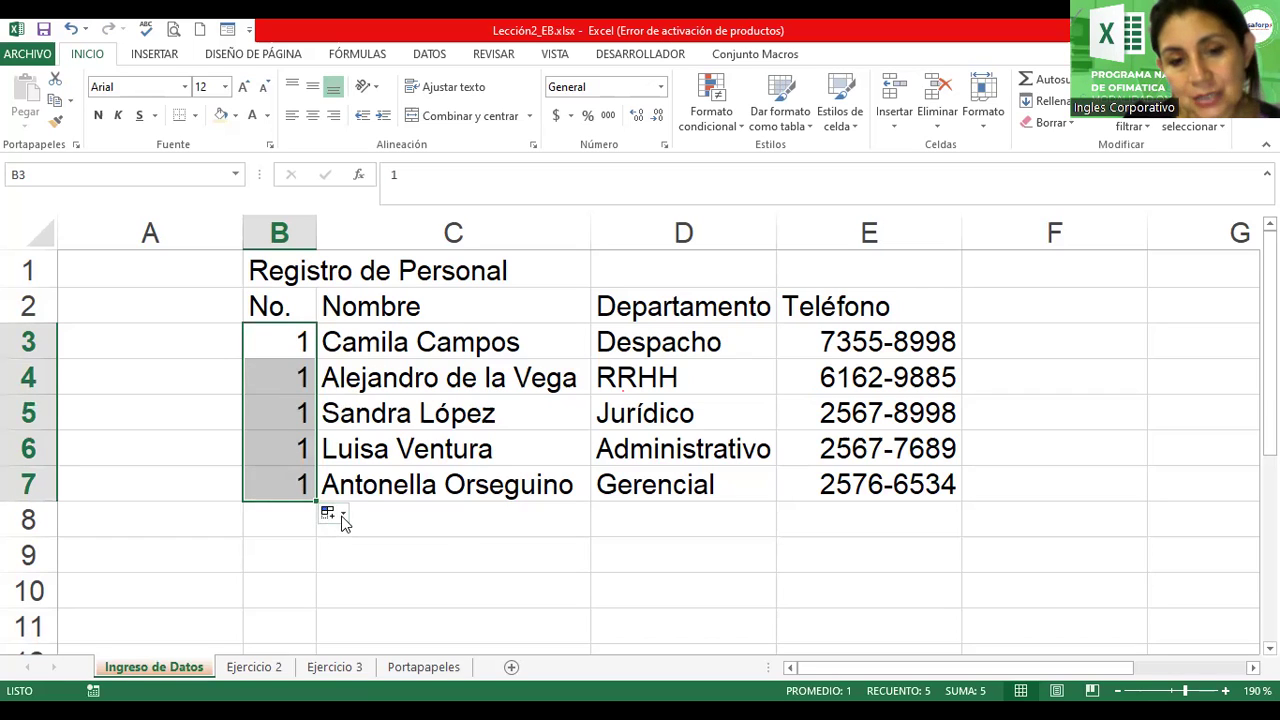
# Step: Turn the No. column's repeated 1s into a 1–5 series with Serie de relleno
pyautogui.click(341, 515)
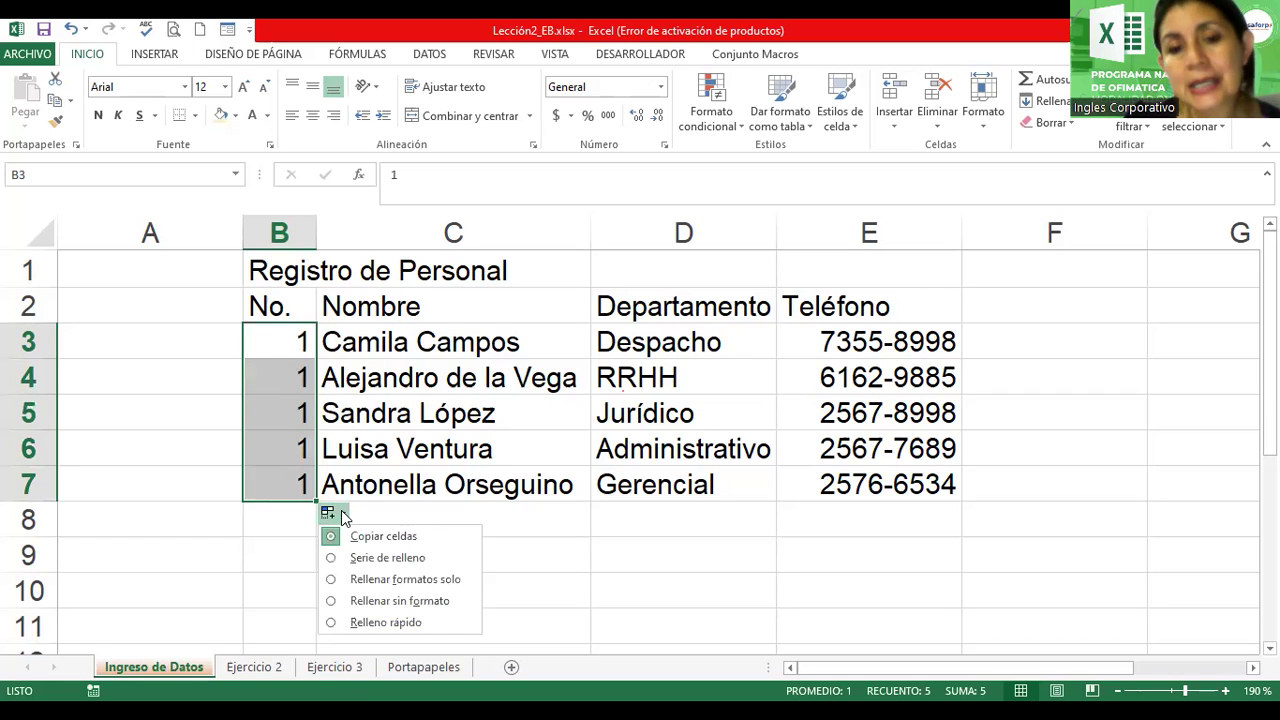
pyautogui.click(367, 566)
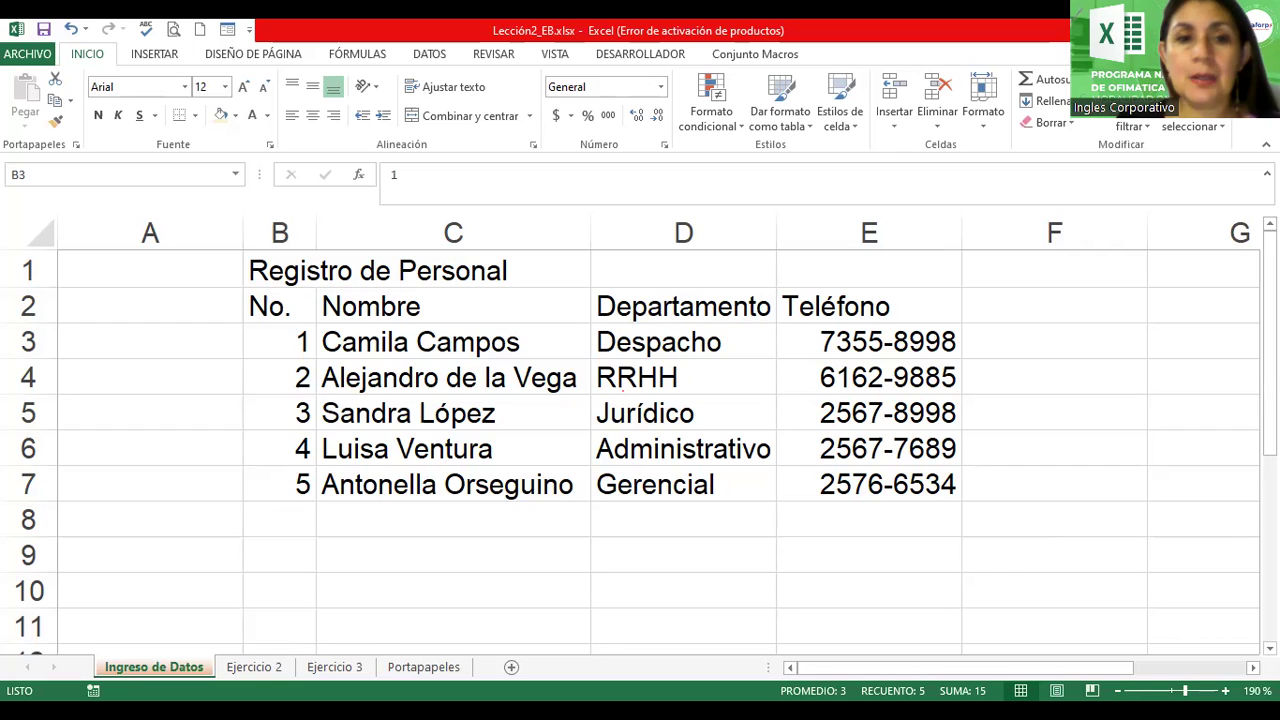
pyautogui.click(280, 268)
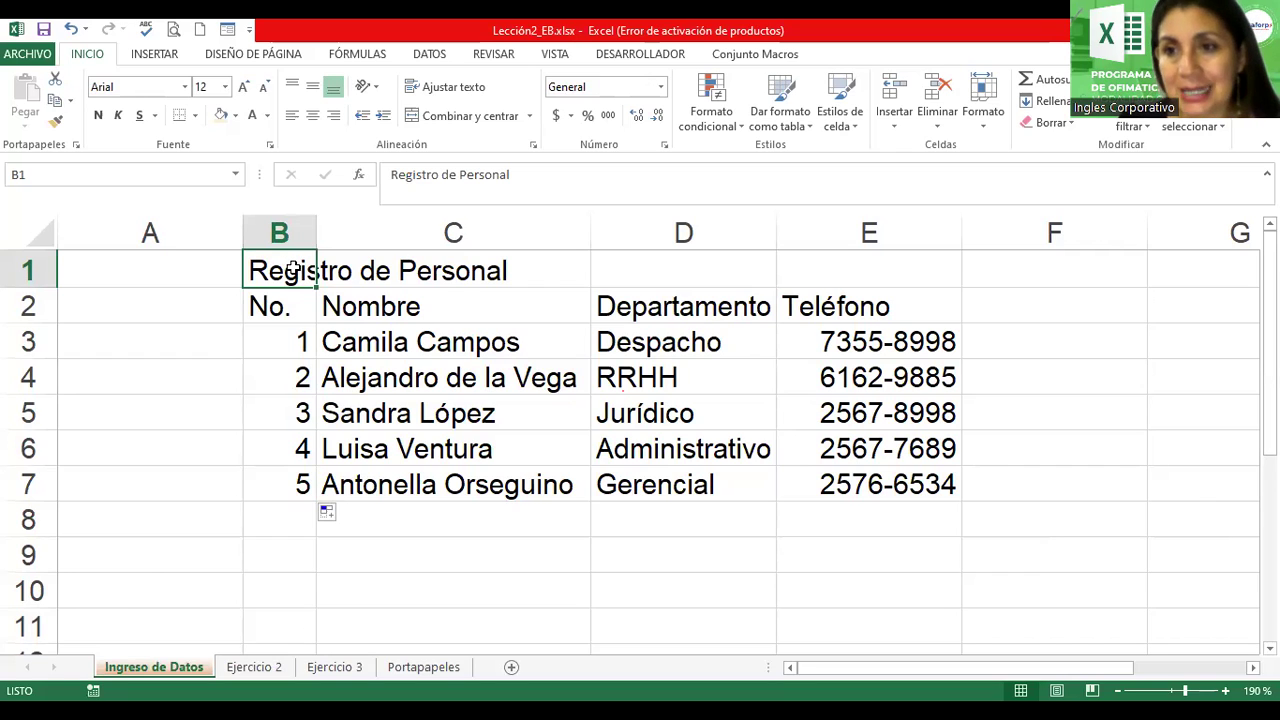
pyautogui.moveTo(293, 268)
pyautogui.mouseDown()
pyautogui.moveTo(577, 284)
pyautogui.moveTo(810, 274)
pyautogui.mouseUp()
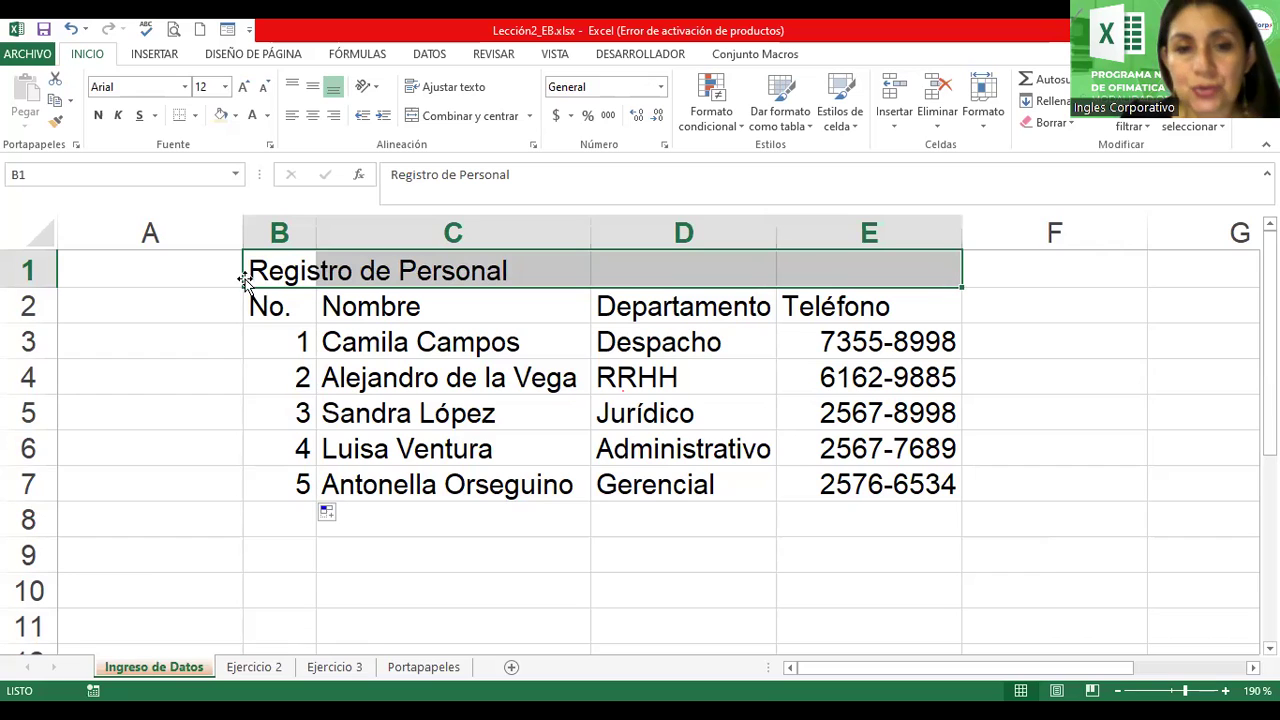
pyautogui.click(295, 267)
pyautogui.moveTo(285, 268); pyautogui.dragTo(623, 262)
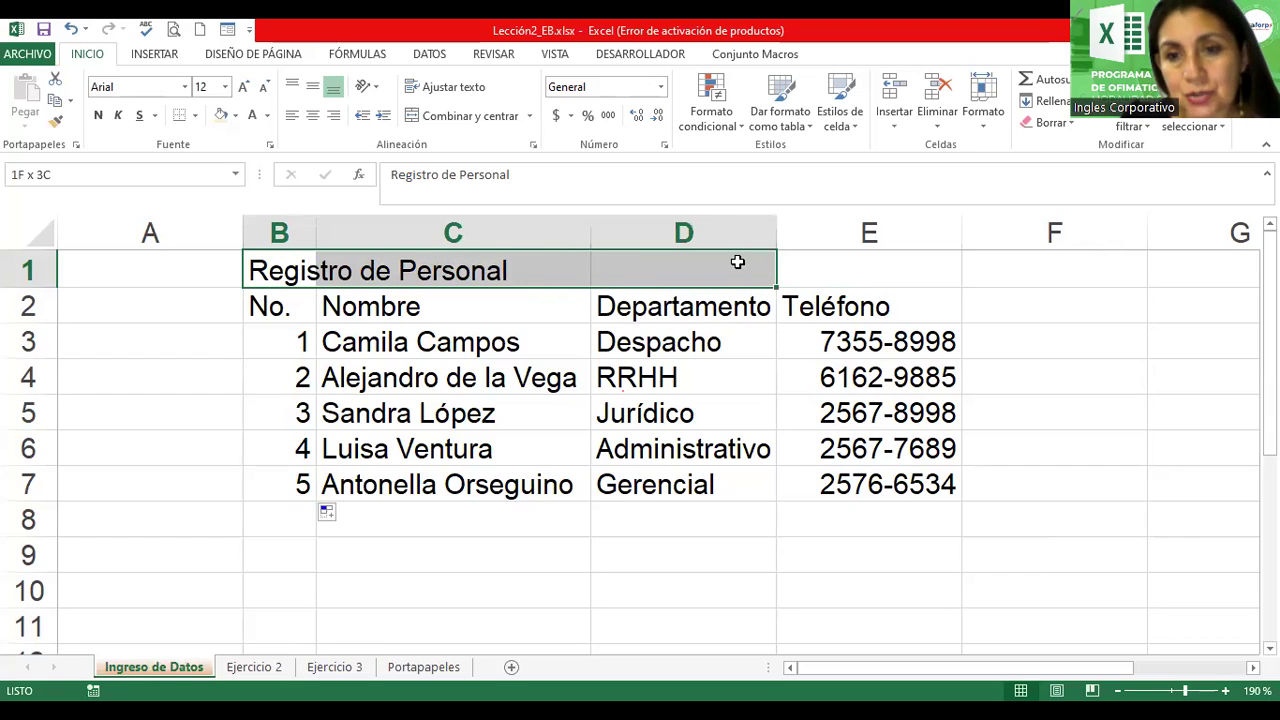
pyautogui.moveTo(623, 262); pyautogui.dragTo(803, 273)
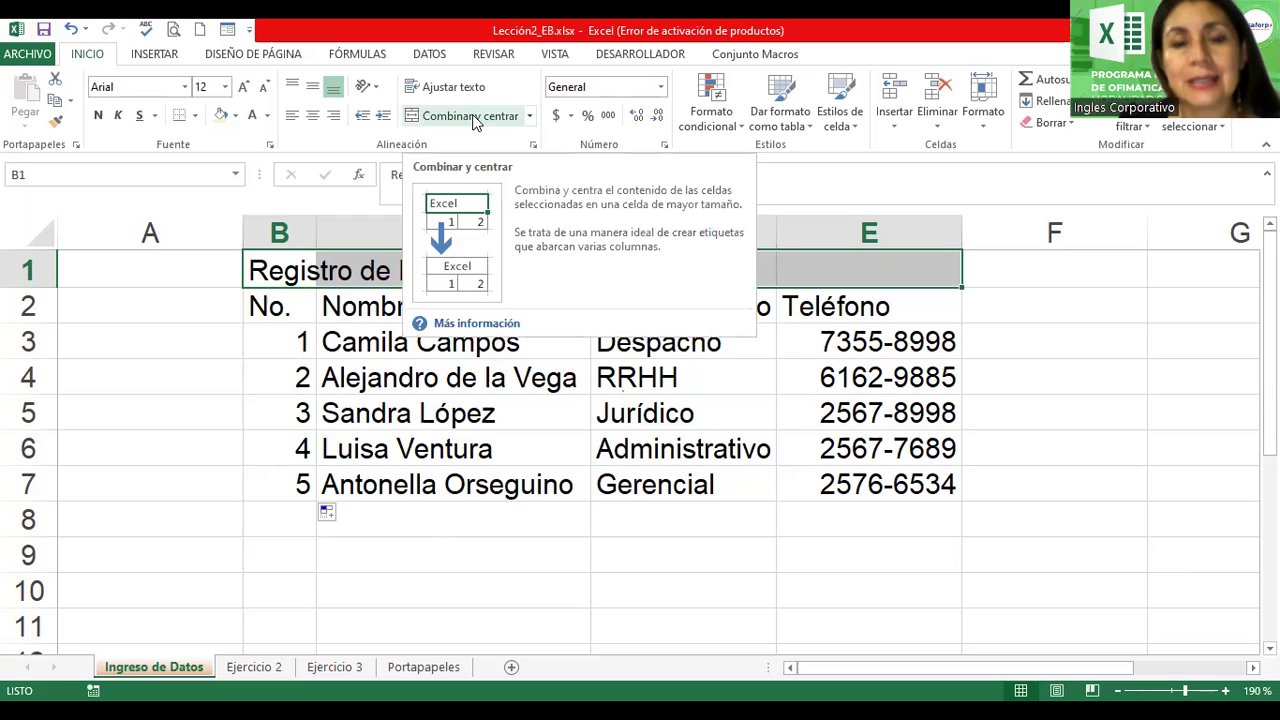
pyautogui.click(477, 120)
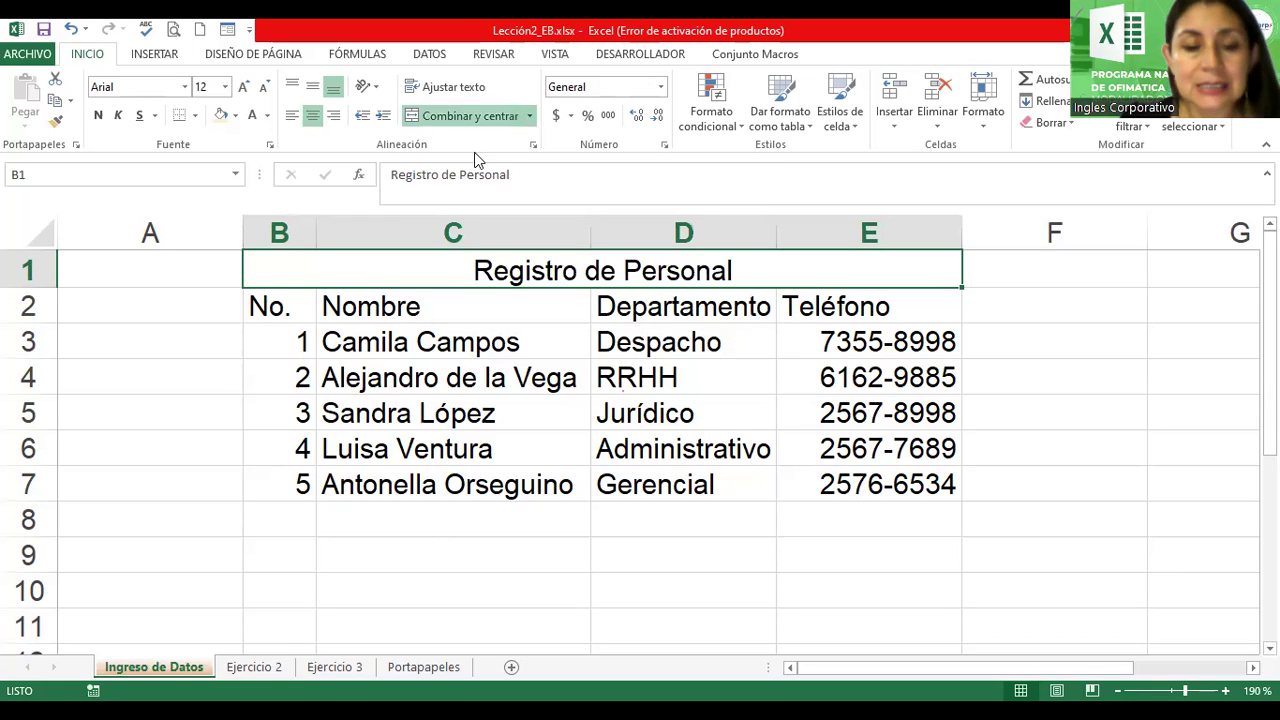
pyautogui.hotkey('ctrl', 'z')
pyautogui.click(279, 309)
pyautogui.click(280, 270)
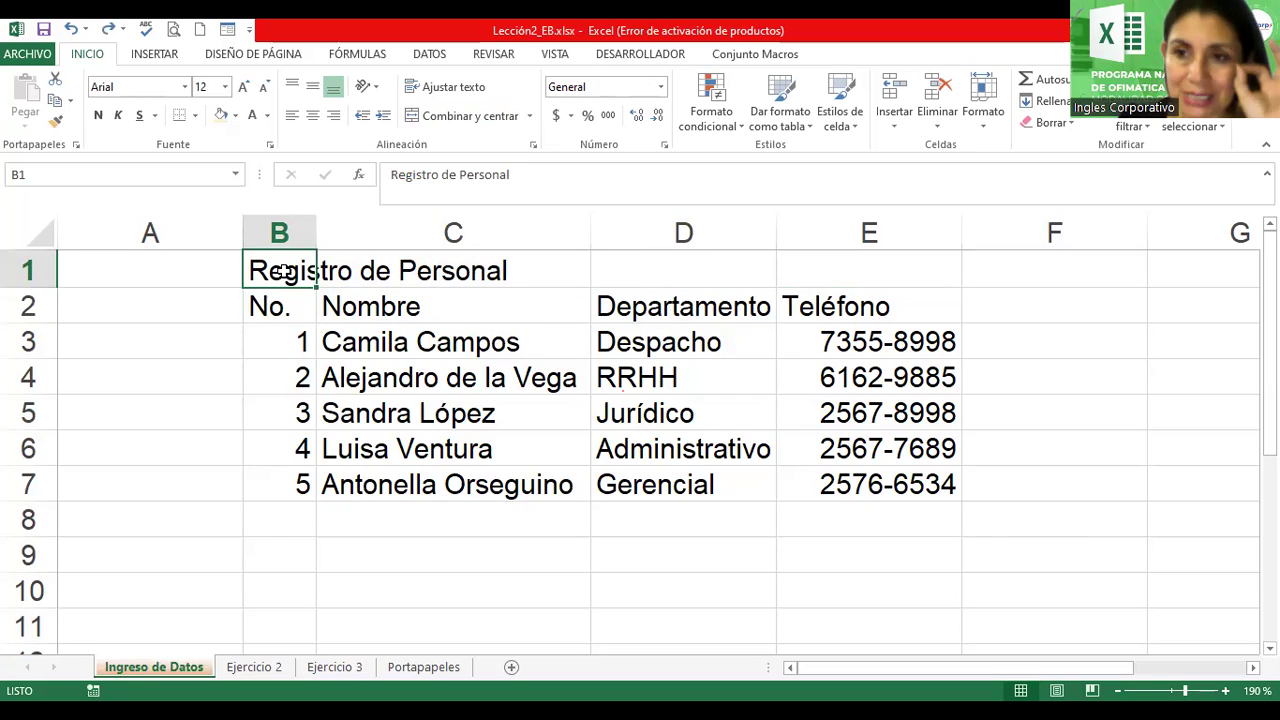
pyautogui.moveTo(283, 270); pyautogui.dragTo(832, 271)
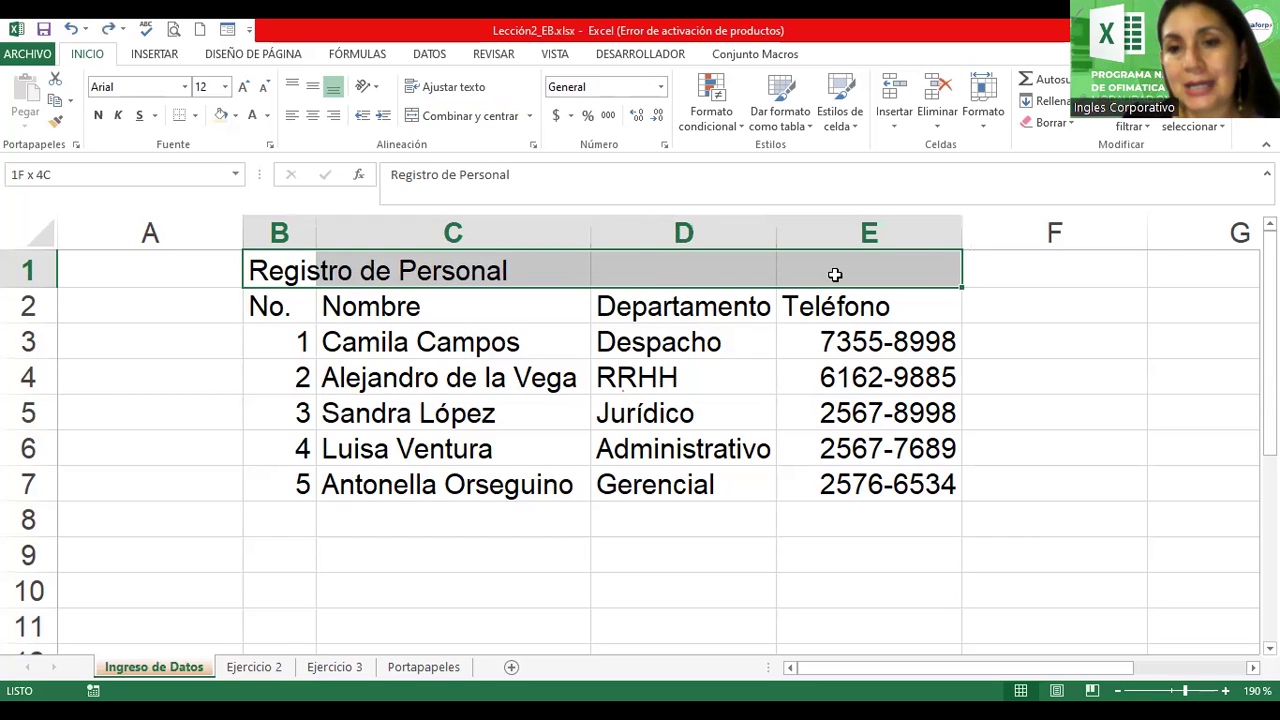
# Step: Merge and centre the title over B1:E1, formatted bold, italic, purple with a single underline
pyautogui.click(468, 117)
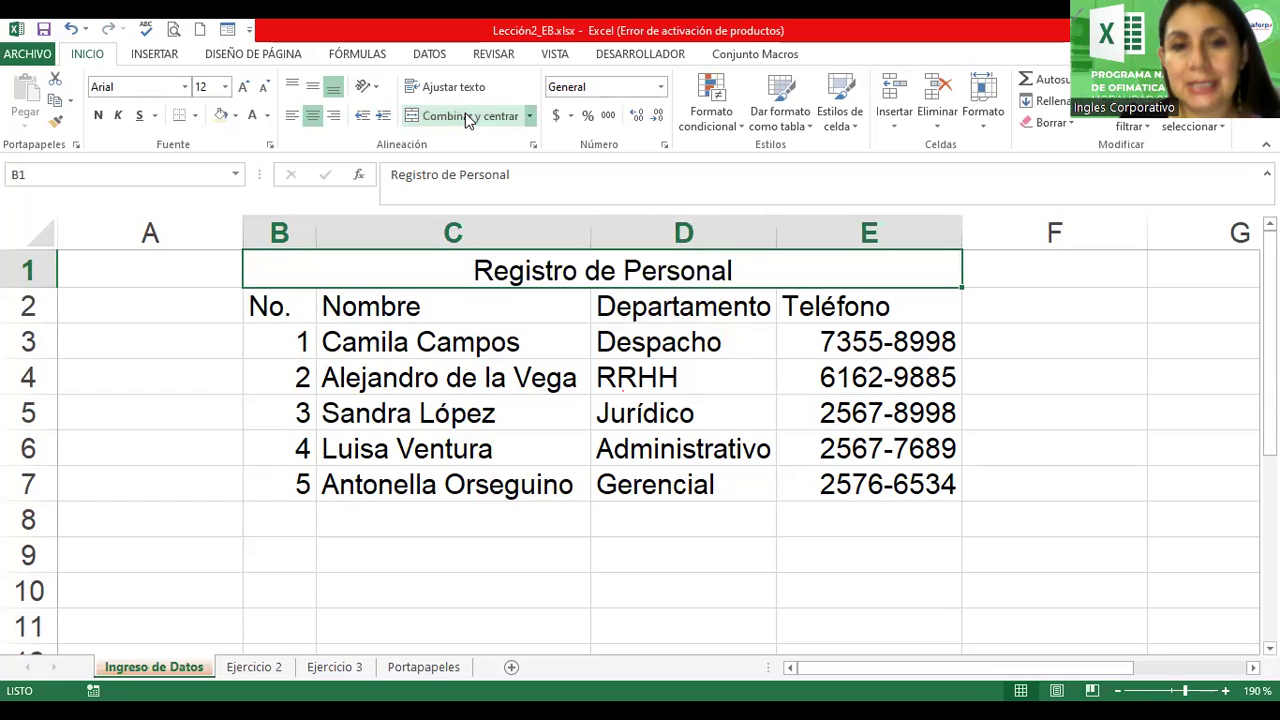
pyautogui.click(97, 117)
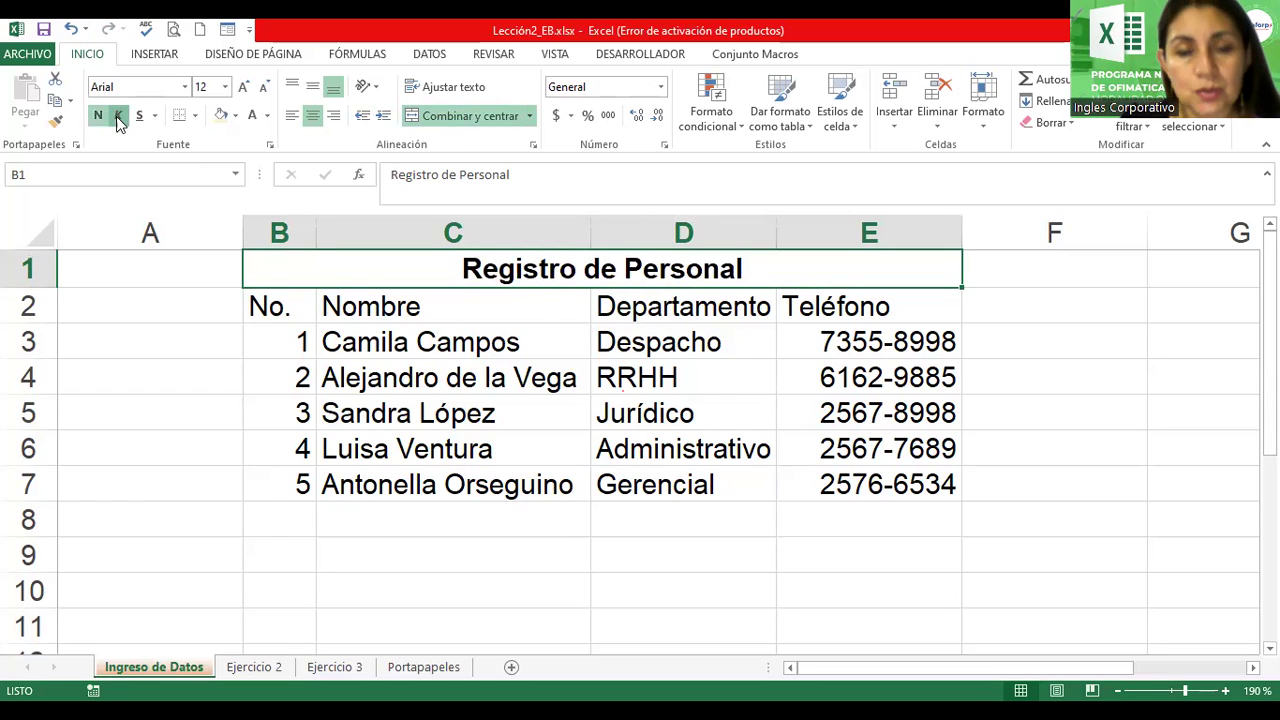
pyautogui.click(117, 117)
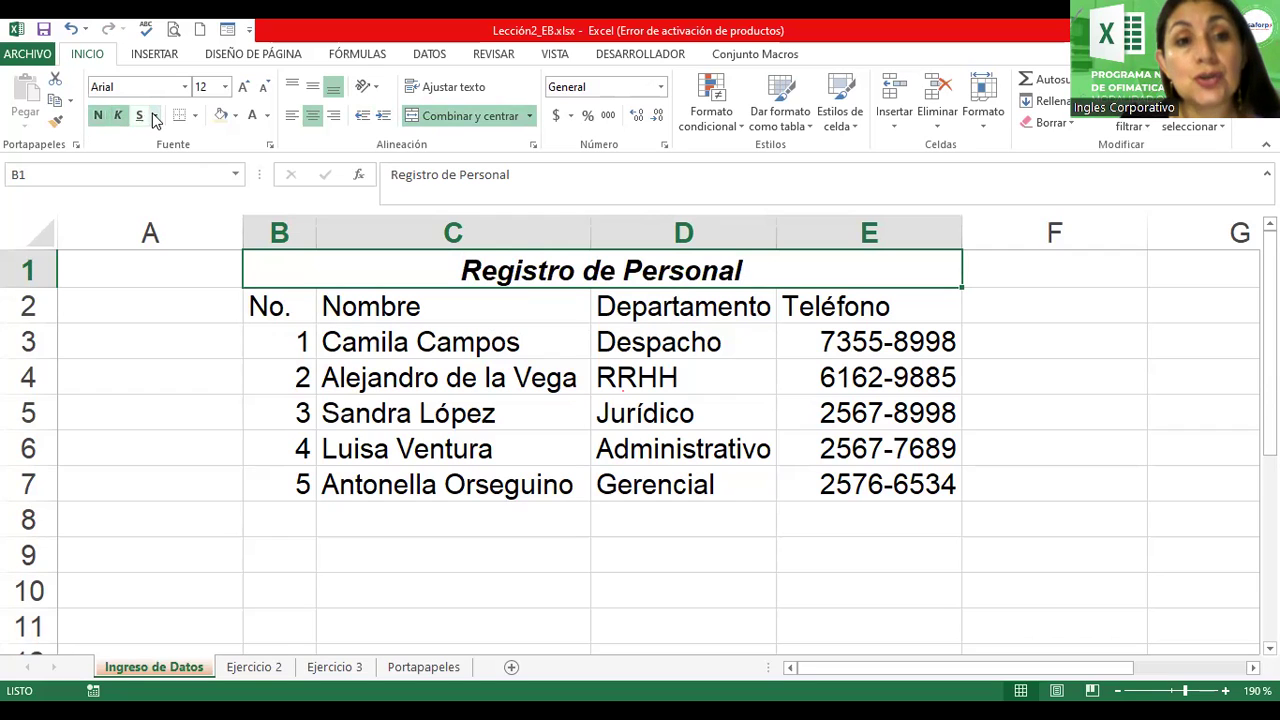
pyautogui.click(155, 116)
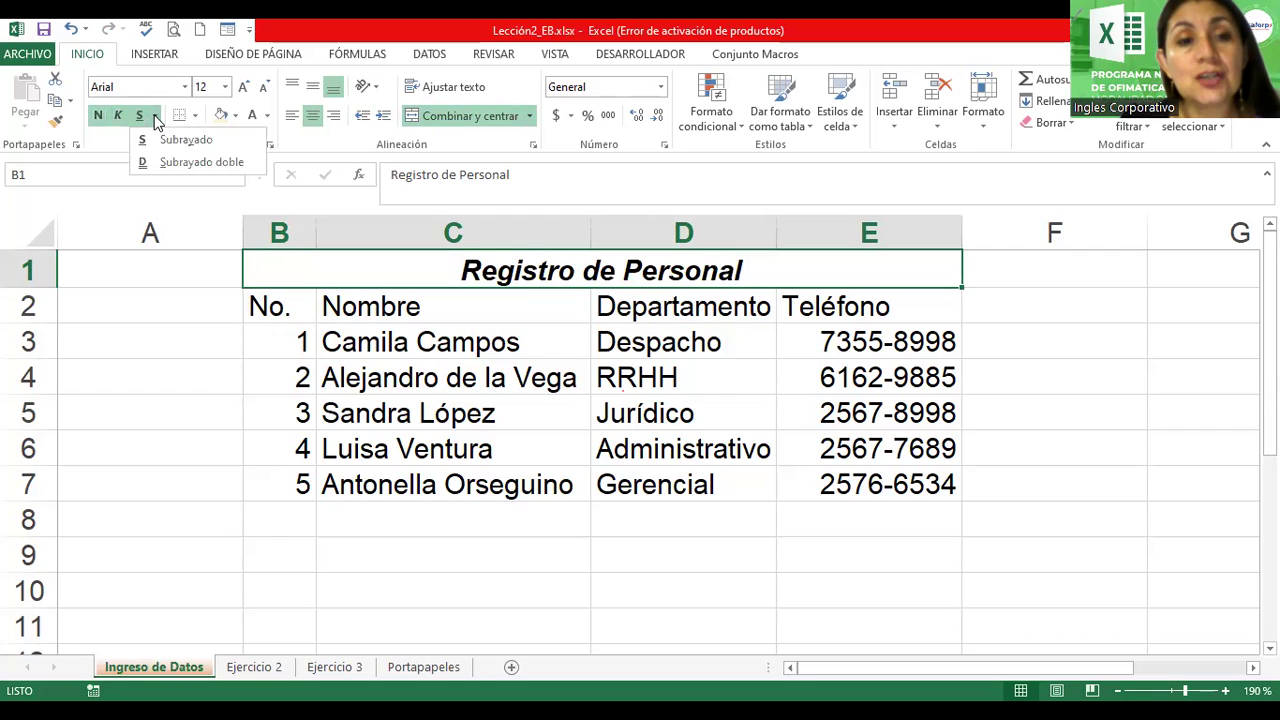
pyautogui.click(185, 164)
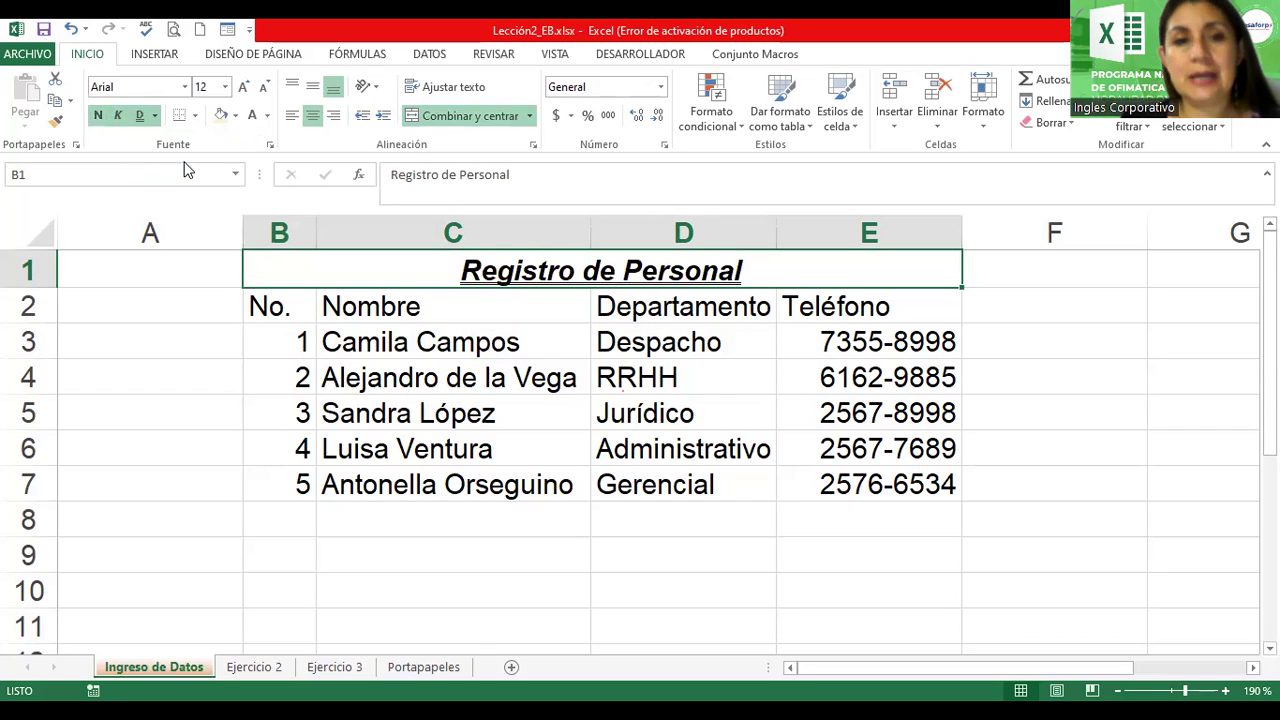
pyautogui.click(155, 116)
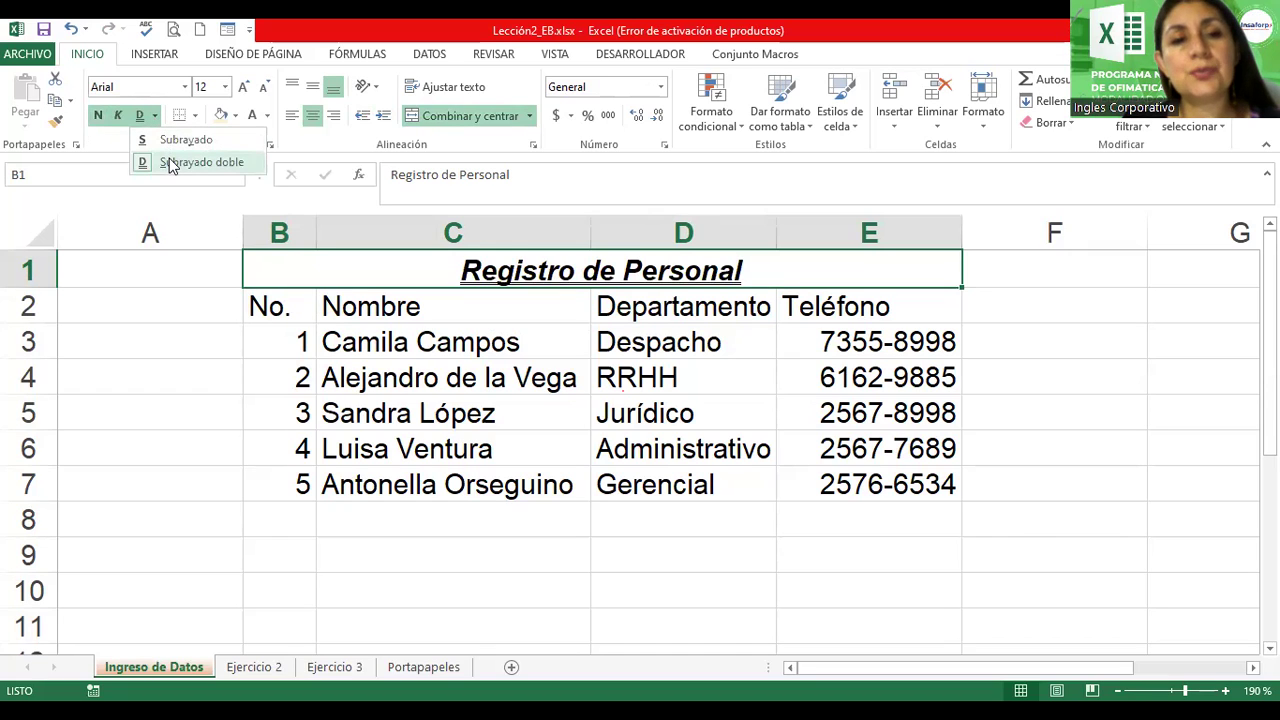
pyautogui.click(170, 163)
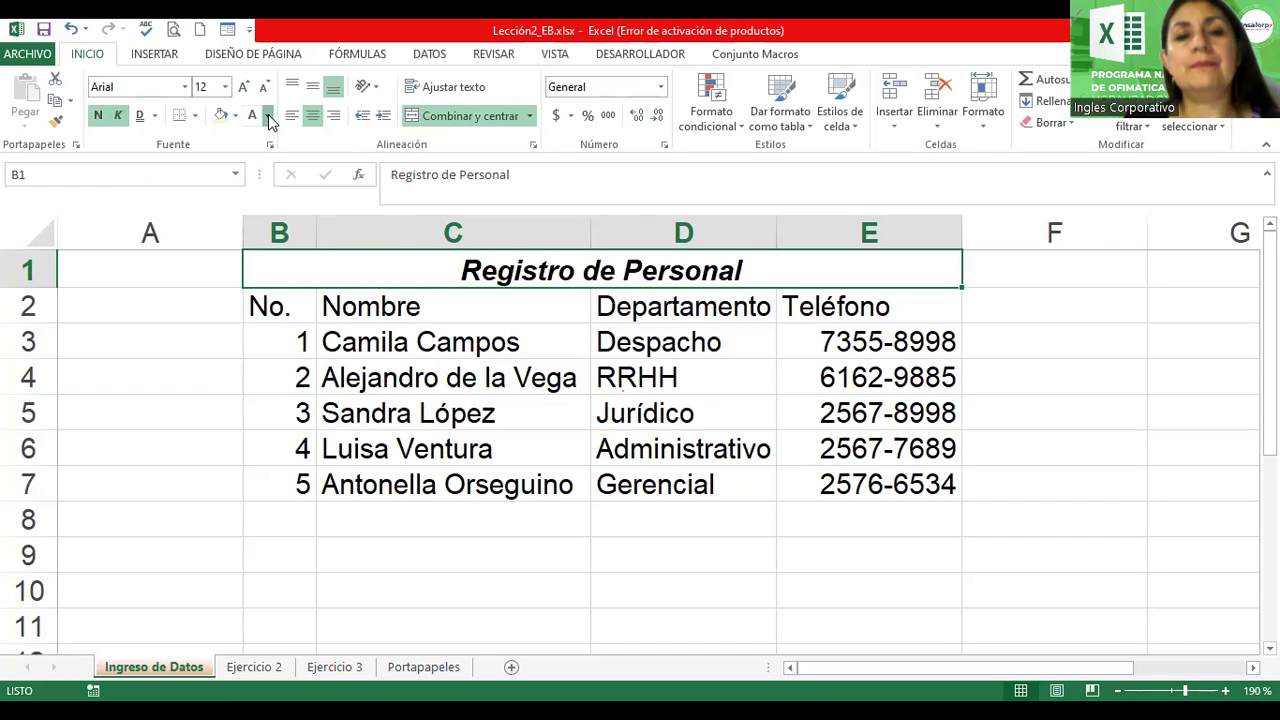
pyautogui.click(267, 116)
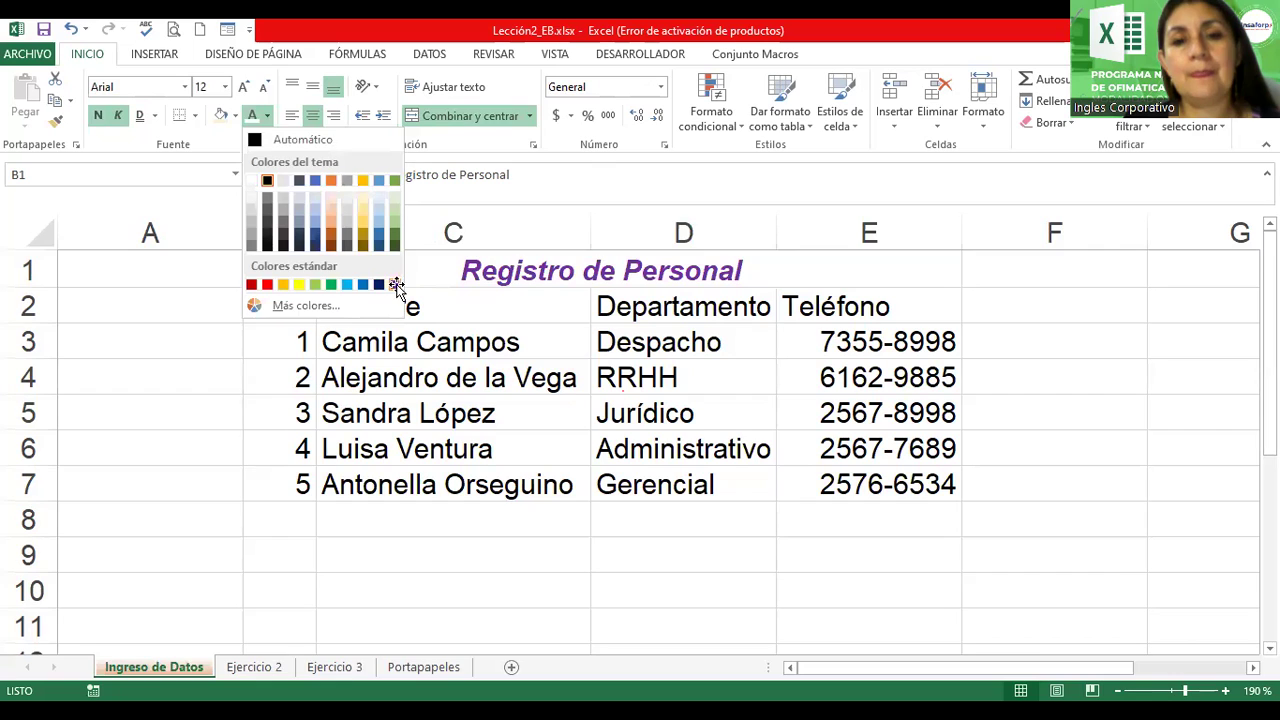
pyautogui.click(395, 286)
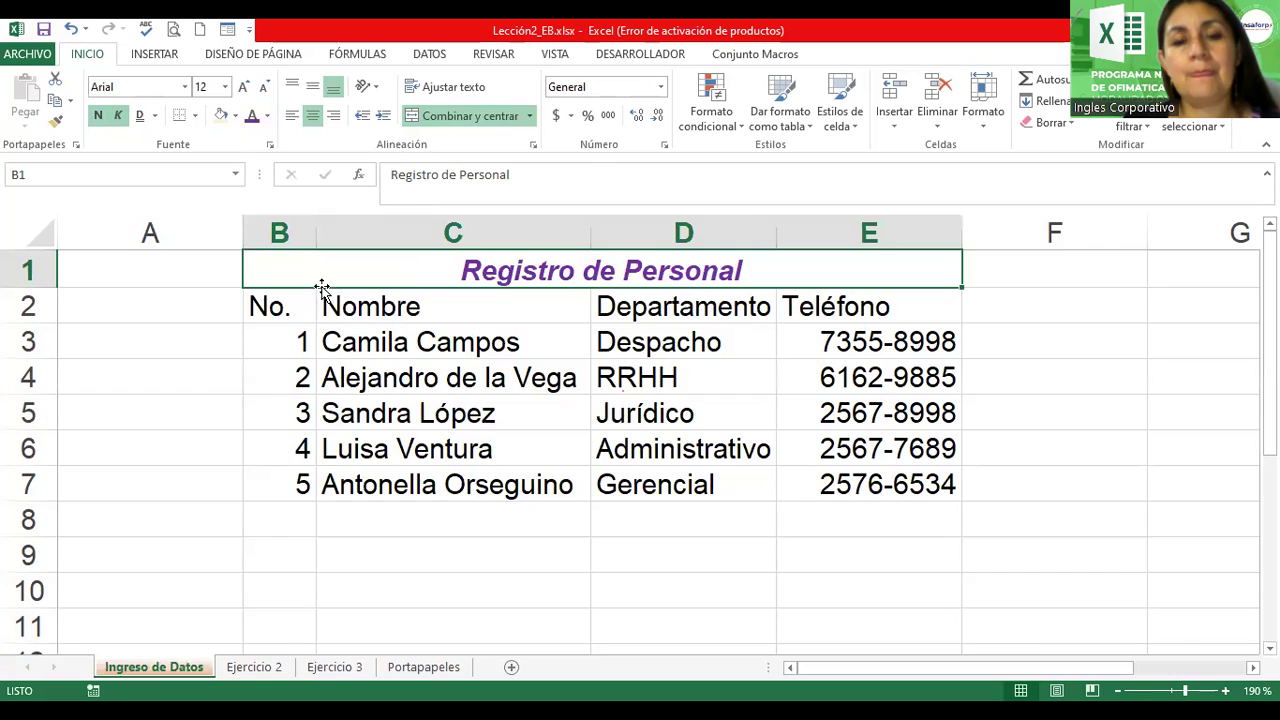
pyautogui.click(141, 116)
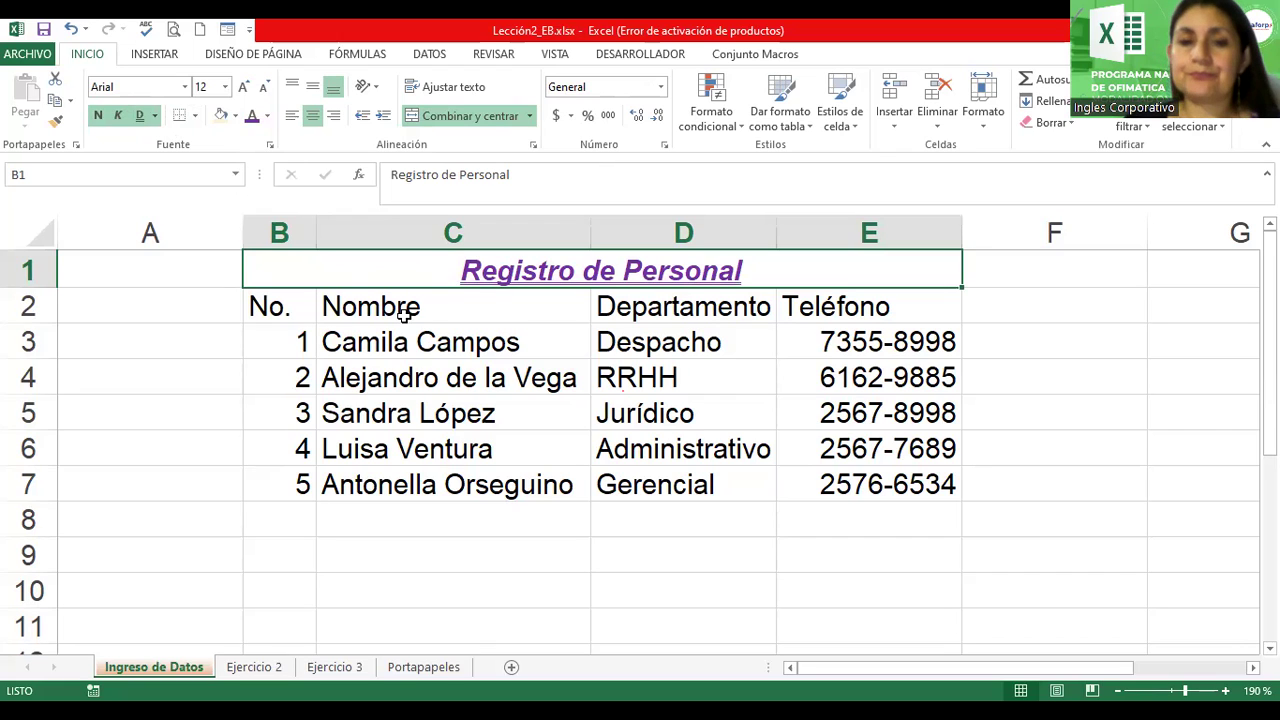
pyautogui.click(1080, 352)
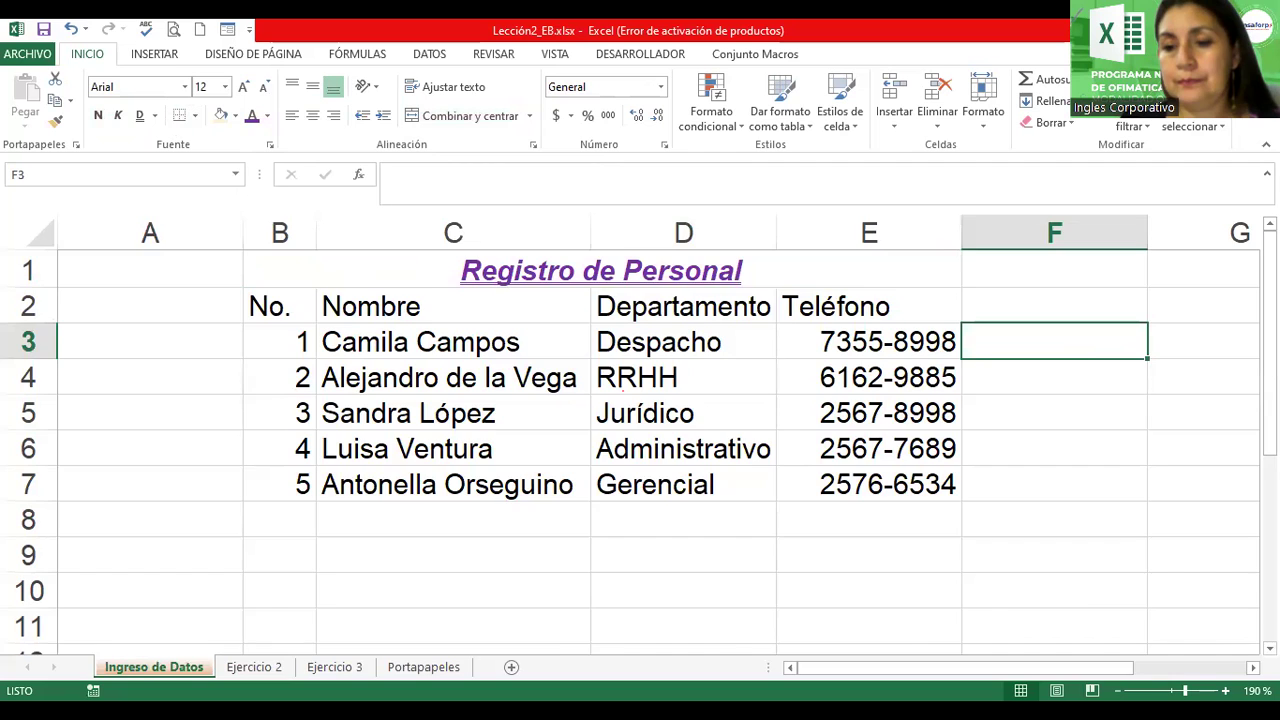
# Step: Draw a curved left-pointing arrow to the right of the staff table
pyautogui.moveTo(1184, 690); pyautogui.dragTo(1180, 690)
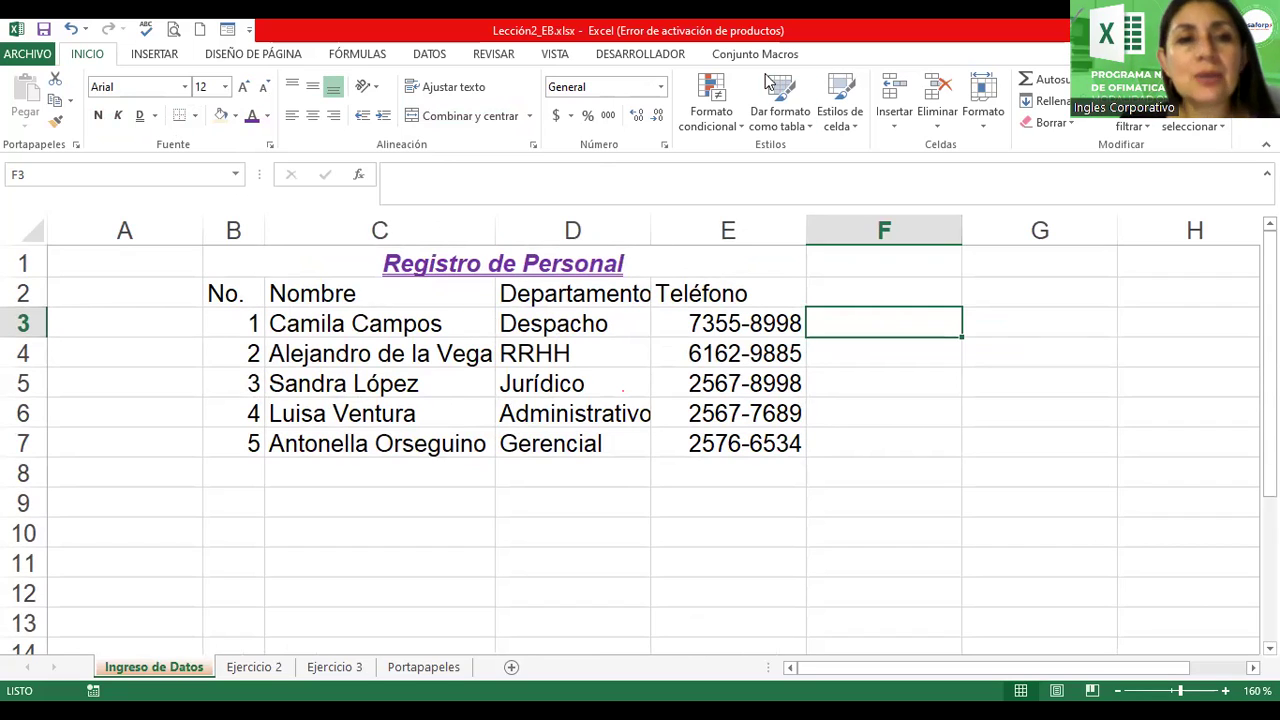
pyautogui.click(135, 61)
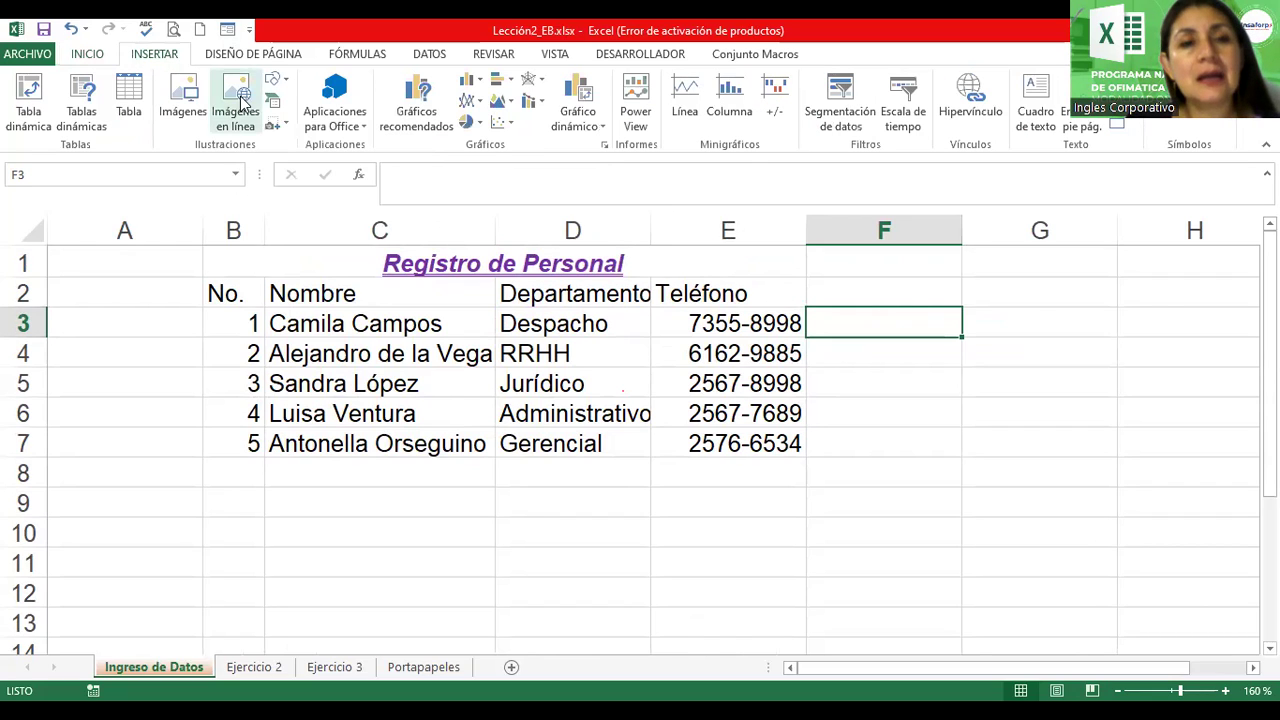
pyautogui.click(276, 82)
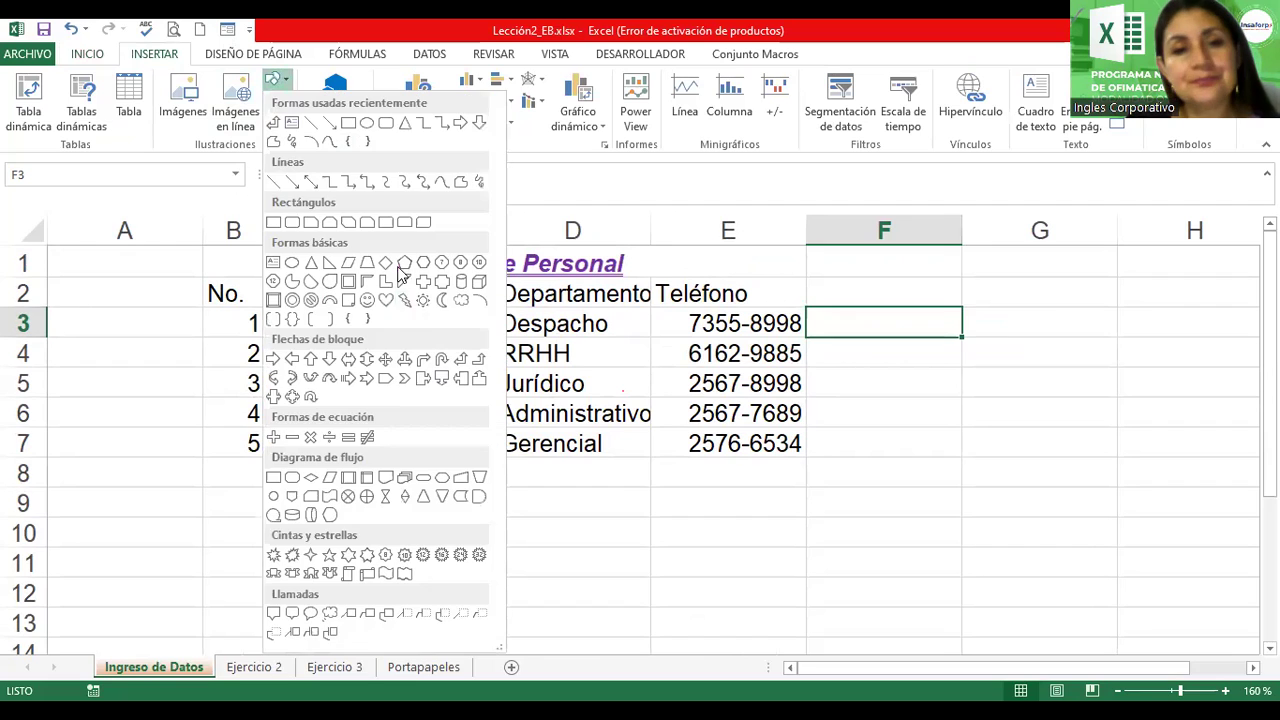
pyautogui.click(292, 380)
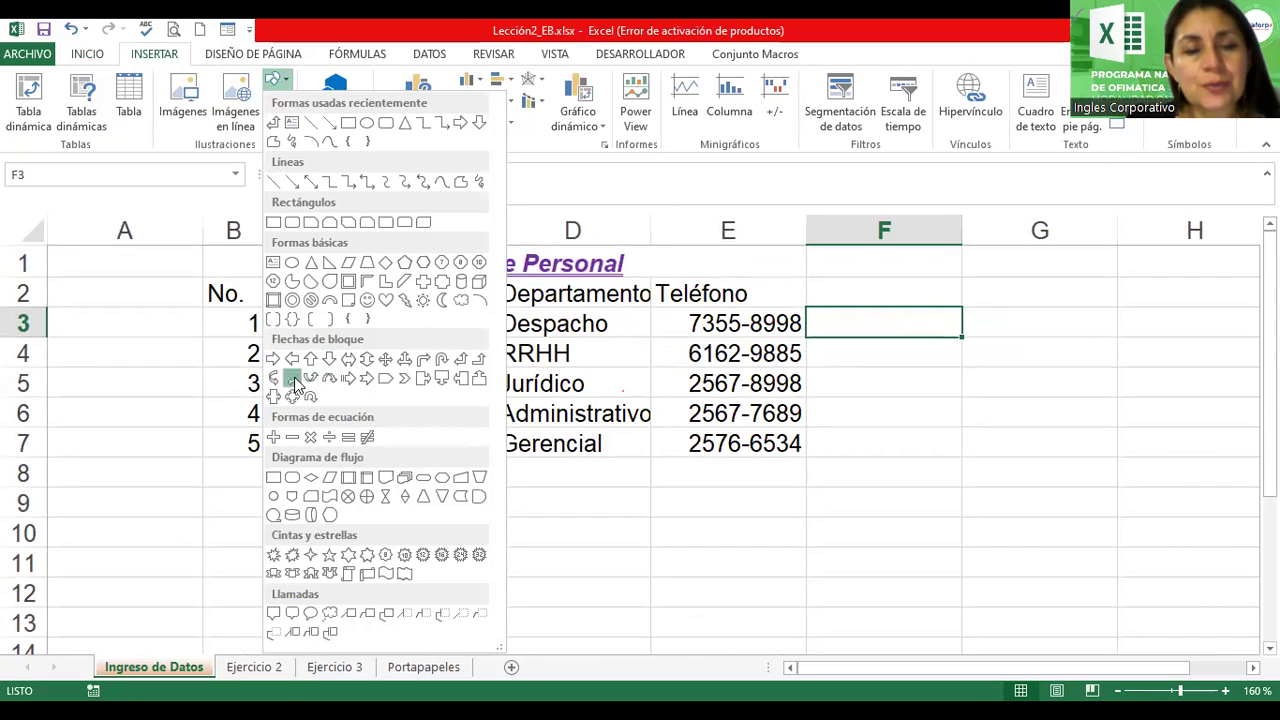
pyautogui.moveTo(812, 258)
pyautogui.mouseDown()
pyautogui.moveTo(981, 464)
pyautogui.moveTo(994, 523)
pyautogui.mouseUp()
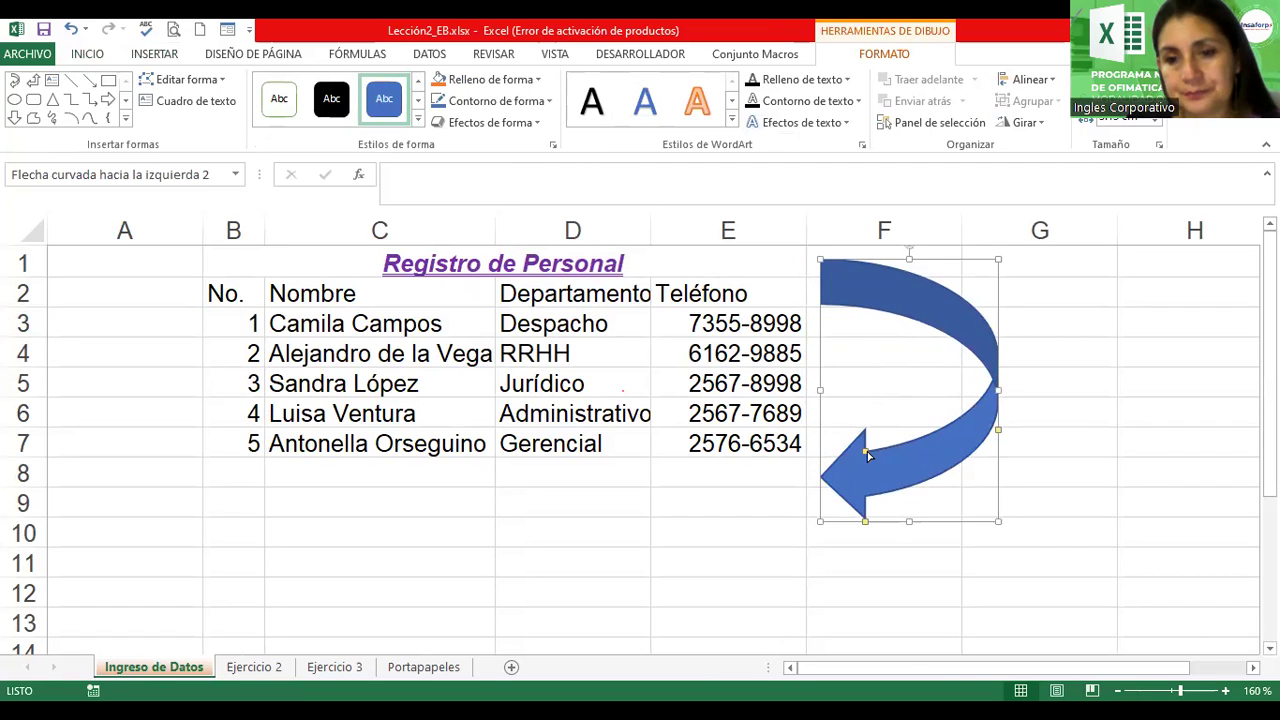
pyautogui.moveTo(868, 453); pyautogui.dragTo(867, 456)
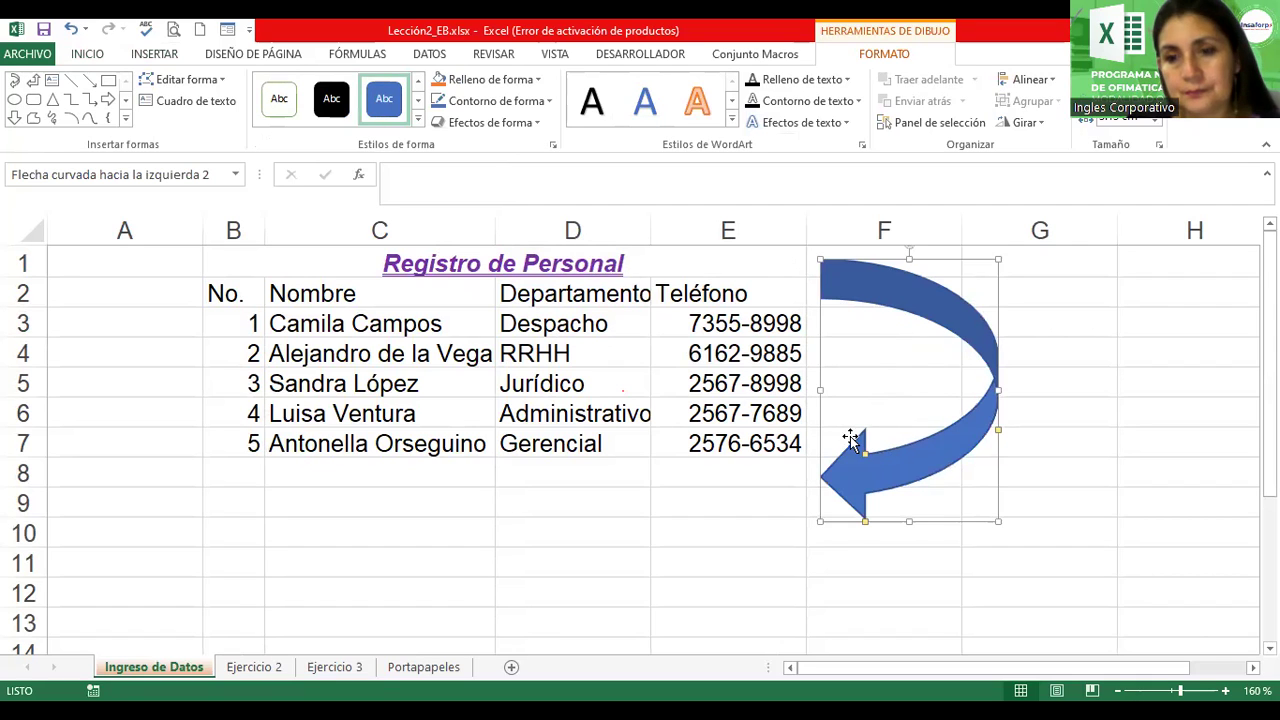
# Step: Apply a green shape style to the curved arrow
pyautogui.click(419, 118)
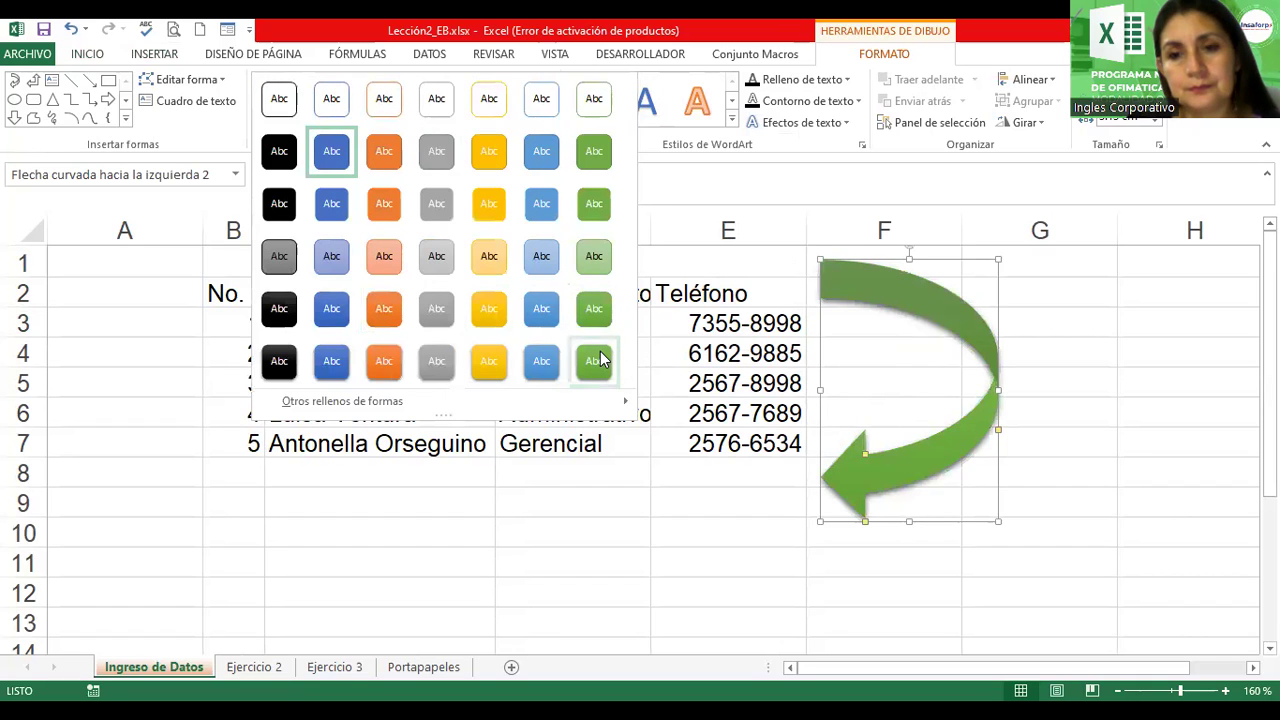
pyautogui.click(600, 360)
pyautogui.click(1110, 367)
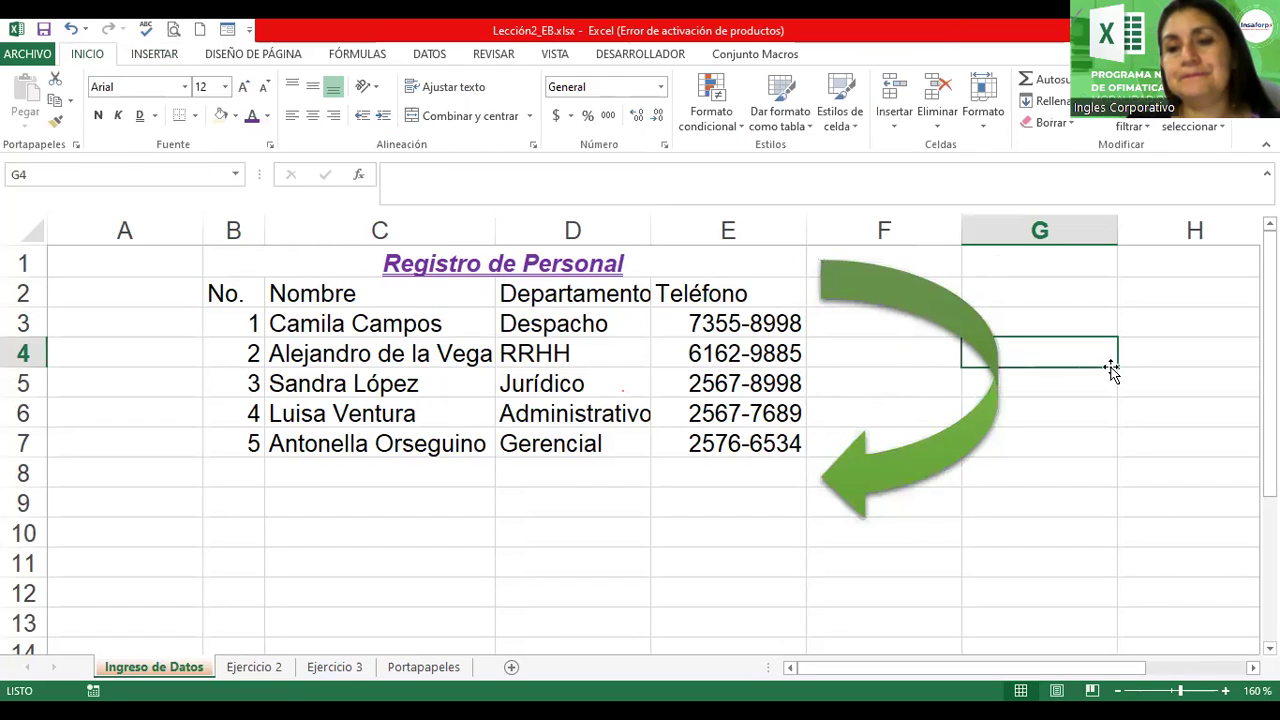
pyautogui.click(909, 296)
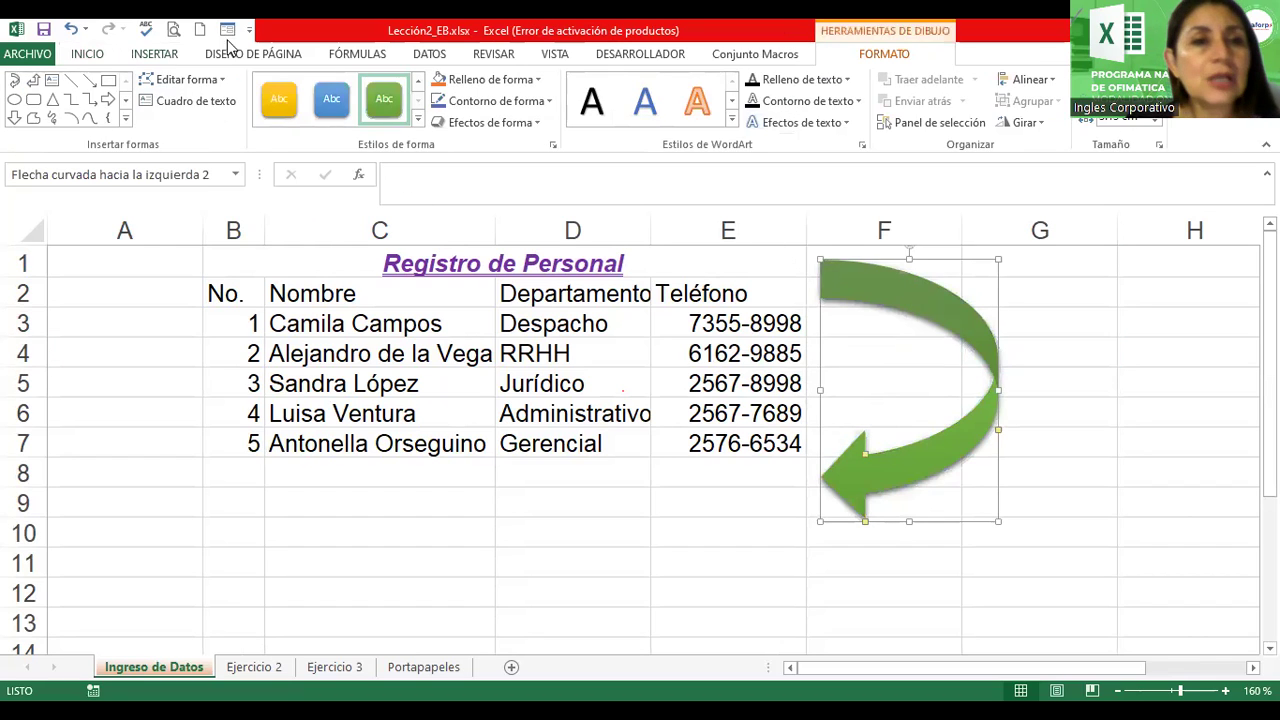
# Step: Give the curved arrow the yellow-gold gradient shape style instead of green
pyautogui.click(138, 54)
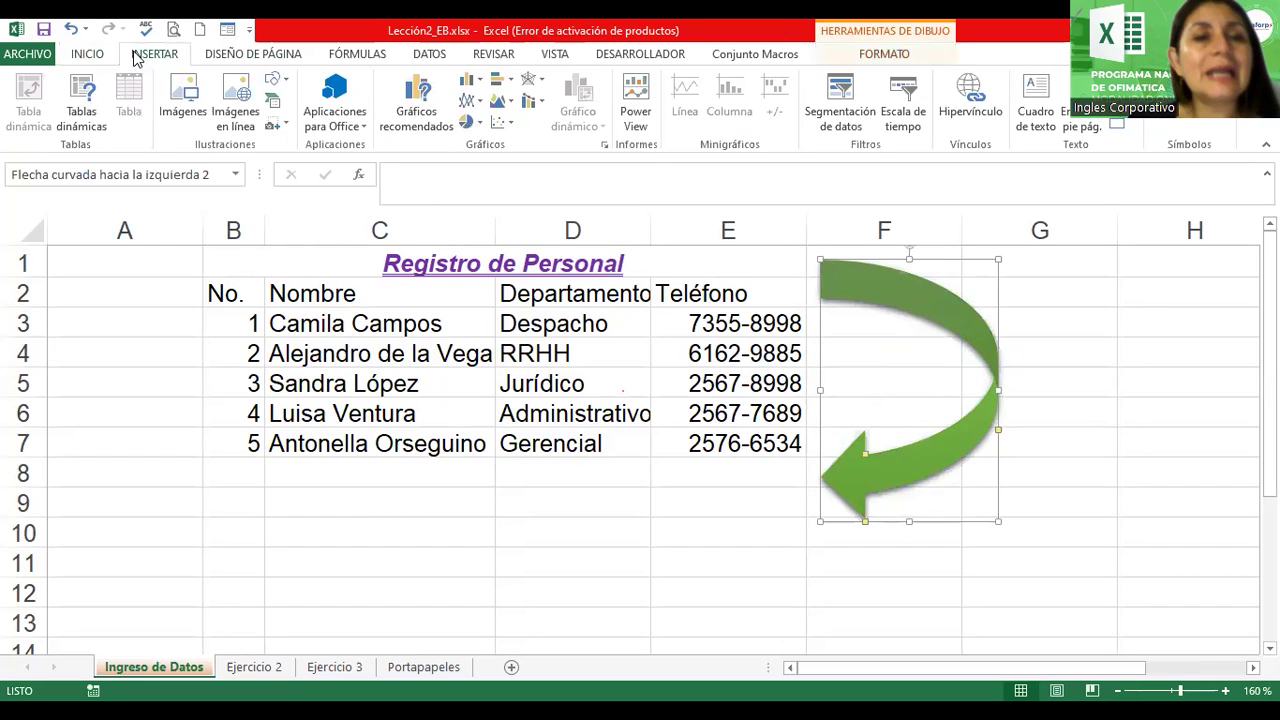
pyautogui.click(278, 82)
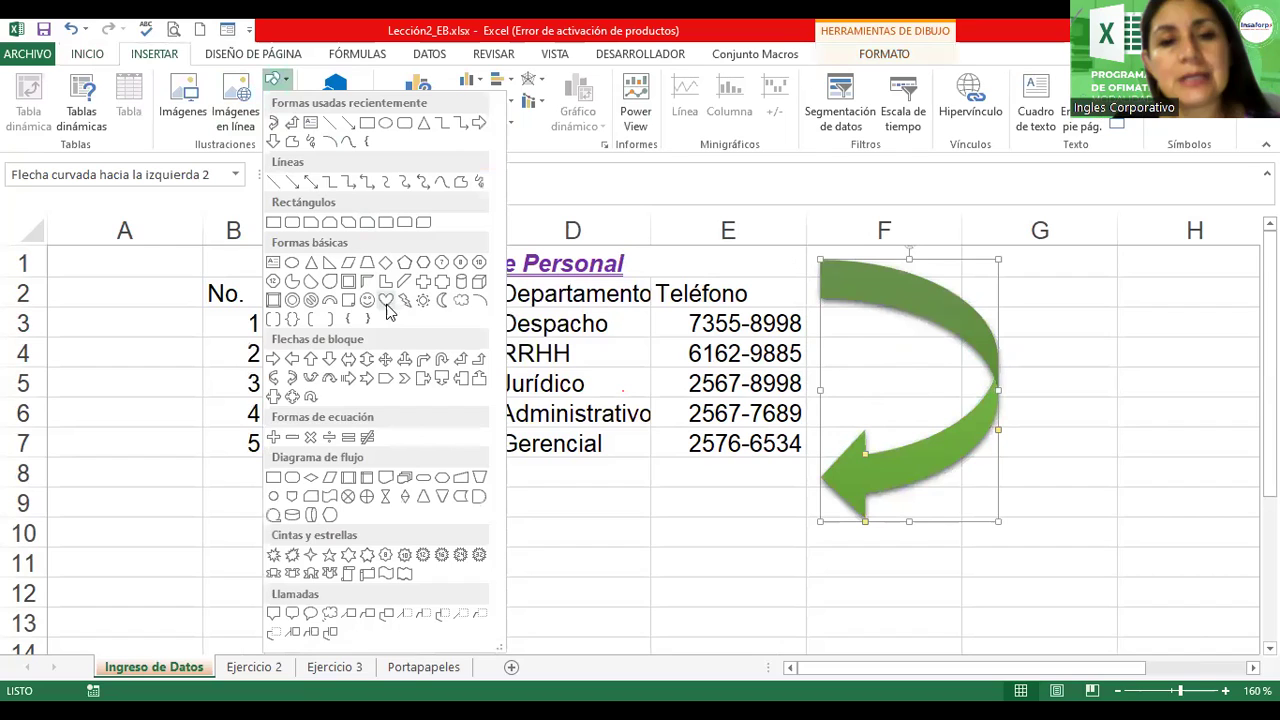
pyautogui.click(940, 305)
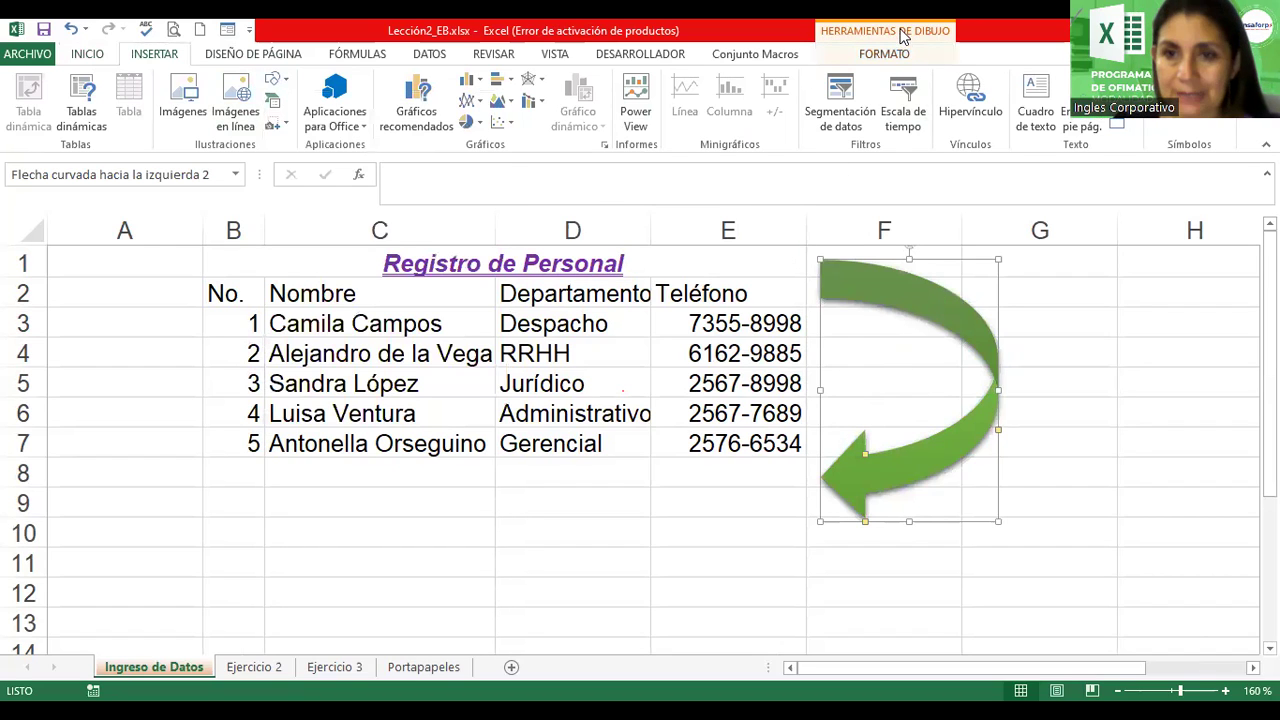
pyautogui.click(886, 55)
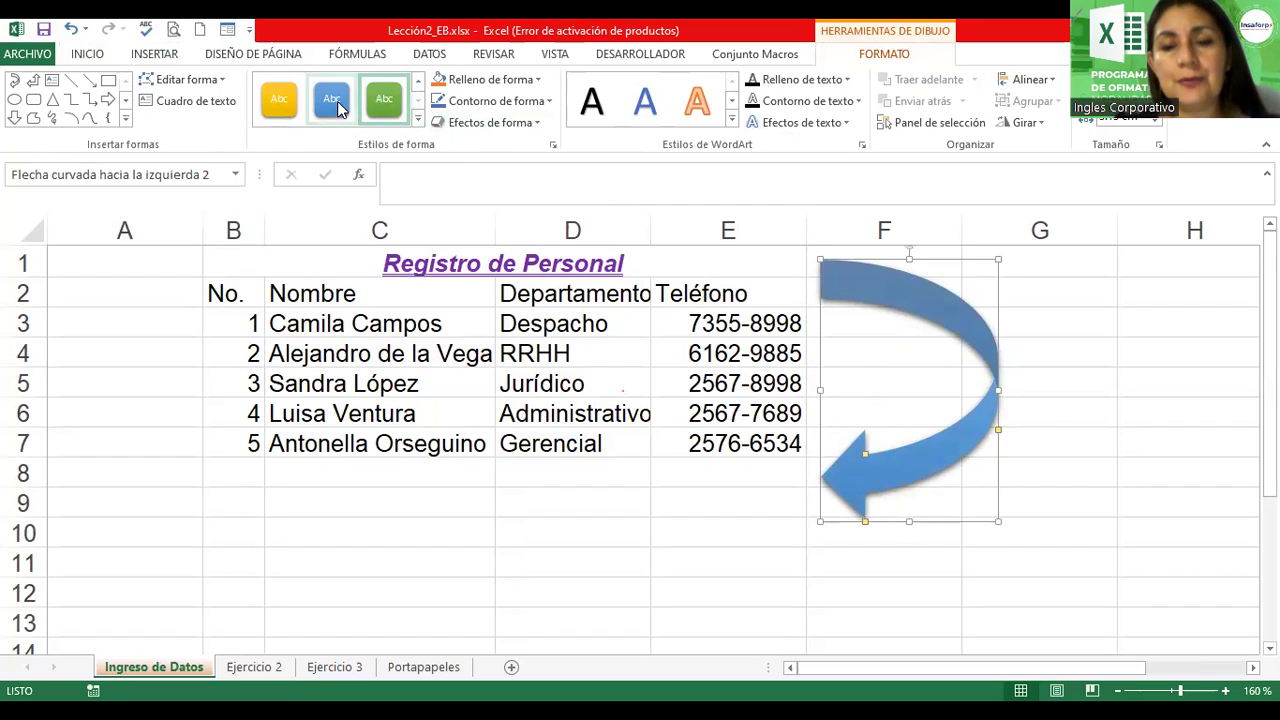
pyautogui.click(295, 112)
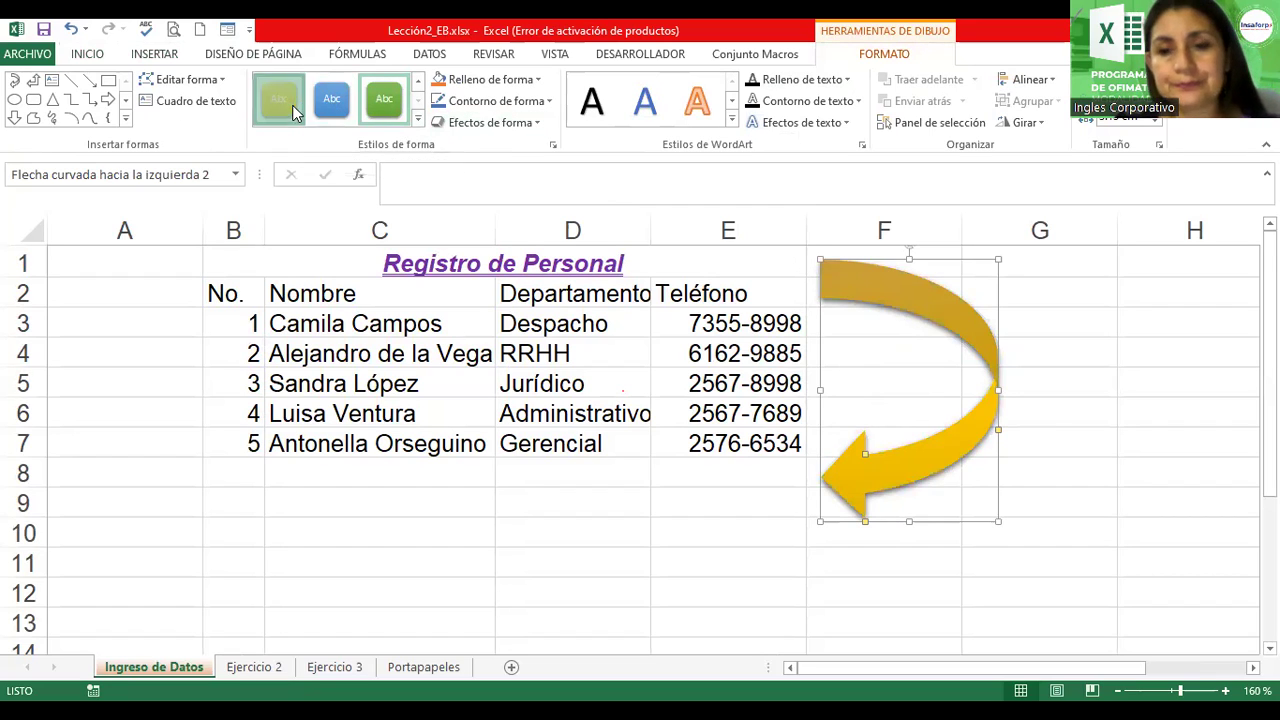
pyautogui.click(1162, 414)
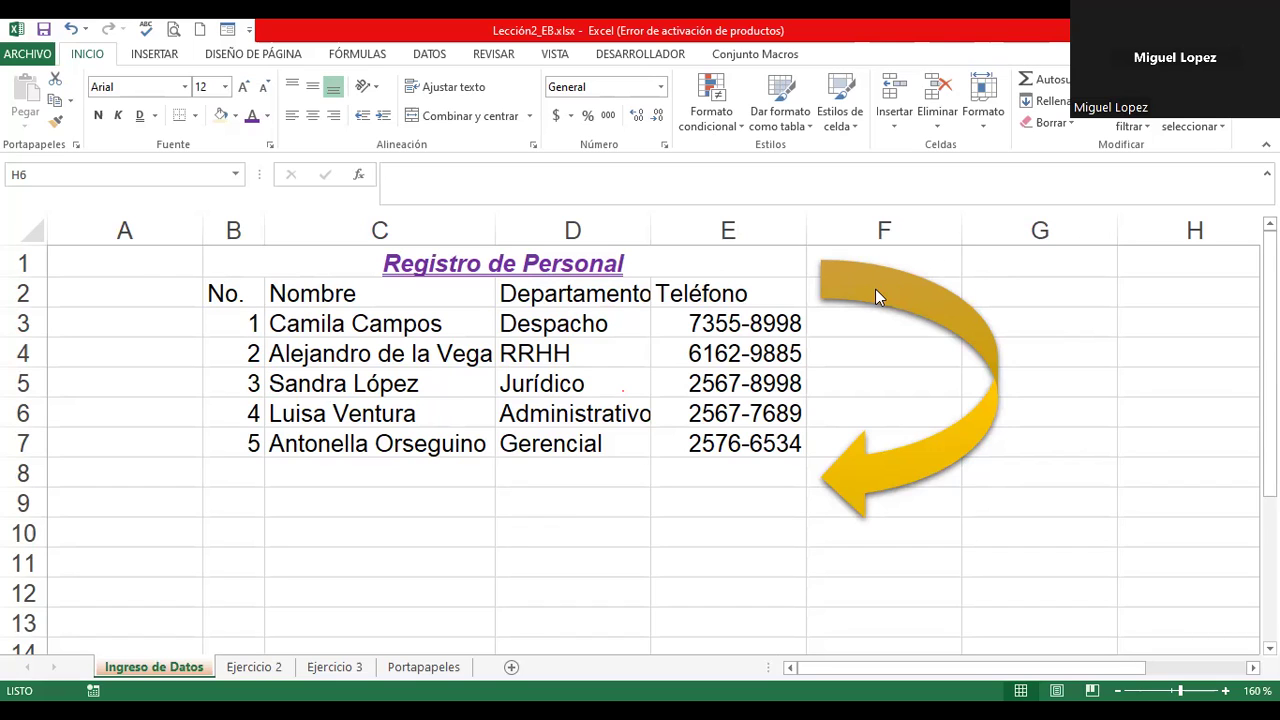
pyautogui.click(157, 54)
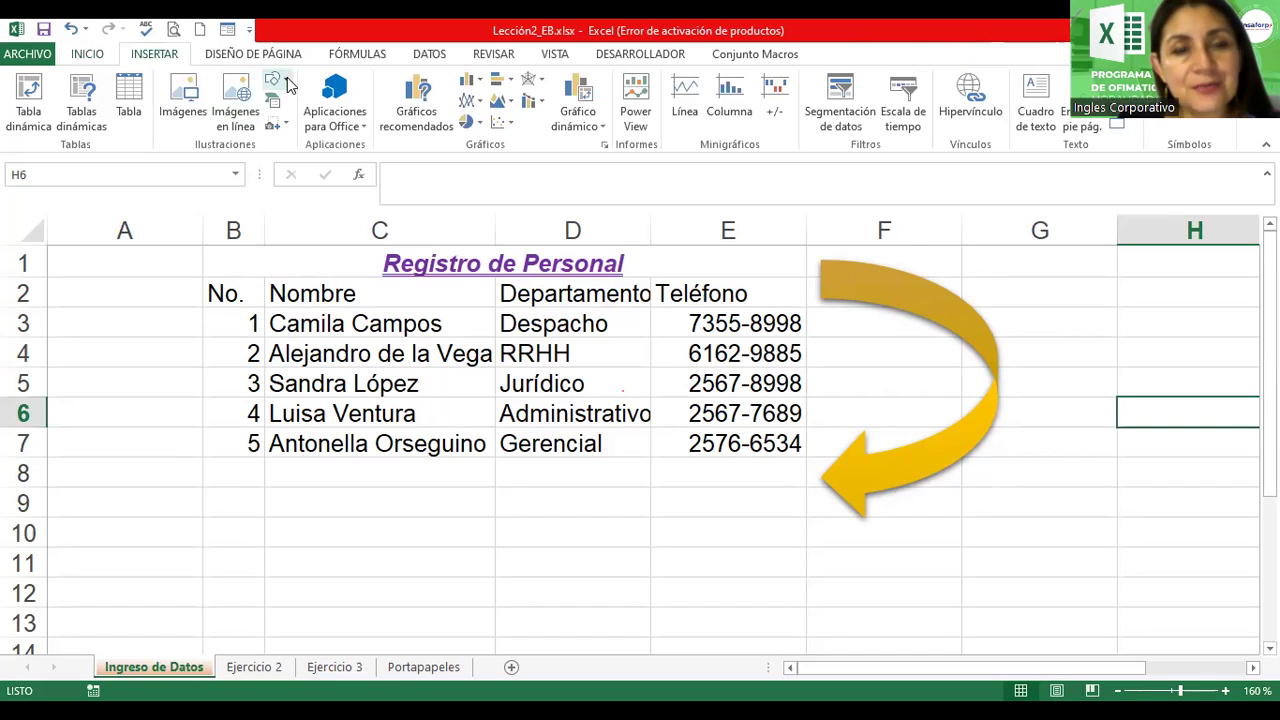
pyautogui.click(287, 77)
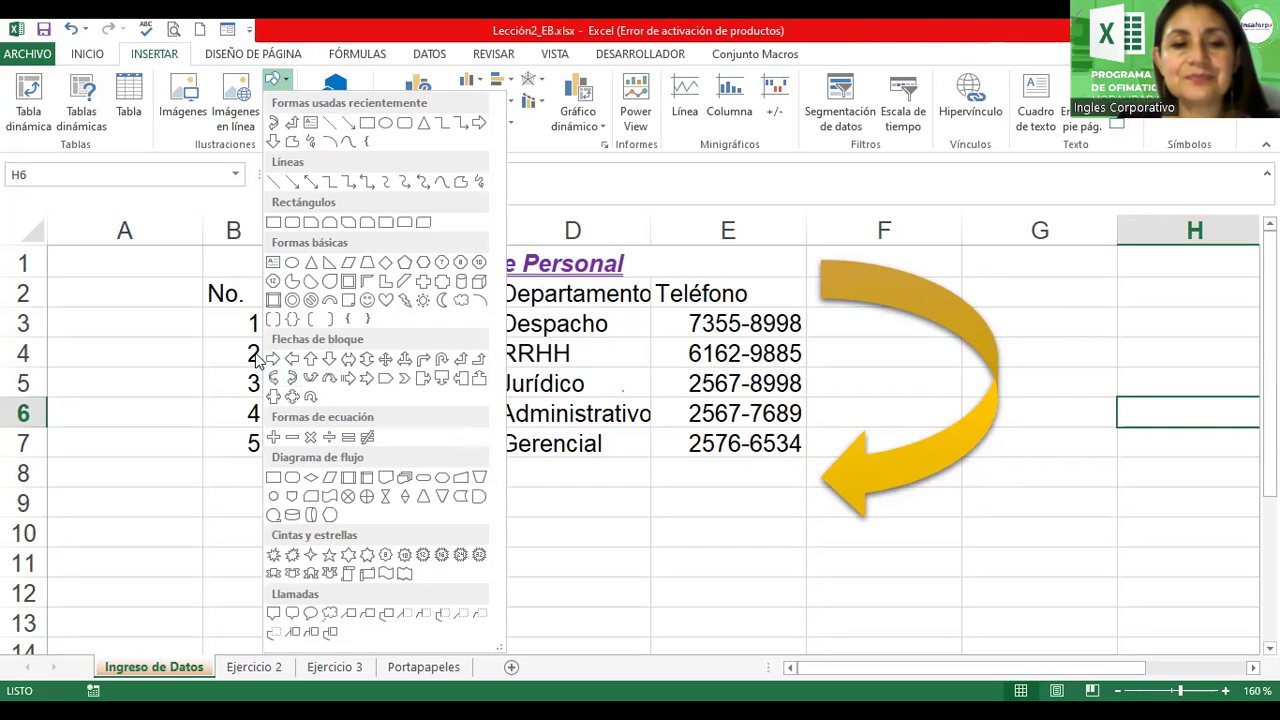
pyautogui.click(278, 553)
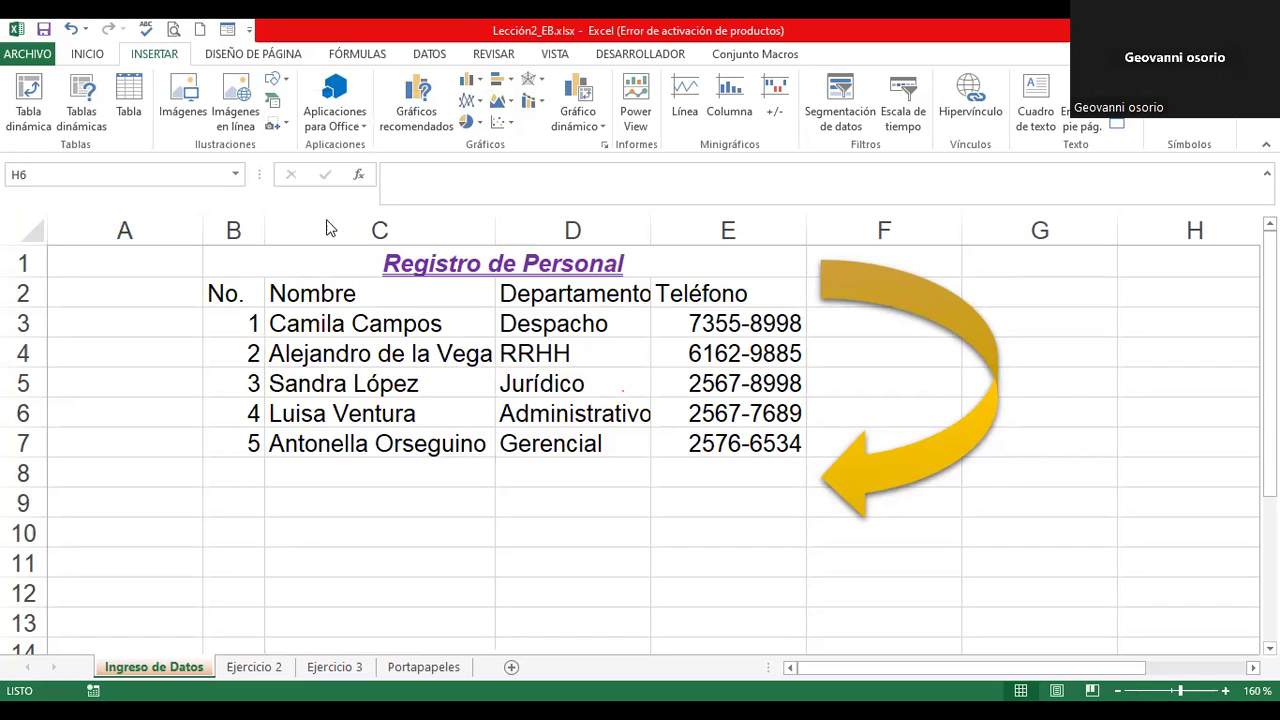
# Step: Draw a second curved left-pointing block arrow over column G
pyautogui.click(145, 57)
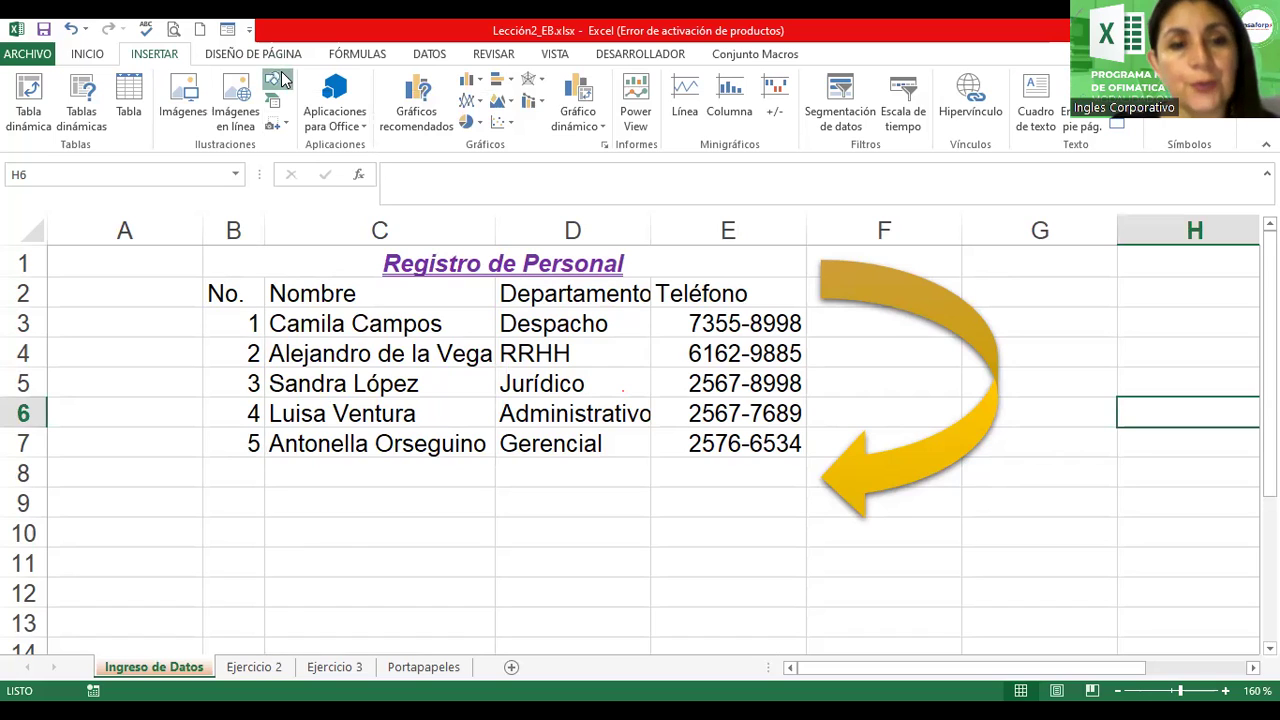
pyautogui.click(275, 80)
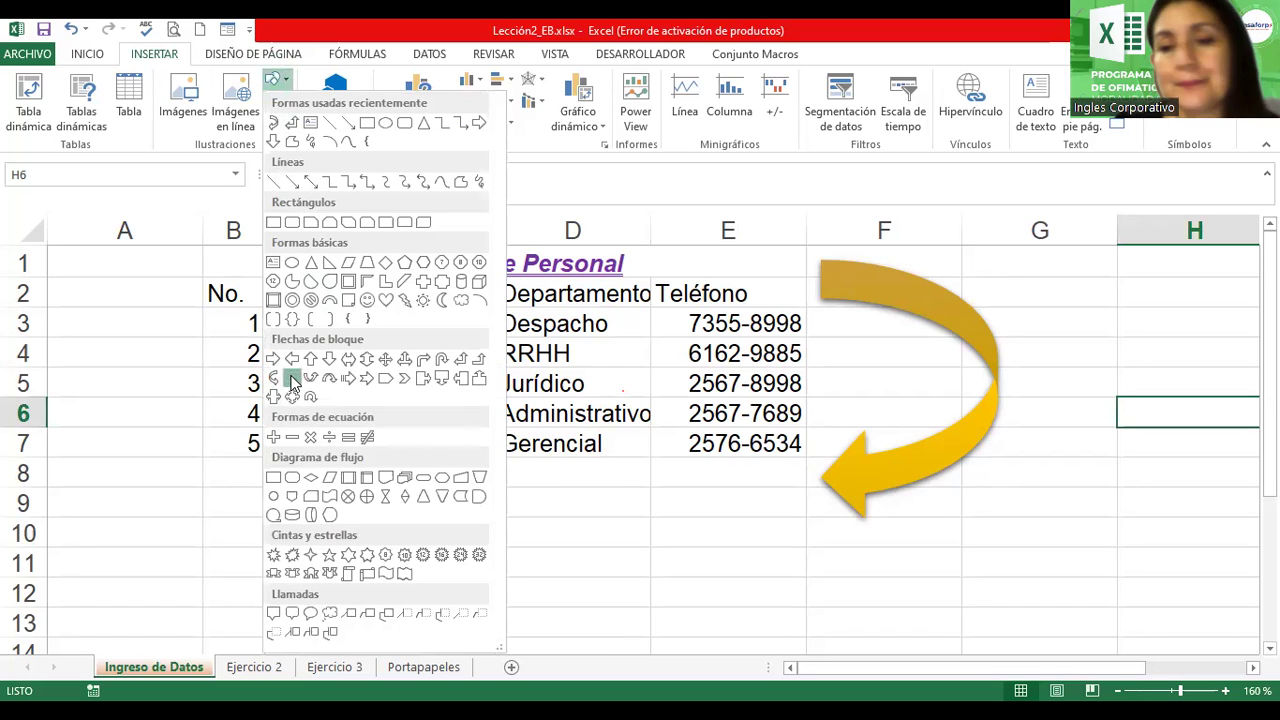
pyautogui.click(292, 383)
pyautogui.moveTo(984, 252); pyautogui.dragTo(1110, 505)
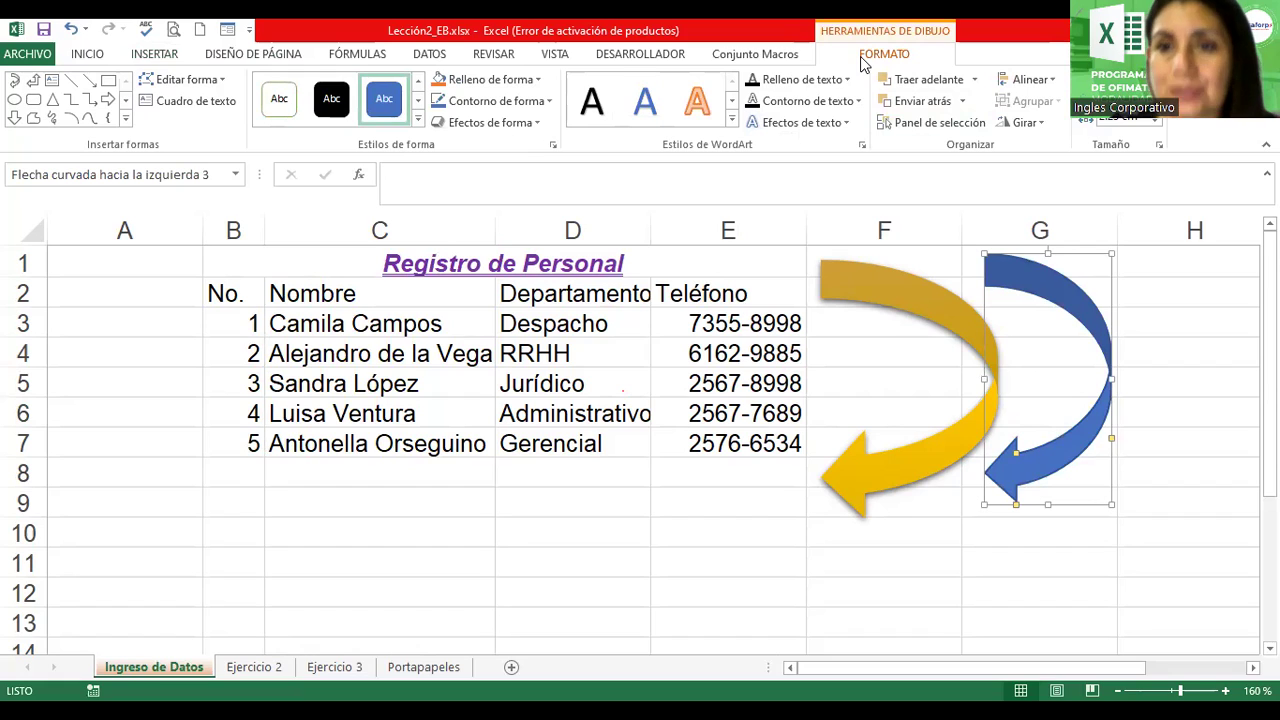
# Step: Apply a green shape style to the new arrow
pyautogui.click(419, 122)
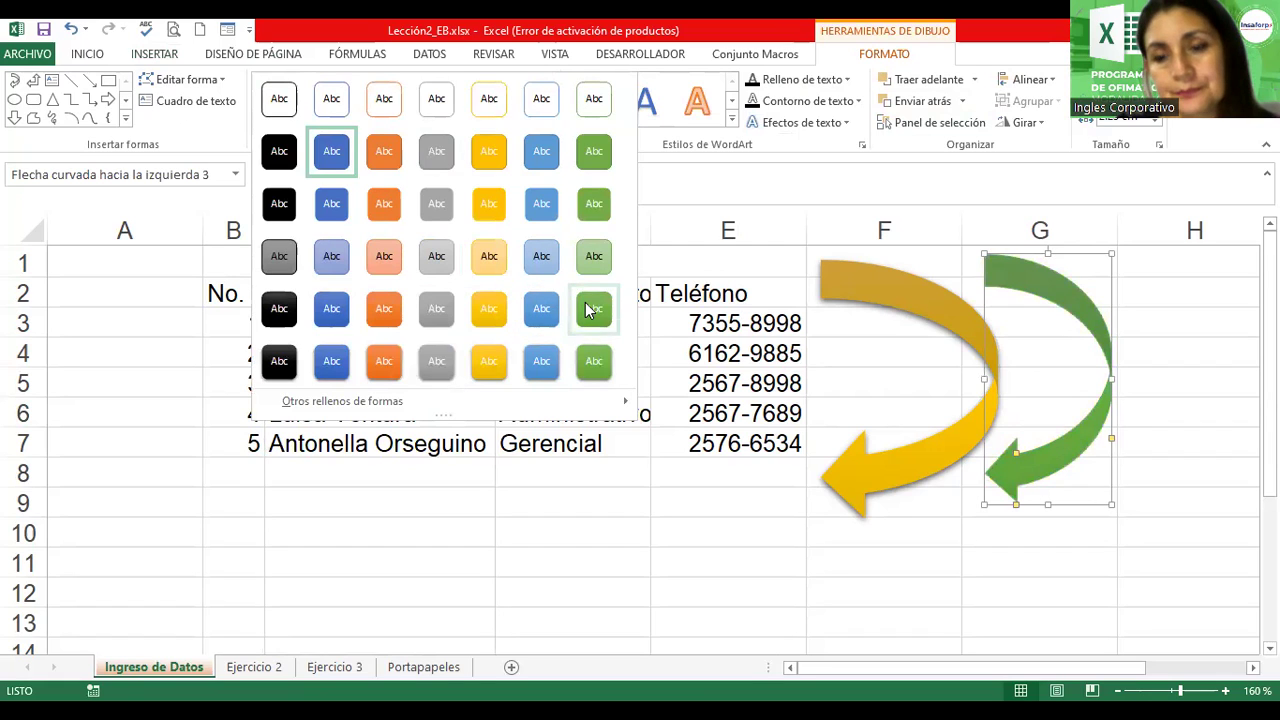
pyautogui.click(588, 308)
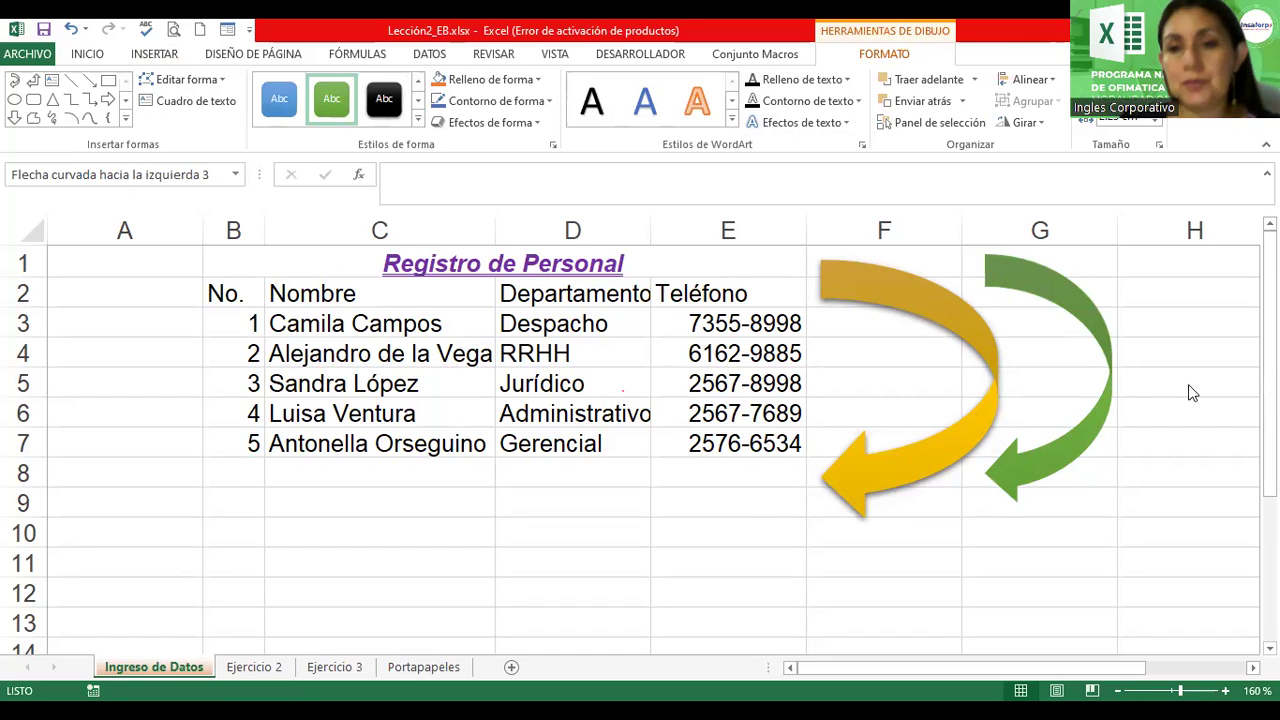
pyautogui.click(1071, 292)
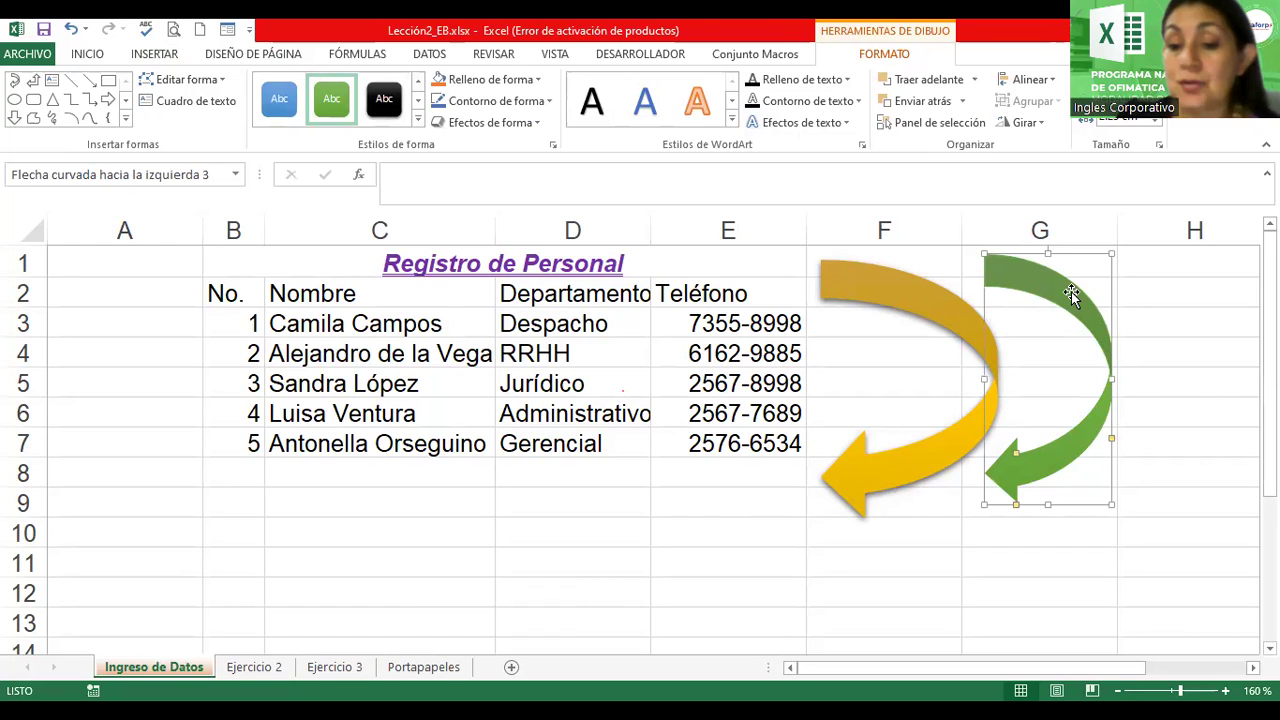
# Step: Delete the green arrow and enter 'Elaborado: Su nombre completo' in C9
pyautogui.press('Delete')
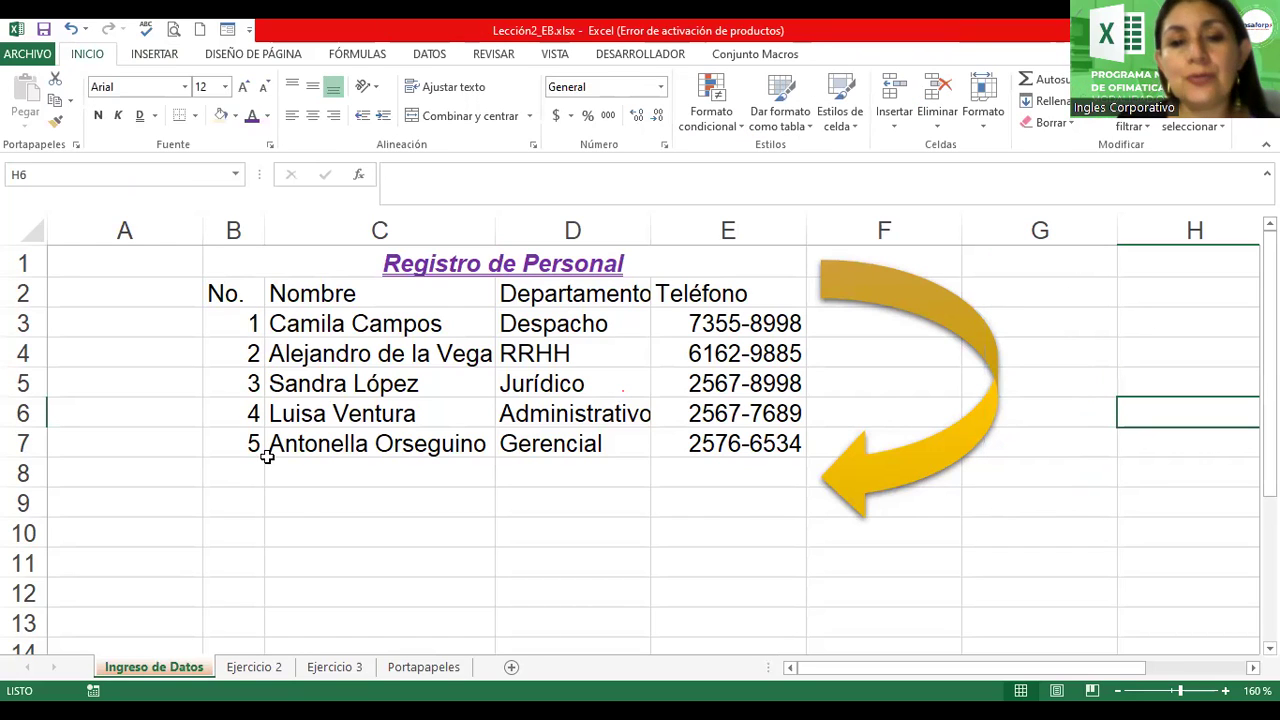
pyautogui.click(284, 509)
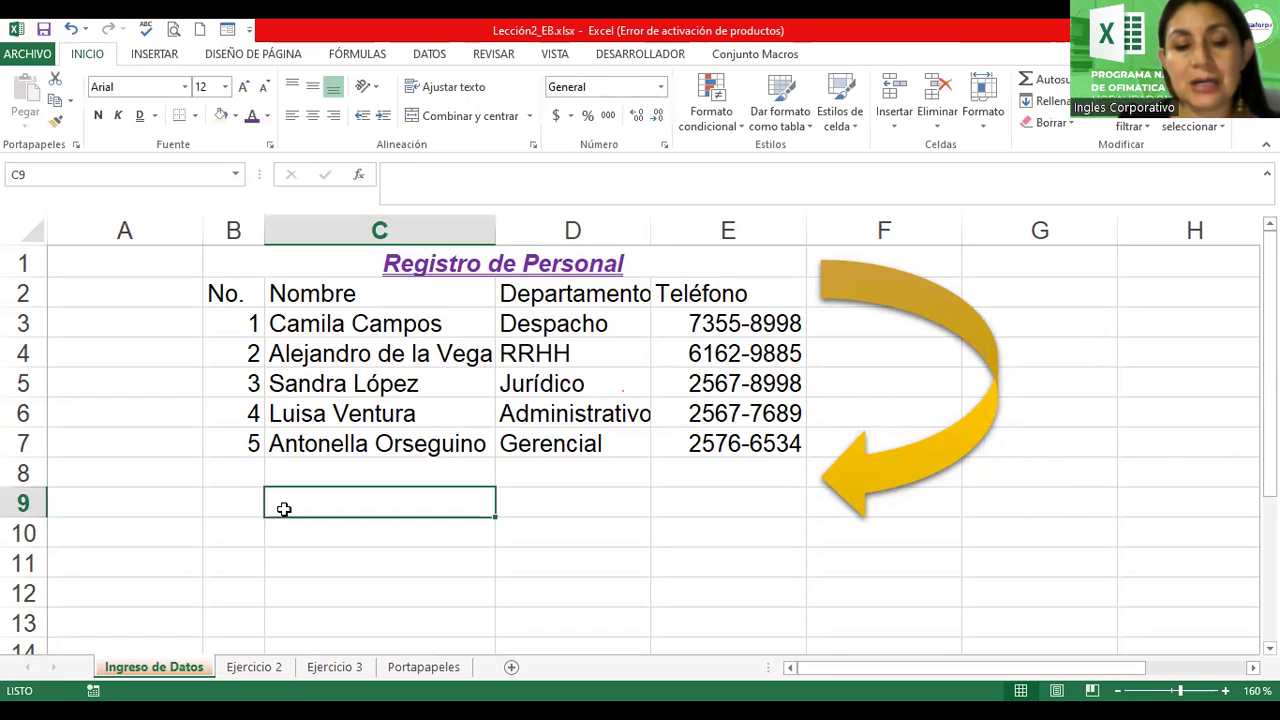
pyautogui.write('Elabor')
pyautogui.write('adpo')
pyautogui.press('BackSpace')
pyautogui.press('BackSpace')
pyautogui.write('o:')
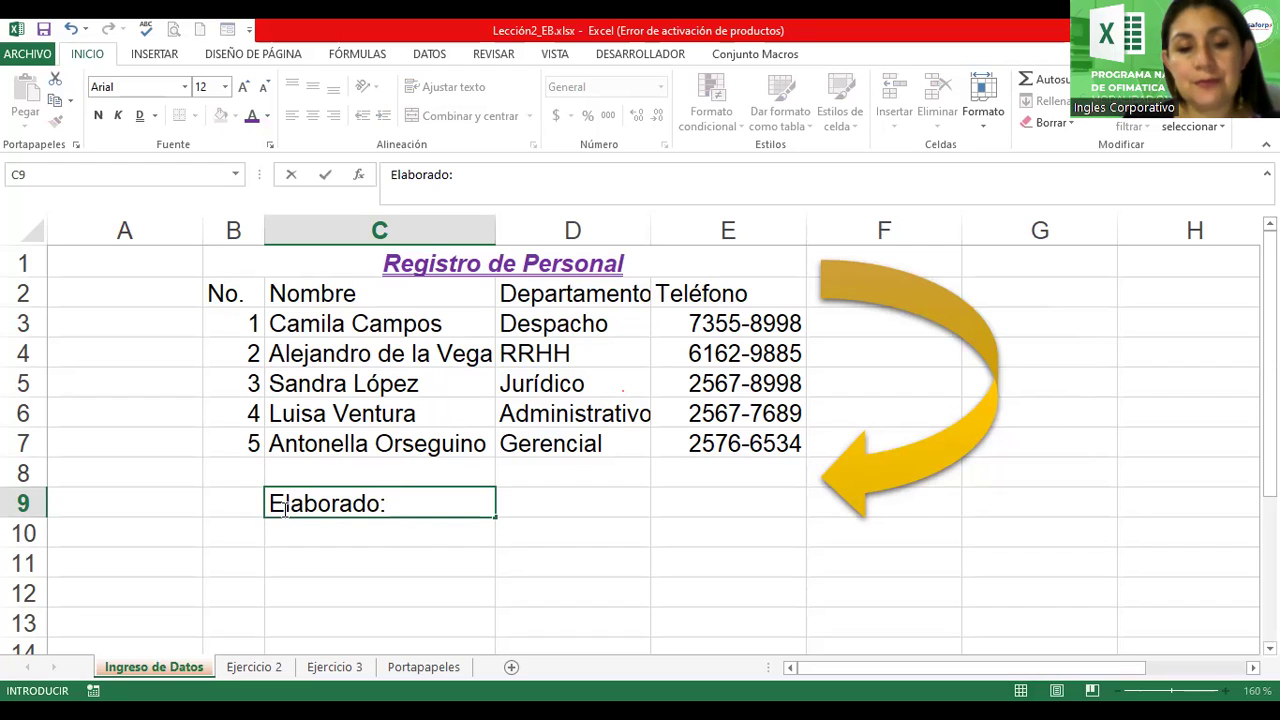
pyautogui.write(' Su nombre')
pyautogui.press('BackSpace')
pyautogui.write('re completo')
pyautogui.press('Return')
# Step: Make C9 purple and underlined, then switch to the Ejercicio 2 sheet
pyautogui.click(291, 507)
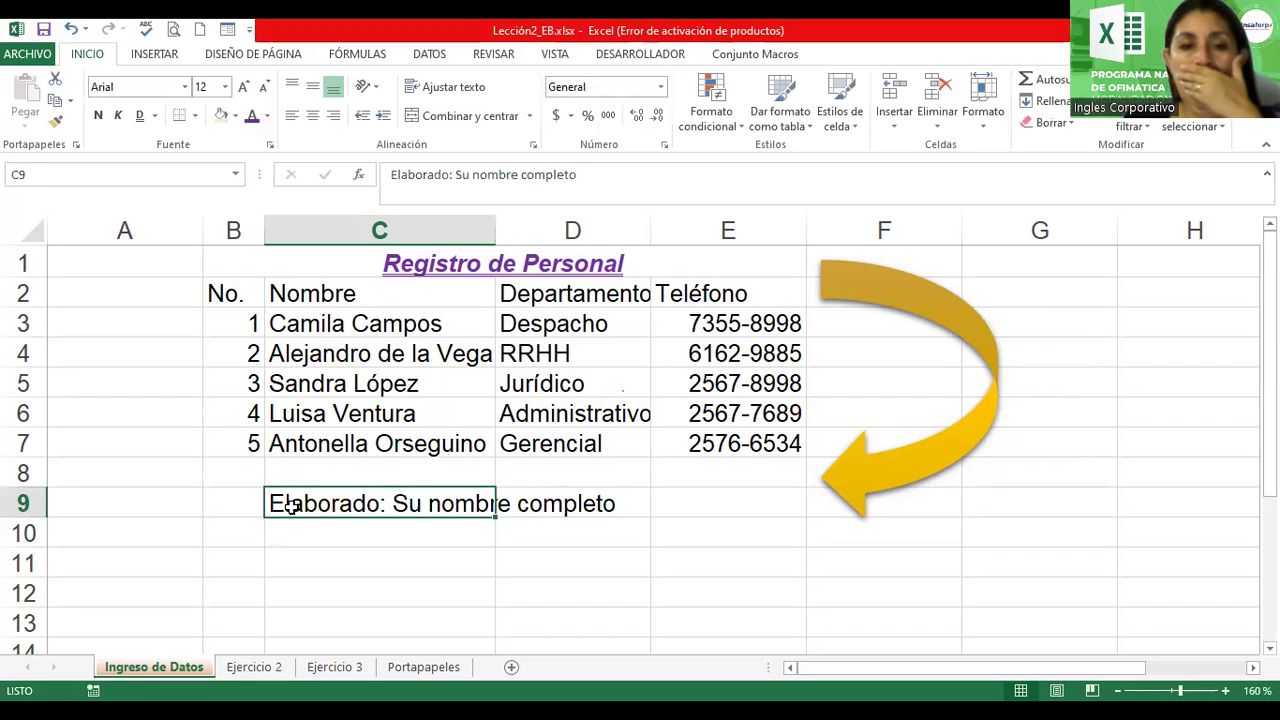
pyautogui.click(252, 118)
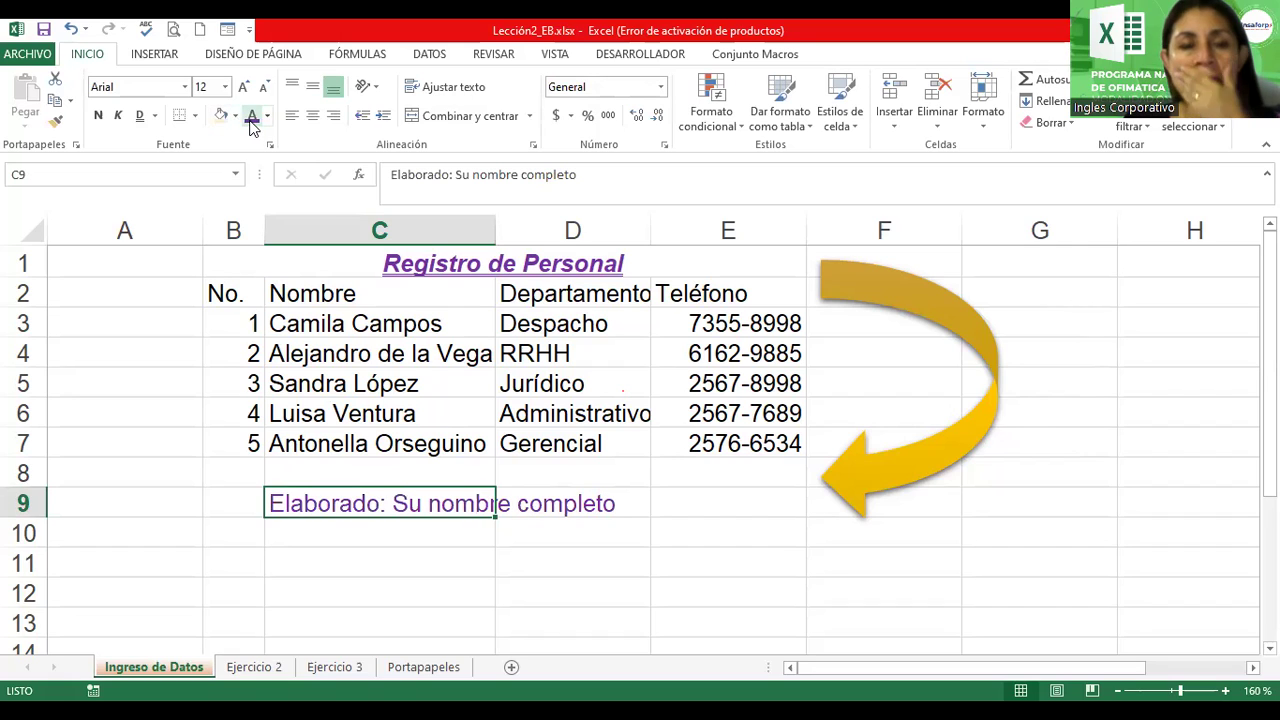
pyautogui.click(140, 115)
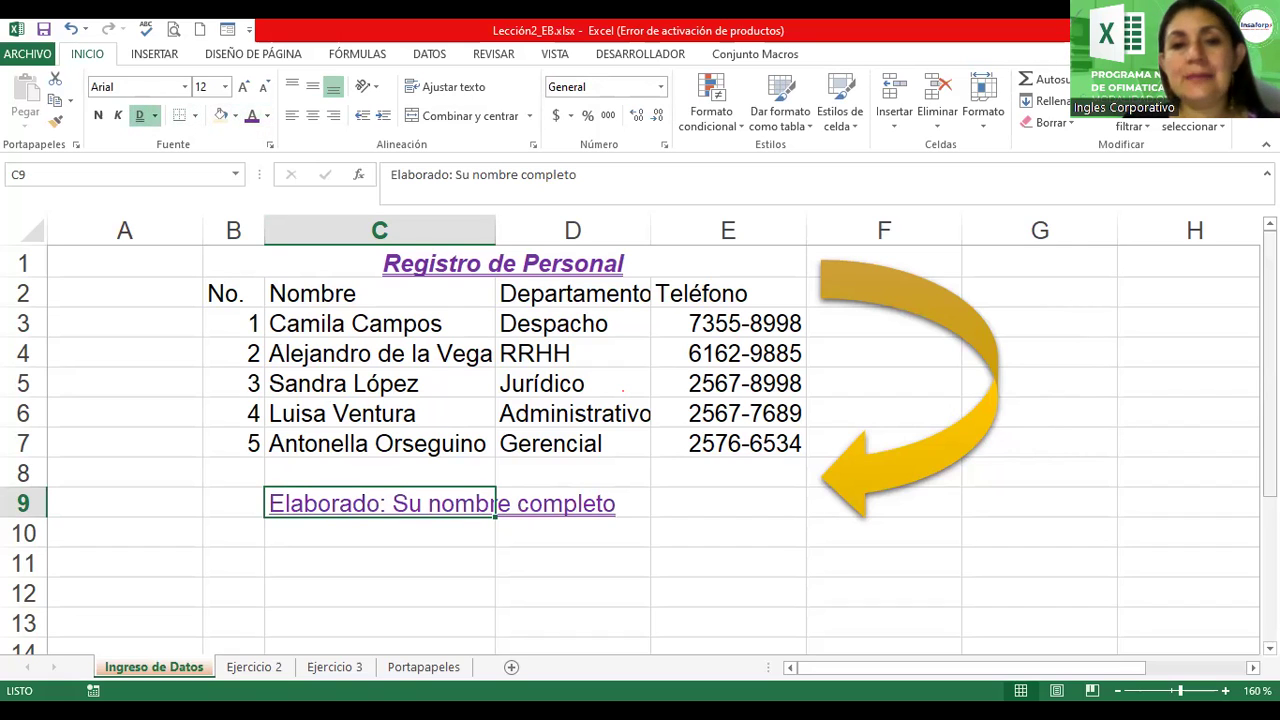
pyautogui.scroll(-1, 1110, 440)
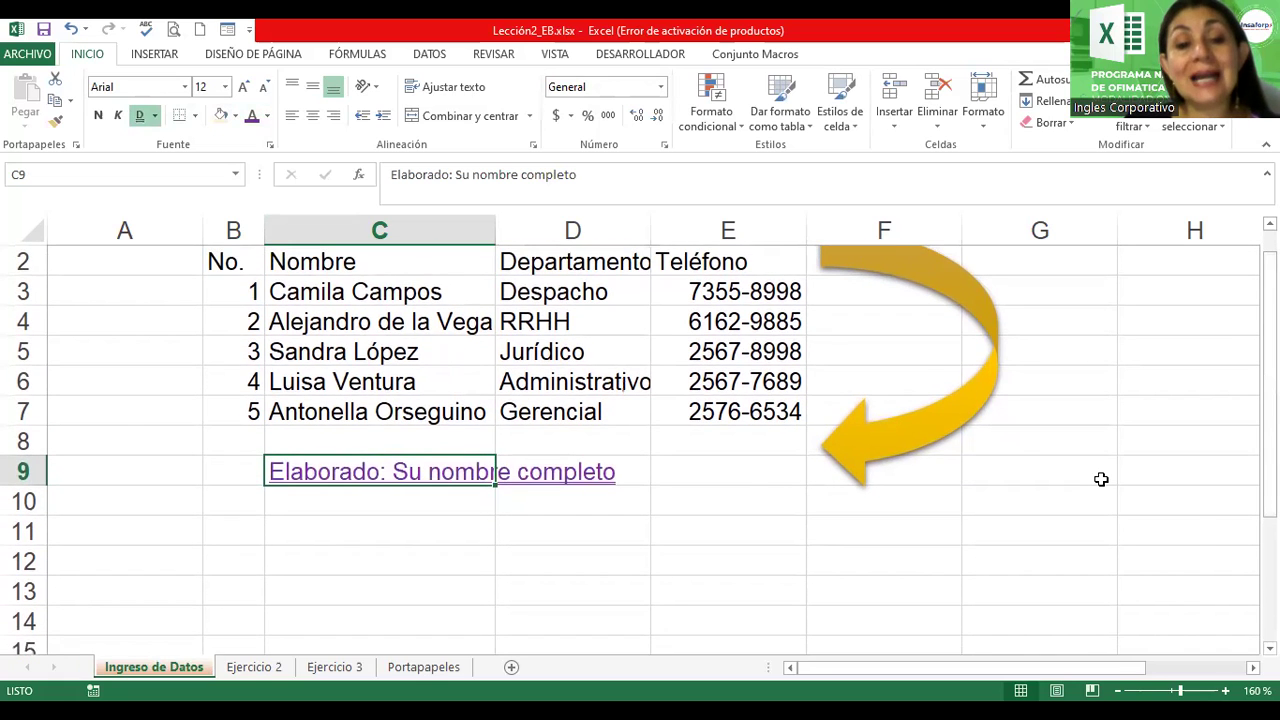
pyautogui.click(254, 667)
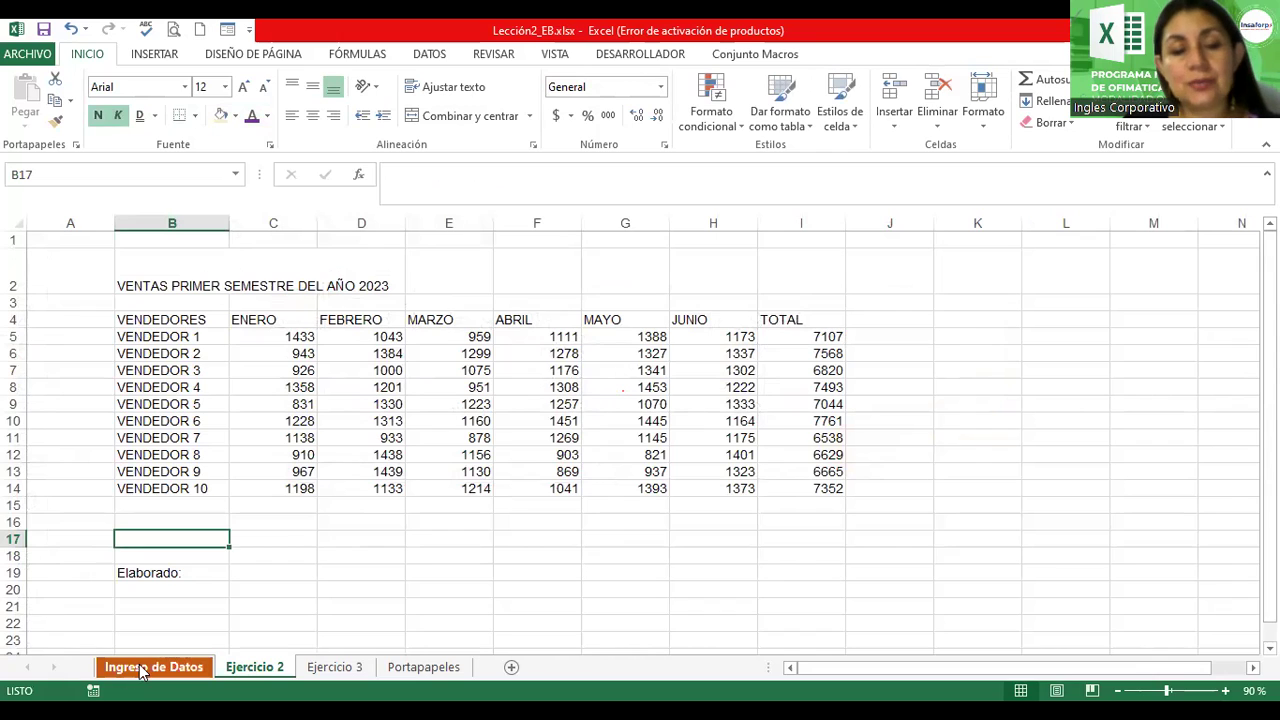
pyautogui.rightClick(252, 677)
pyautogui.moveTo(371, 585)
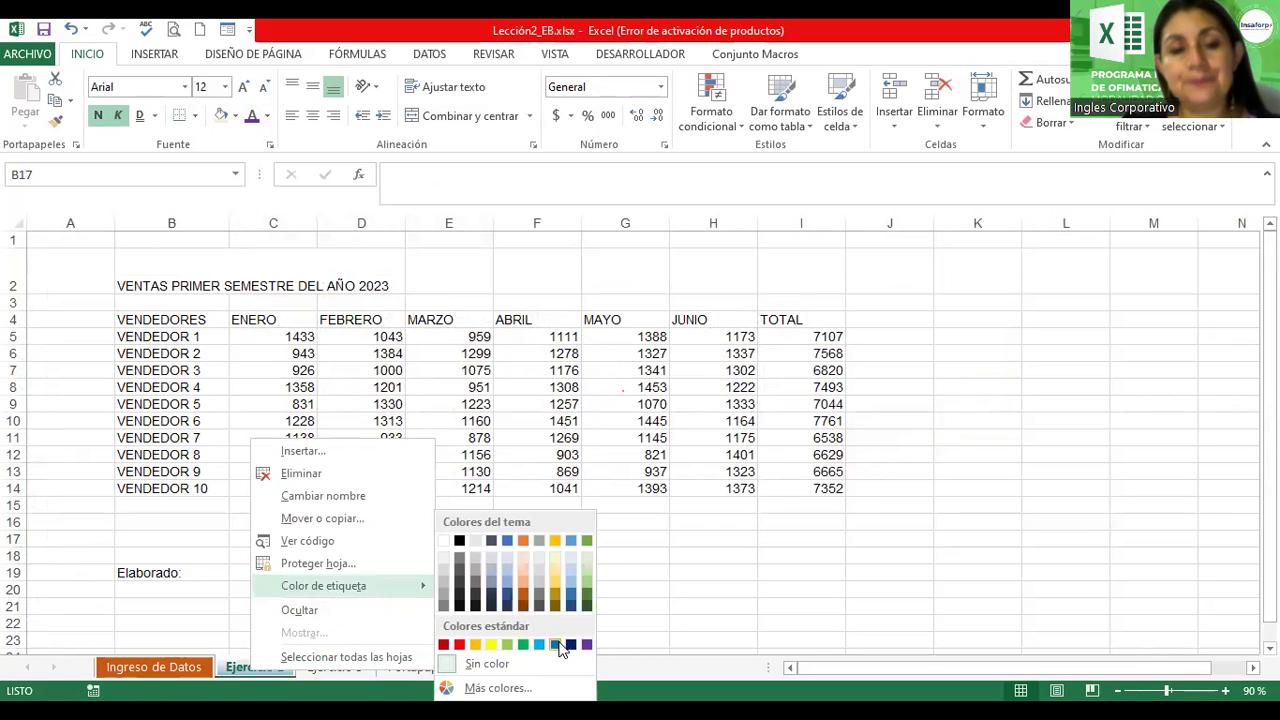
pyautogui.click(379, 369)
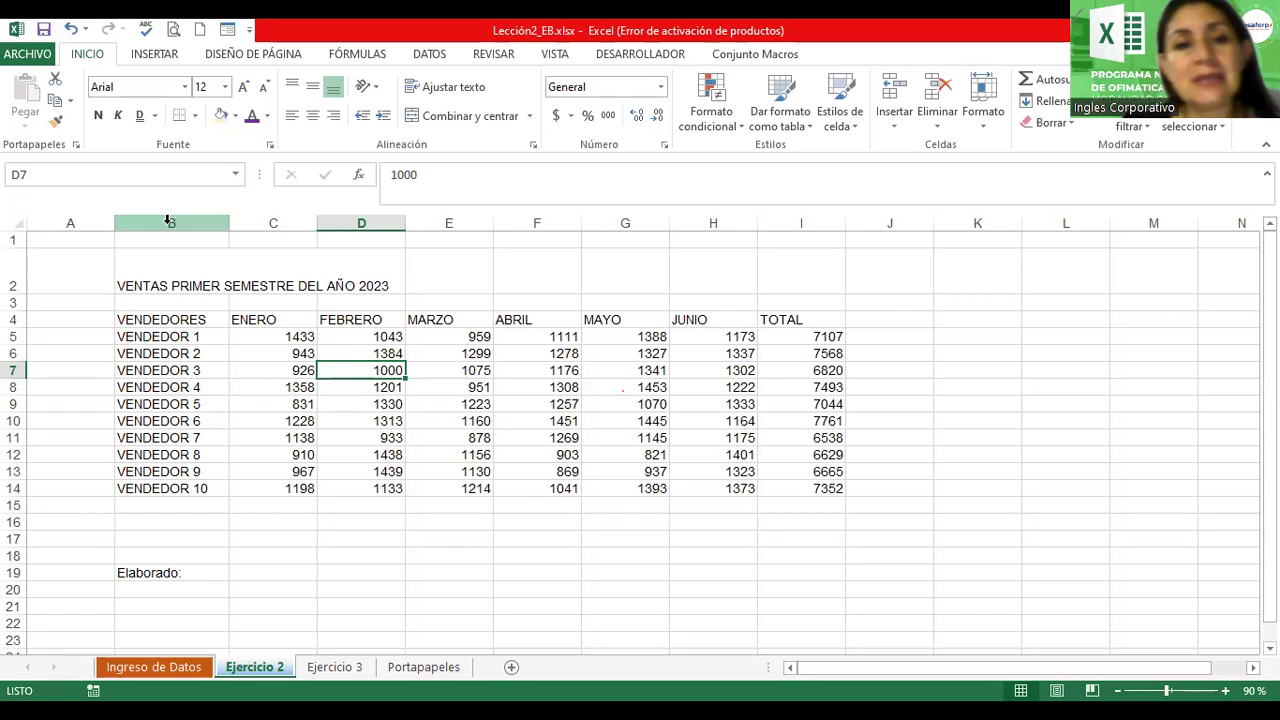
pyautogui.click(160, 281)
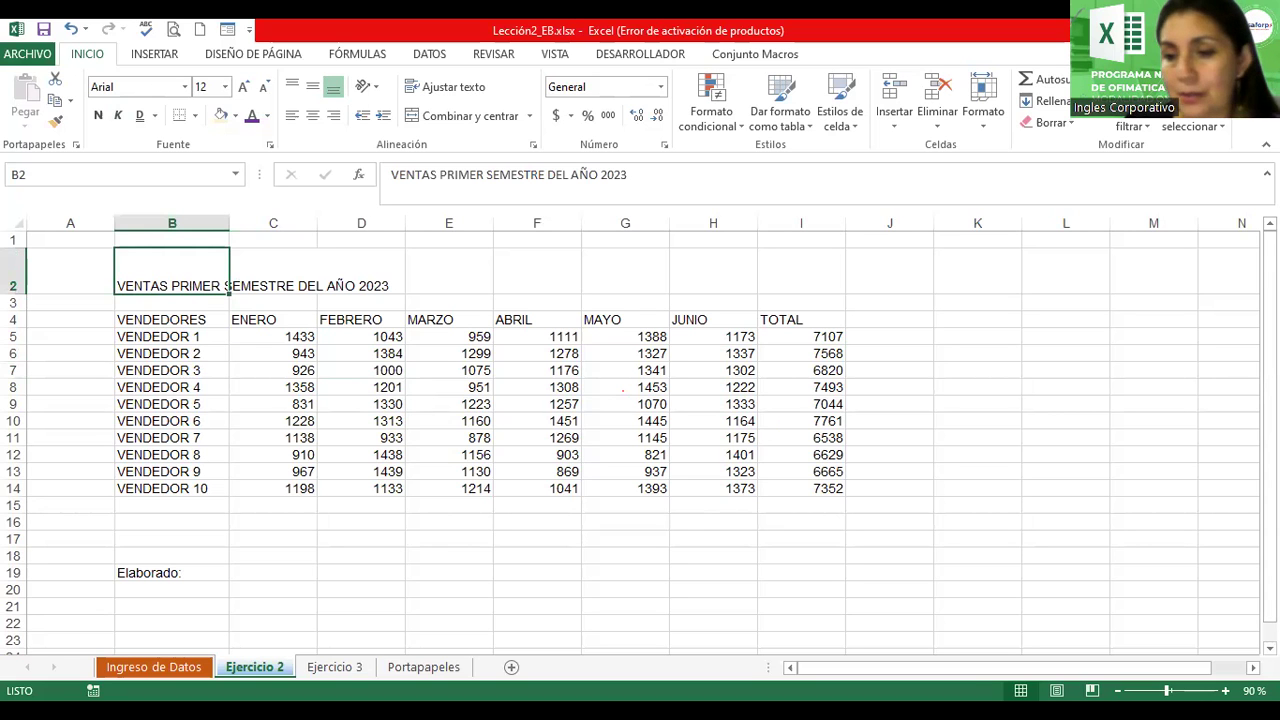
pyautogui.scroll(2, 538, 632)
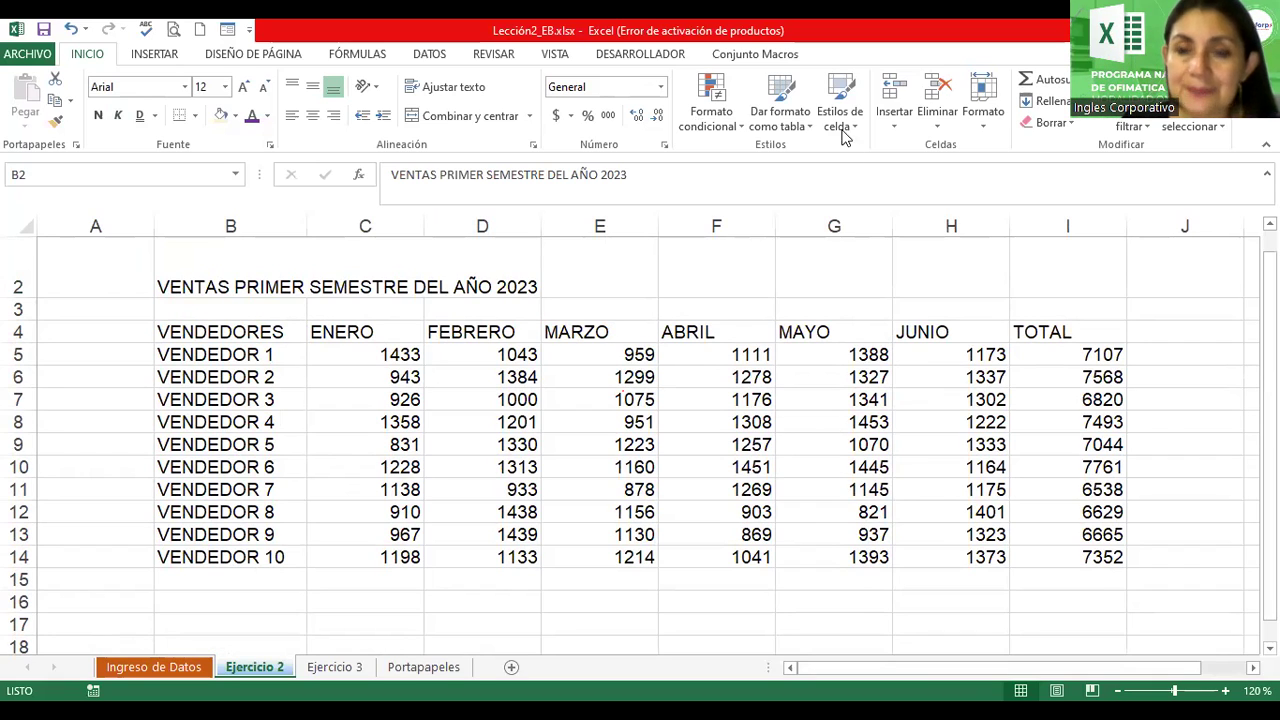
# Step: Merge and centre the sales title across B2:I2
pyautogui.click(216, 270)
pyautogui.moveTo(216, 270); pyautogui.dragTo(925, 285)
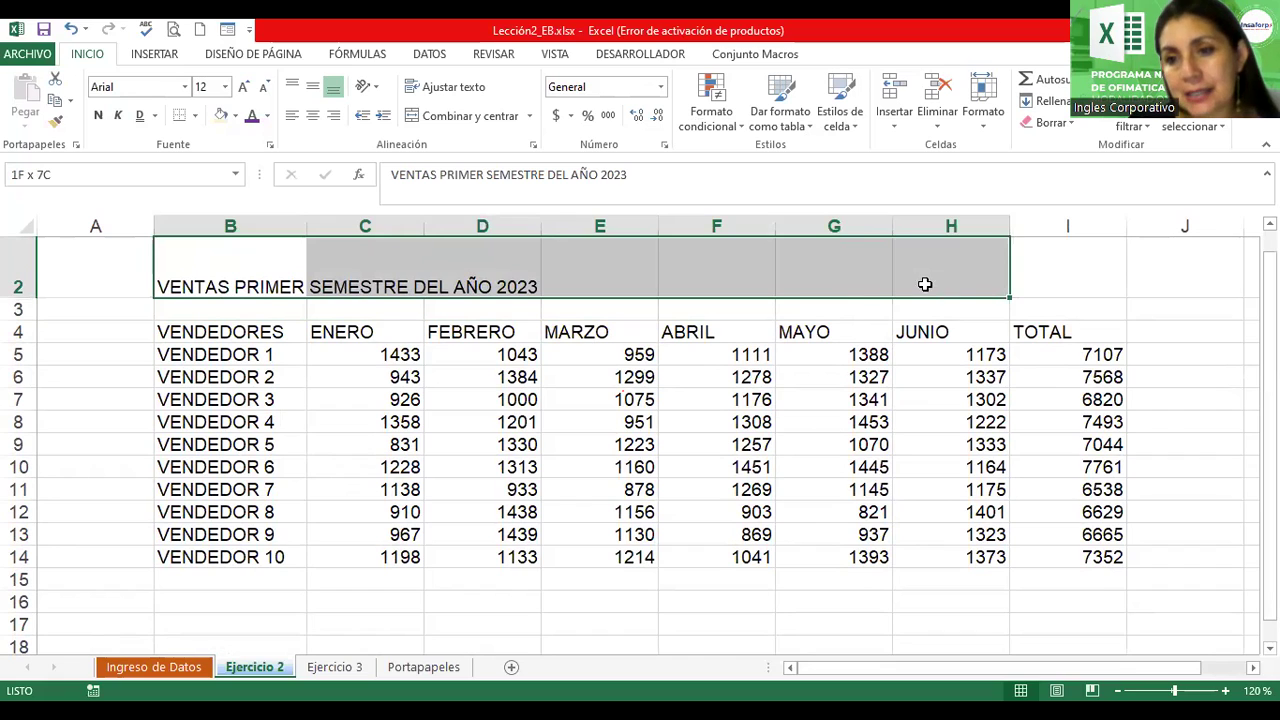
pyautogui.moveTo(925, 285); pyautogui.dragTo(1031, 283)
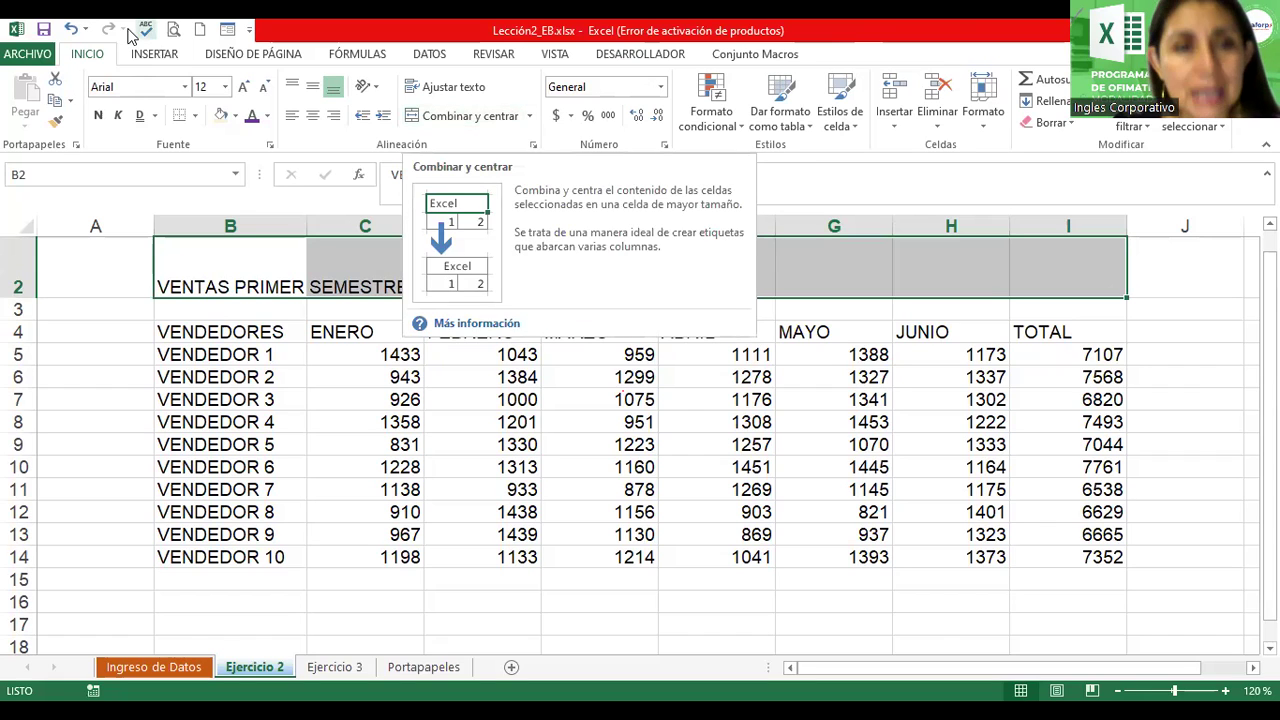
pyautogui.click(453, 119)
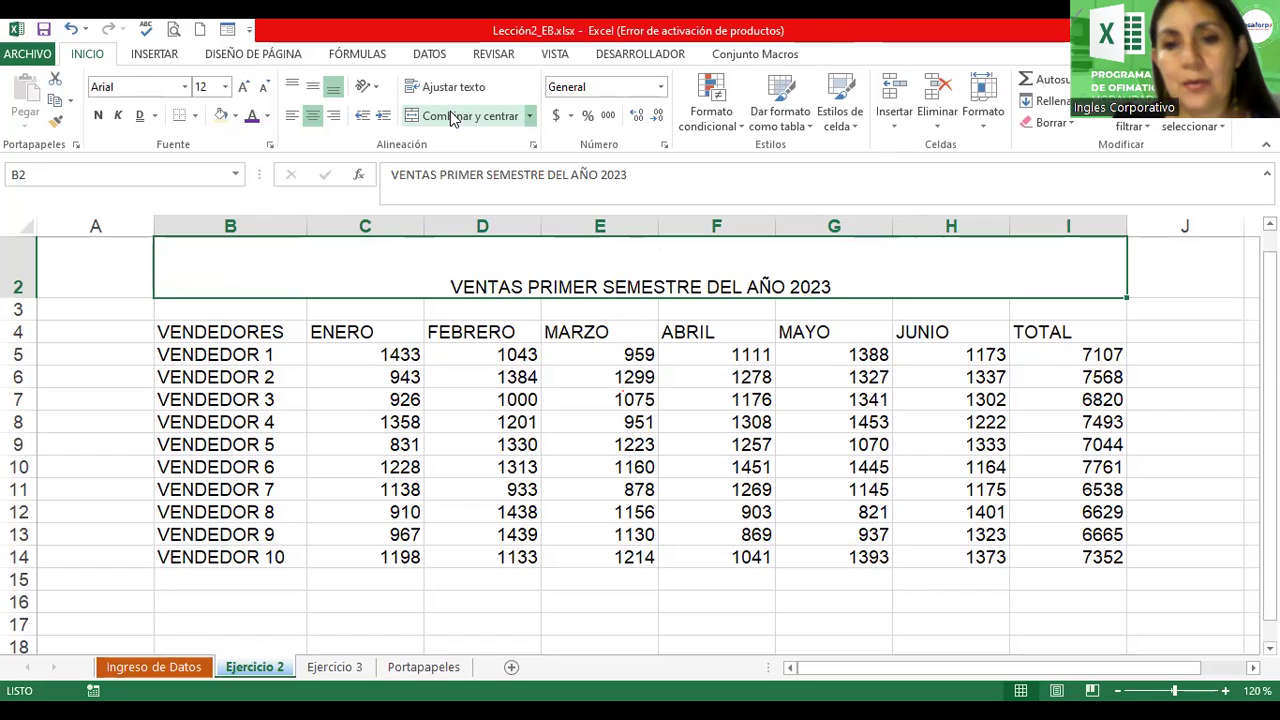
# Step: Set the title to 18 pt Adobe Garamond Pro Bold
pyautogui.click(244, 88)
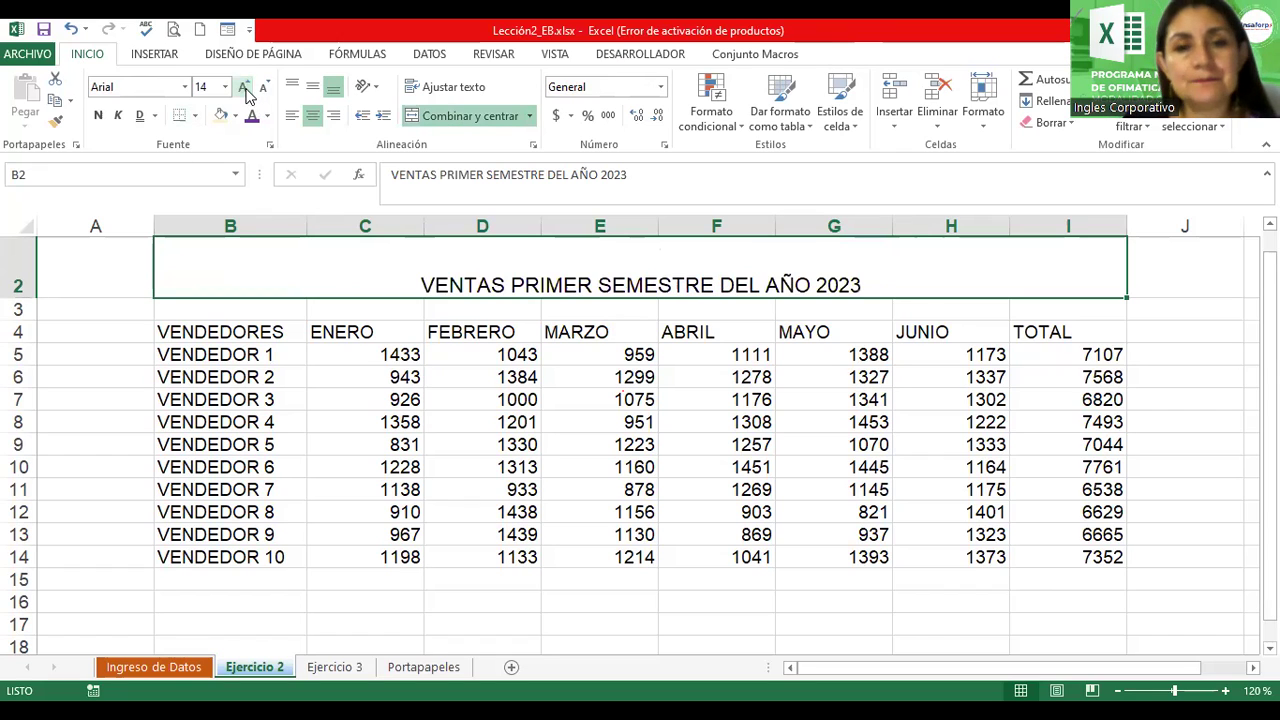
pyautogui.click(244, 88)
pyautogui.click(244, 88)
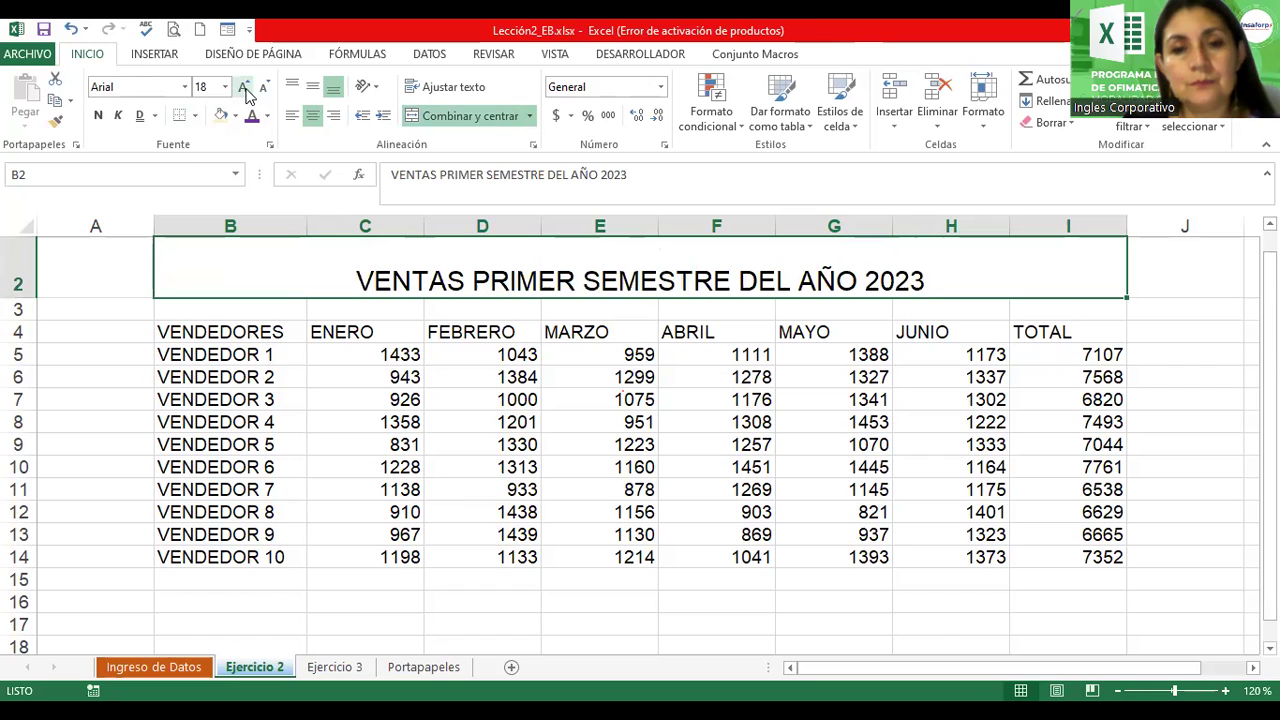
pyautogui.click(185, 88)
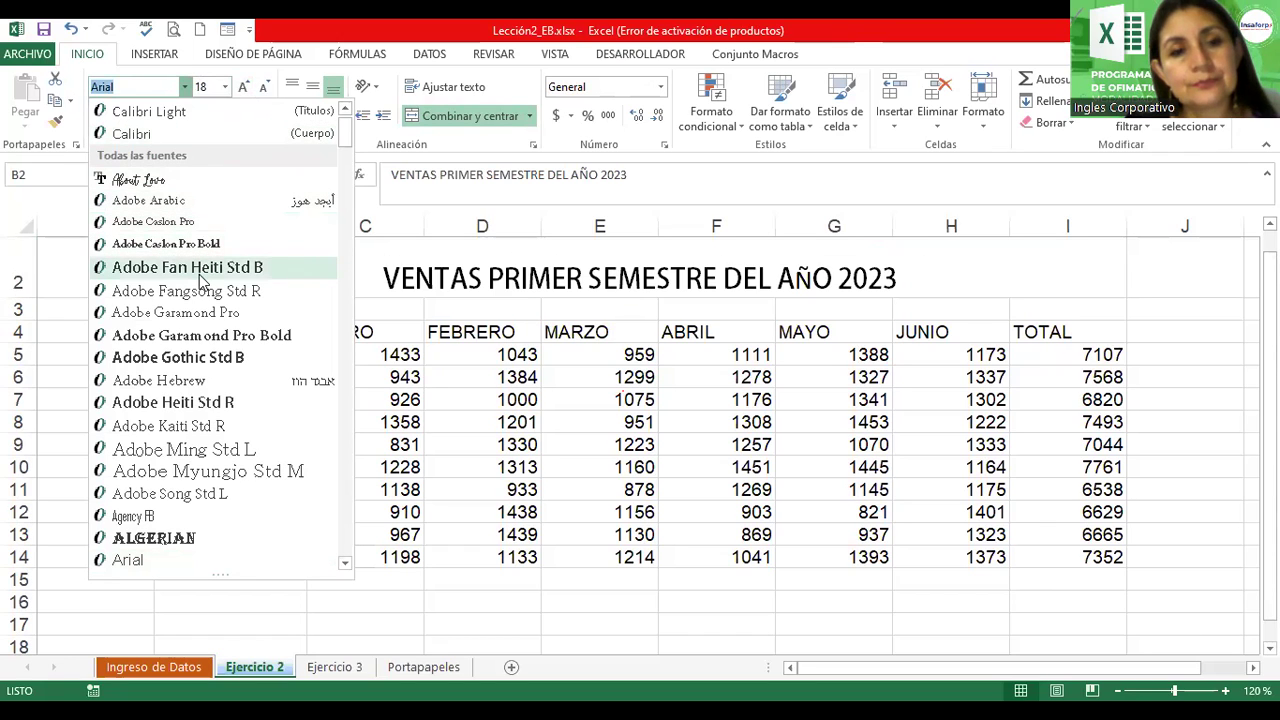
pyautogui.click(200, 336)
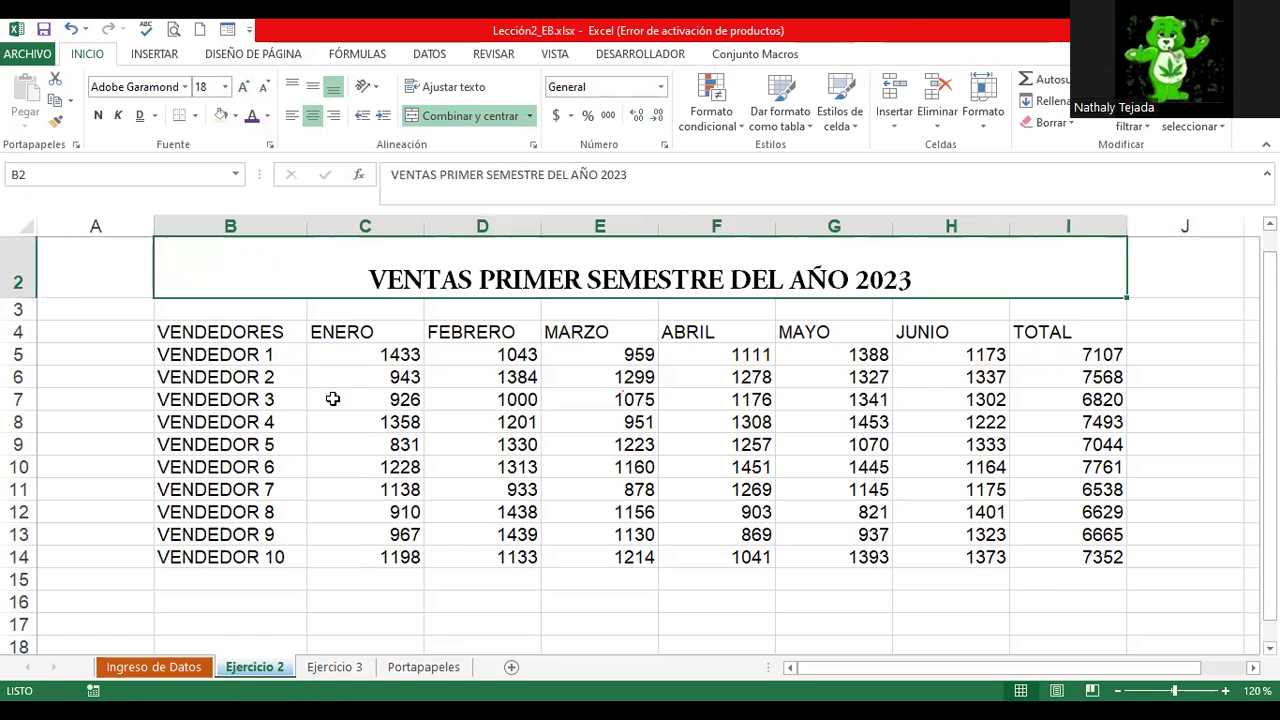
pyautogui.click(365, 405)
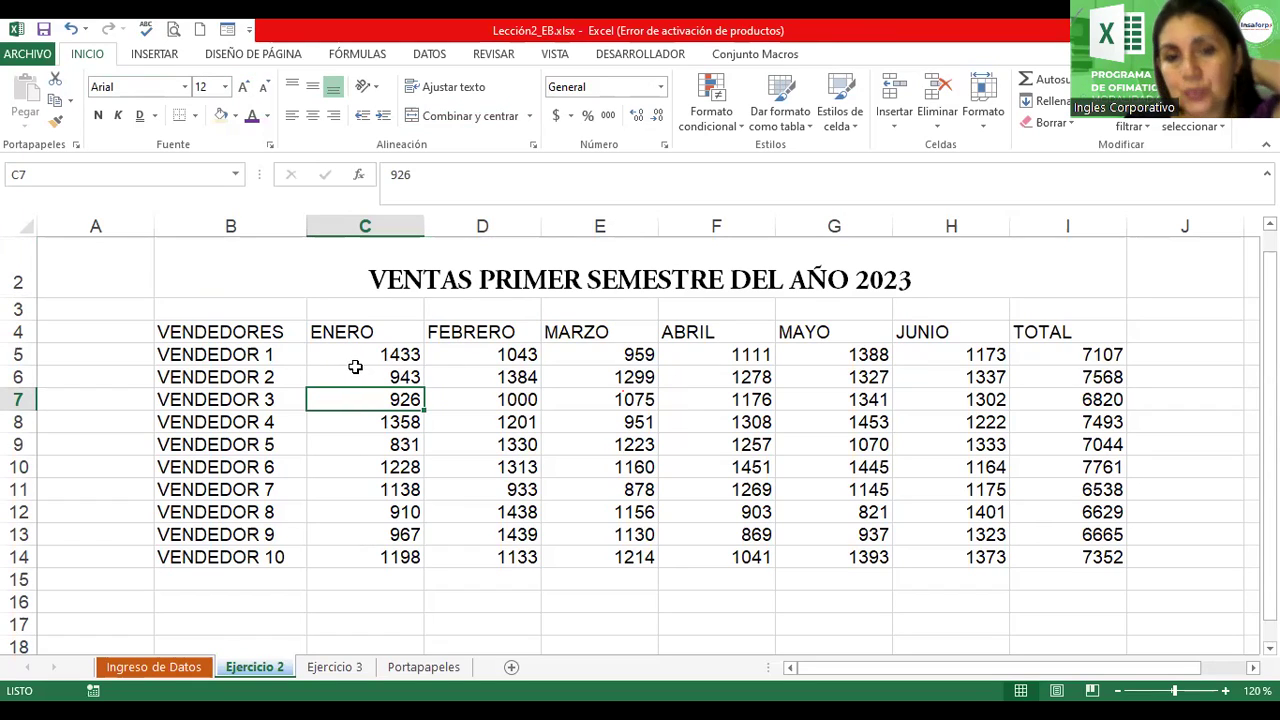
# Step: Apply accounting currency format to the sales figures in C5:I14
pyautogui.click(355, 359)
pyautogui.moveTo(355, 359); pyautogui.dragTo(368, 374)
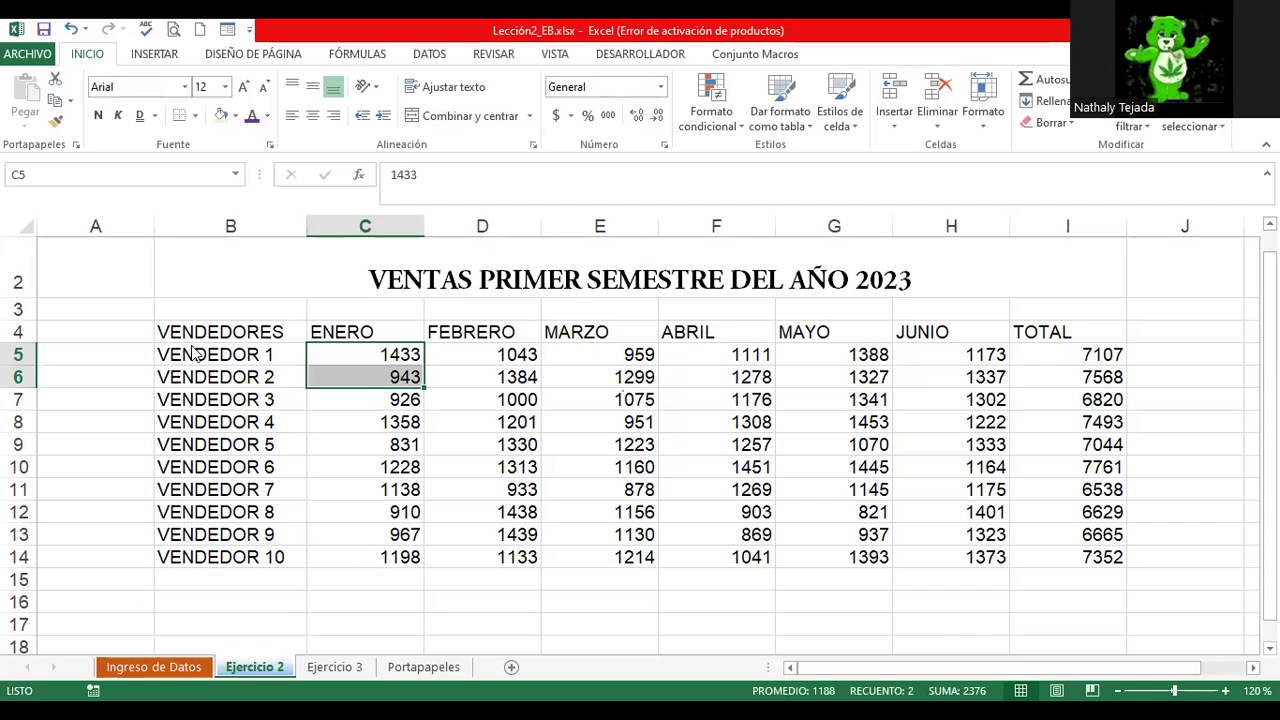
pyautogui.click(334, 352)
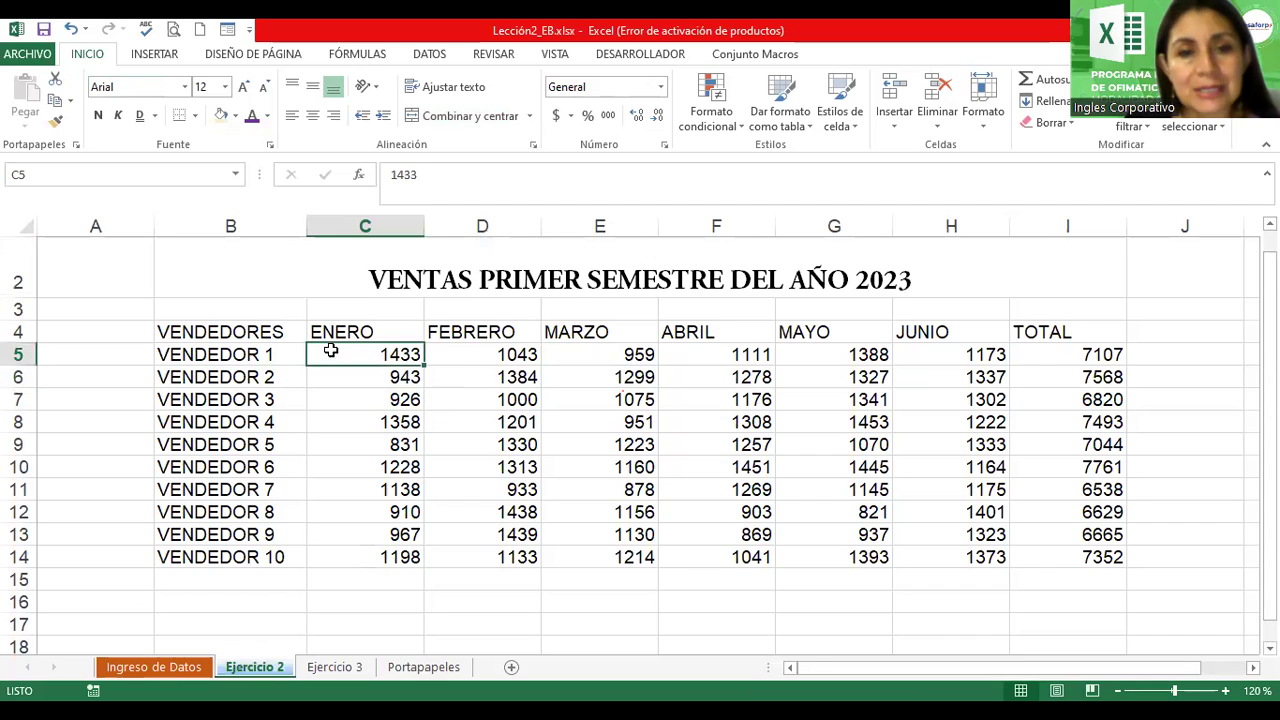
pyautogui.moveTo(357, 355)
pyautogui.mouseDown()
pyautogui.moveTo(1001, 515)
pyautogui.moveTo(1041, 561)
pyautogui.mouseUp()
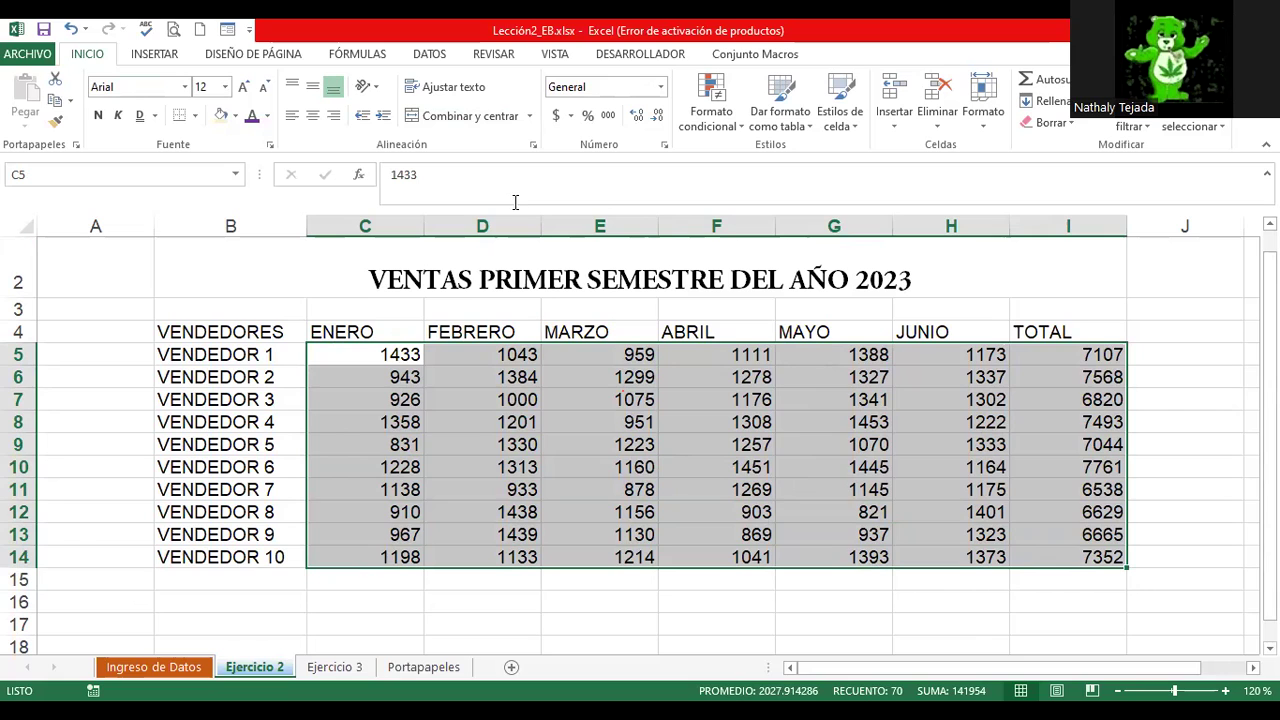
pyautogui.moveTo(368, 356)
pyautogui.mouseDown()
pyautogui.moveTo(432, 466)
pyautogui.moveTo(1053, 547)
pyautogui.mouseUp()
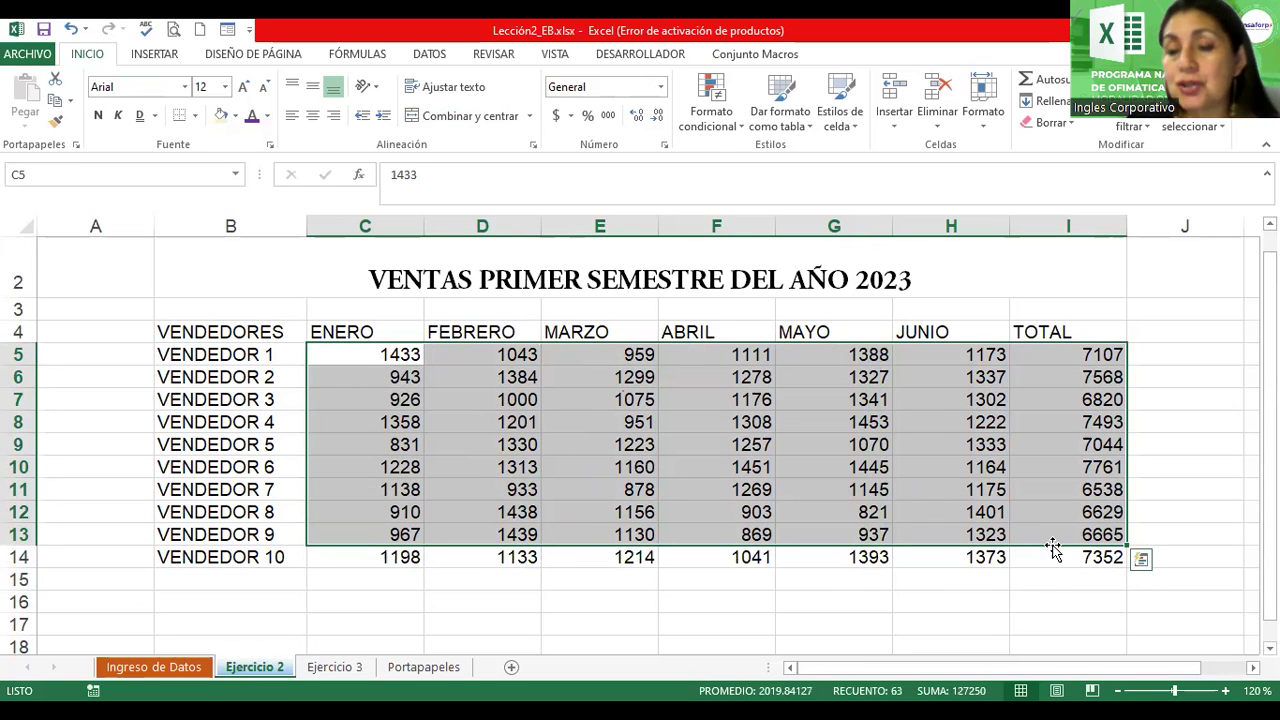
pyautogui.keyDown('shift'); pyautogui.click(1052, 548); pyautogui.keyUp('shift')
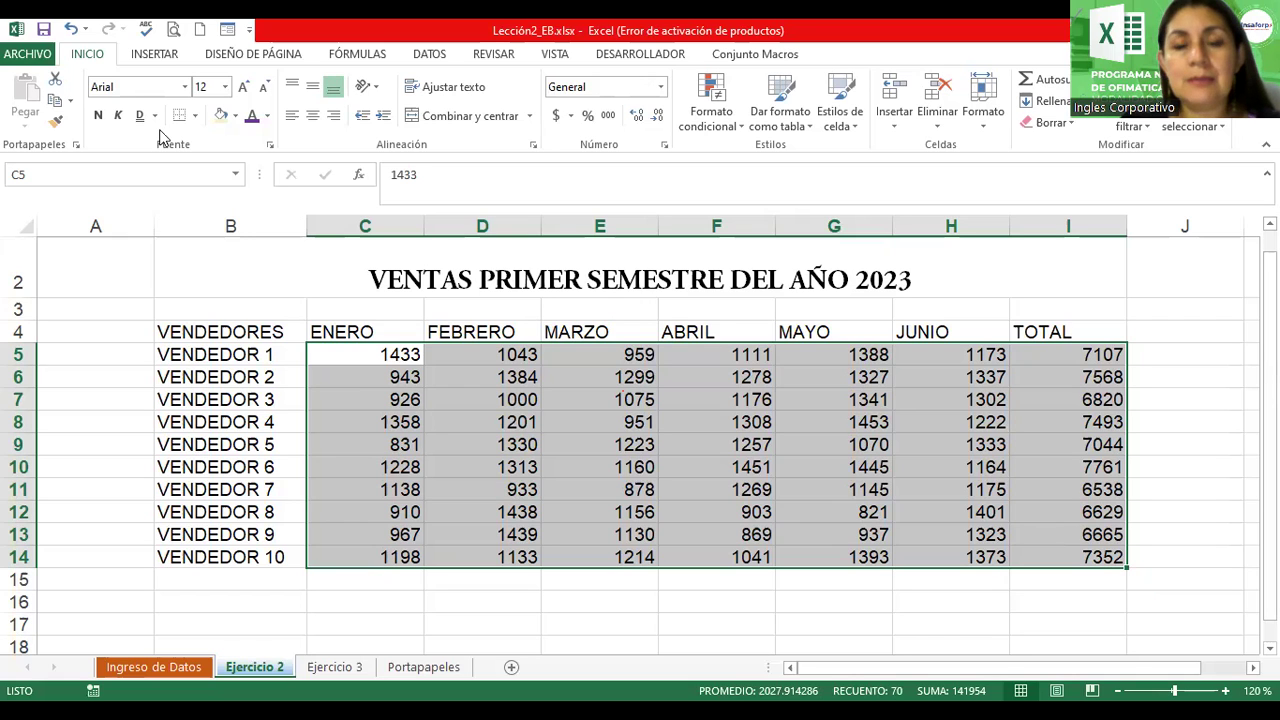
pyautogui.click(557, 117)
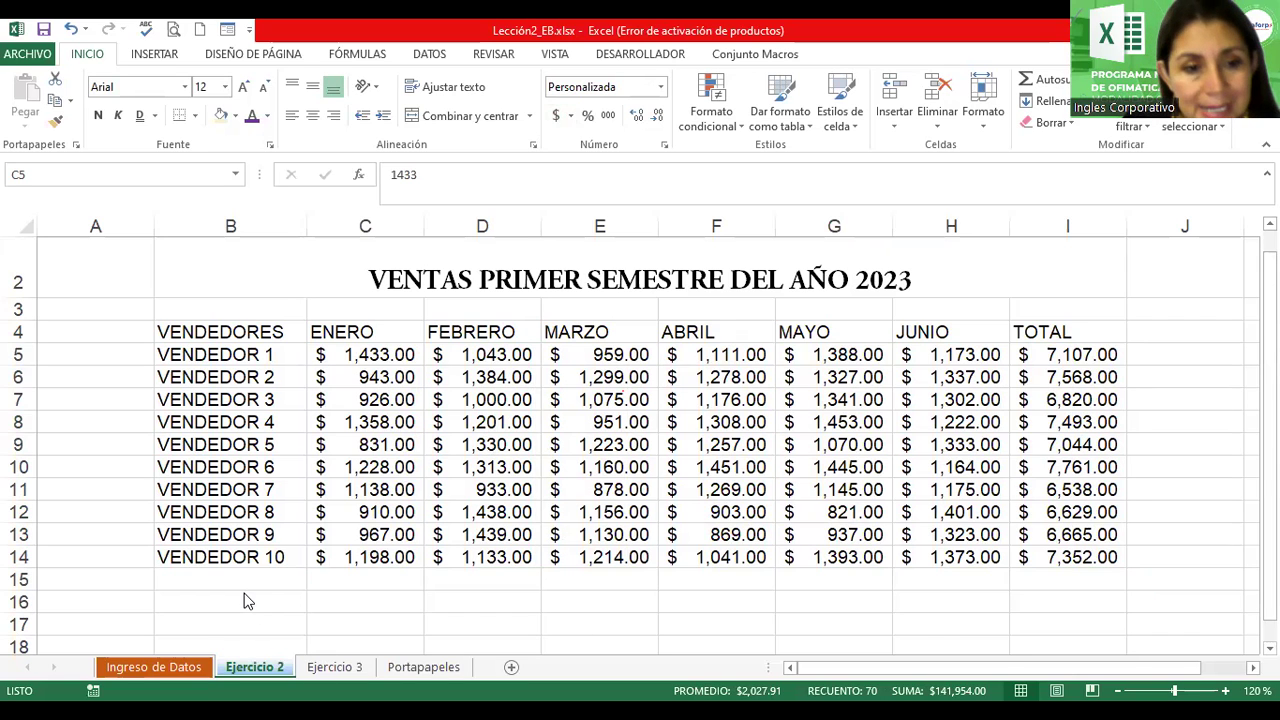
# Step: Enter the label 'Total General' in B16
pyautogui.click(220, 604)
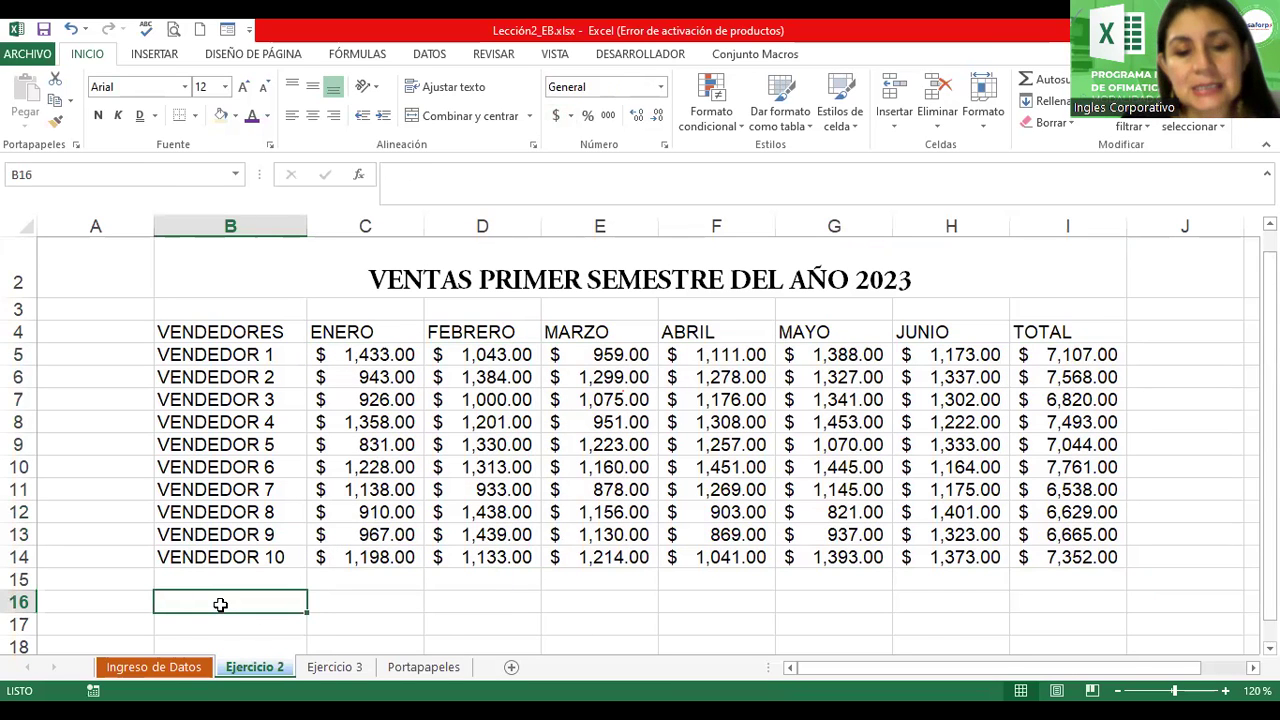
pyautogui.write('Total General')
pyautogui.press('Return')
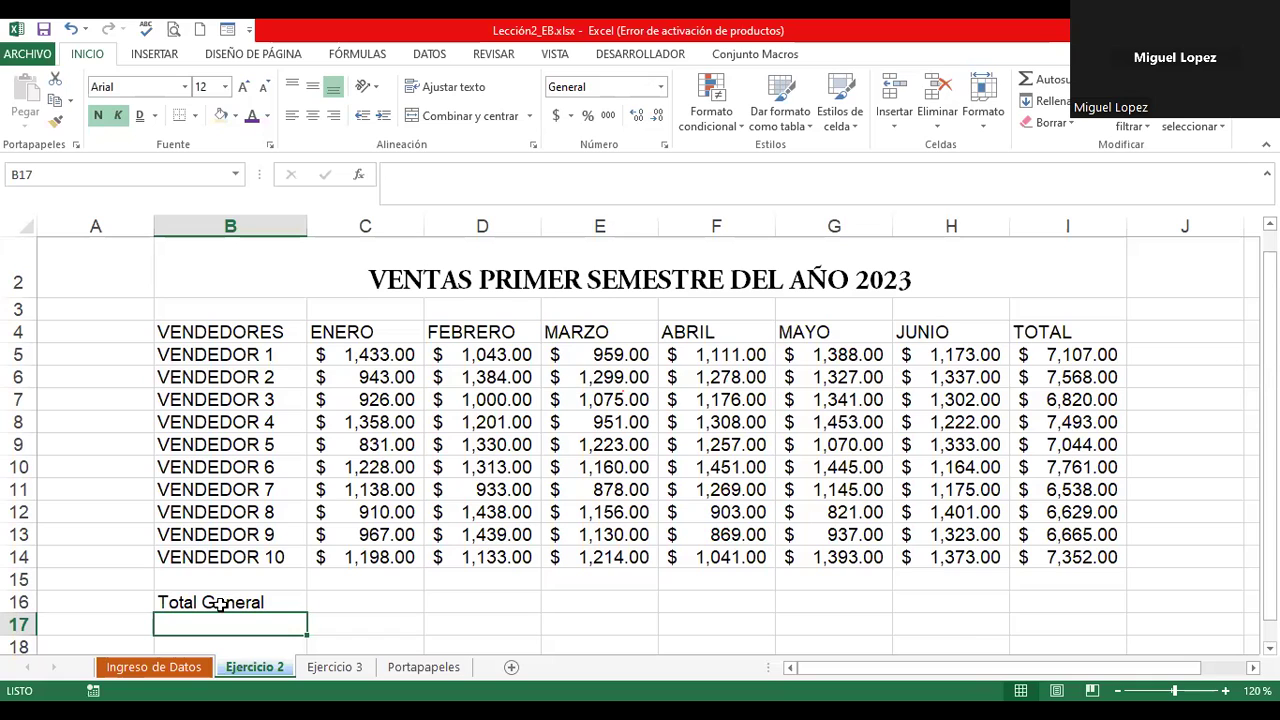
# Step: Reformat C5:I14 as Moneda so values show like $1,433.00
pyautogui.click(370, 355)
pyautogui.moveTo(370, 355); pyautogui.dragTo(1064, 560)
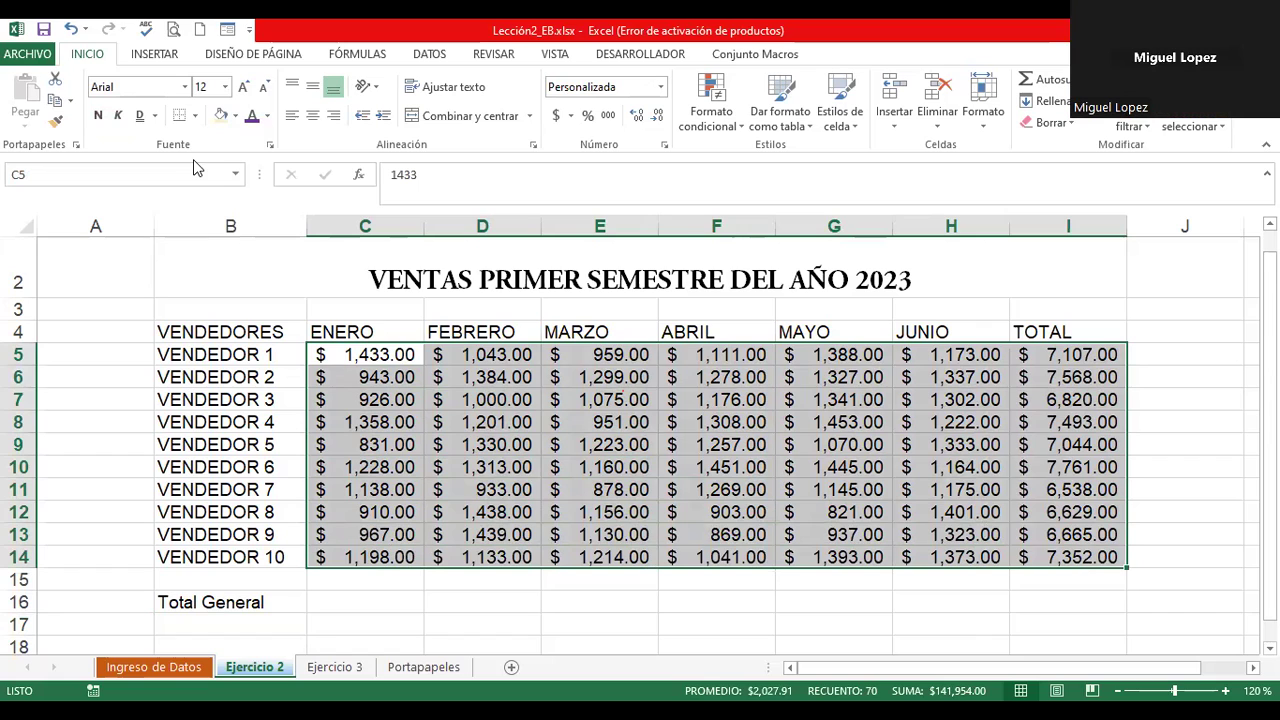
pyautogui.click(660, 87)
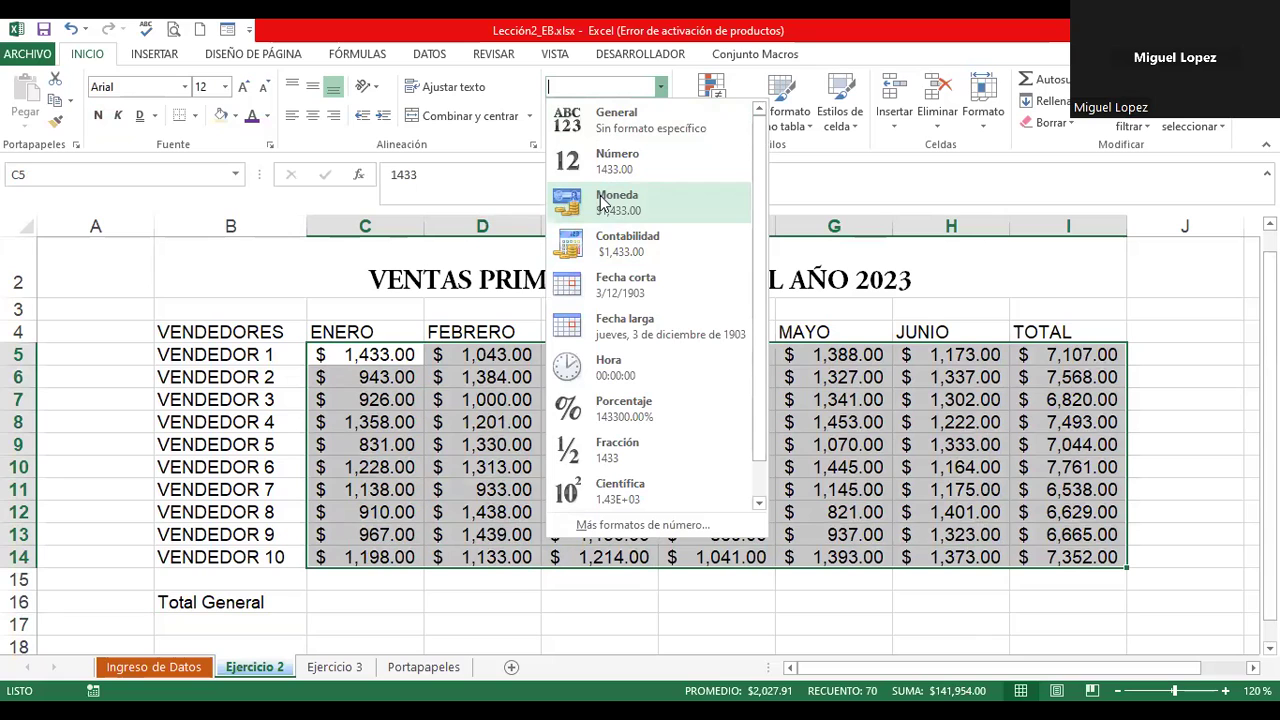
pyautogui.click(607, 210)
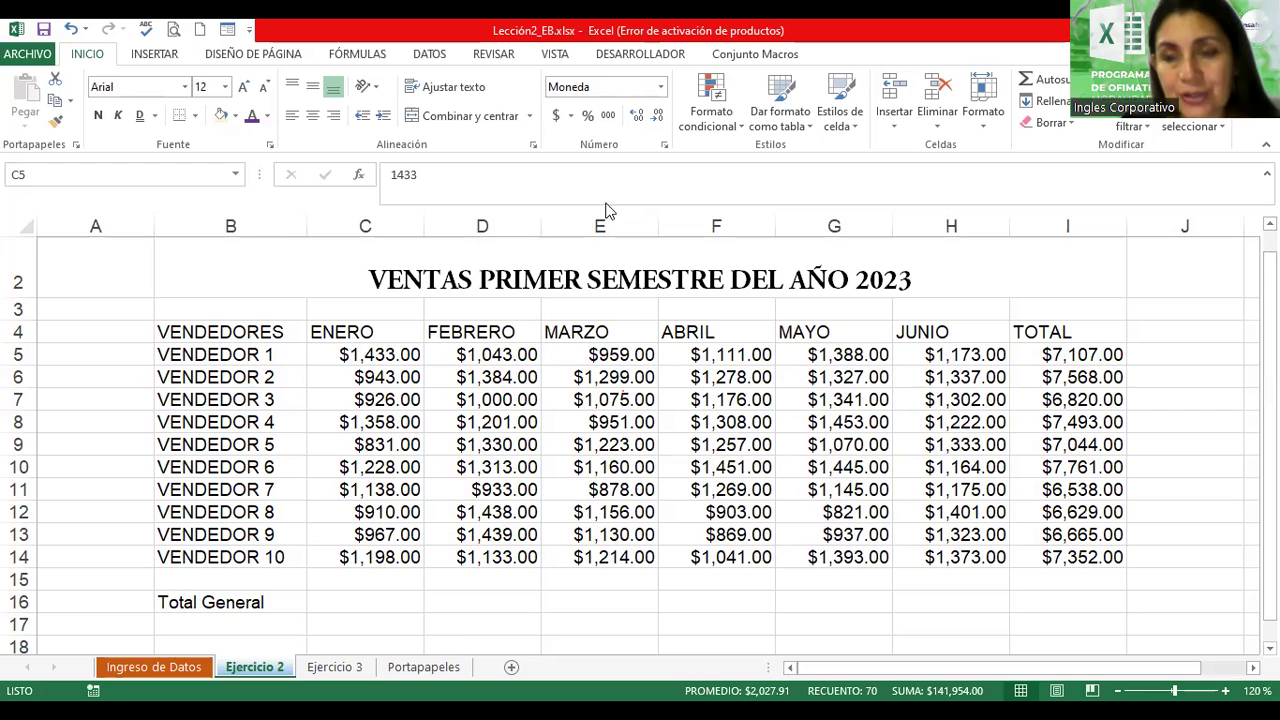
pyautogui.click(665, 146)
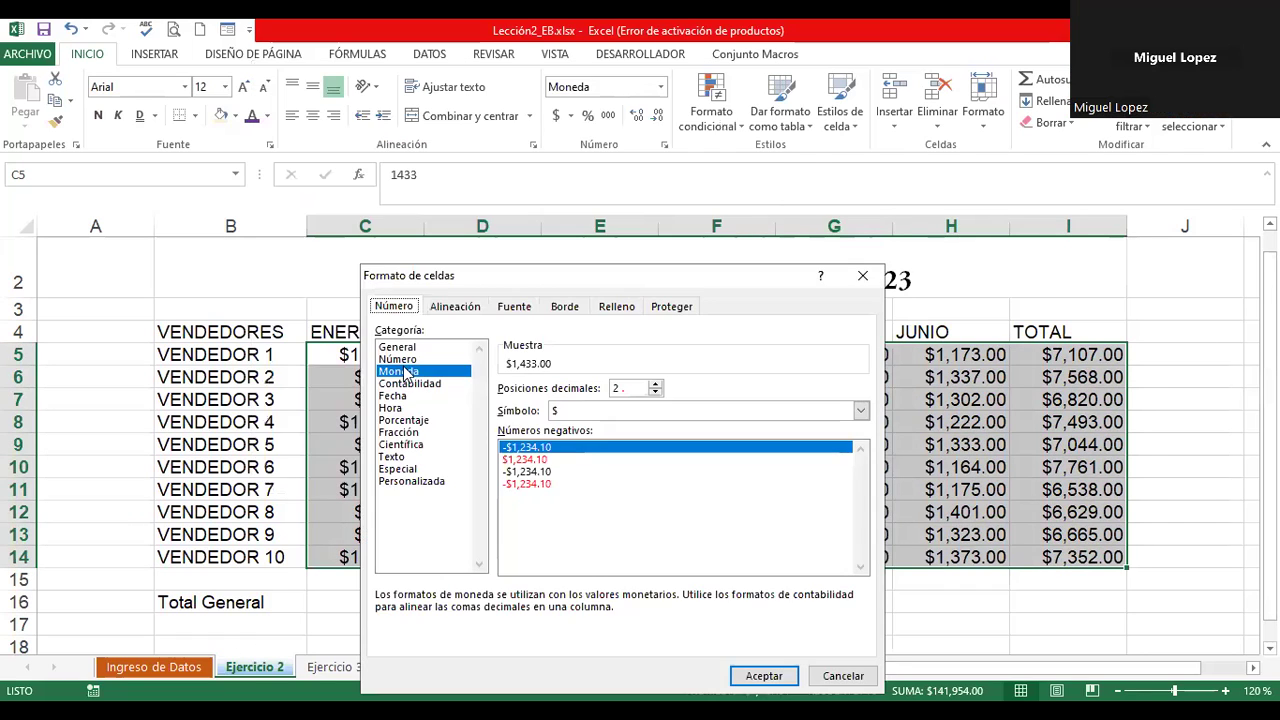
pyautogui.click(860, 410)
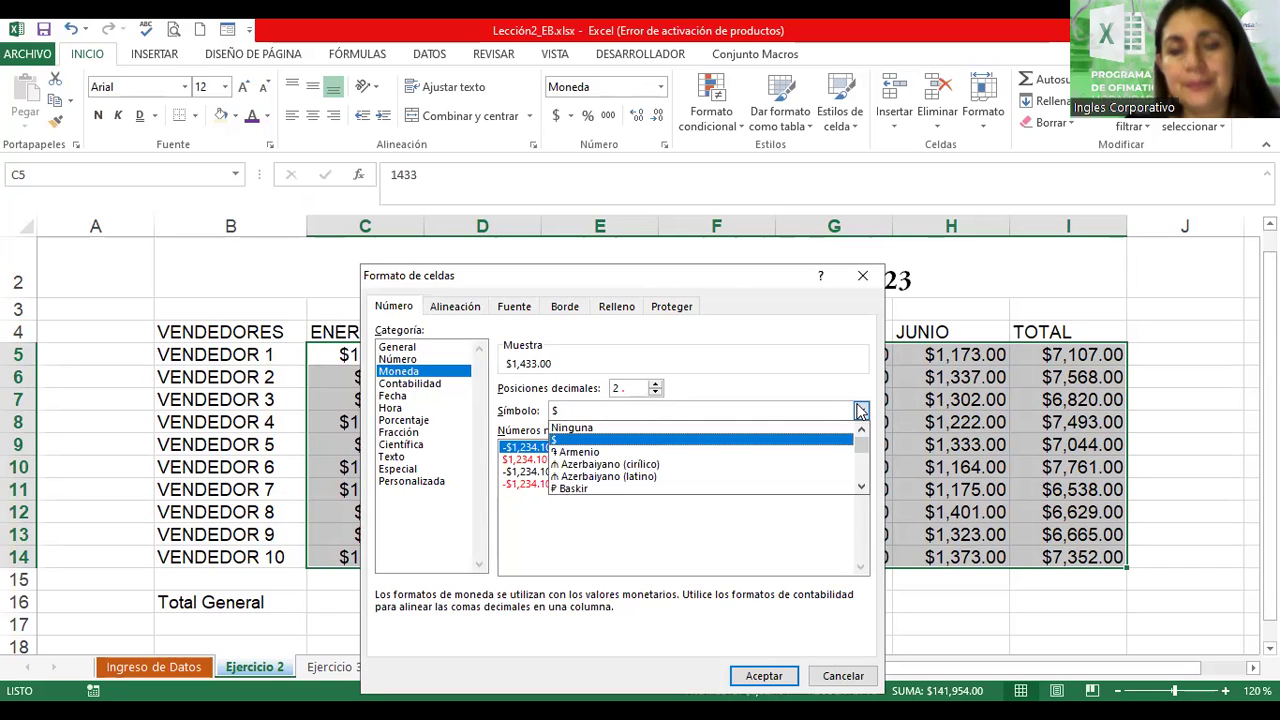
pyautogui.click(238, 154)
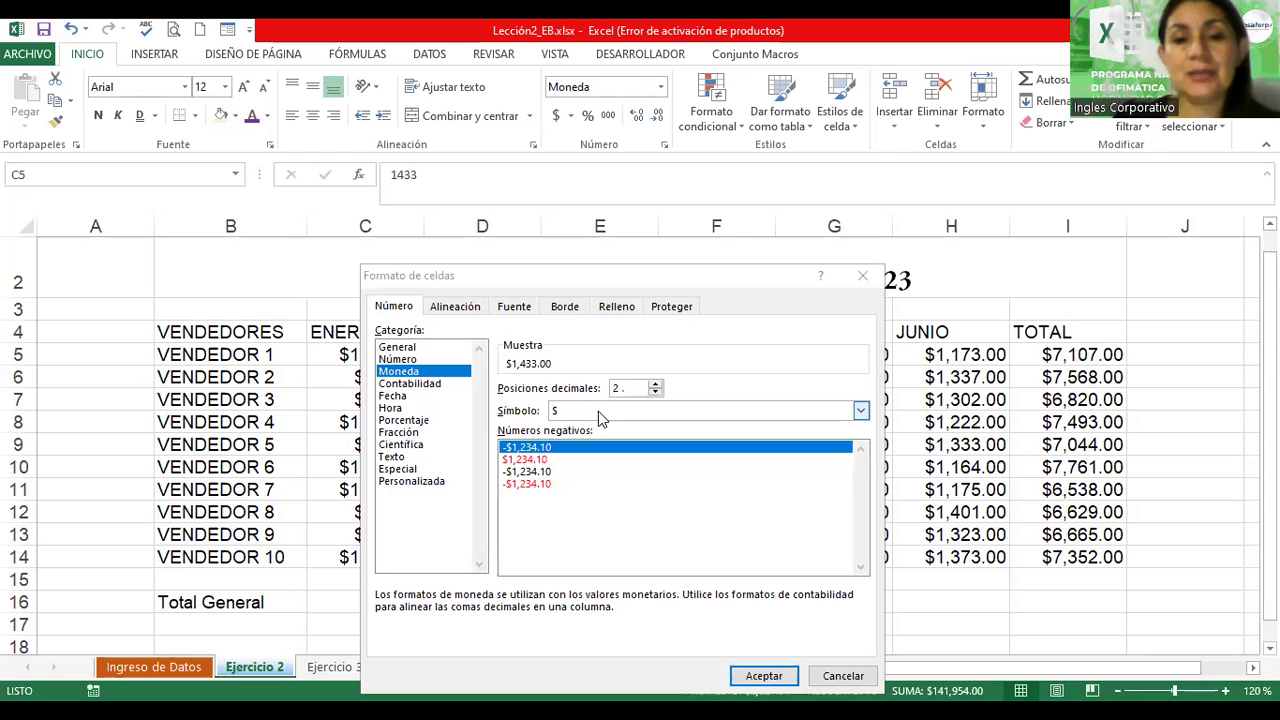
pyautogui.click(765, 675)
pyautogui.click(342, 606)
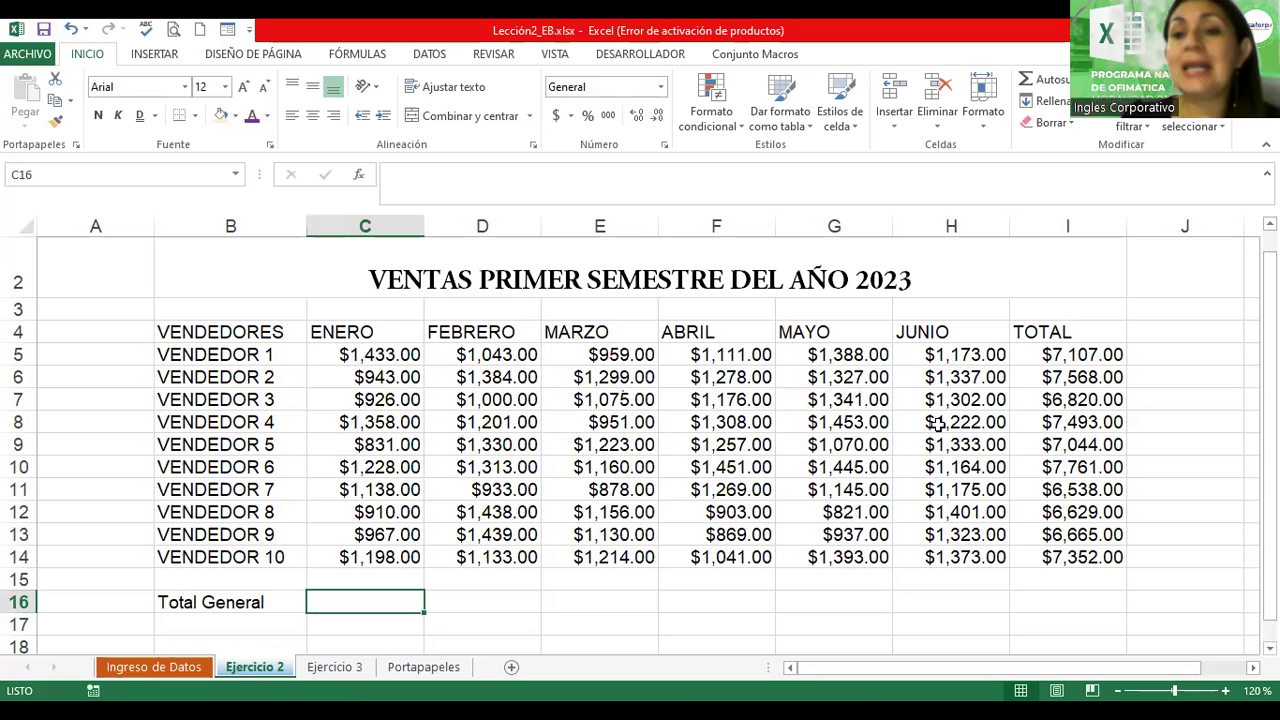
# Step: Inspect the SUMA row-total formula in I5, leaving it unchanged
pyautogui.click(1083, 356)
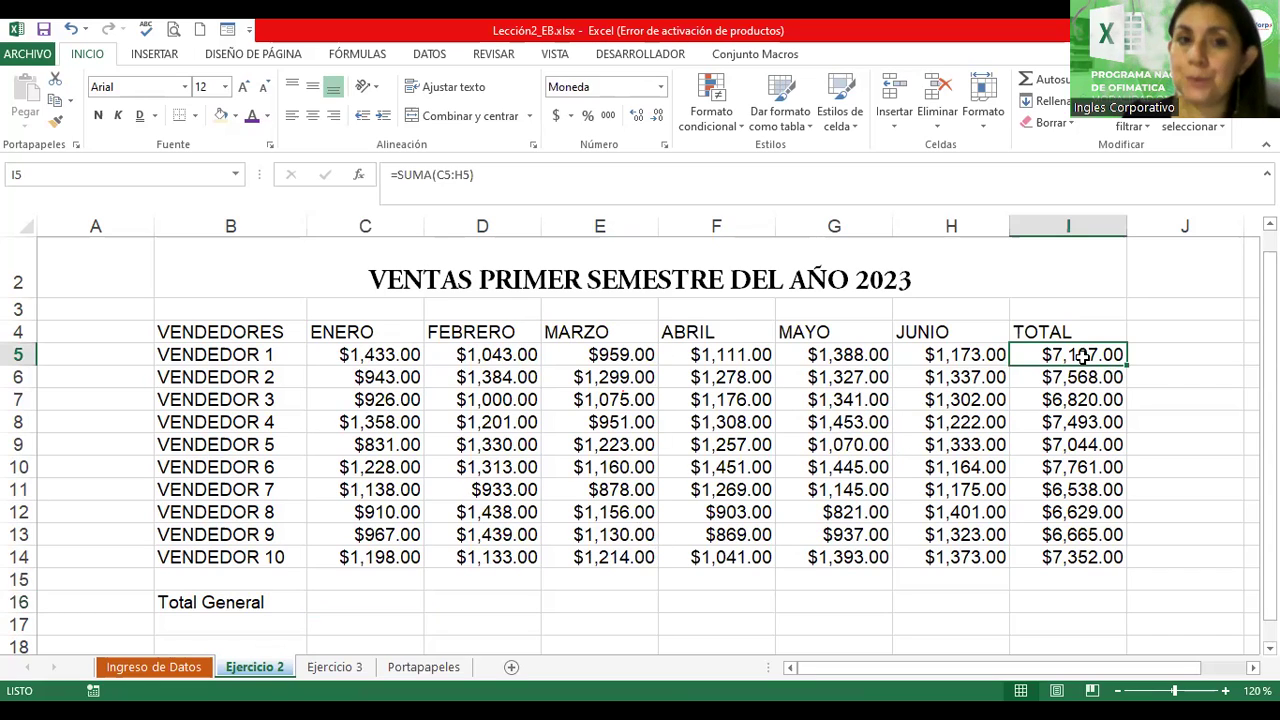
pyautogui.doubleClick(1083, 356)
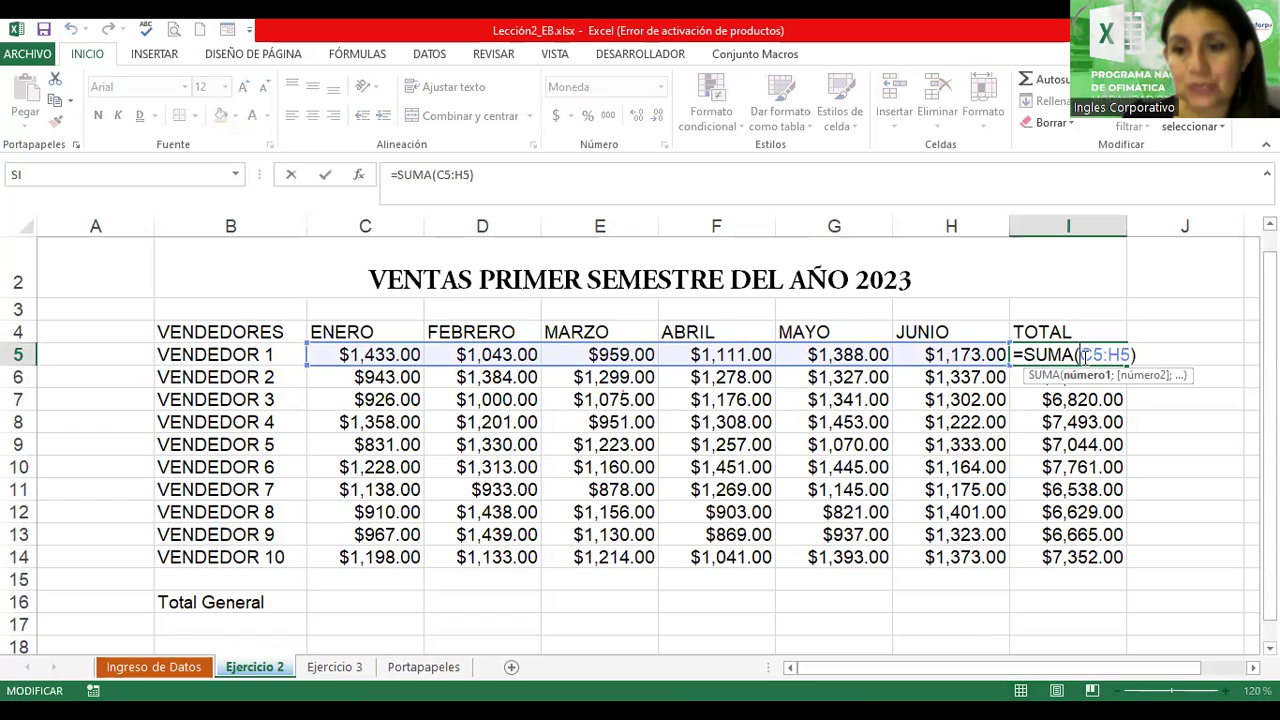
pyautogui.press('Return')
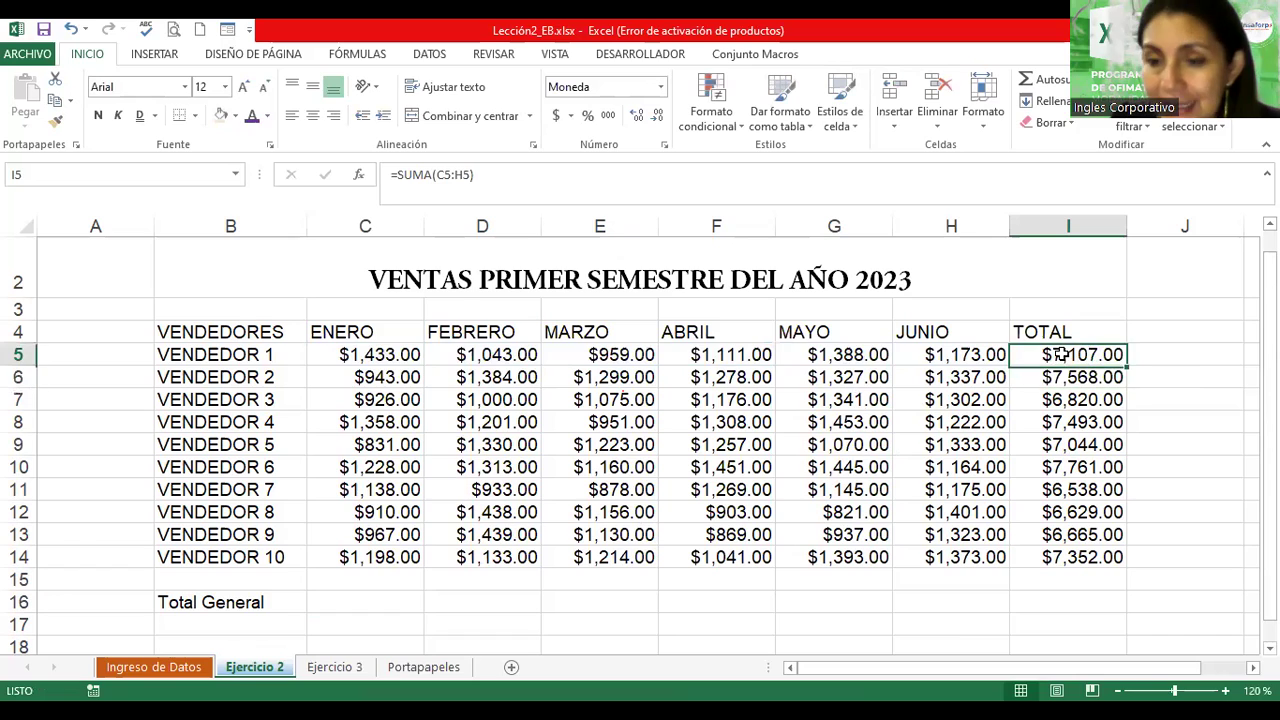
pyautogui.doubleClick(1063, 355)
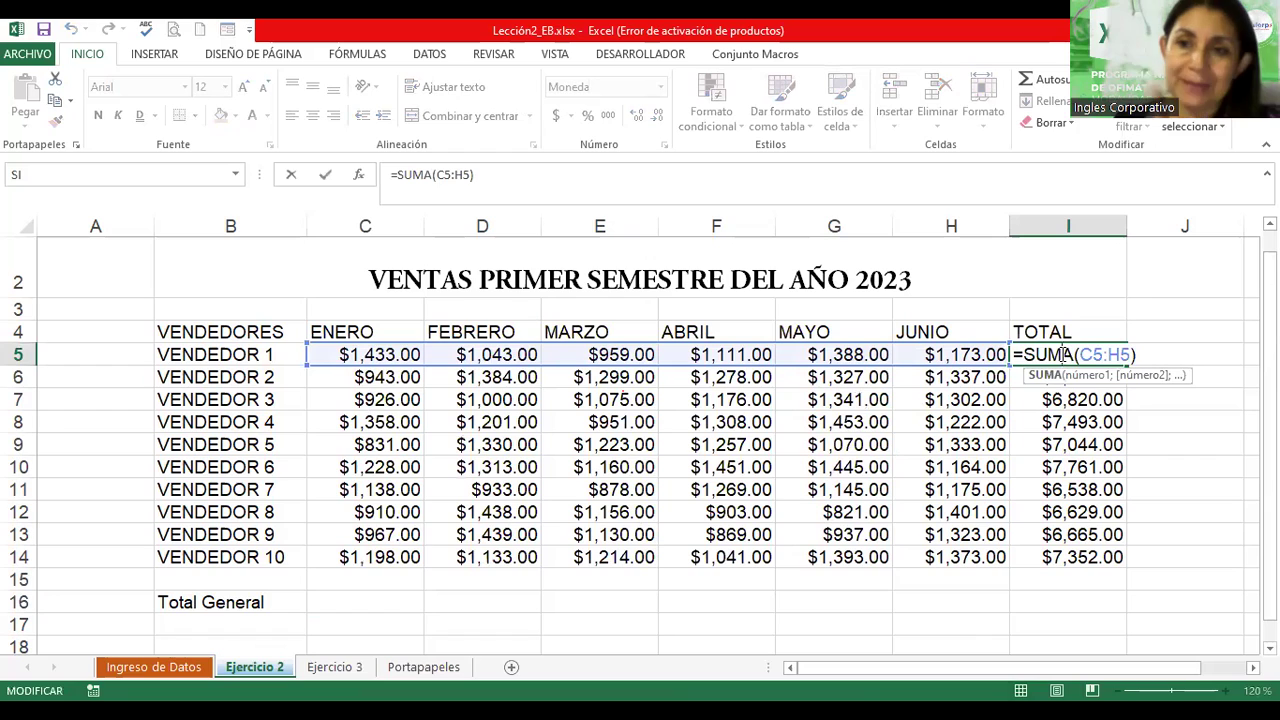
pyautogui.hotkey('ctrl', 'Return')
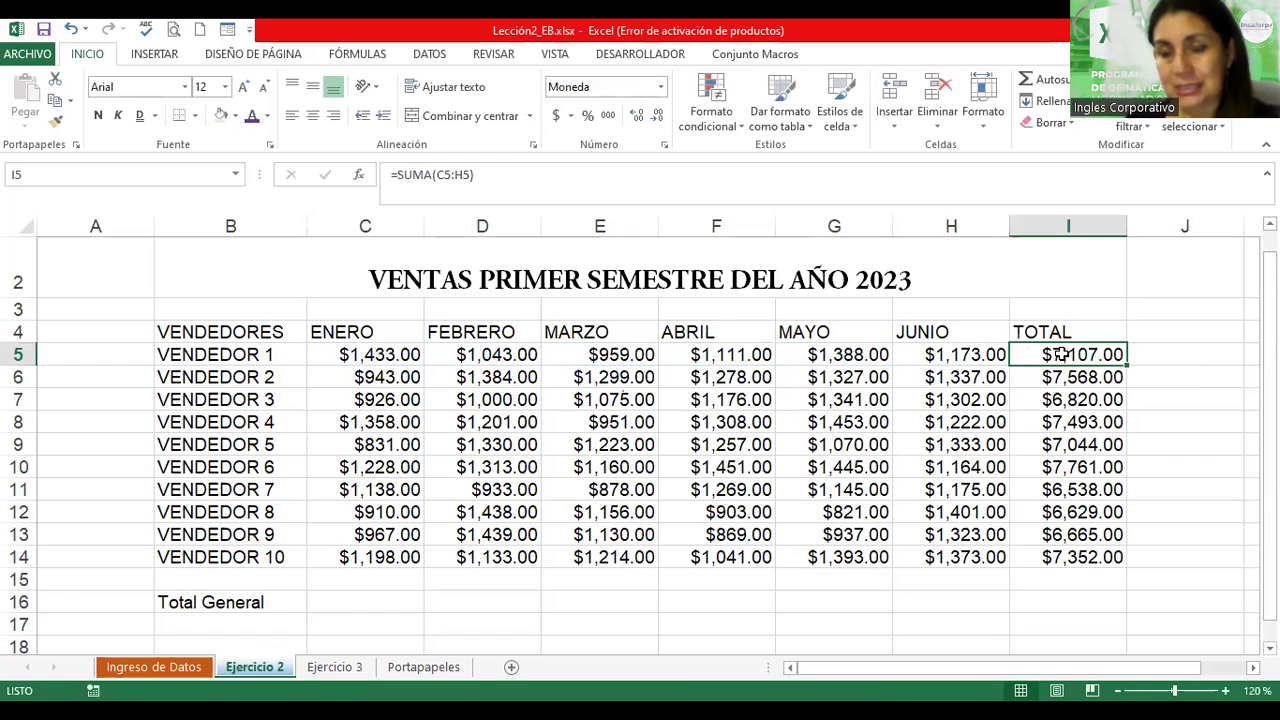
# Step: Enter =suma(C5:C14) in C16 to total January sales at $10,932.00
pyautogui.click(325, 601)
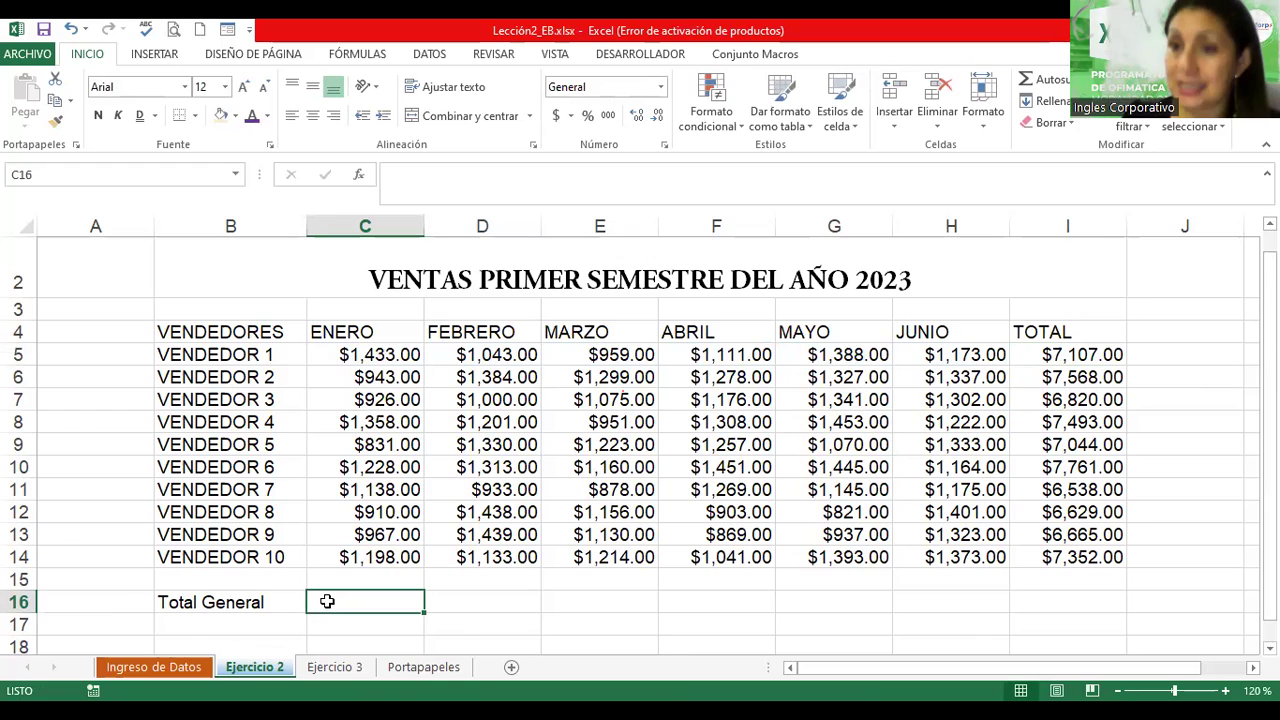
pyautogui.write('=')
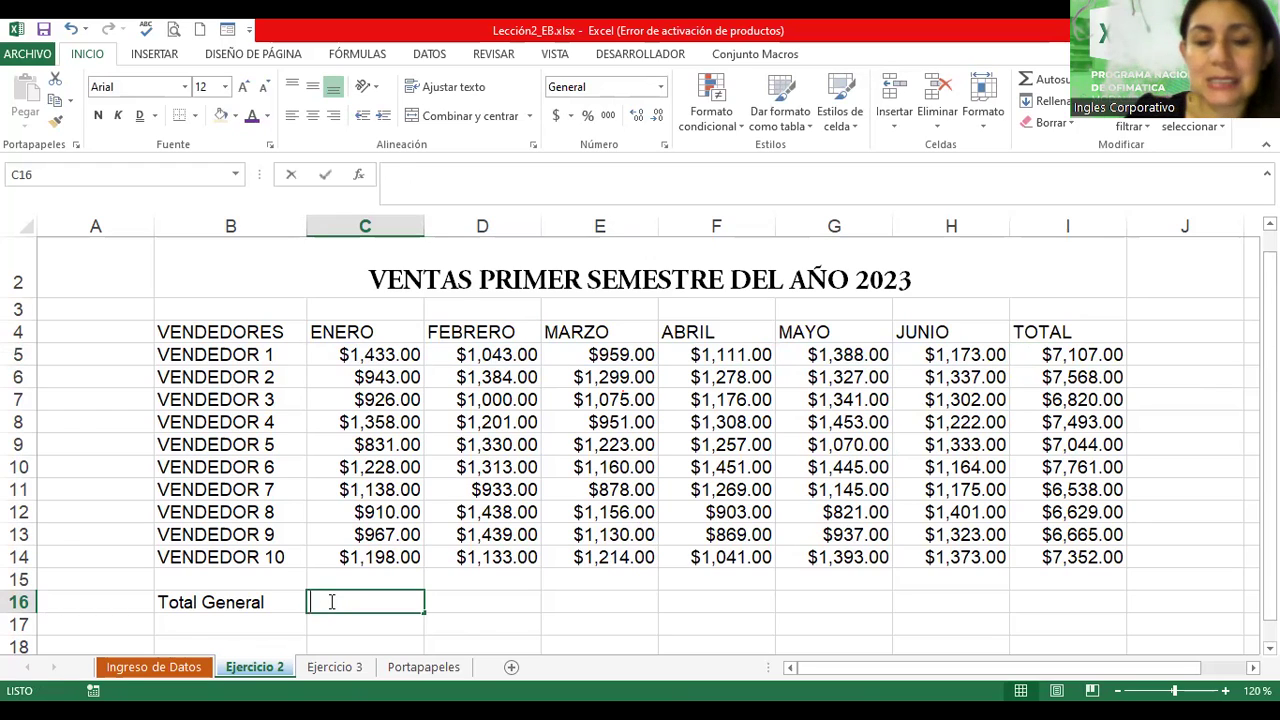
pyautogui.write('suma(')
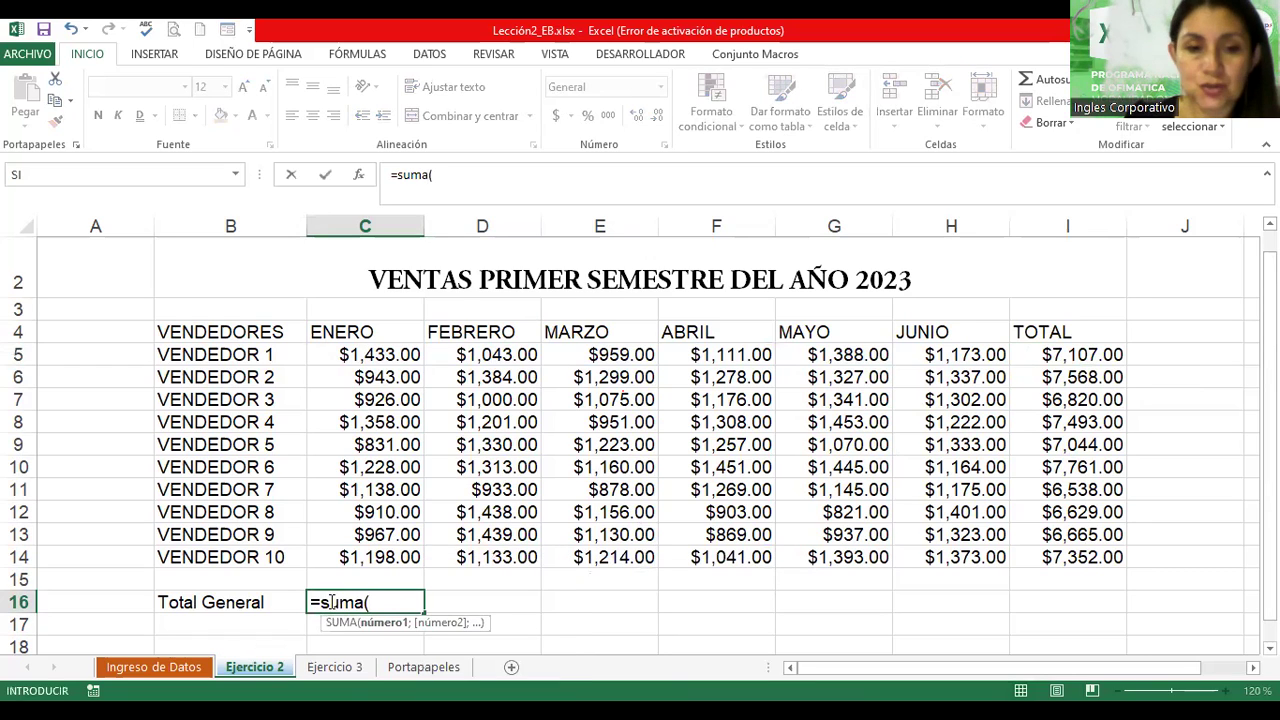
pyautogui.click(378, 355)
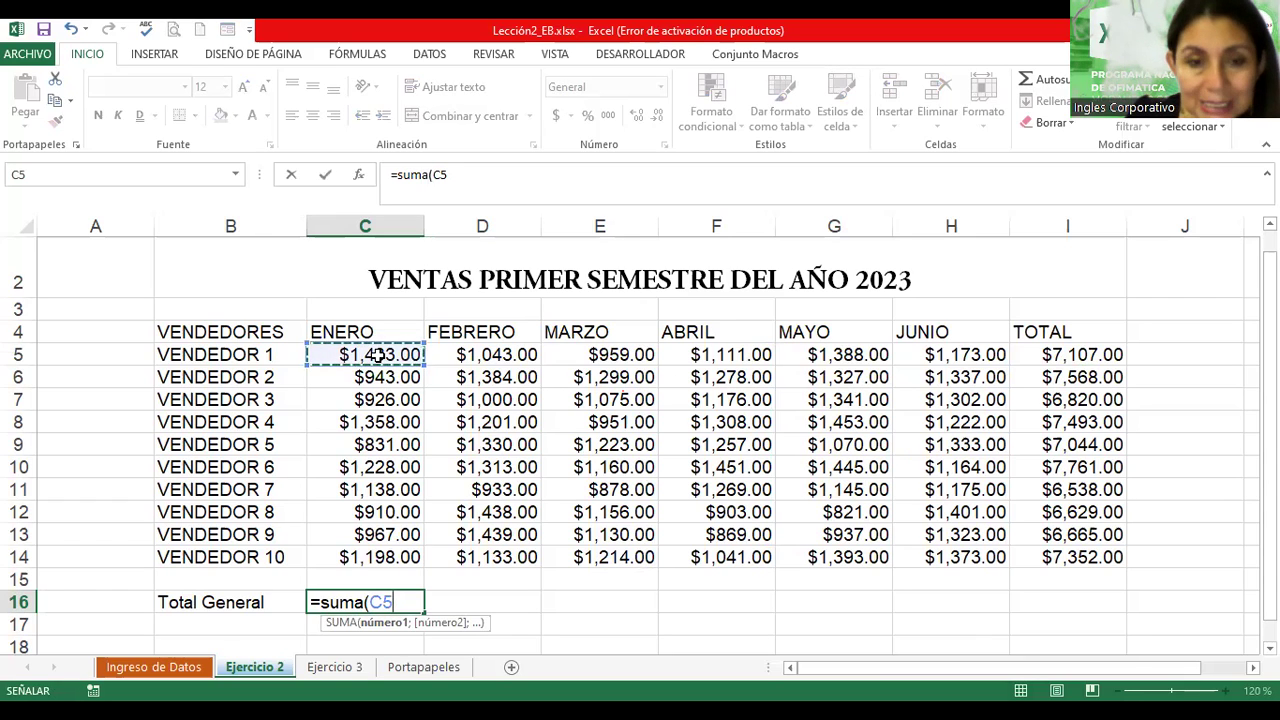
pyautogui.moveTo(378, 355); pyautogui.dragTo(390, 440)
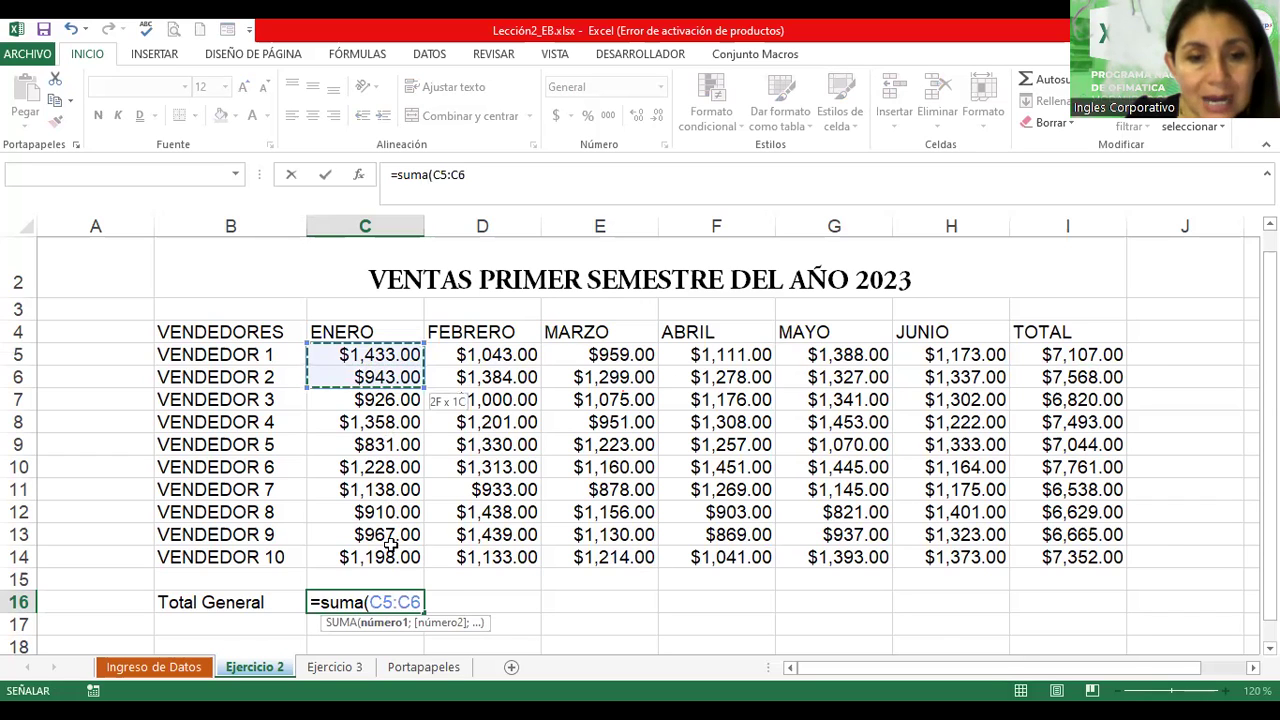
pyautogui.moveTo(390, 440); pyautogui.dragTo(390, 545)
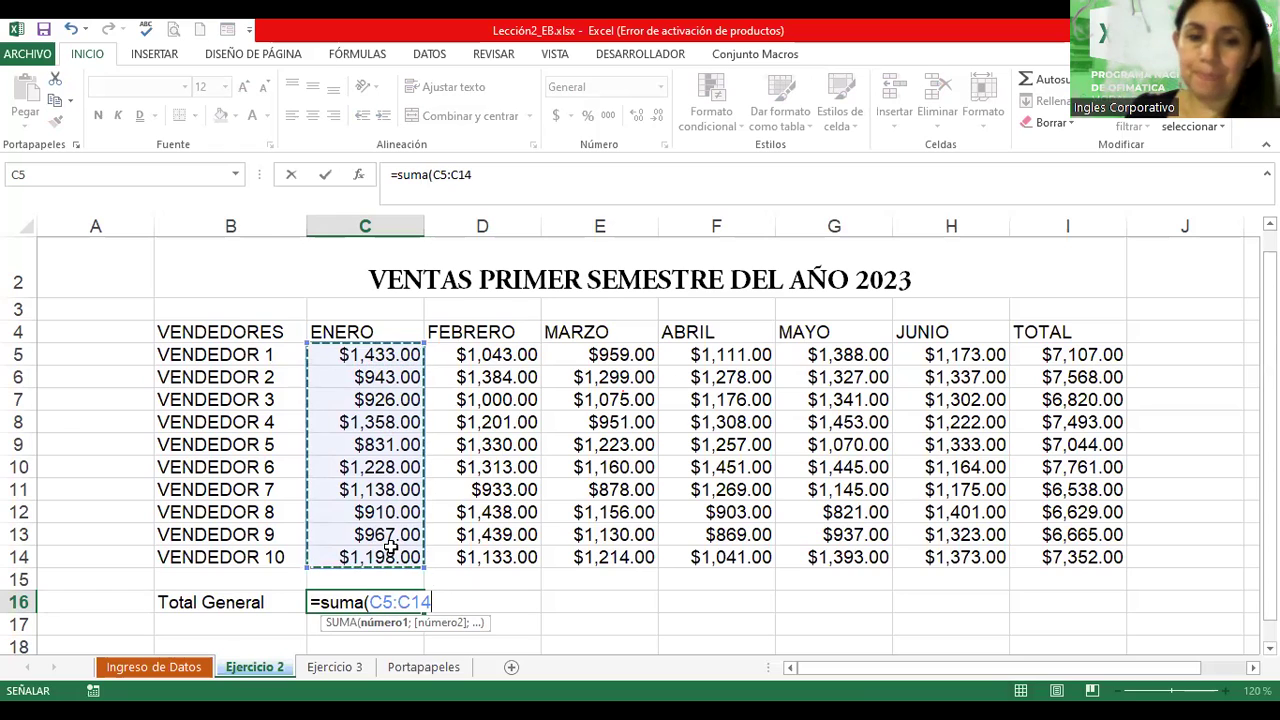
pyautogui.write(')')
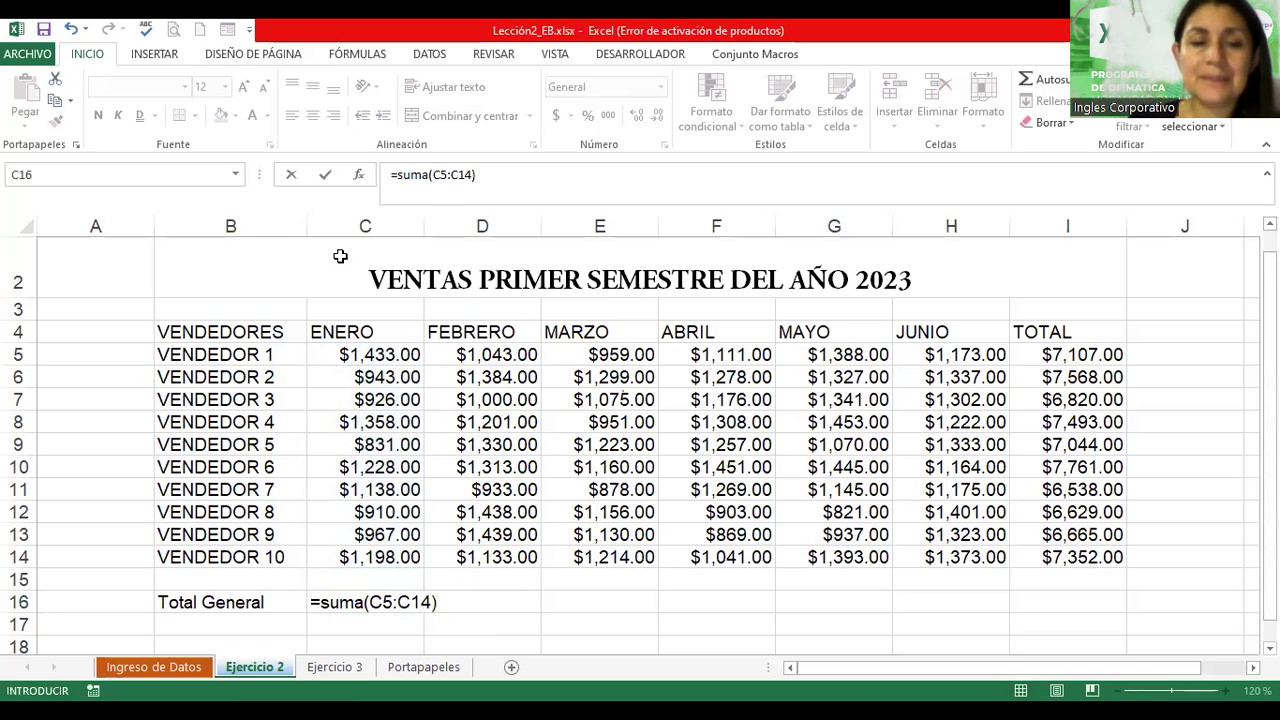
pyautogui.click(444, 602)
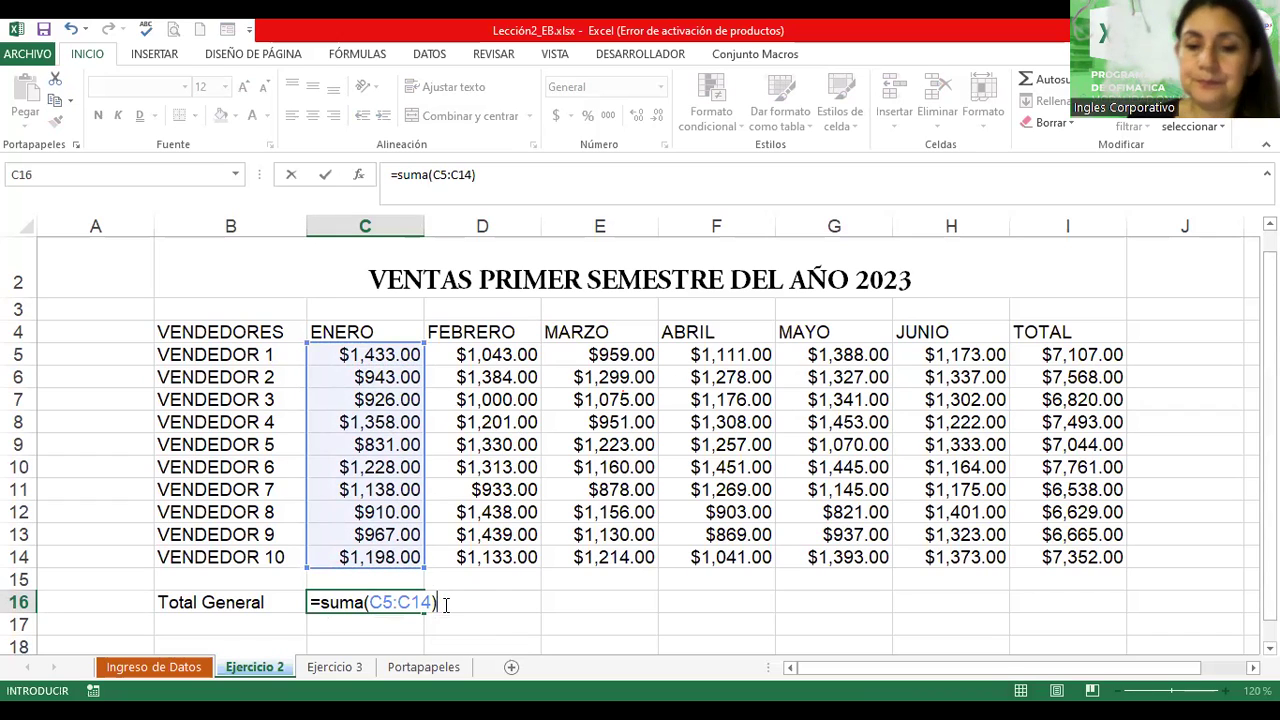
pyautogui.press('Return')
pyautogui.press('Up')
# Step: Enter =SUMA(D5:D14) in D16 to total February at $12,214.00
pyautogui.click(443, 604)
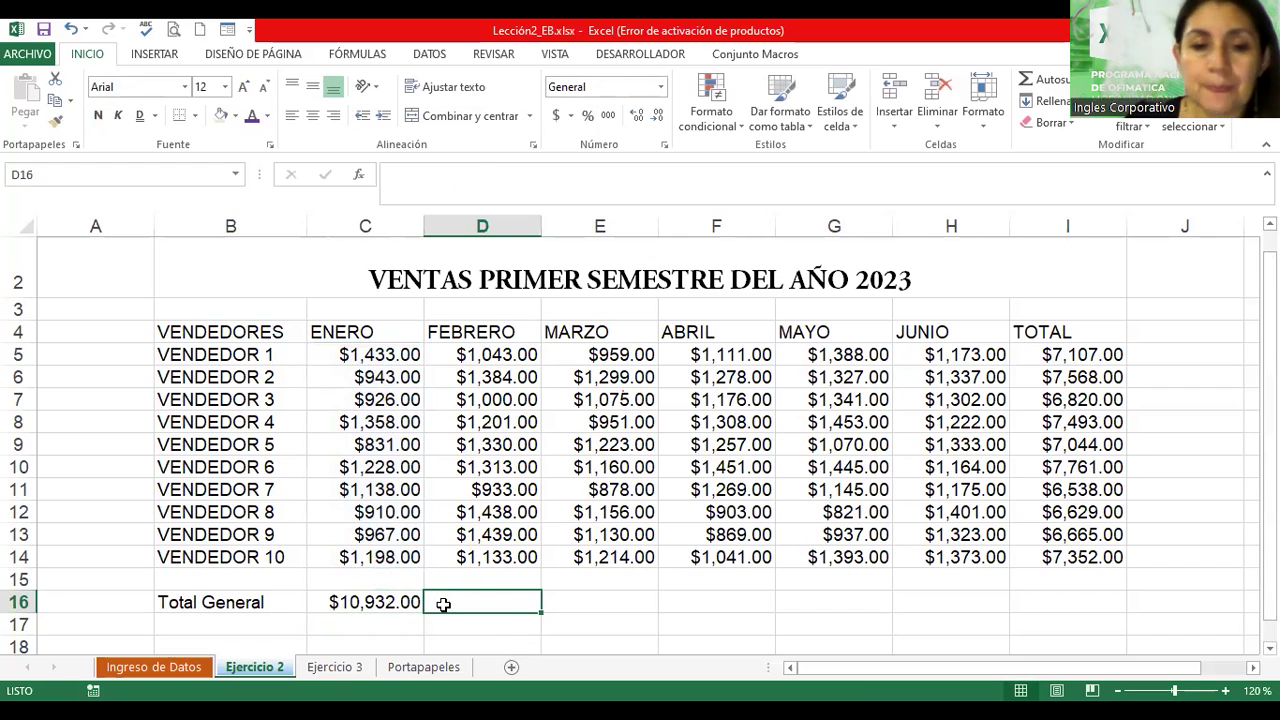
pyautogui.write('=s')
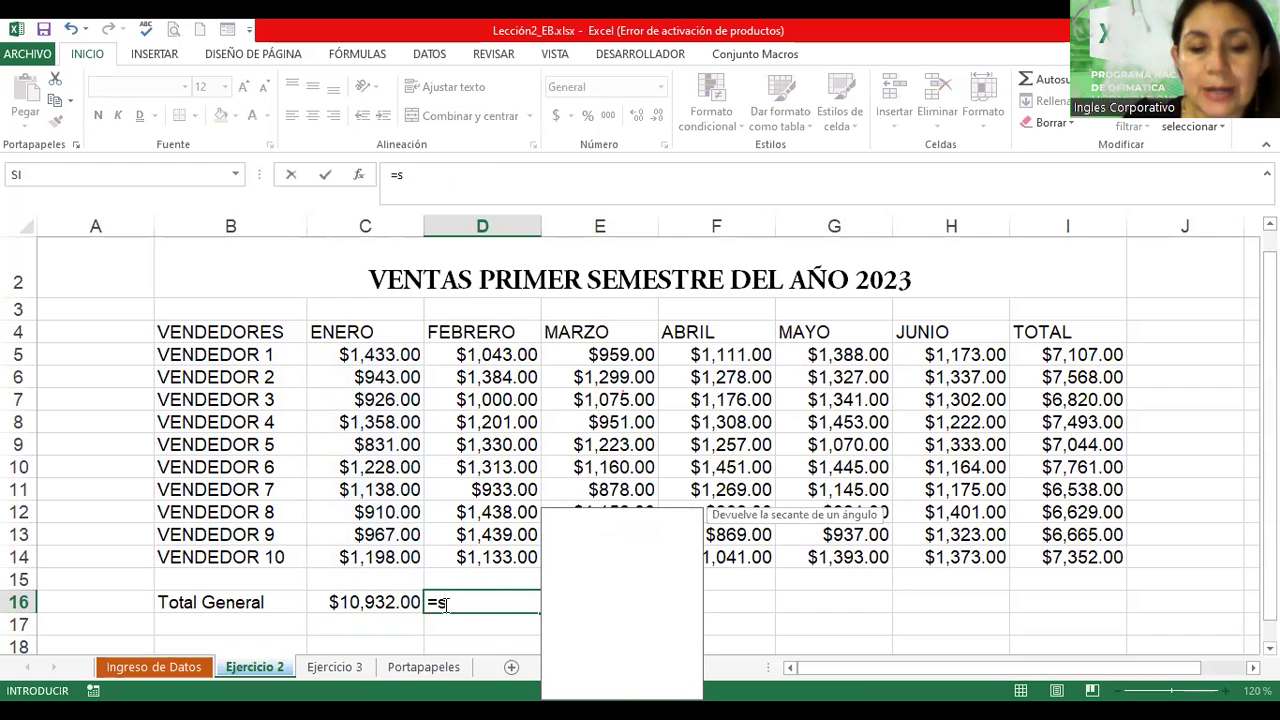
pyautogui.write('uma(')
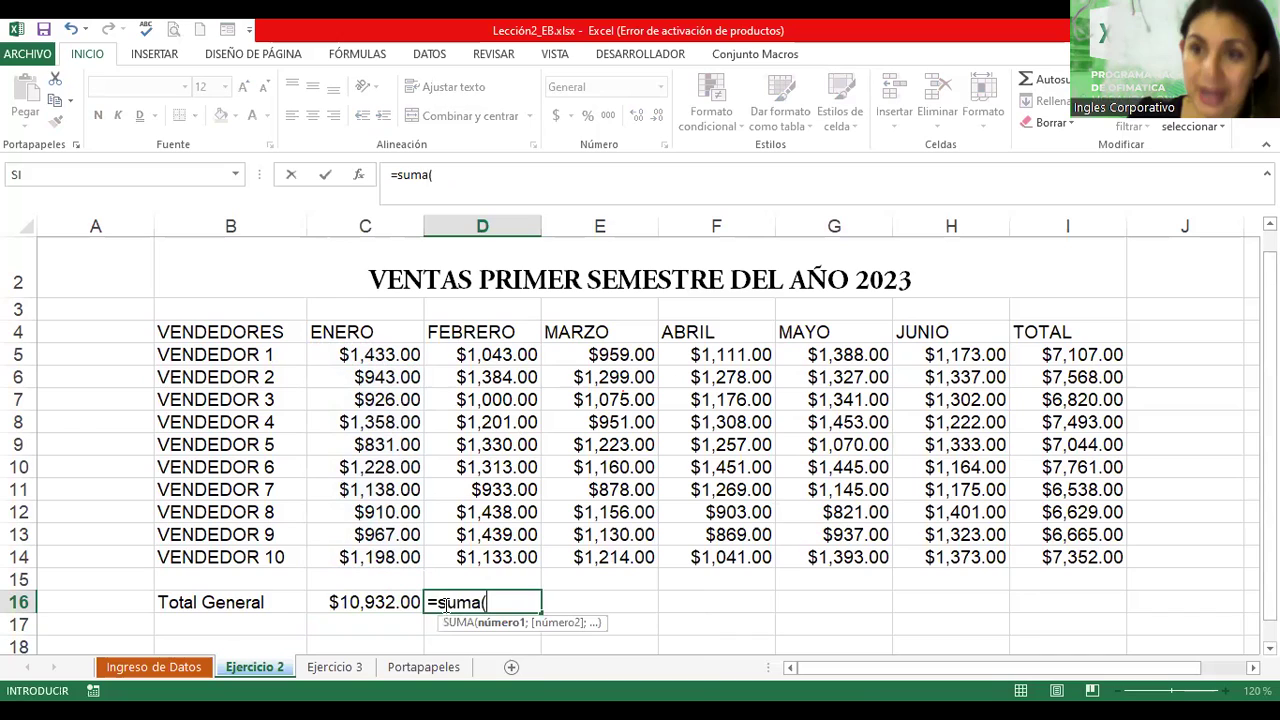
pyautogui.click(497, 352)
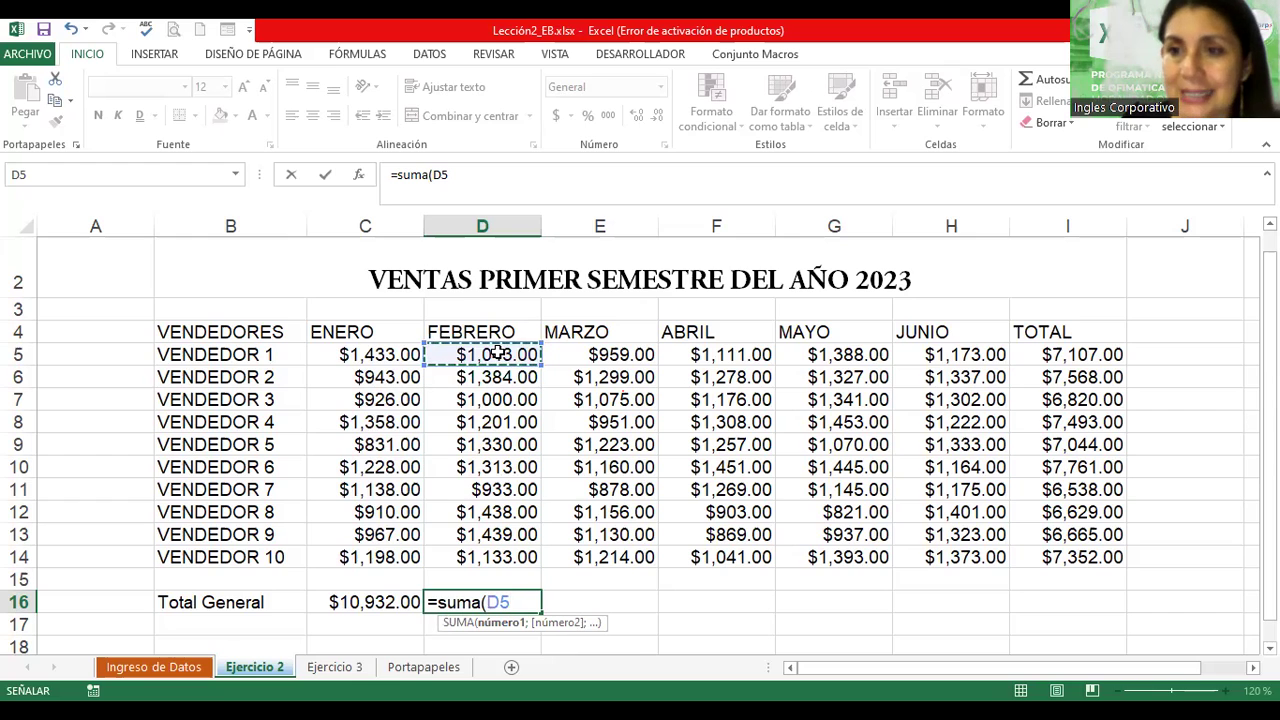
pyautogui.keyDown('shift'); pyautogui.click(510, 557); pyautogui.keyUp('shift')
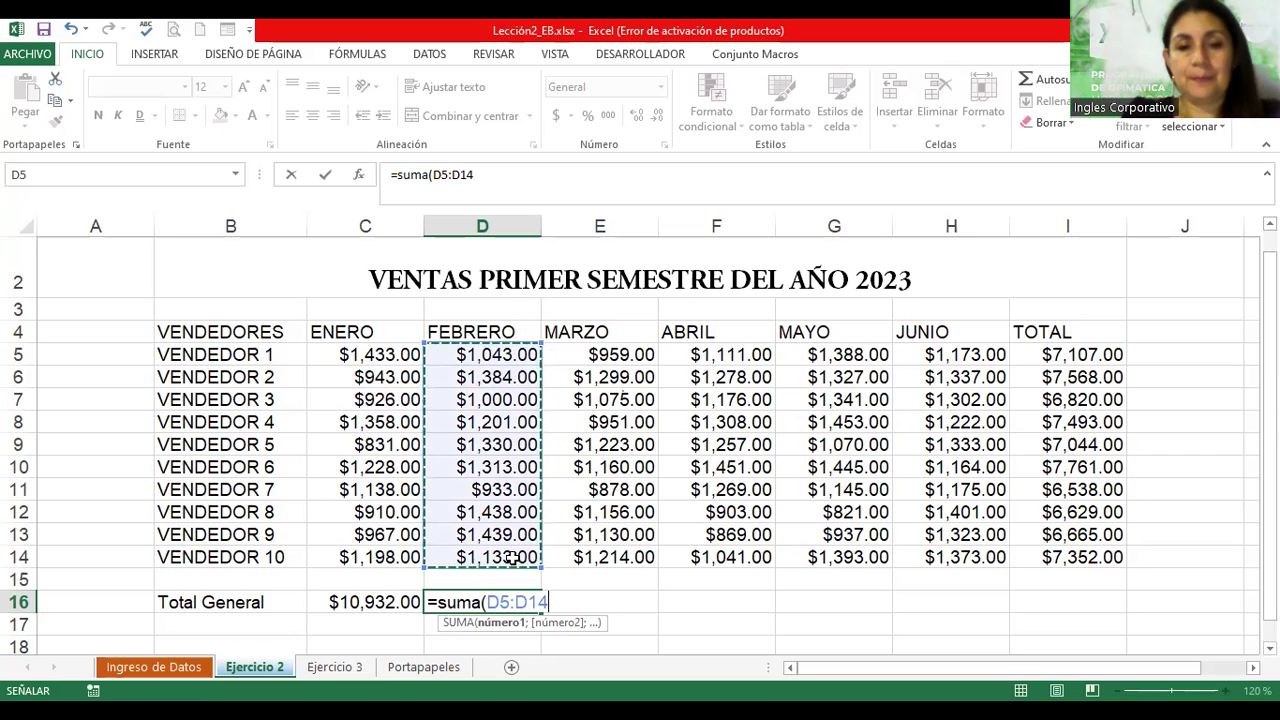
pyautogui.press('Return')
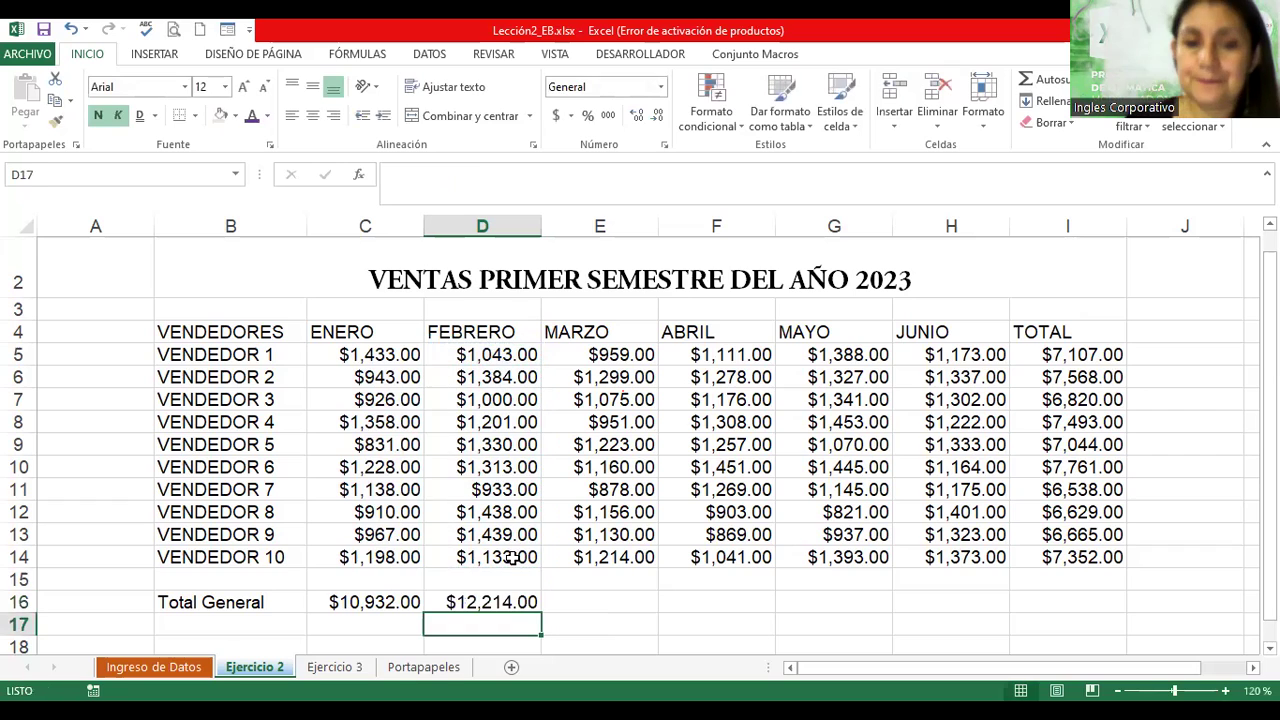
# Step: Enter =SUMA(E5:E14) in E16 for the March total of $11,045.00, and start F16's SUMA formula
pyautogui.press('Up')
pyautogui.press('Right')
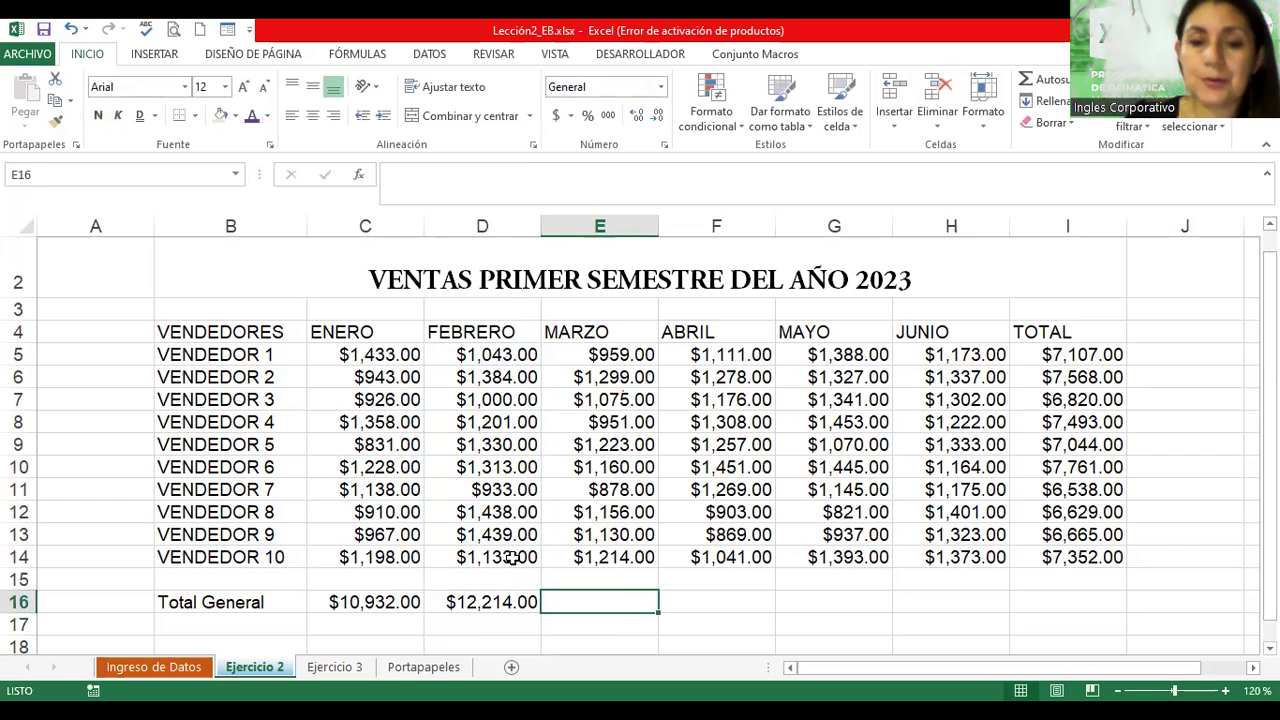
pyautogui.write('=suma(')
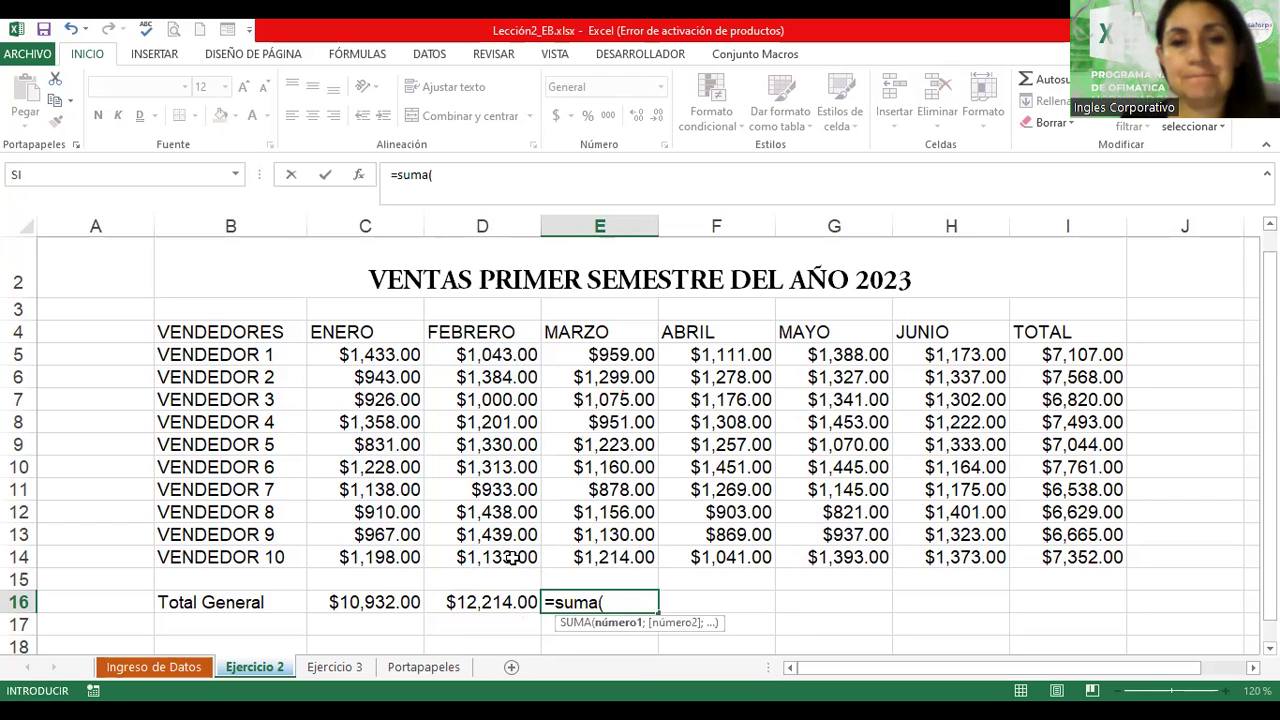
pyautogui.click(624, 354)
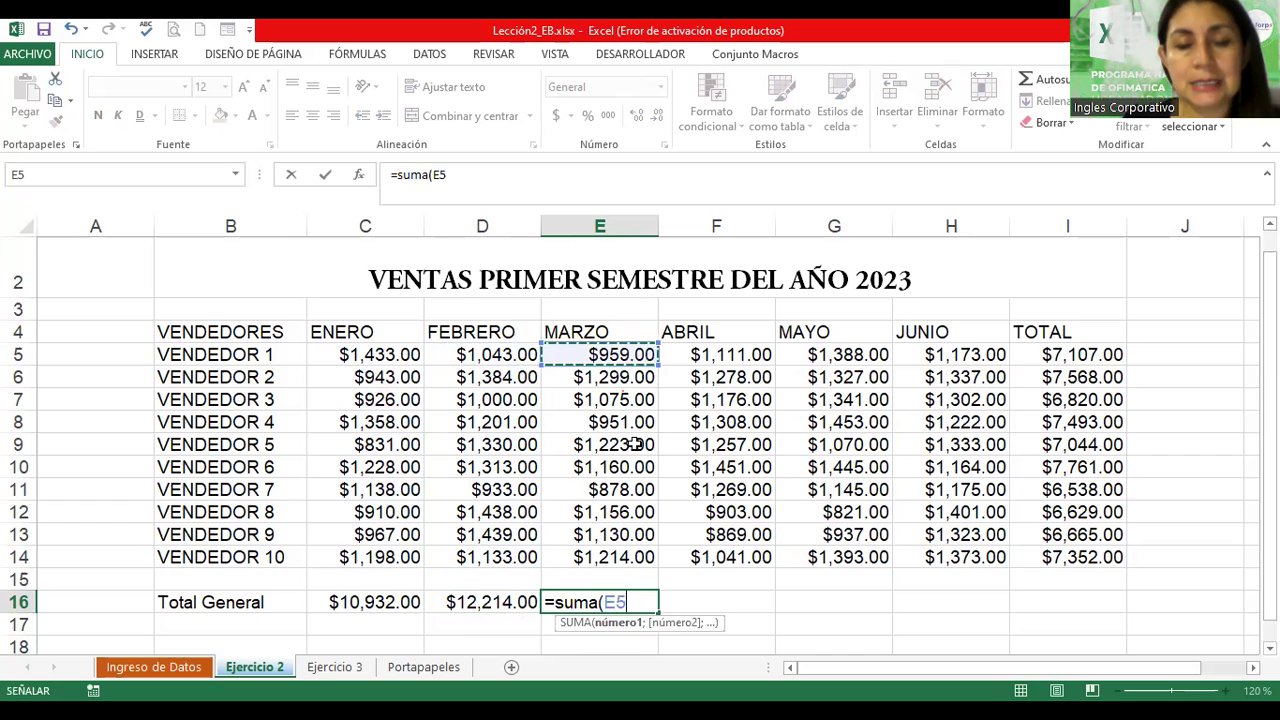
pyautogui.keyDown('shift'); pyautogui.click(634, 552); pyautogui.keyUp('shift')
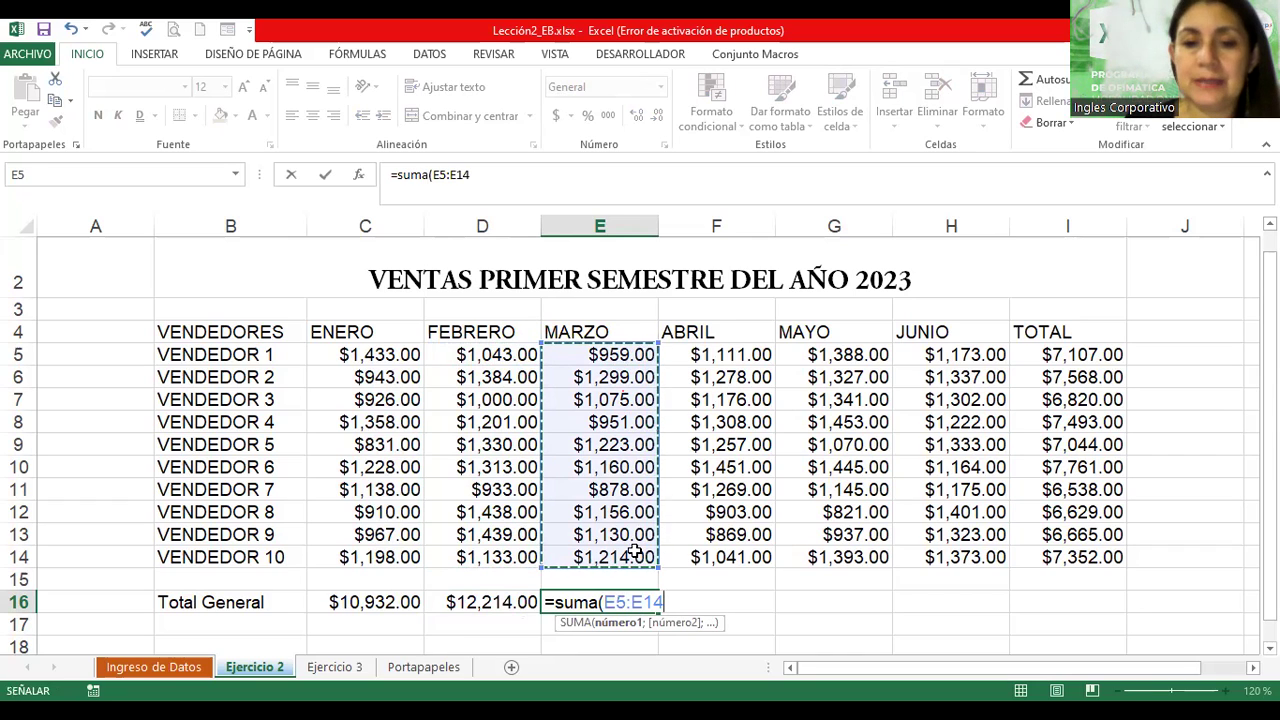
pyautogui.press('Return')
pyautogui.press('Up')
pyautogui.press('Right')
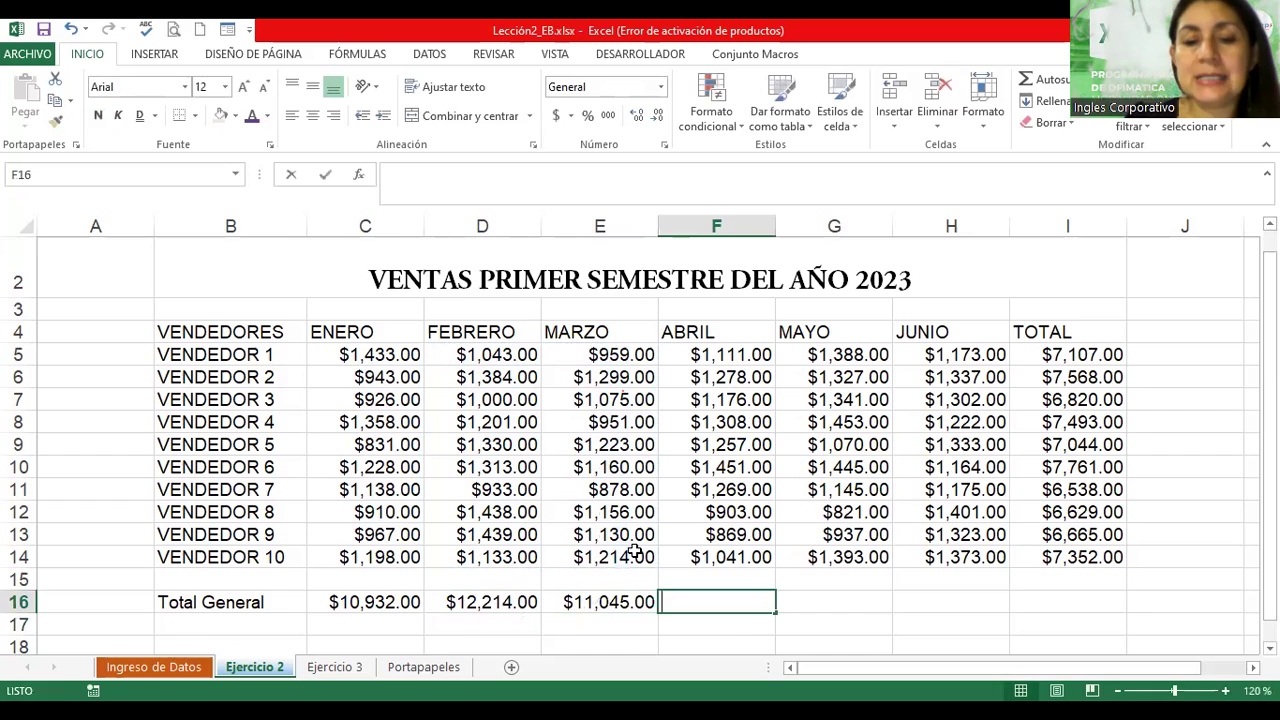
pyautogui.write('=')
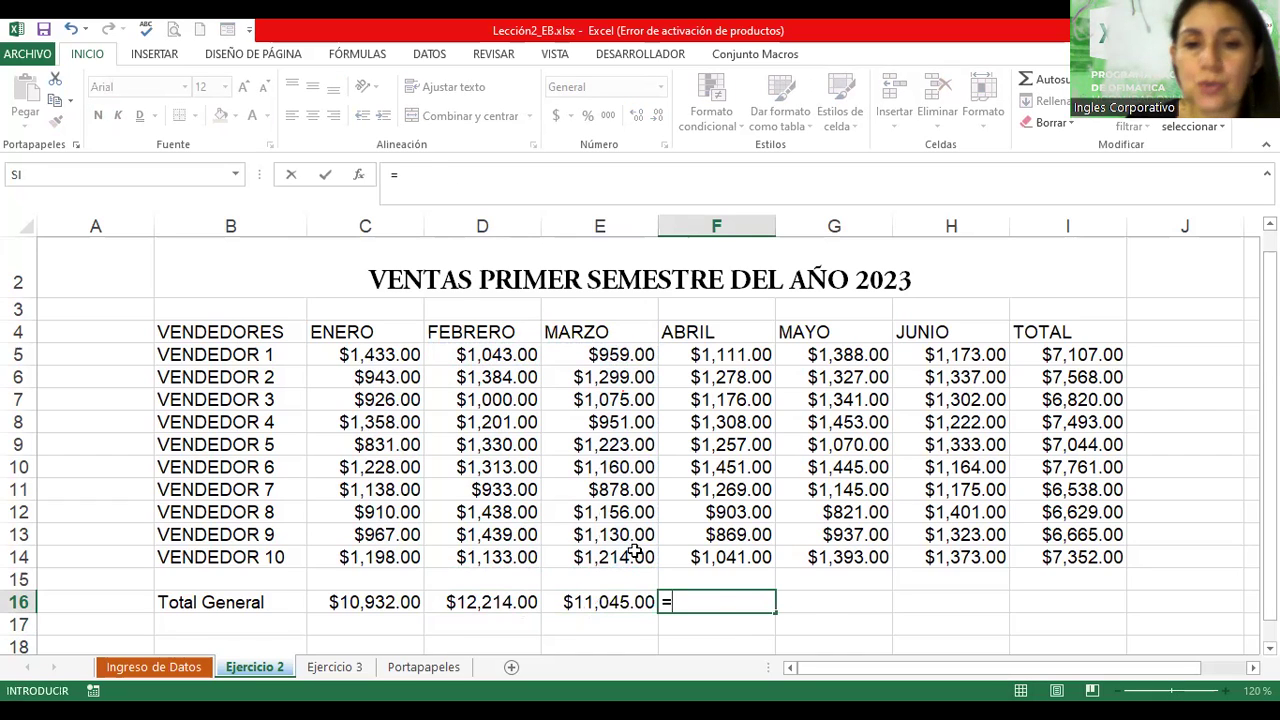
pyautogui.write('suma(')
# Step: Complete F16 as =SUMA(F5:F14), giving the April total $11,663.00
pyautogui.click(694, 356)
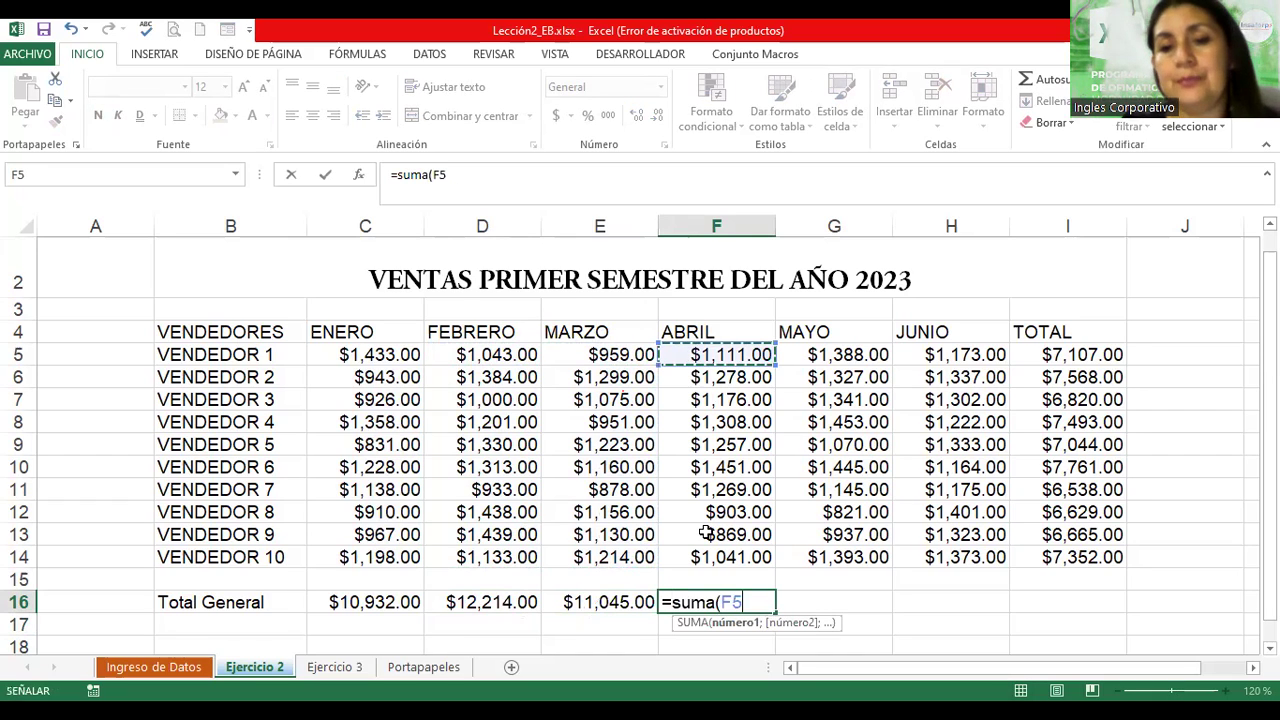
pyautogui.moveTo(694, 378); pyautogui.dragTo(706, 560)
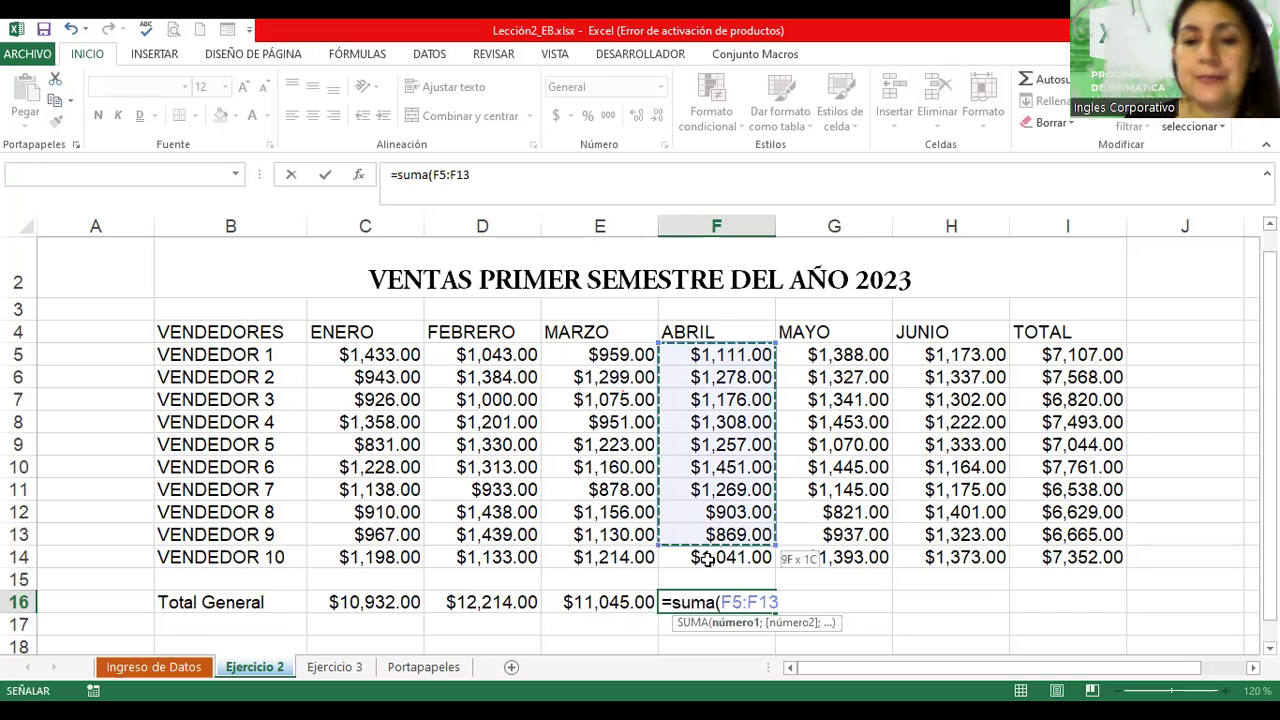
pyautogui.press('Return')
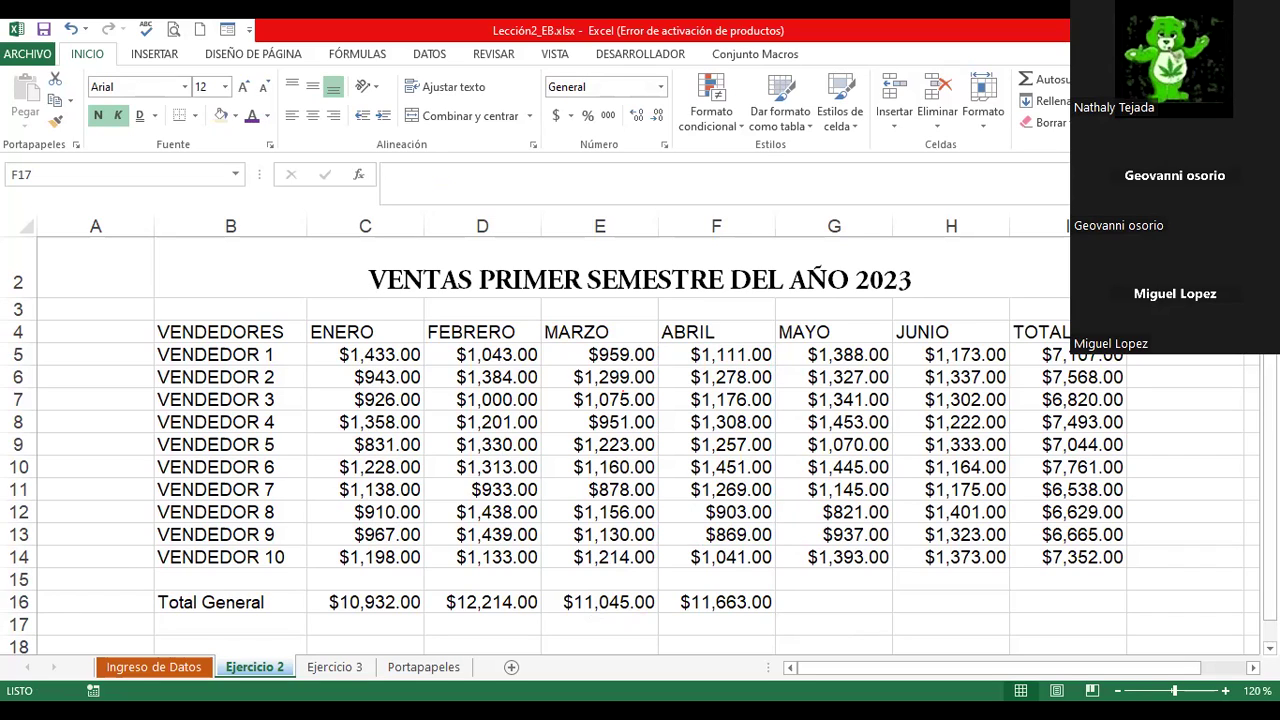
# Step: Enter =SUMA(G5:G14) in G16 for the May total of $12,320.00
pyautogui.click(810, 601)
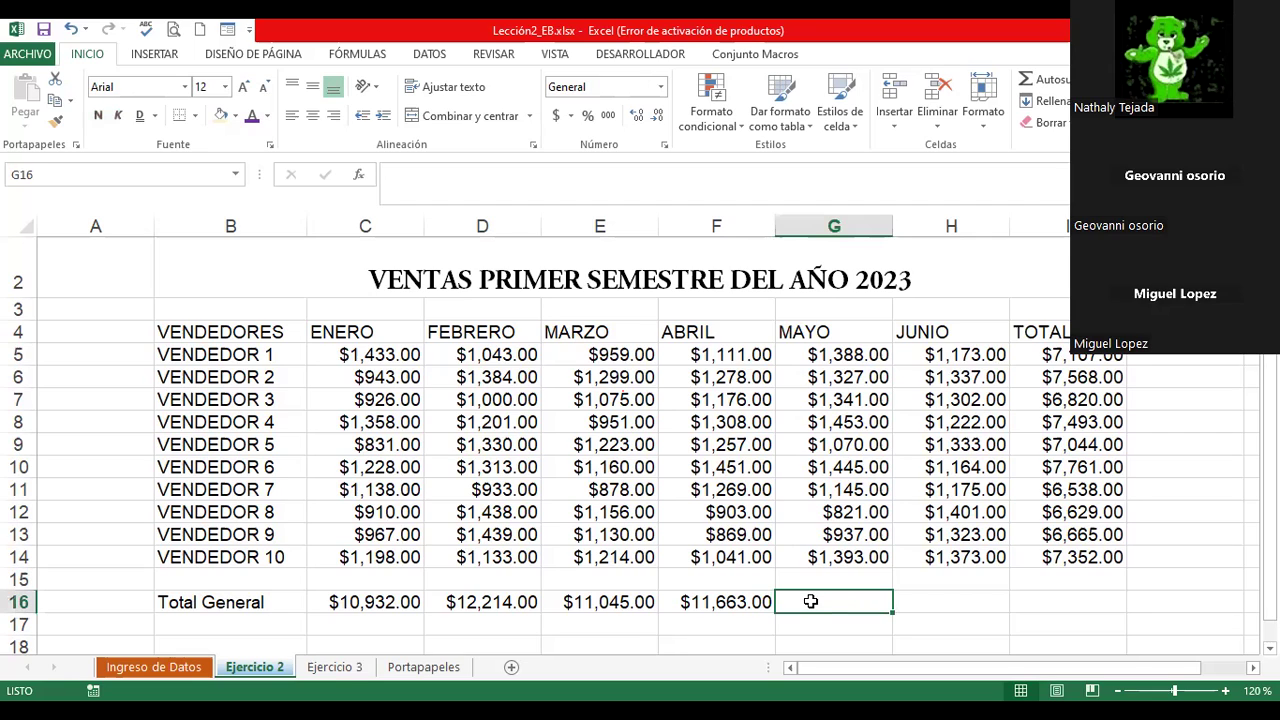
pyautogui.write('=')
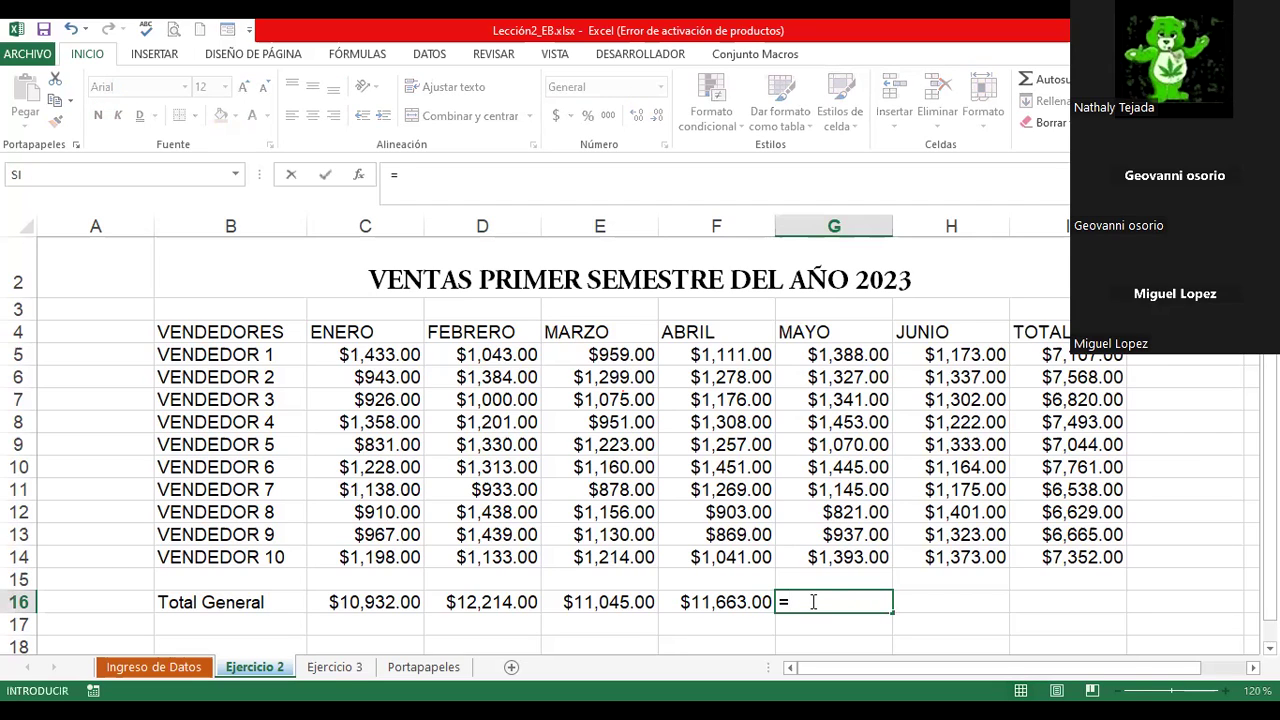
pyautogui.write('suma(')
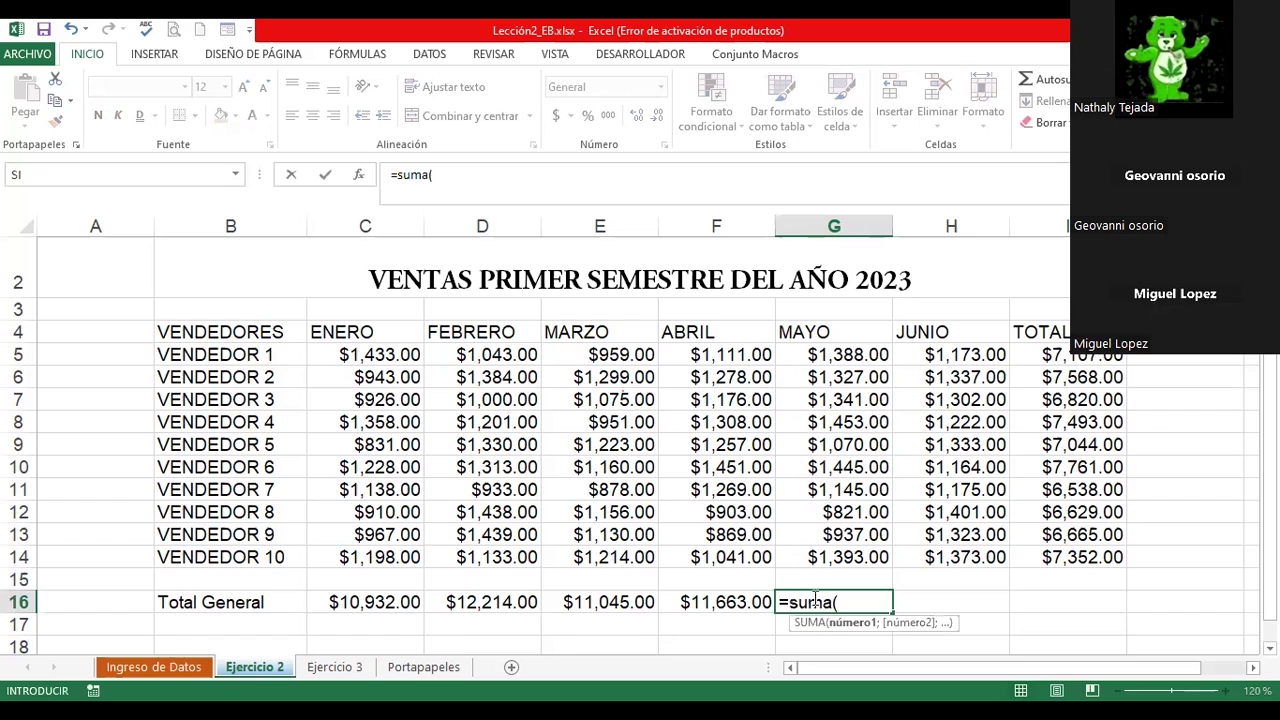
pyautogui.scroll(-1, 812, 375)
pyautogui.scroll(-1, 812, 375)
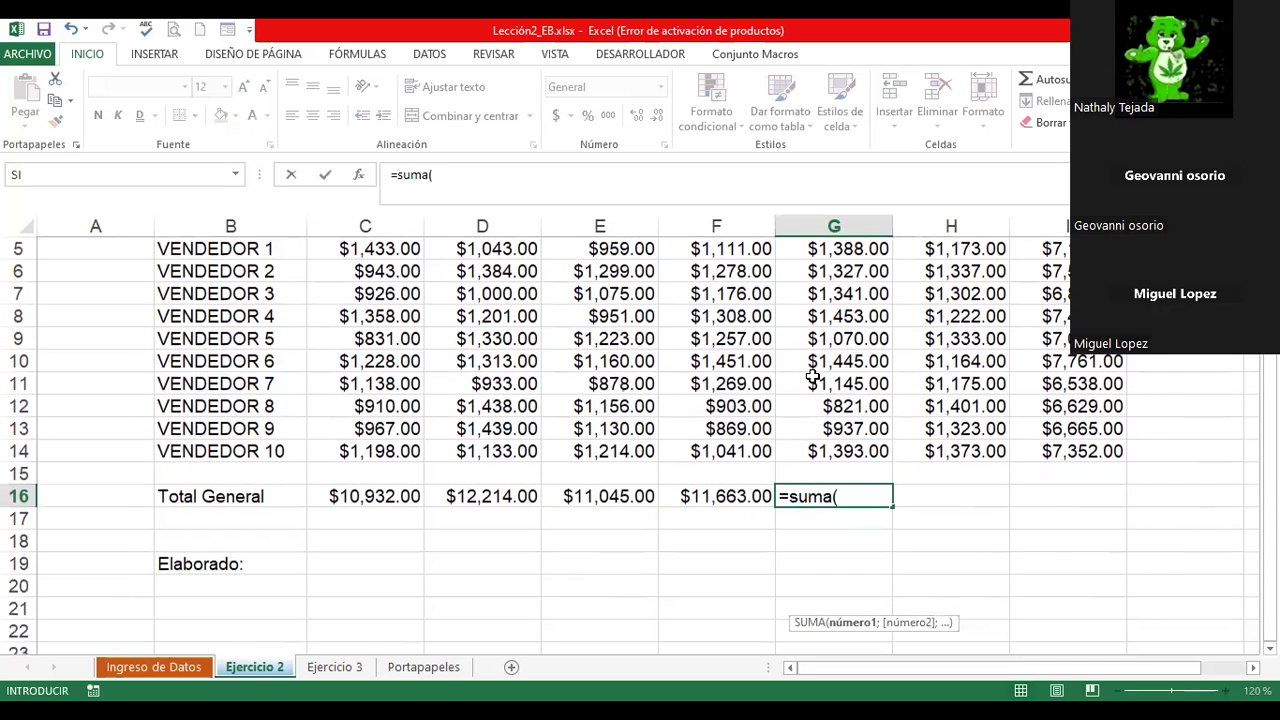
pyautogui.click(843, 258)
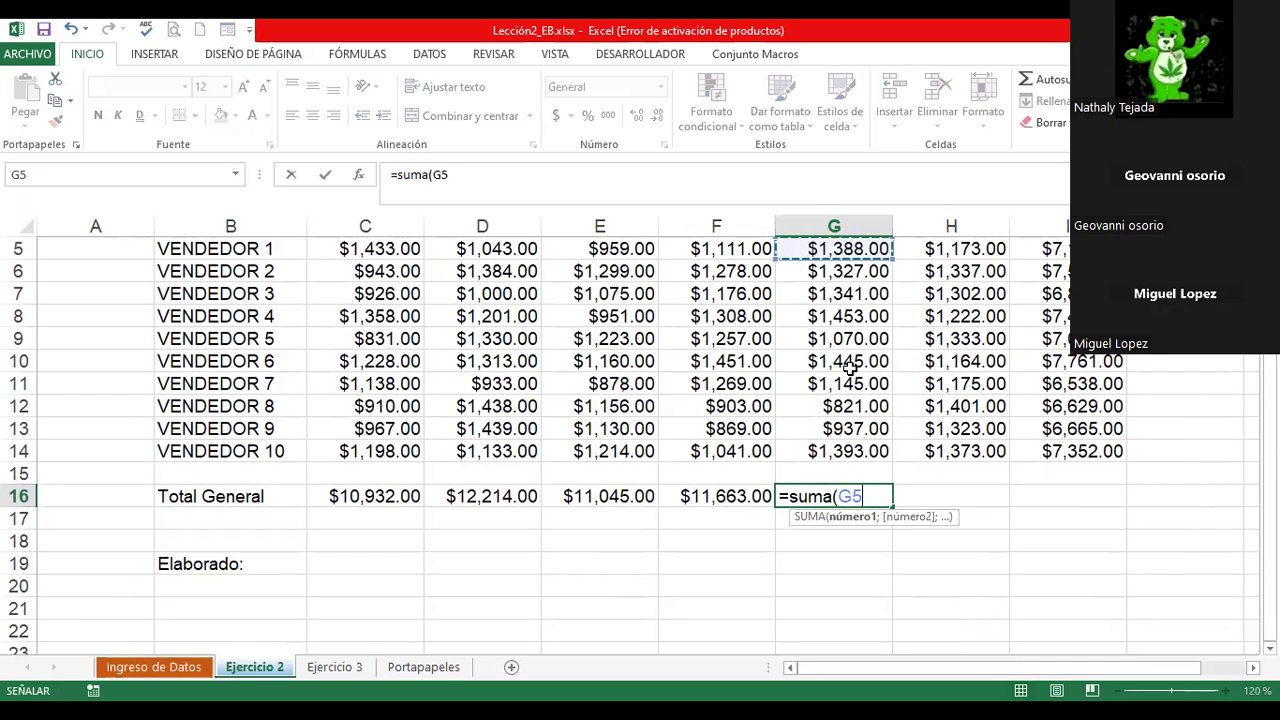
pyautogui.keyDown('shift'); pyautogui.click(858, 445); pyautogui.keyUp('shift')
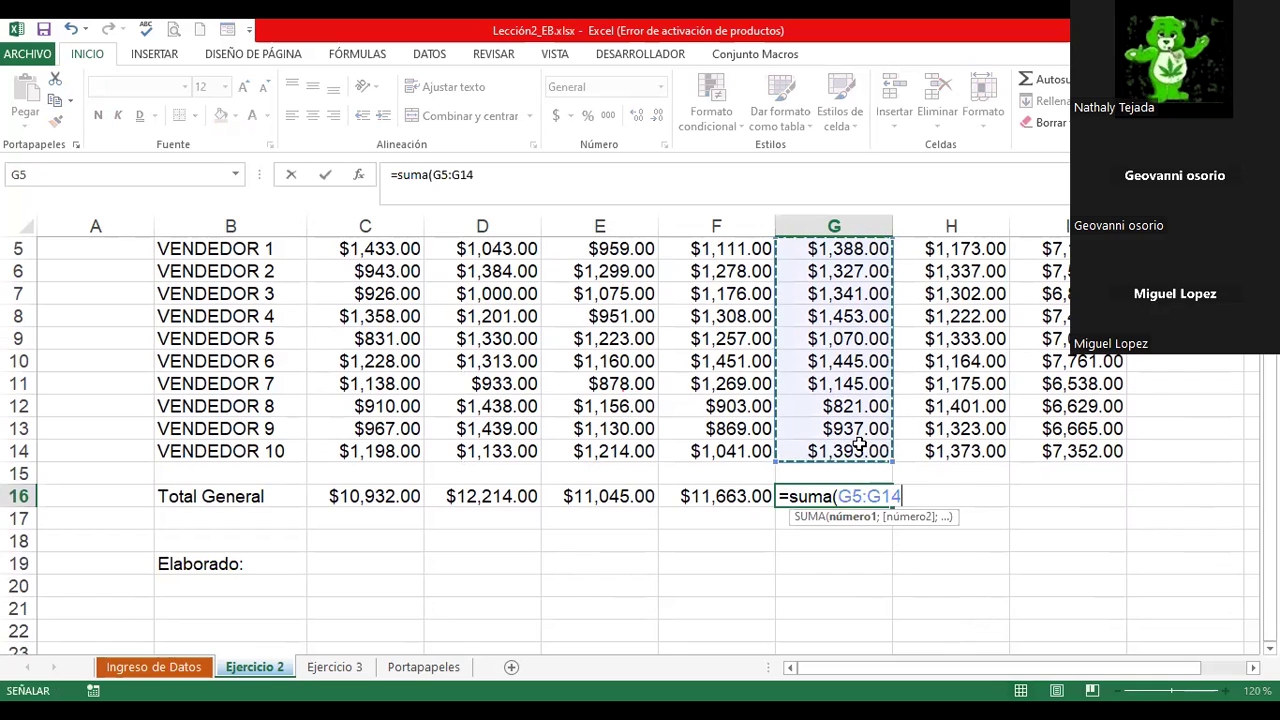
pyautogui.press('Return')
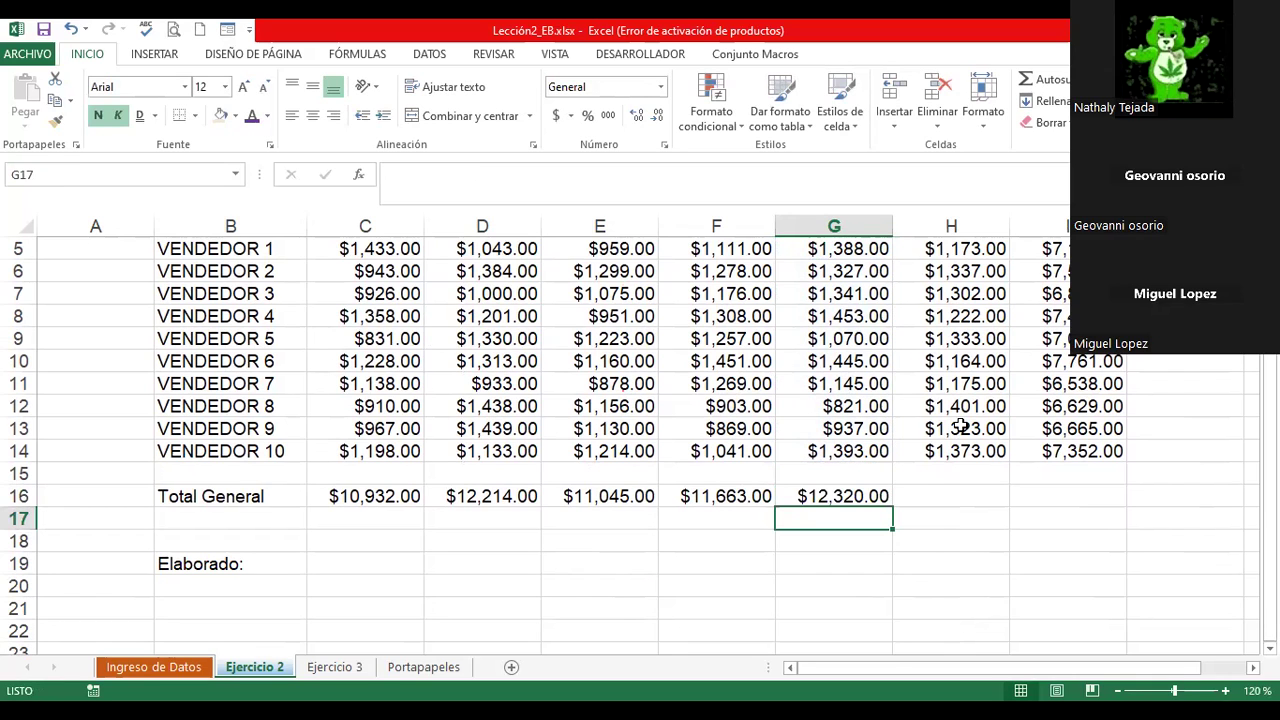
pyautogui.scroll(1, 834, 400)
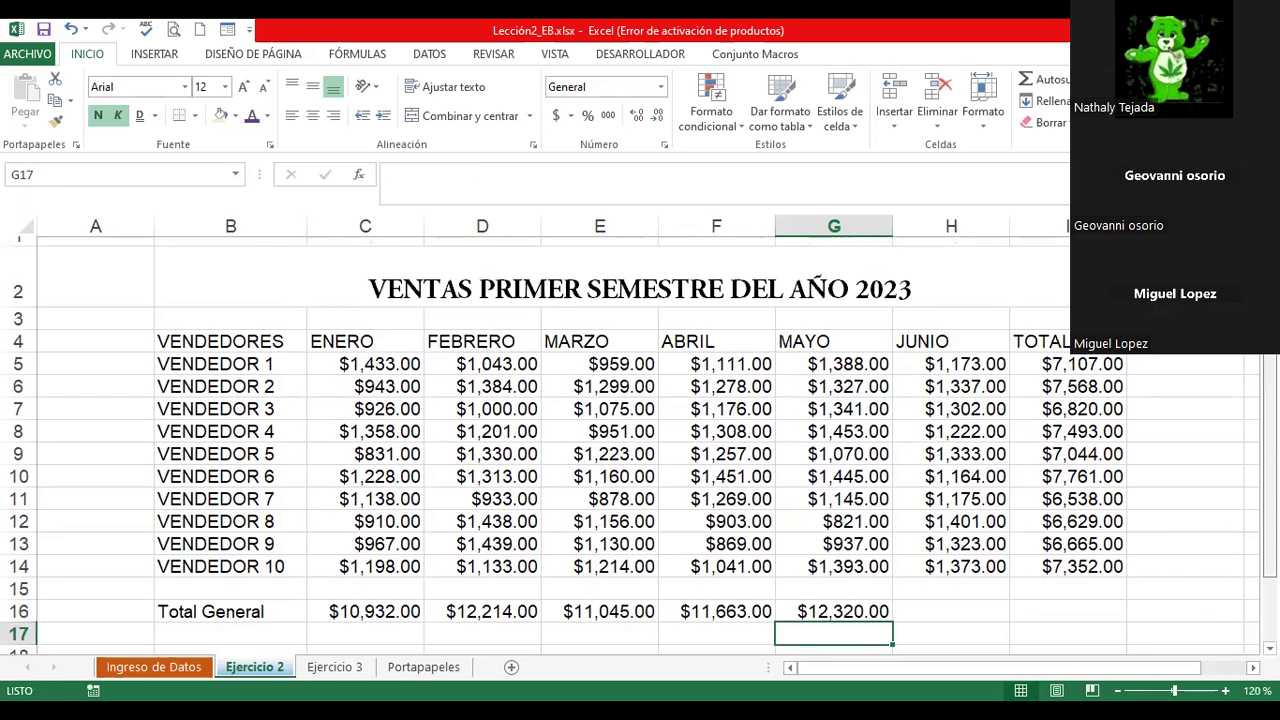
pyautogui.click(834, 355)
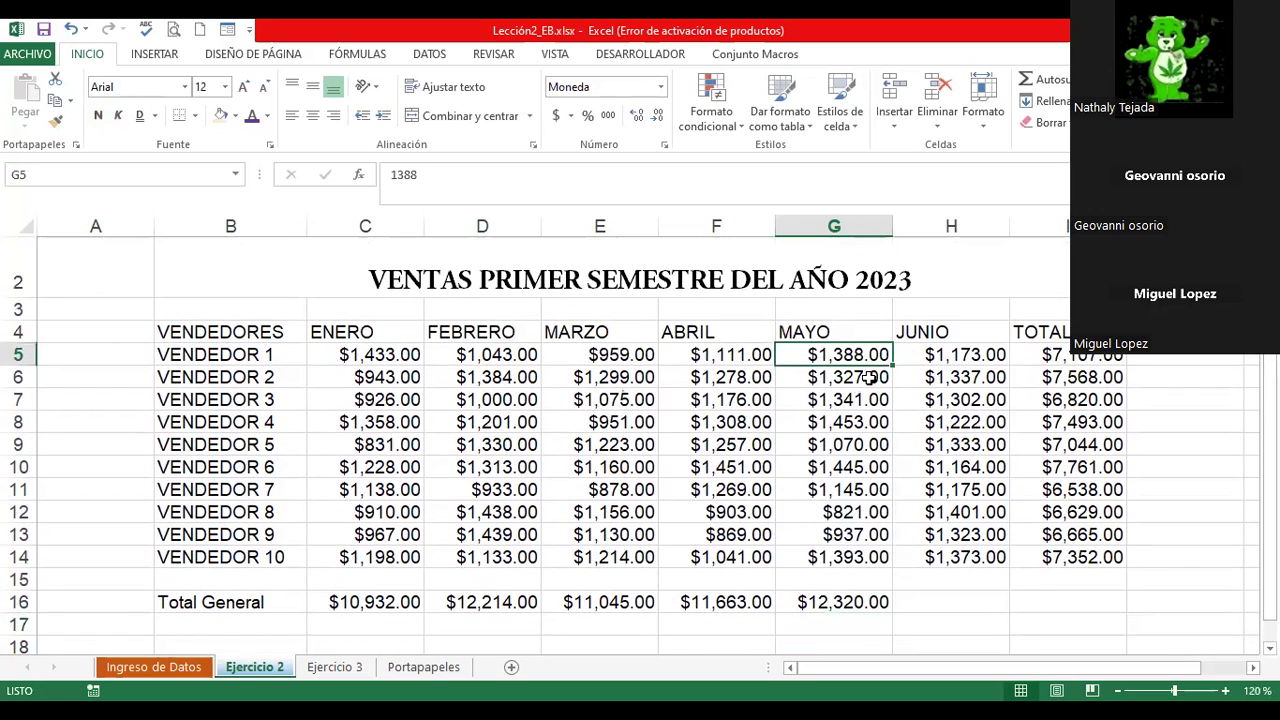
# Step: Enter =SUMA(H5:H14) in H16 to total June at $12,803.00
pyautogui.click(943, 596)
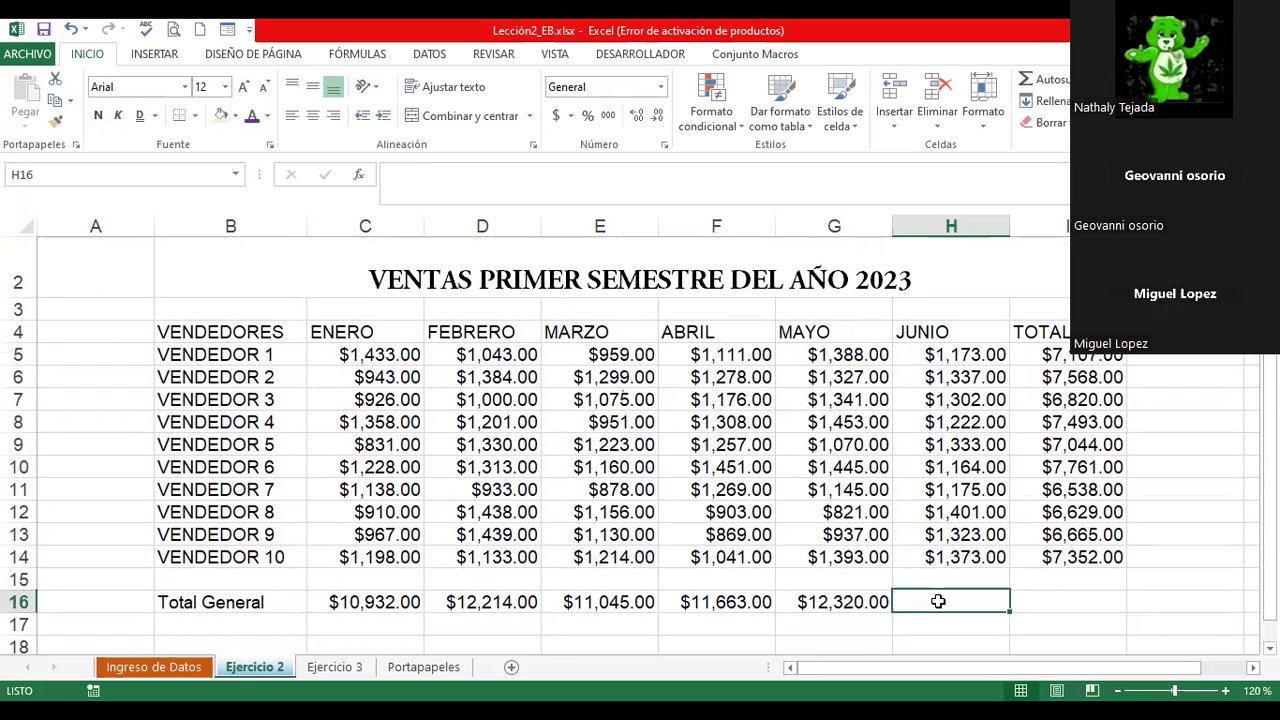
pyautogui.write('=s')
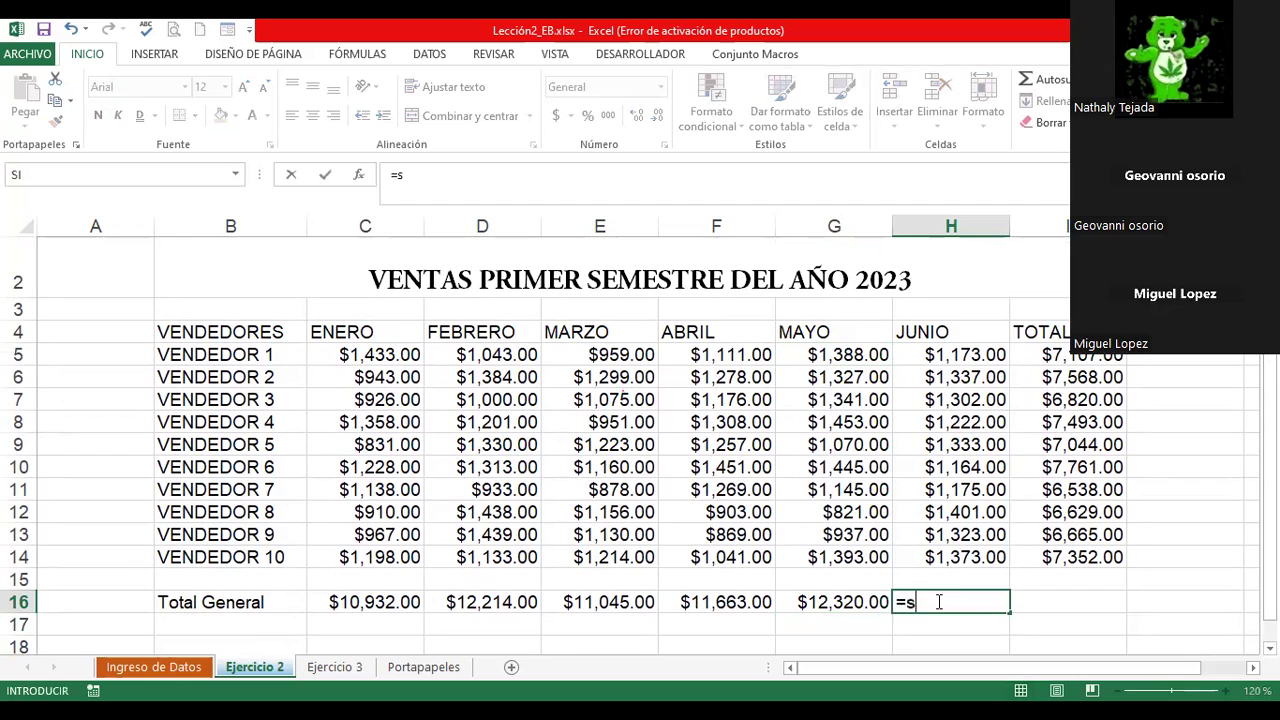
pyautogui.write('uma(')
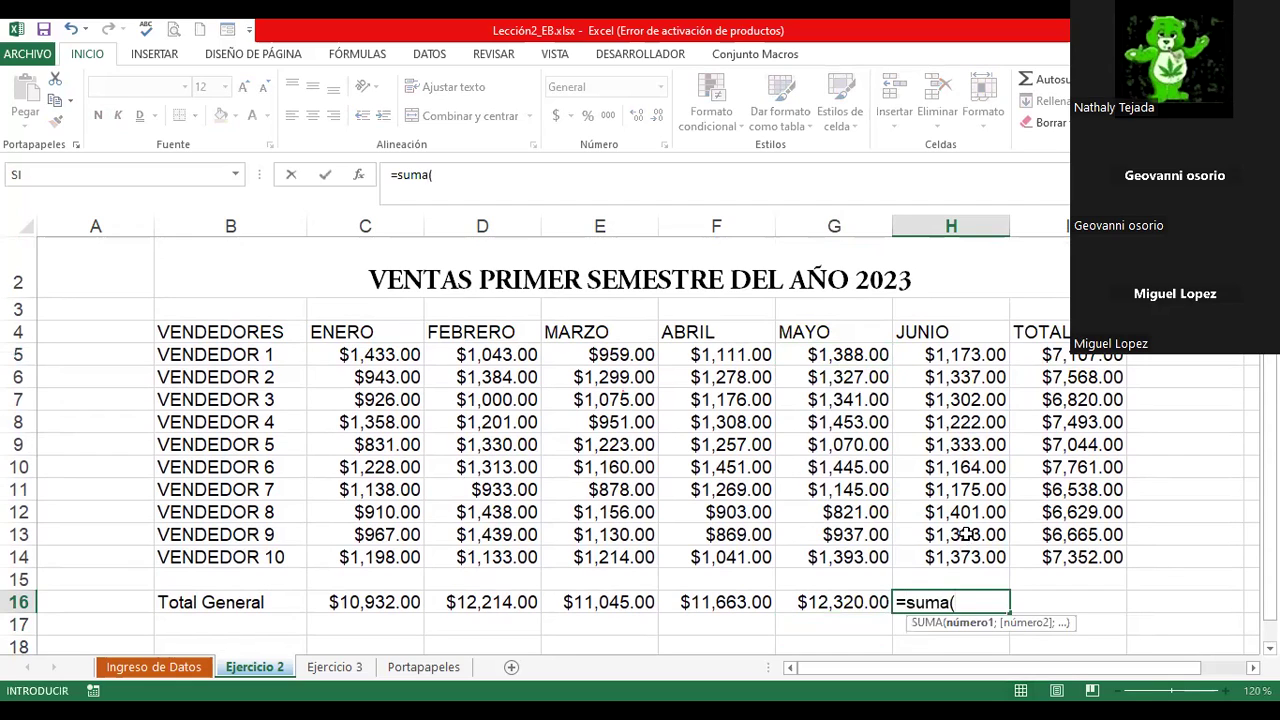
pyautogui.click(943, 355)
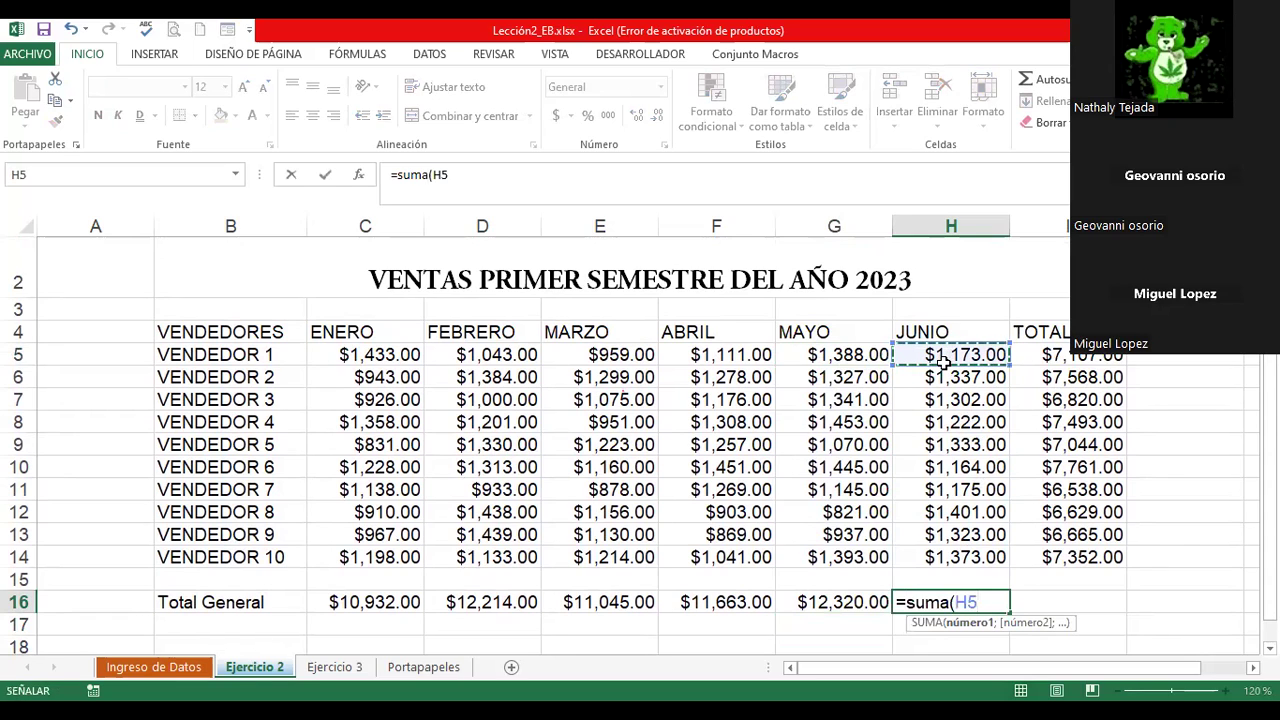
pyautogui.keyDown('shift'); pyautogui.click(976, 549); pyautogui.keyUp('shift')
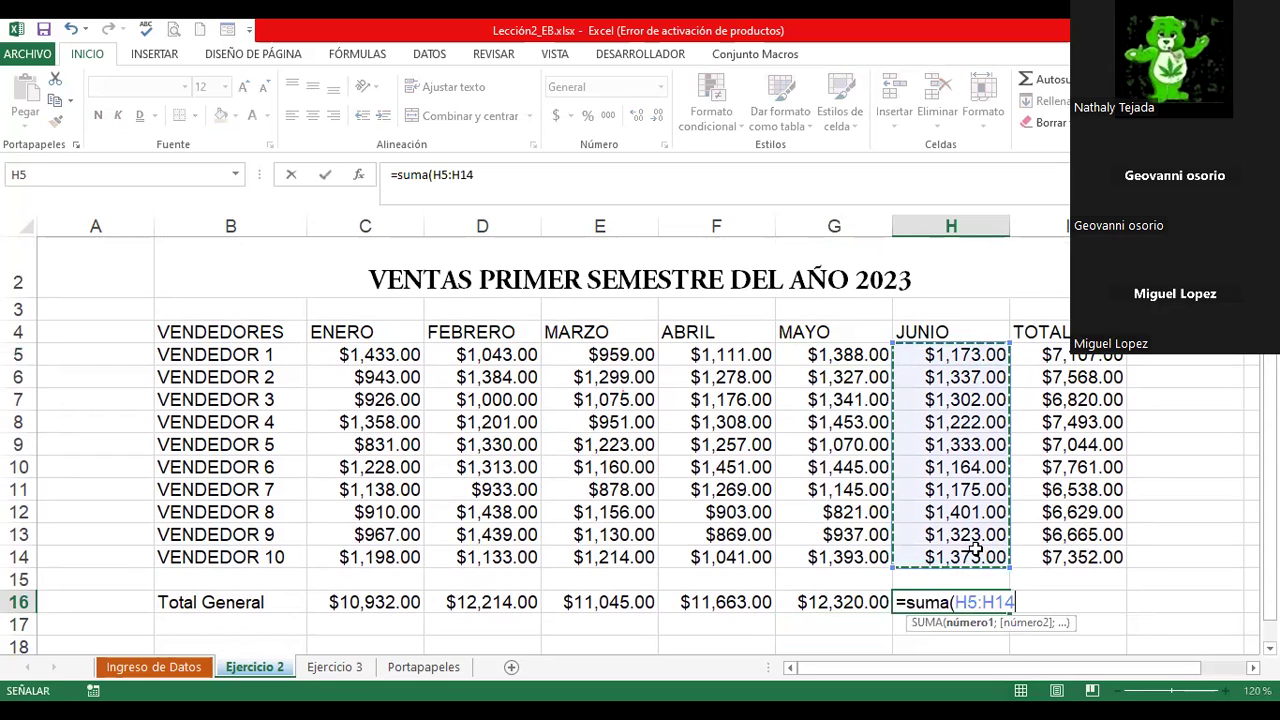
pyautogui.press('Return')
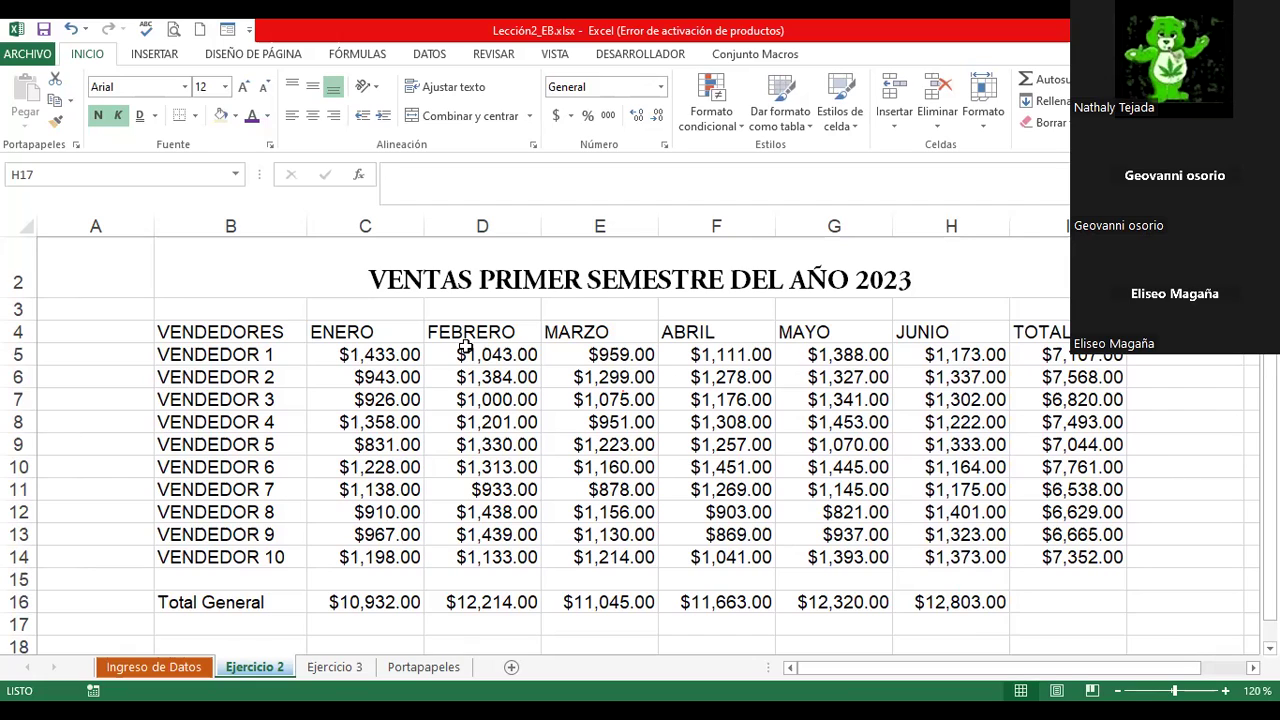
# Step: Enter =SUMA(I5:I14) in I16 for the grand total of $70,977.00
pyautogui.click(1035, 601)
pyautogui.write('=')
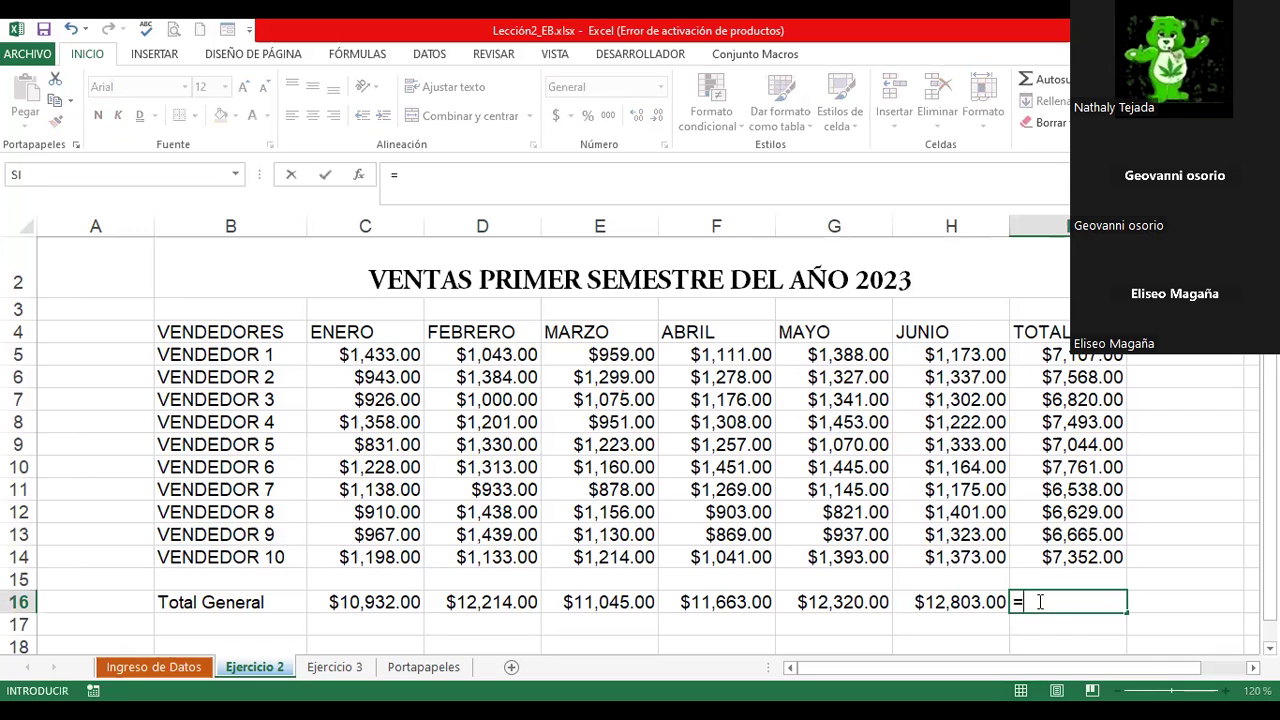
pyautogui.write('suma(')
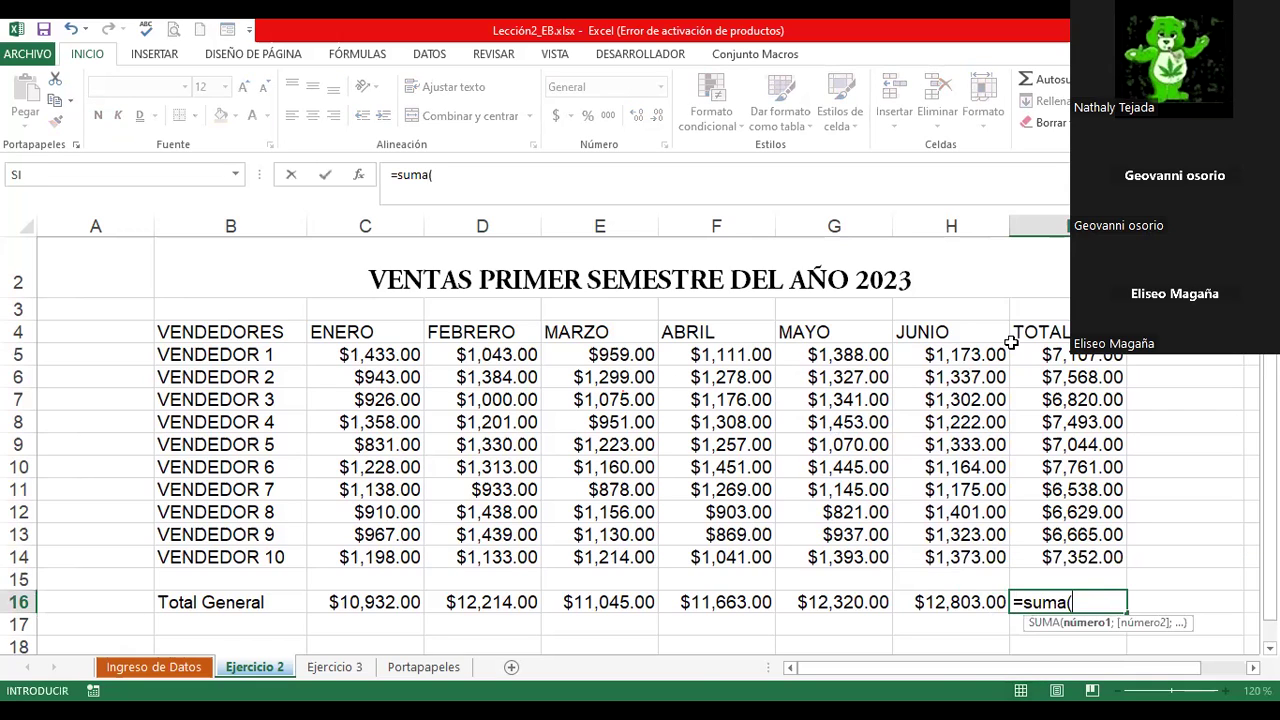
pyautogui.click(1018, 352)
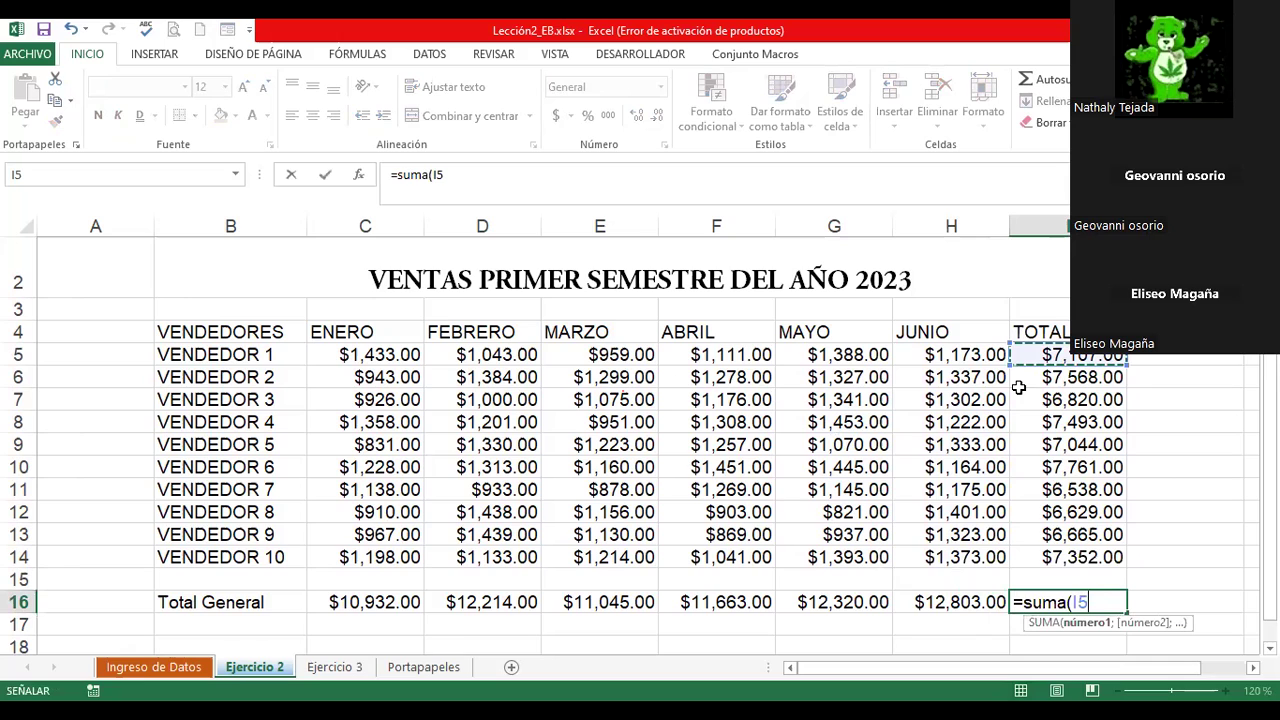
pyautogui.hotkey('ctrl', 'shift', 'Down')
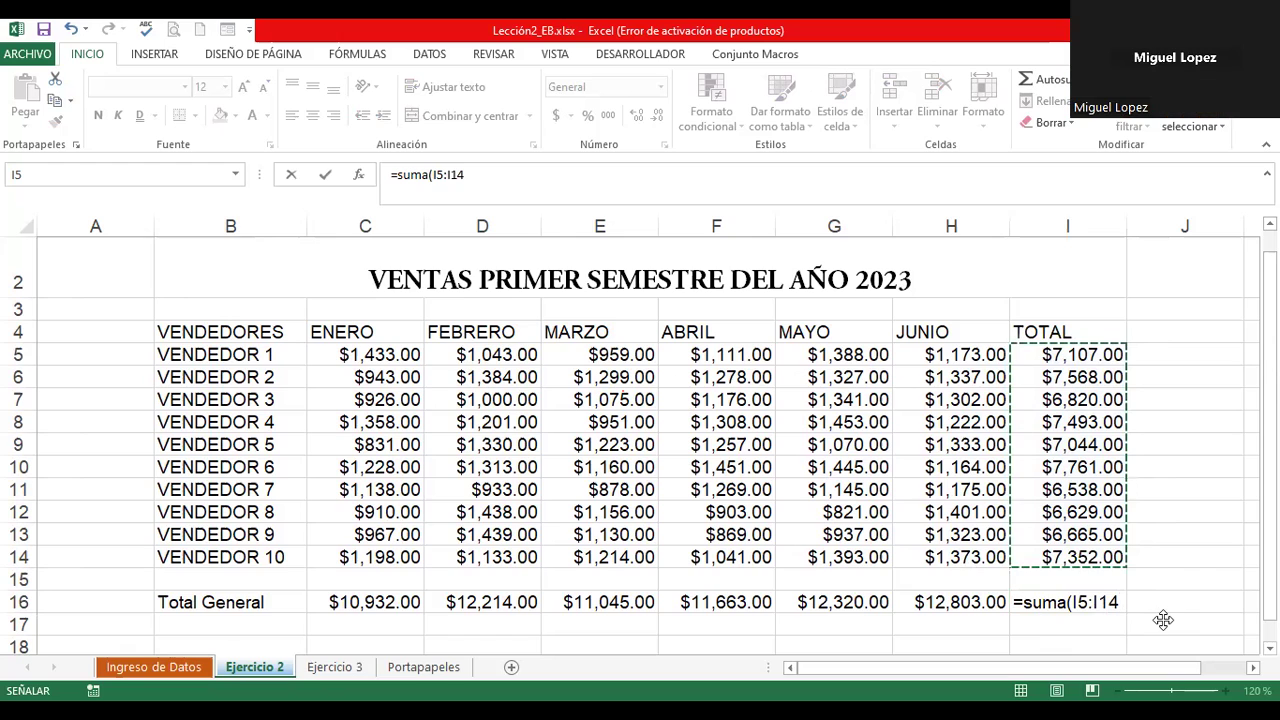
pyautogui.write(')')
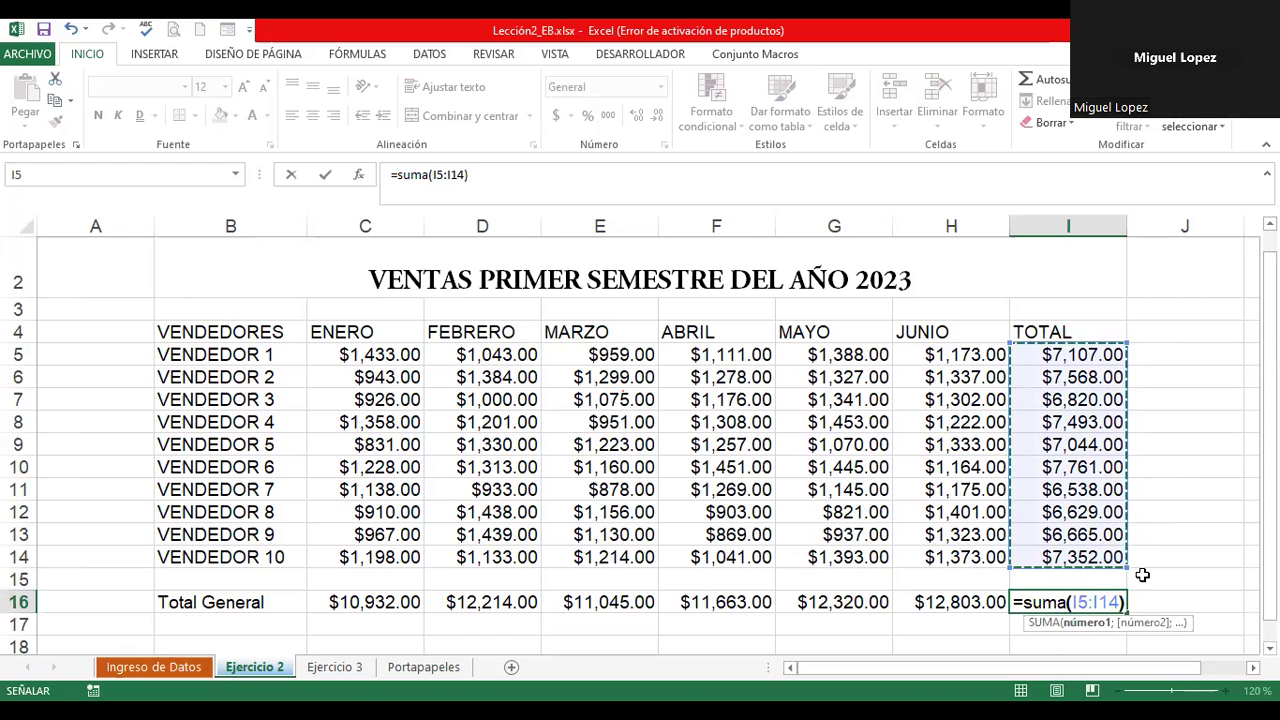
pyautogui.press('Return')
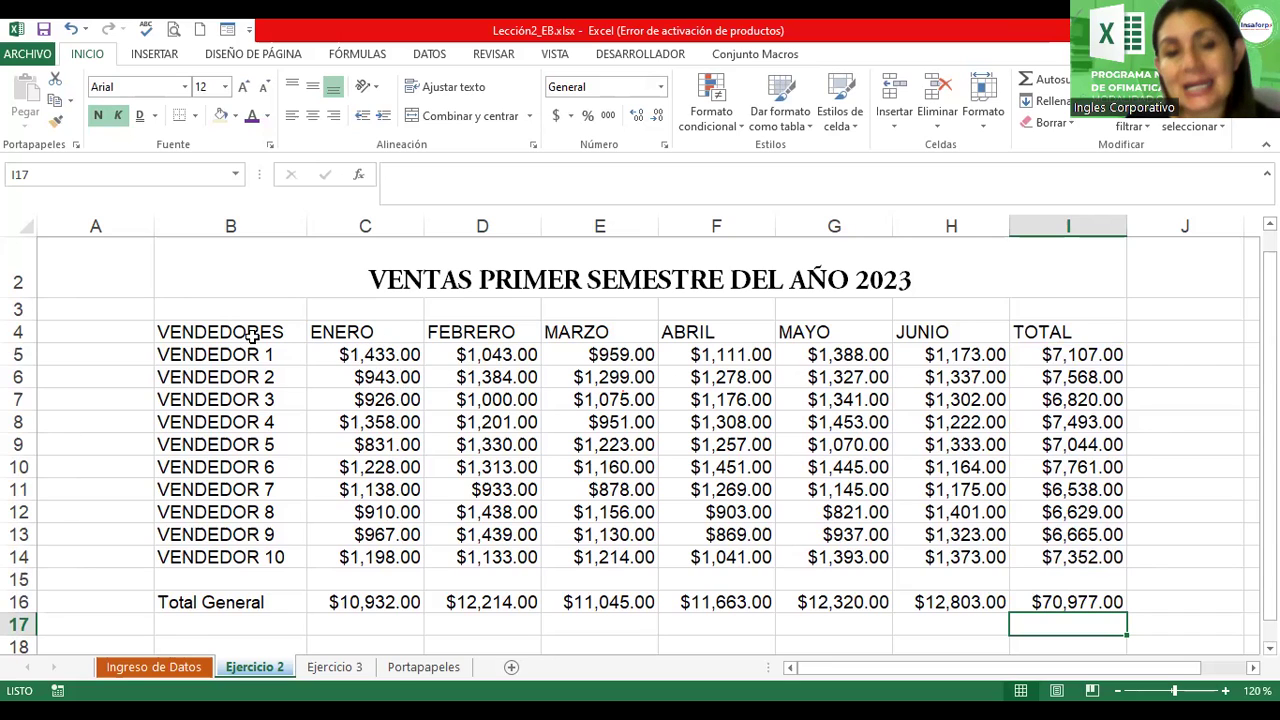
# Step: Bold the seller names in B4:B14 and fill C5:C14, E5:E14, G5:G14 and I5:I14 green
pyautogui.moveTo(210, 333); pyautogui.dragTo(243, 551)
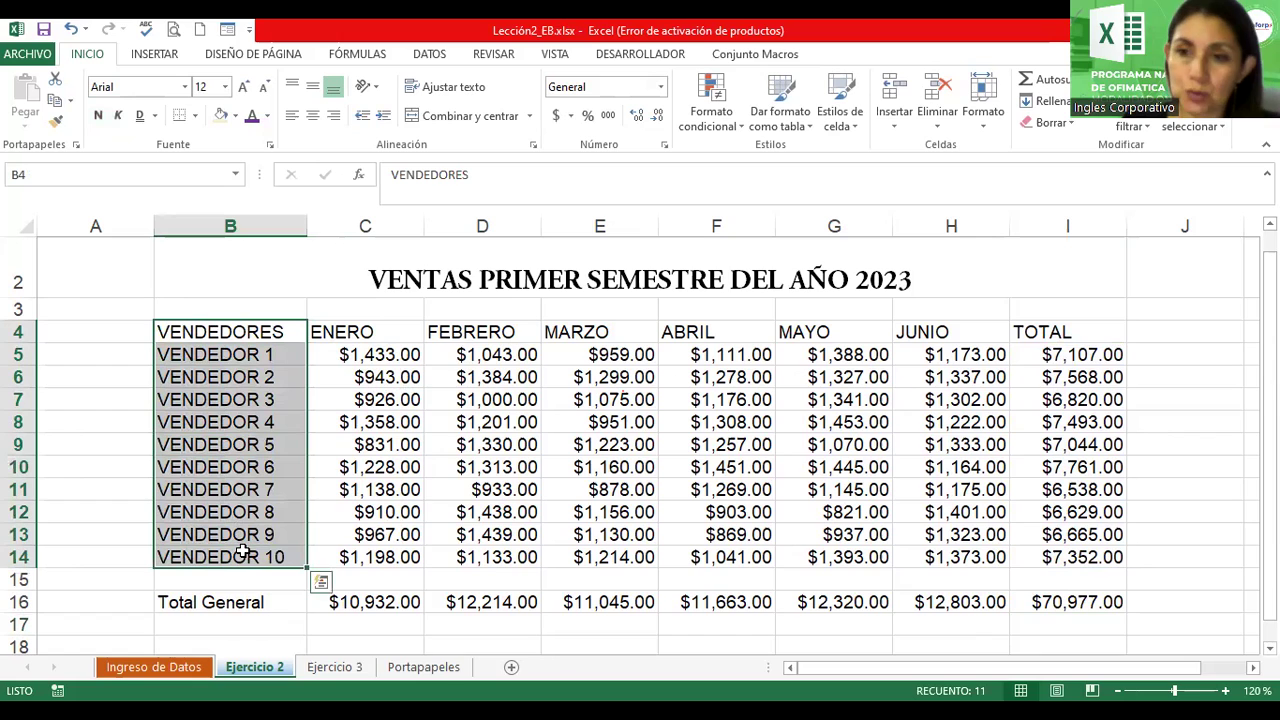
pyautogui.click(99, 116)
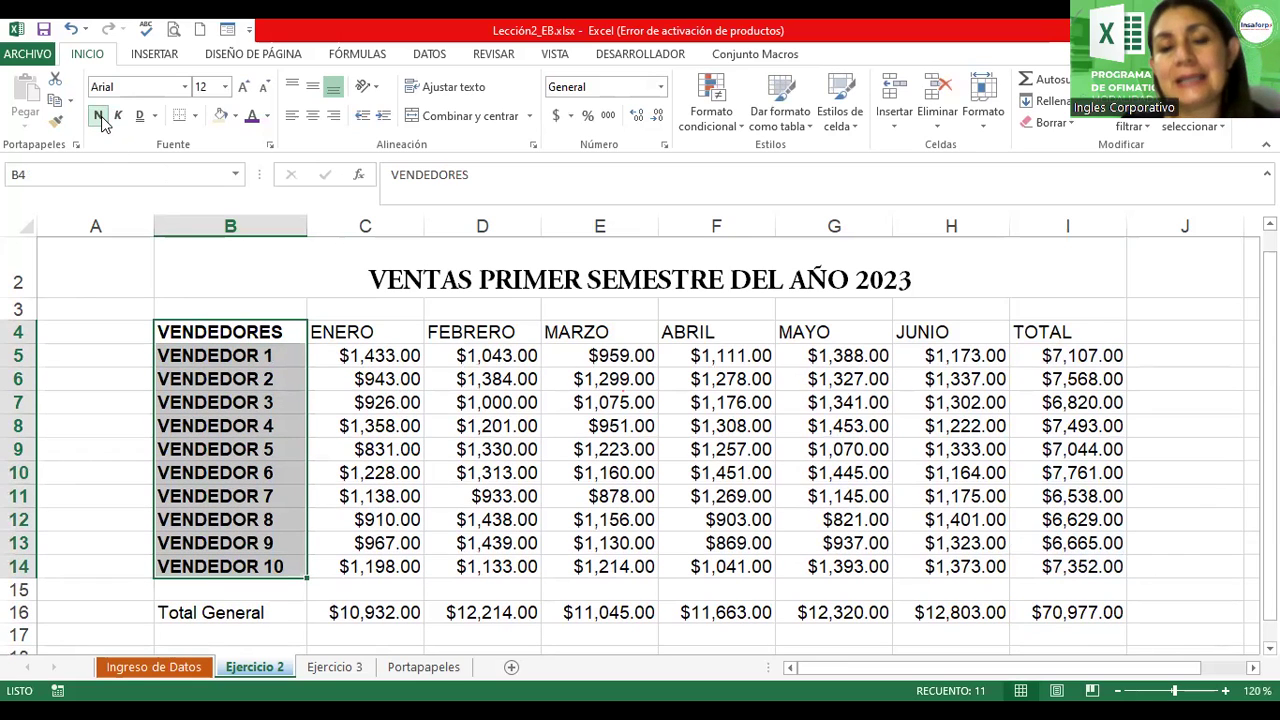
pyautogui.click(403, 373)
pyautogui.moveTo(390, 355); pyautogui.dragTo(418, 558)
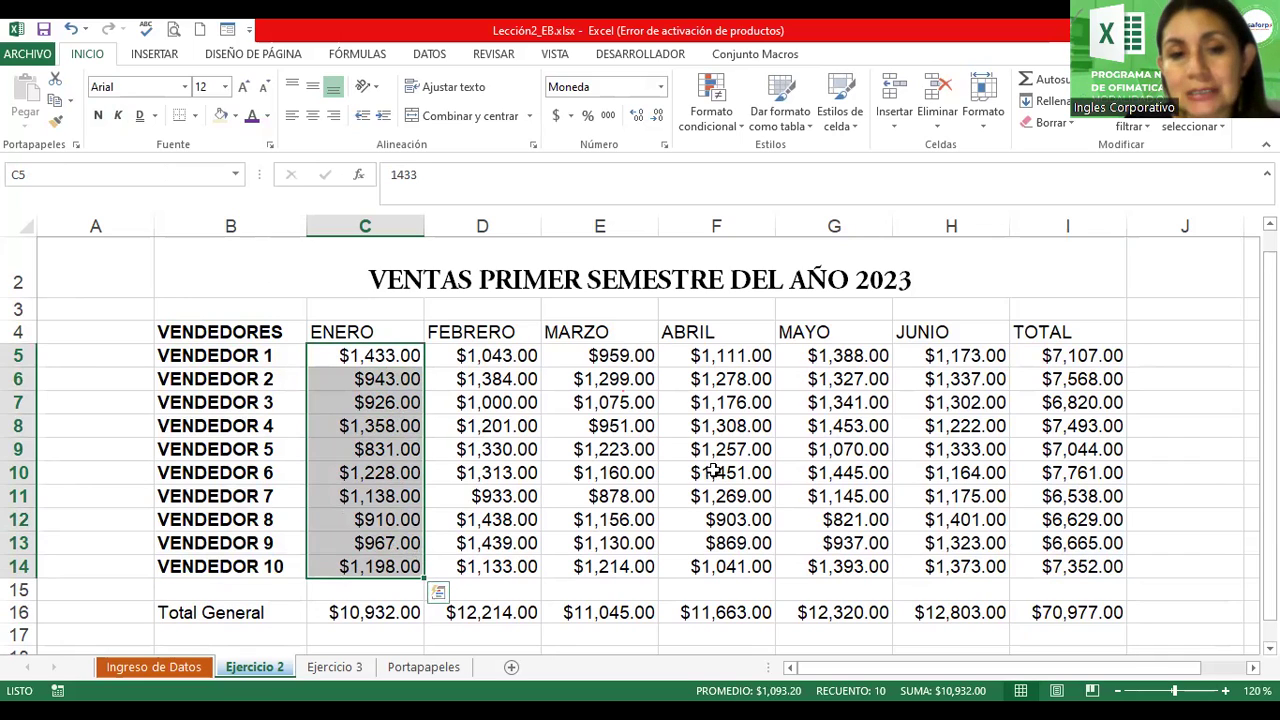
pyautogui.keyDown('ctrl'); pyautogui.click(608, 358); pyautogui.keyUp('ctrl')
pyautogui.moveTo(610, 365); pyautogui.dragTo(621, 566)
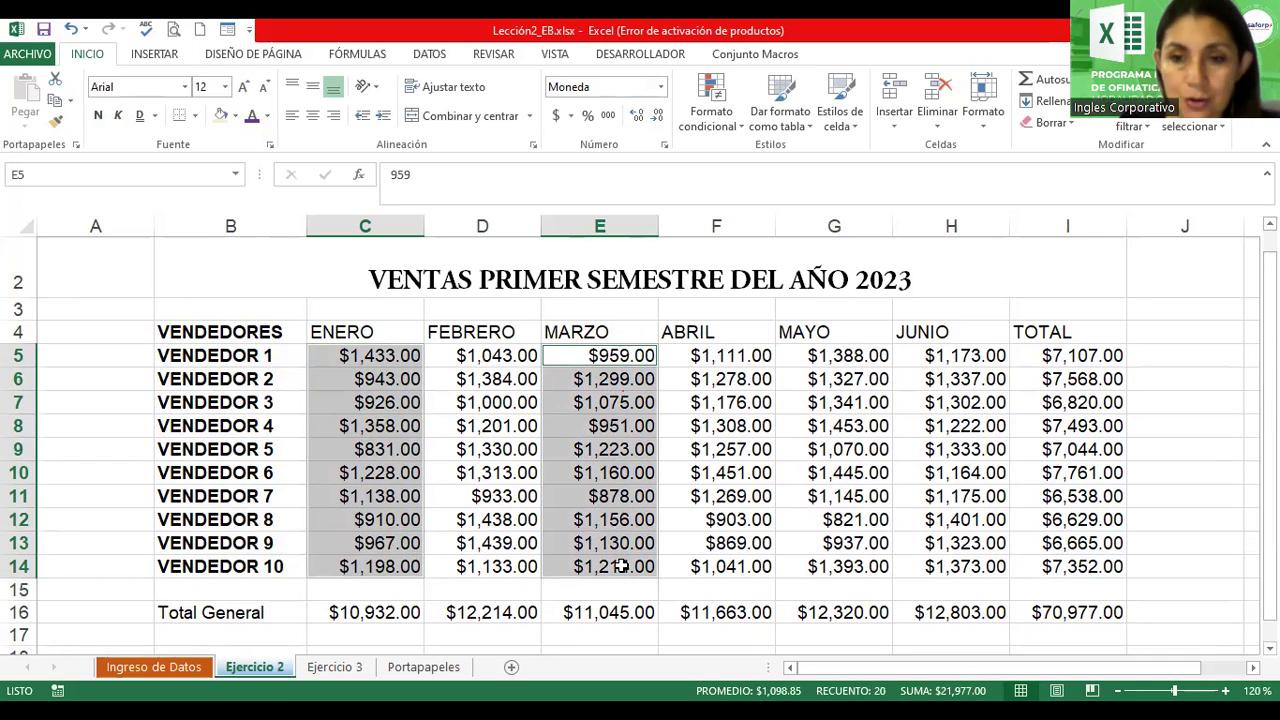
pyautogui.keyDown('ctrl'); pyautogui.click(836, 352); pyautogui.keyUp('ctrl')
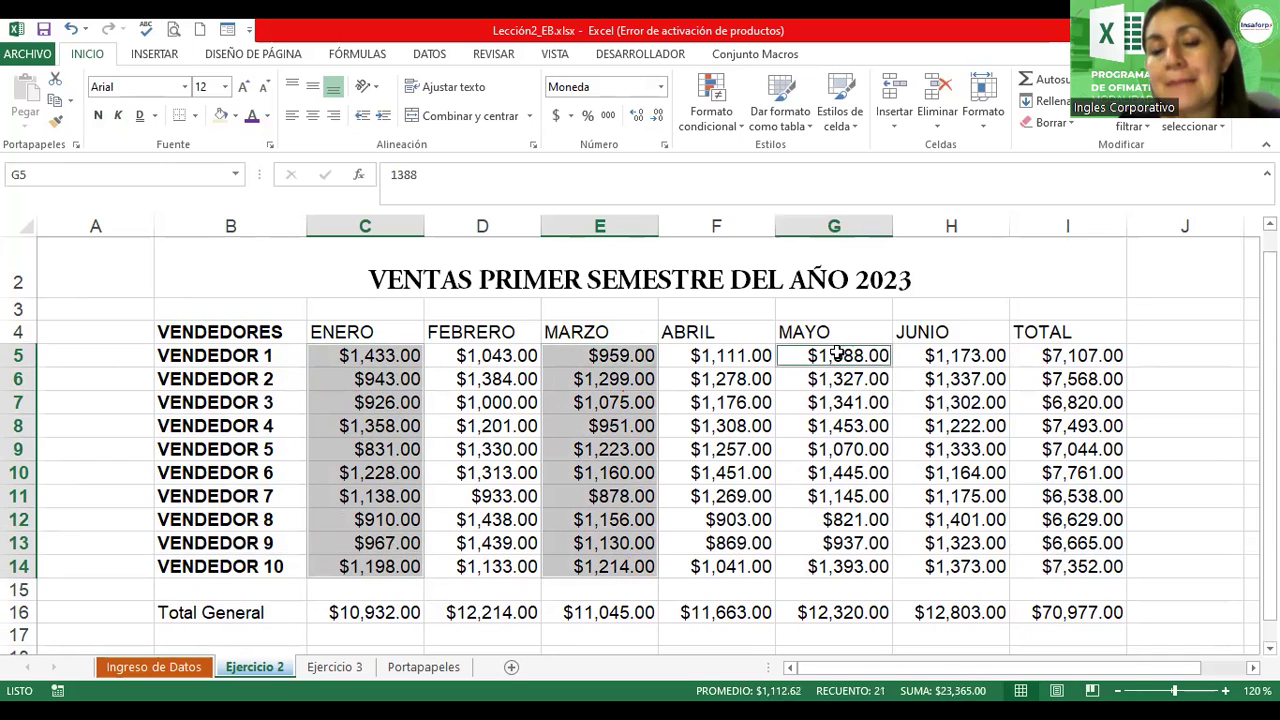
pyautogui.moveTo(836, 352); pyautogui.dragTo(860, 568)
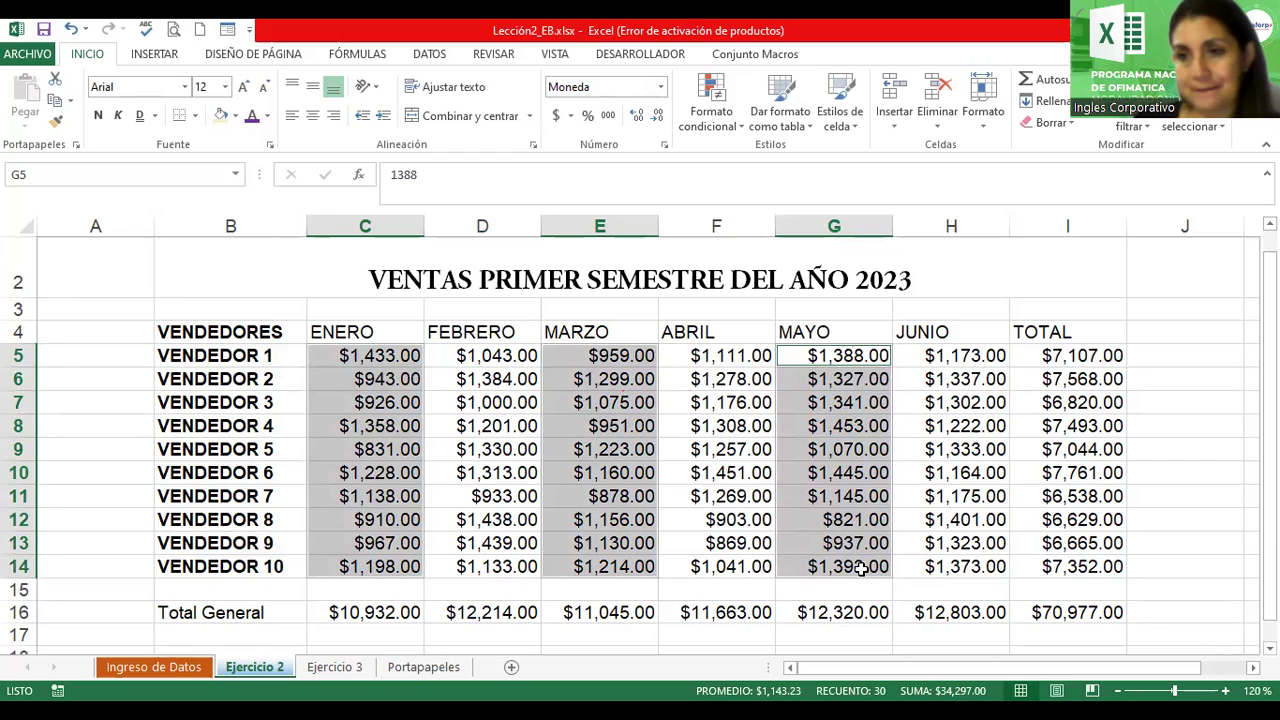
pyautogui.click(384, 358)
pyautogui.moveTo(384, 358); pyautogui.dragTo(400, 564)
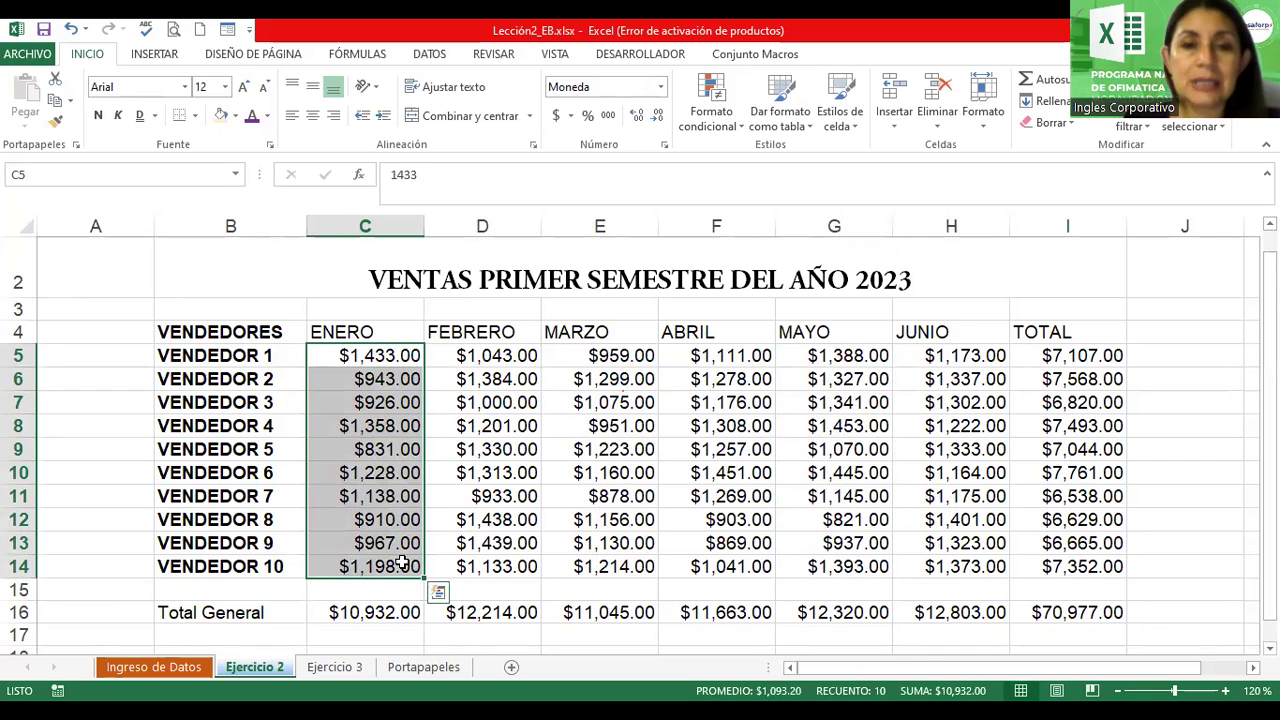
pyautogui.keyDown('ctrl'); pyautogui.moveTo(606, 356); pyautogui.dragTo(626, 565); pyautogui.keyUp('ctrl')
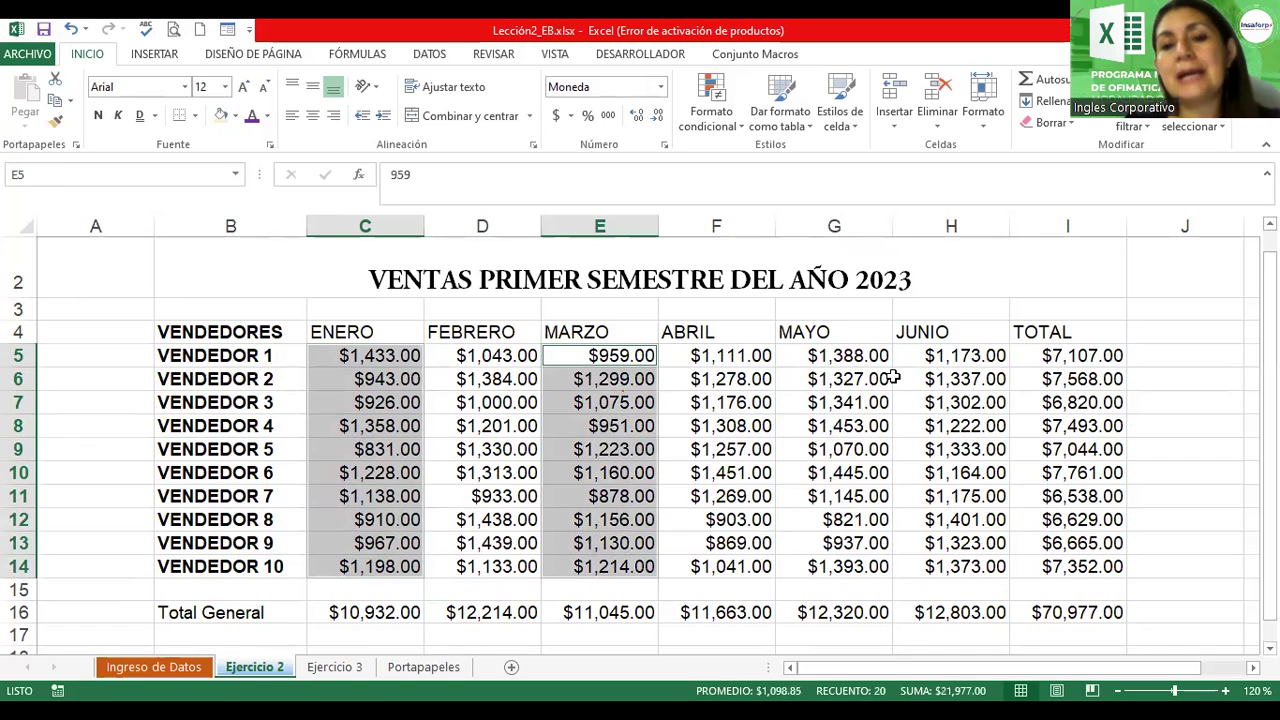
pyautogui.moveTo(854, 357)
pyautogui.keyDown('ctrl'); pyautogui.mouseDown()
pyautogui.moveTo(884, 519)
pyautogui.moveTo(878, 566)
pyautogui.mouseUp(); pyautogui.keyUp('ctrl')
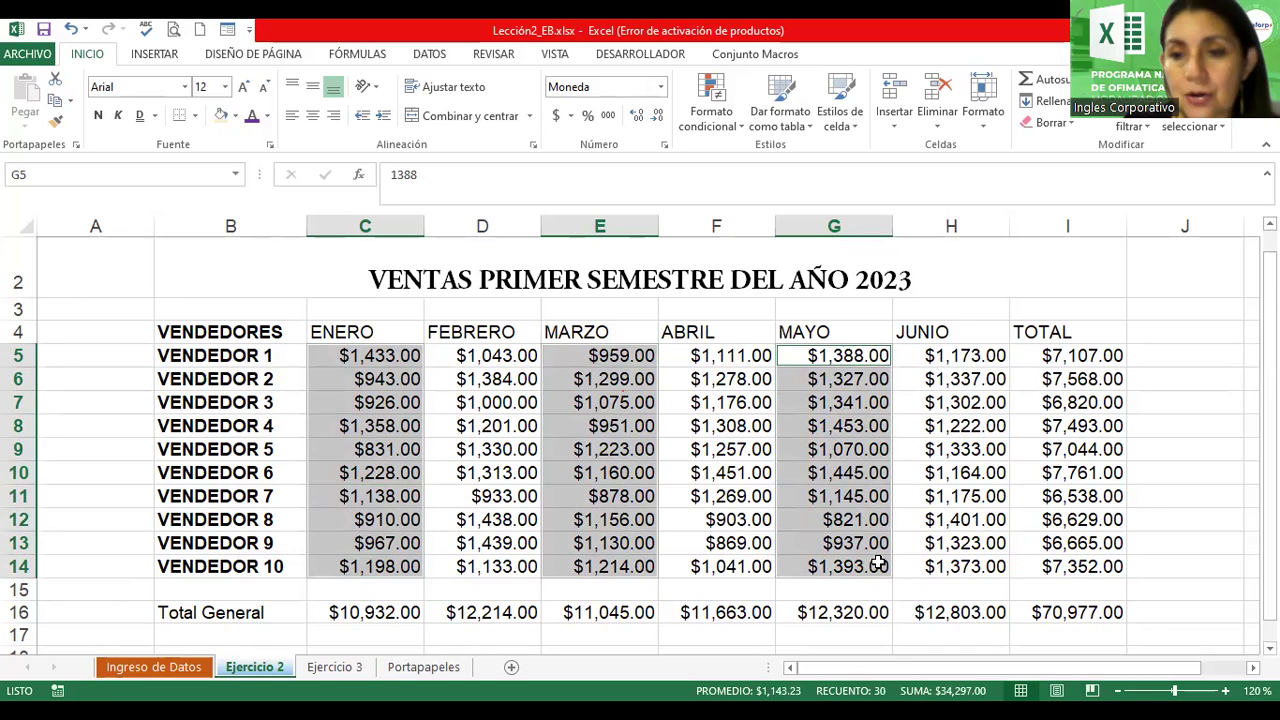
pyautogui.keyDown('ctrl'); pyautogui.moveTo(1112, 356); pyautogui.dragTo(1112, 566); pyautogui.keyUp('ctrl')
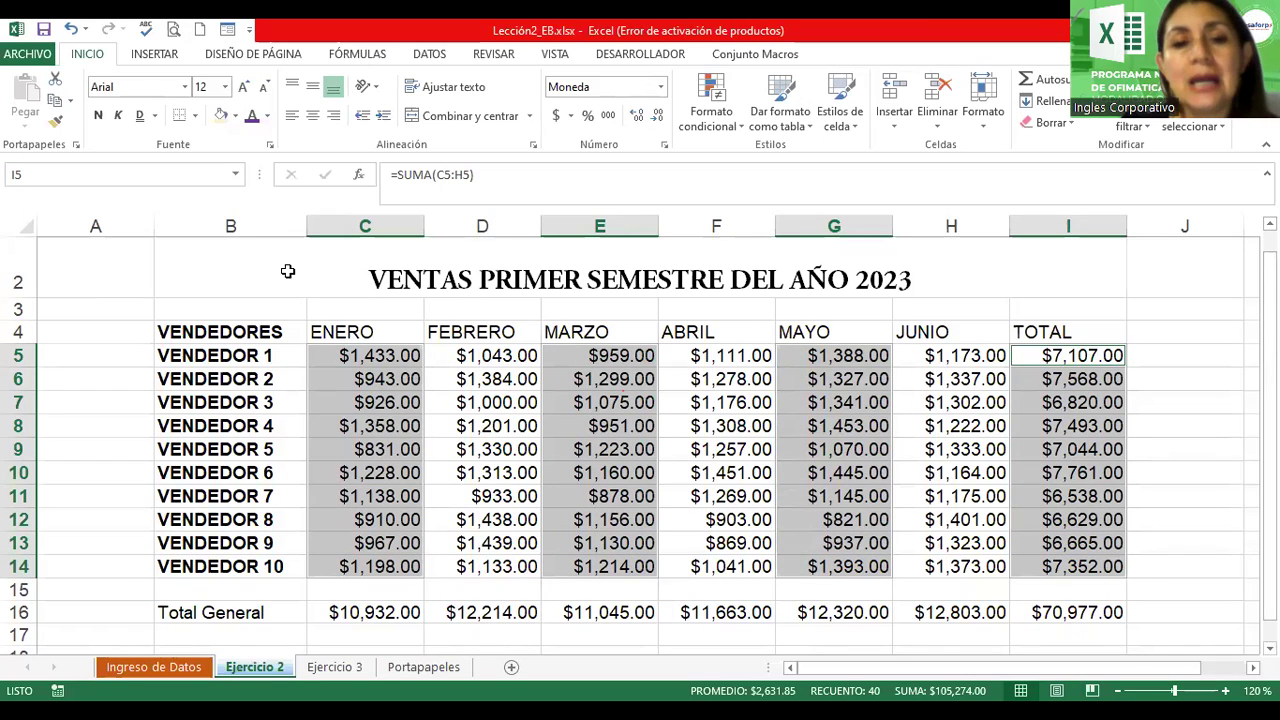
pyautogui.click(236, 118)
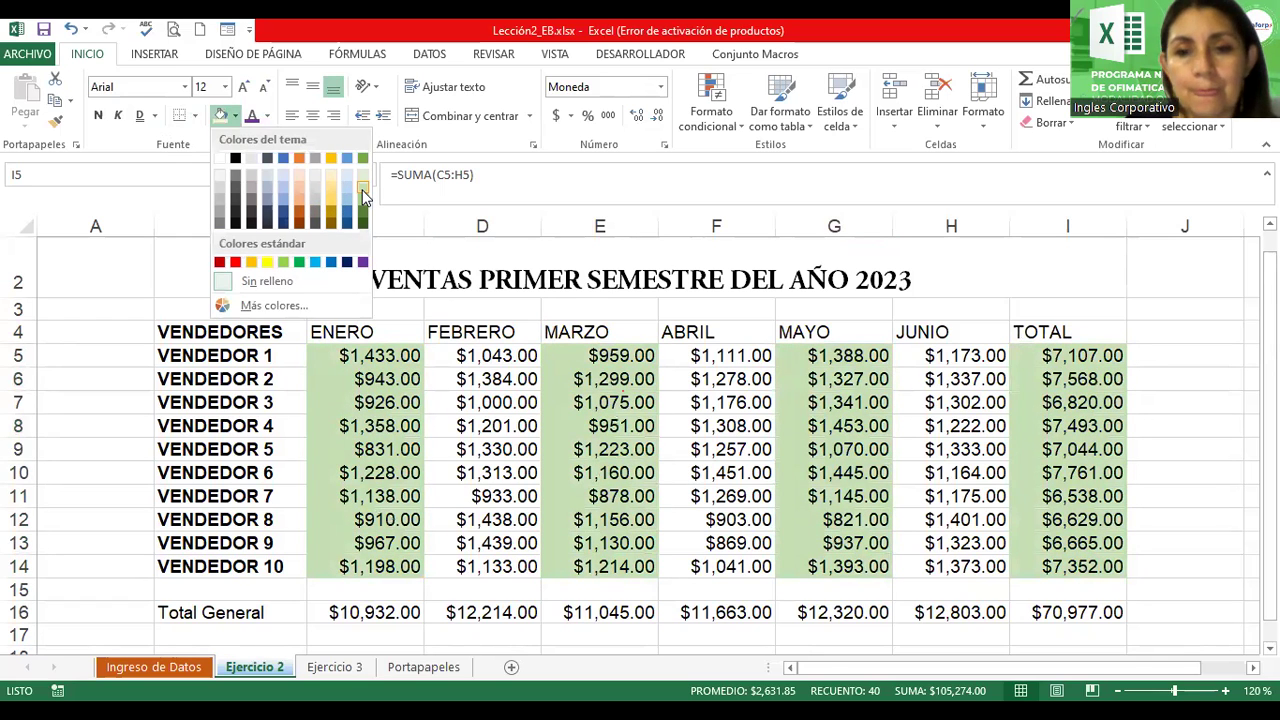
pyautogui.click(363, 196)
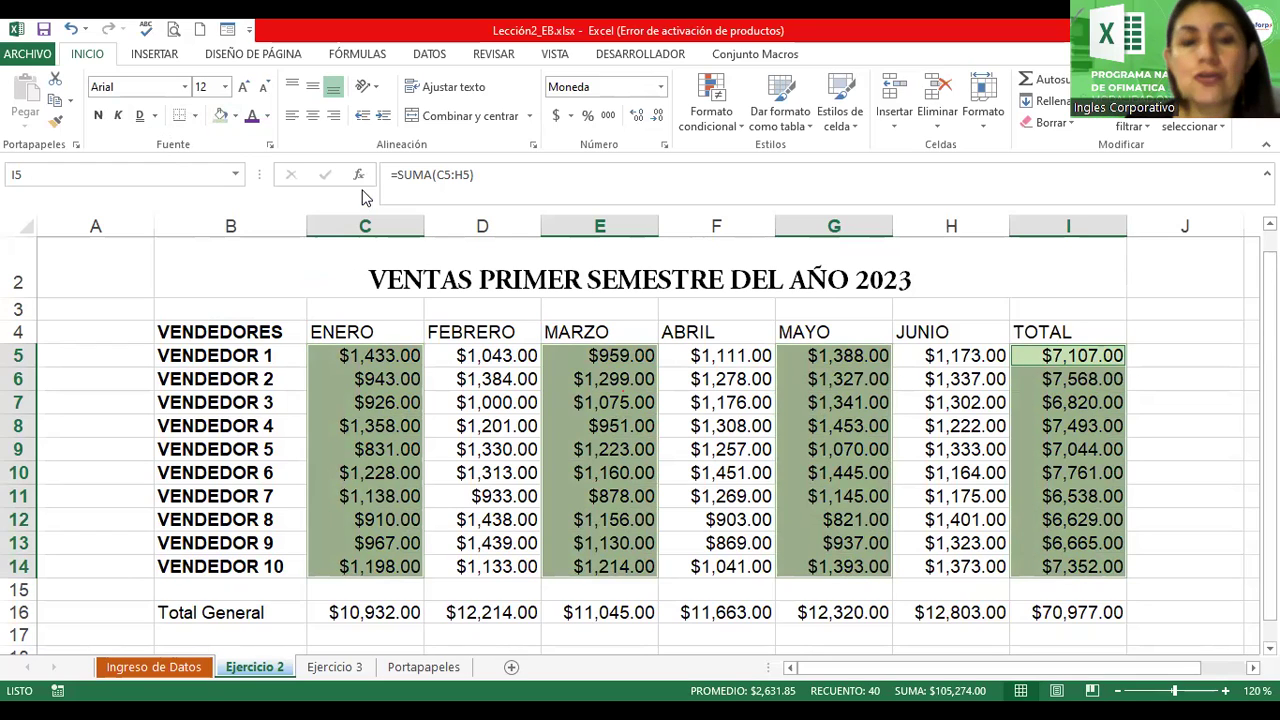
# Step: Fill the FEBRERO, ABRIL and JUNIO figures (D5:D14, F5:F14, H5:H14) light orange
pyautogui.moveTo(484, 357)
pyautogui.mouseDown()
pyautogui.moveTo(520, 578)
pyautogui.moveTo(519, 557)
pyautogui.mouseUp()
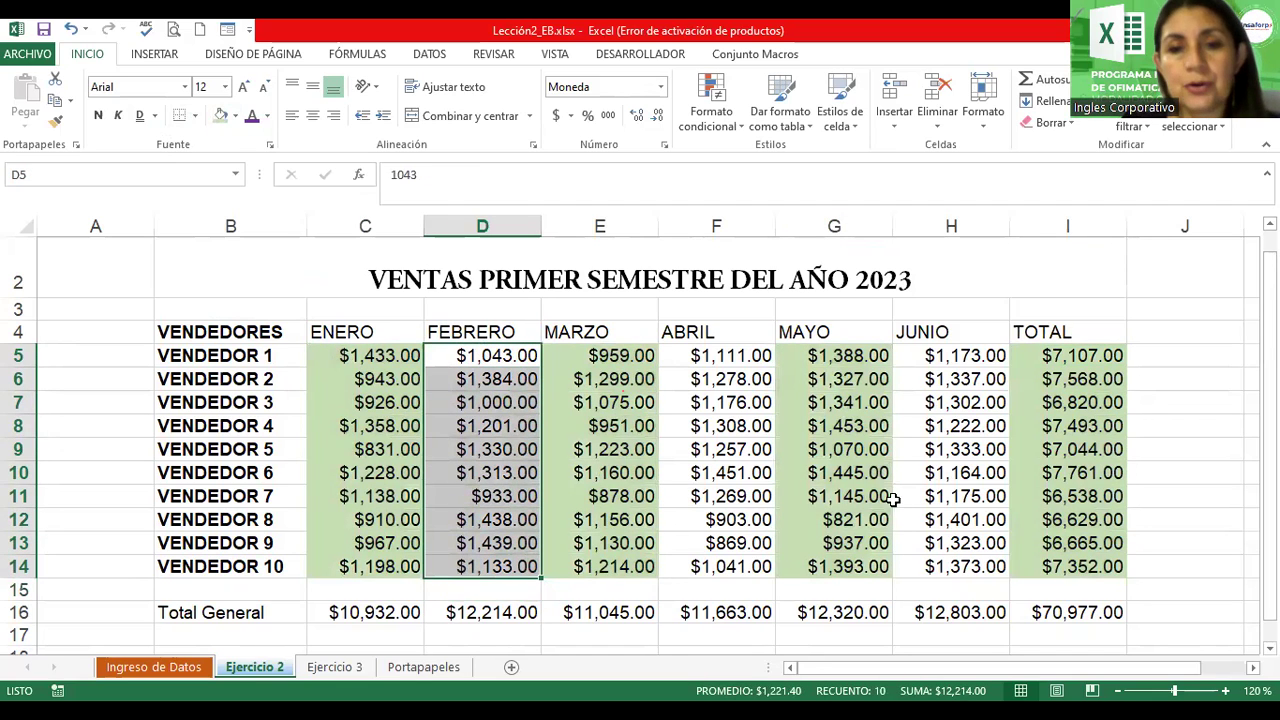
pyautogui.moveTo(708, 368); pyautogui.dragTo(718, 570)
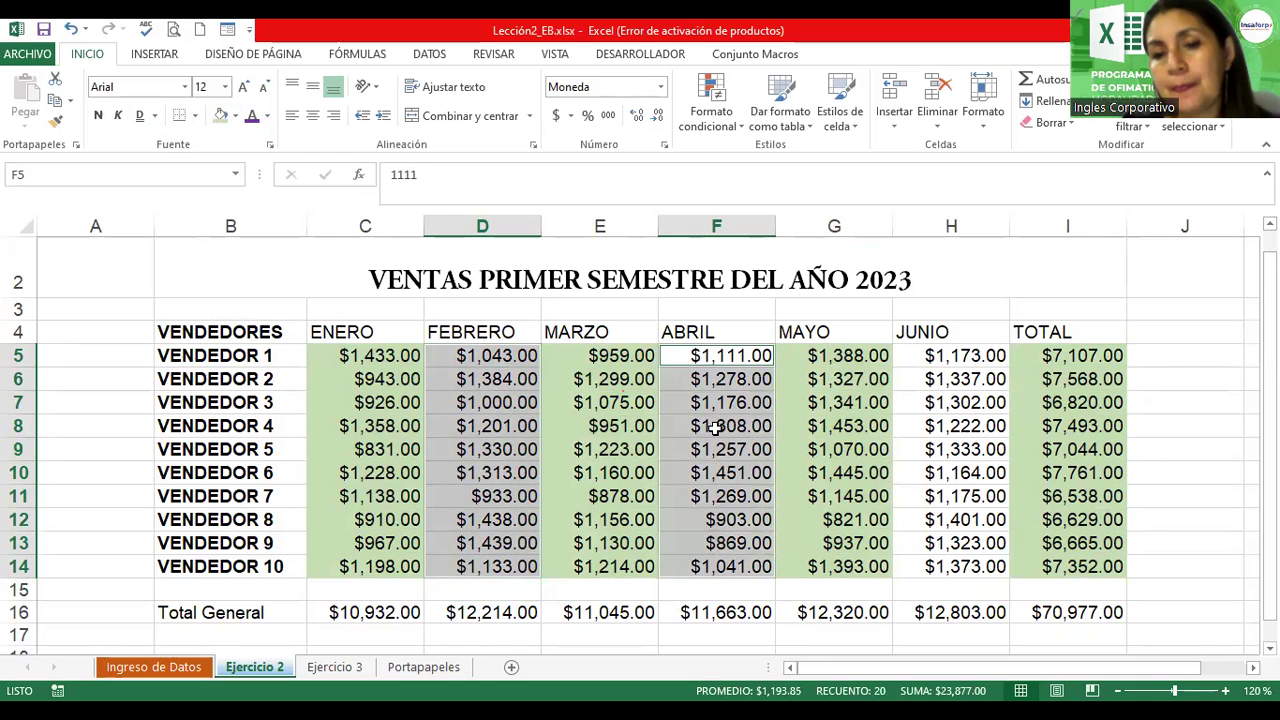
pyautogui.scroll(3, 716, 426)
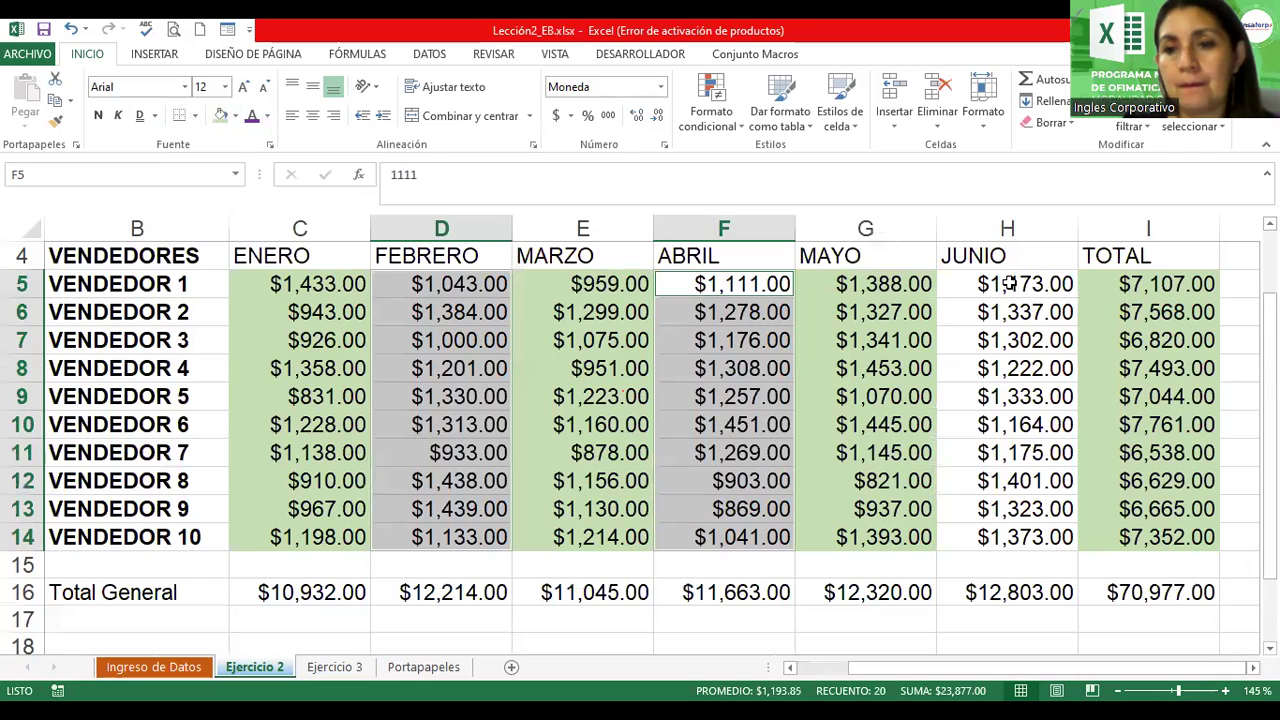
pyautogui.keyDown('ctrl'); pyautogui.moveTo(1010, 284); pyautogui.dragTo(1024, 530); pyautogui.keyUp('ctrl')
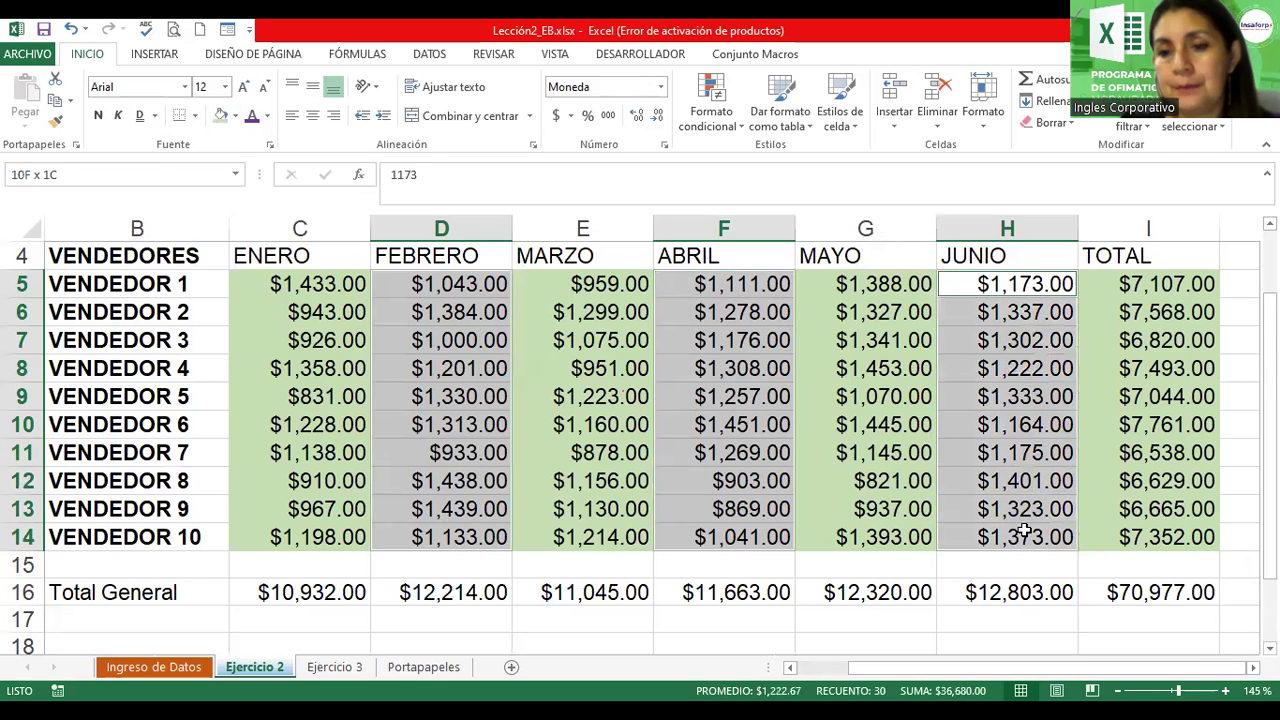
pyautogui.click(235, 116)
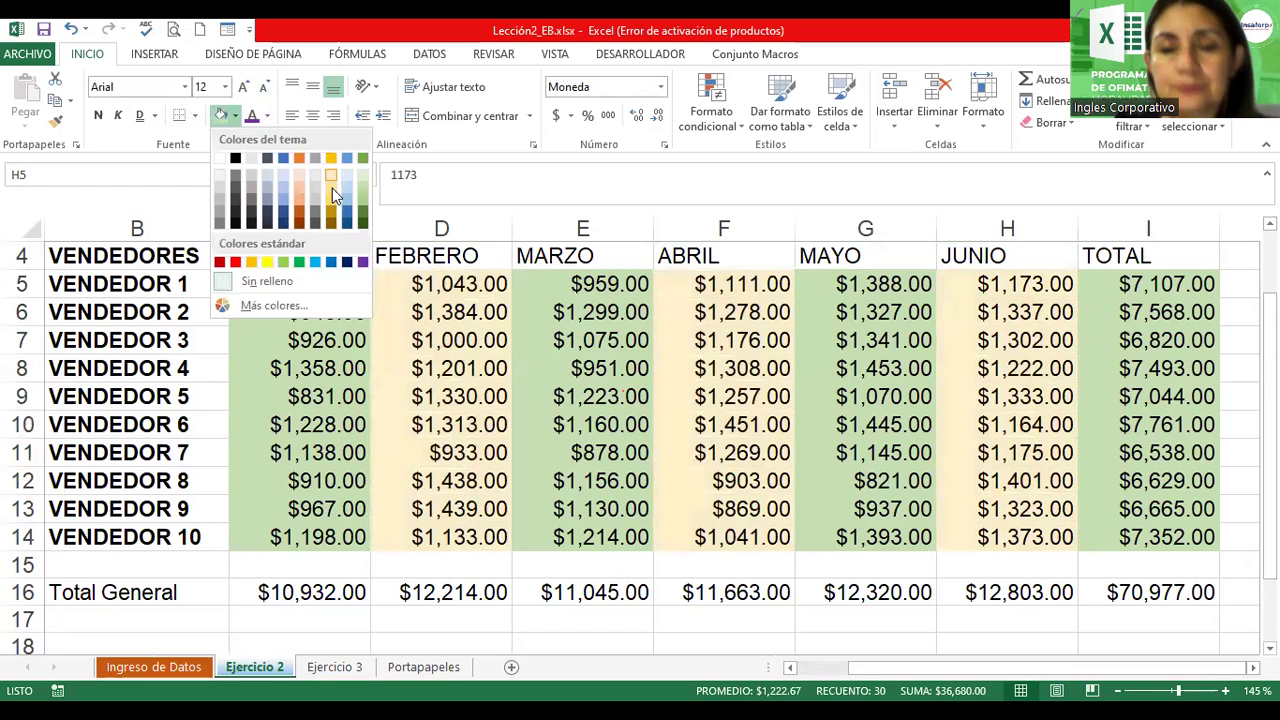
pyautogui.click(332, 188)
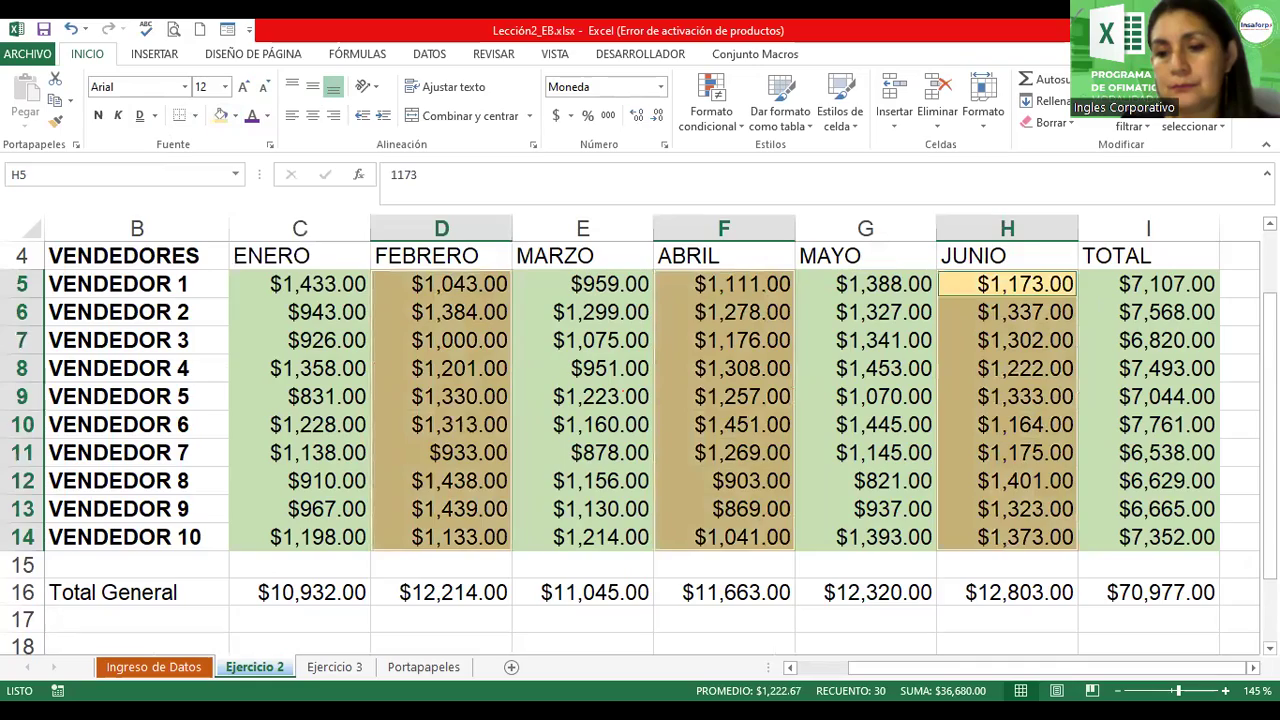
pyautogui.scroll(-2, 640, 435)
pyautogui.scroll(-1, 640, 435)
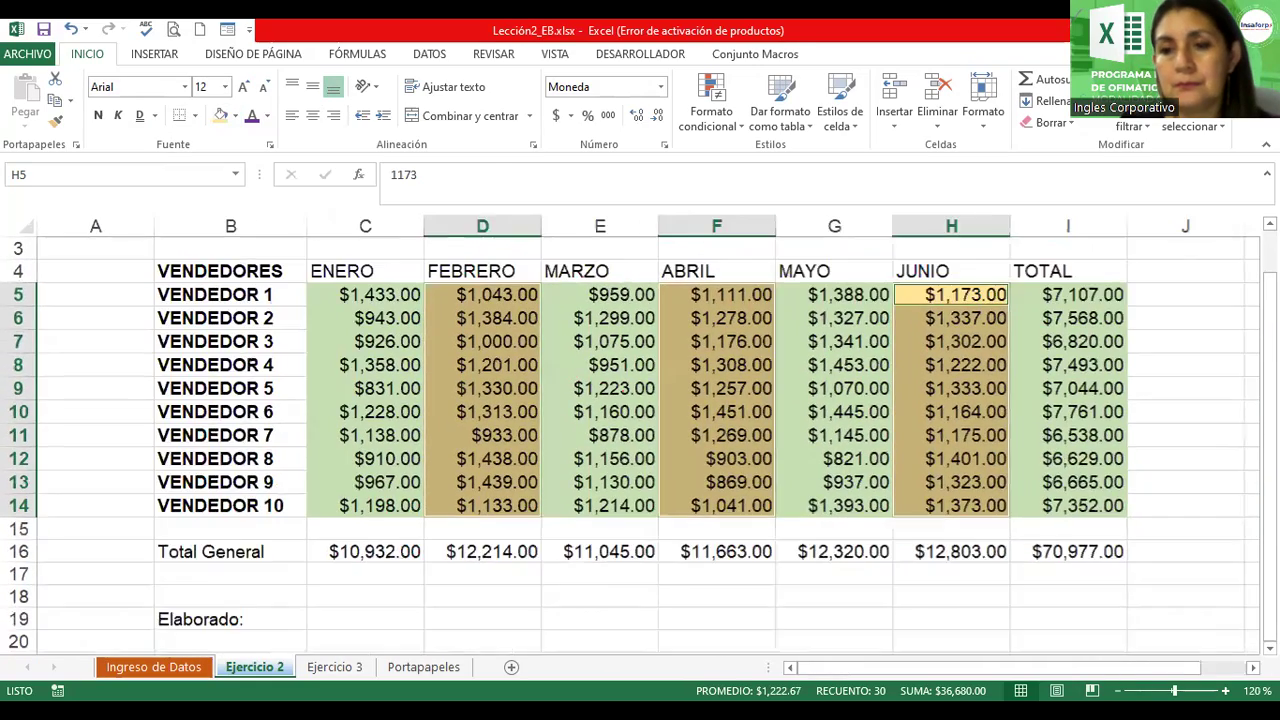
# Step: Underline and center the header cells C4:I4, ENERO through TOTAL
pyautogui.scroll(-1, 640, 435)
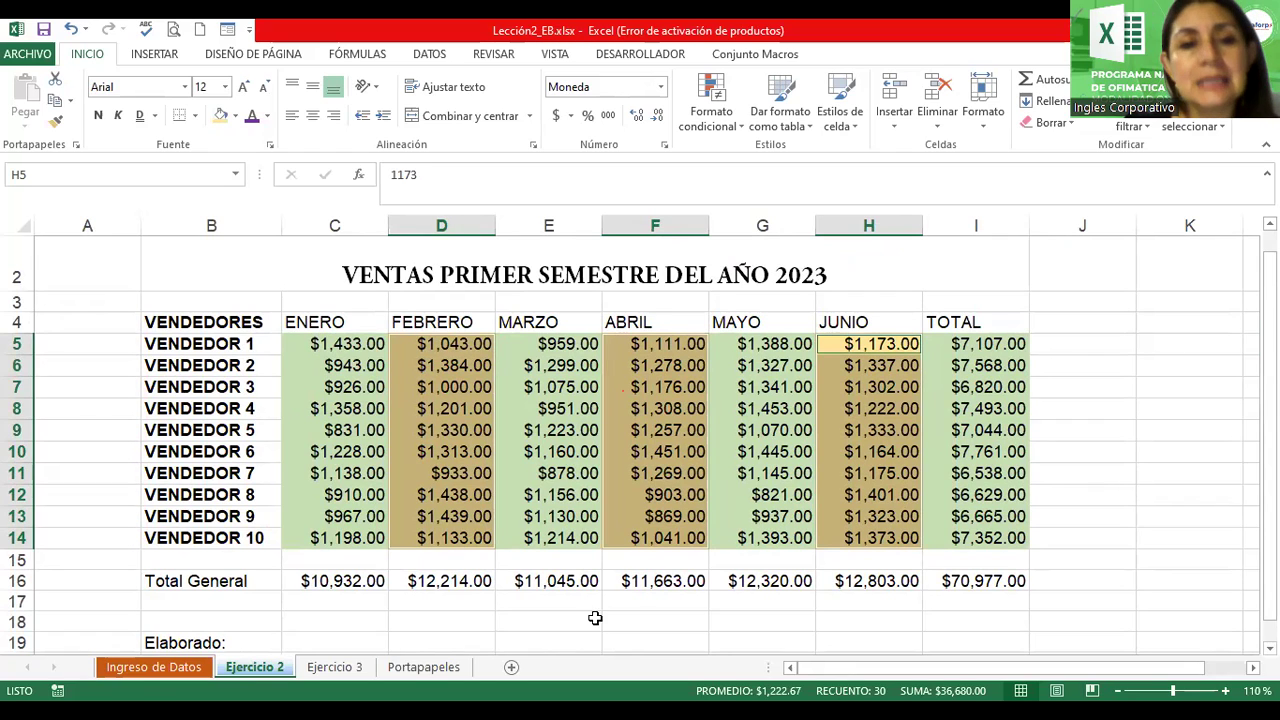
pyautogui.click(376, 329)
pyautogui.moveTo(376, 329); pyautogui.dragTo(877, 325)
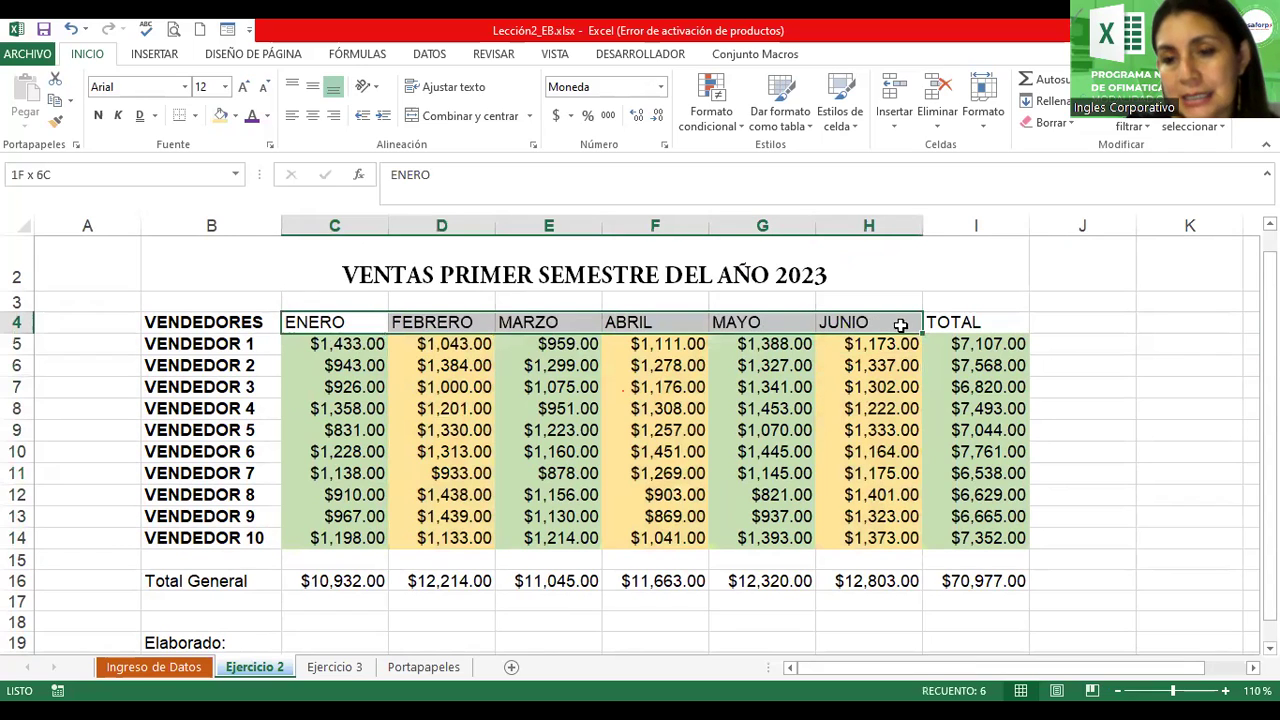
pyautogui.moveTo(877, 325); pyautogui.dragTo(935, 325)
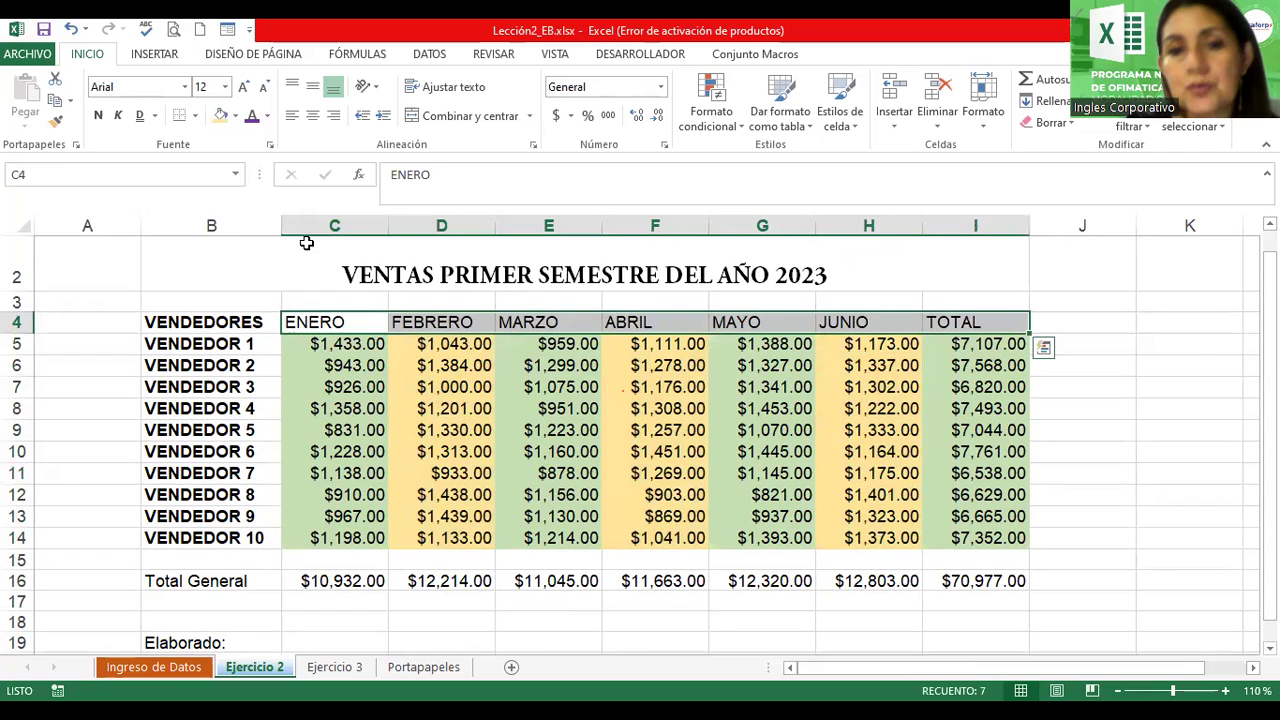
pyautogui.click(141, 116)
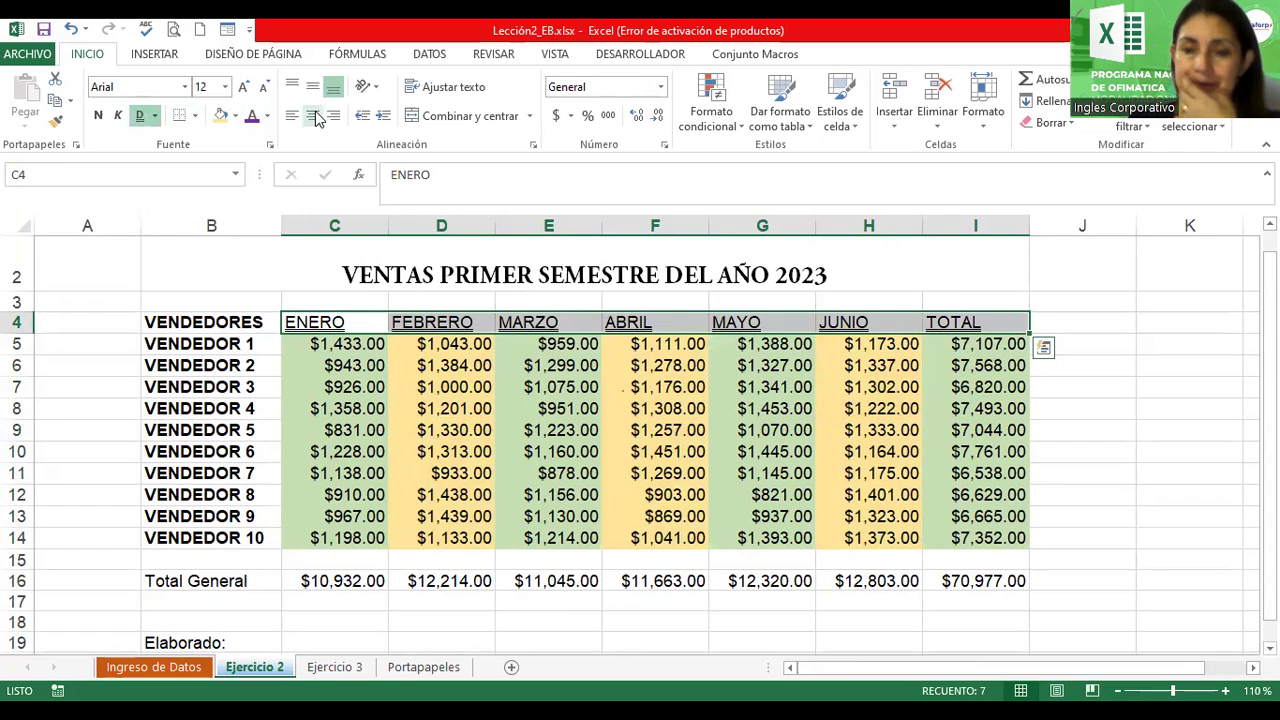
pyautogui.click(314, 116)
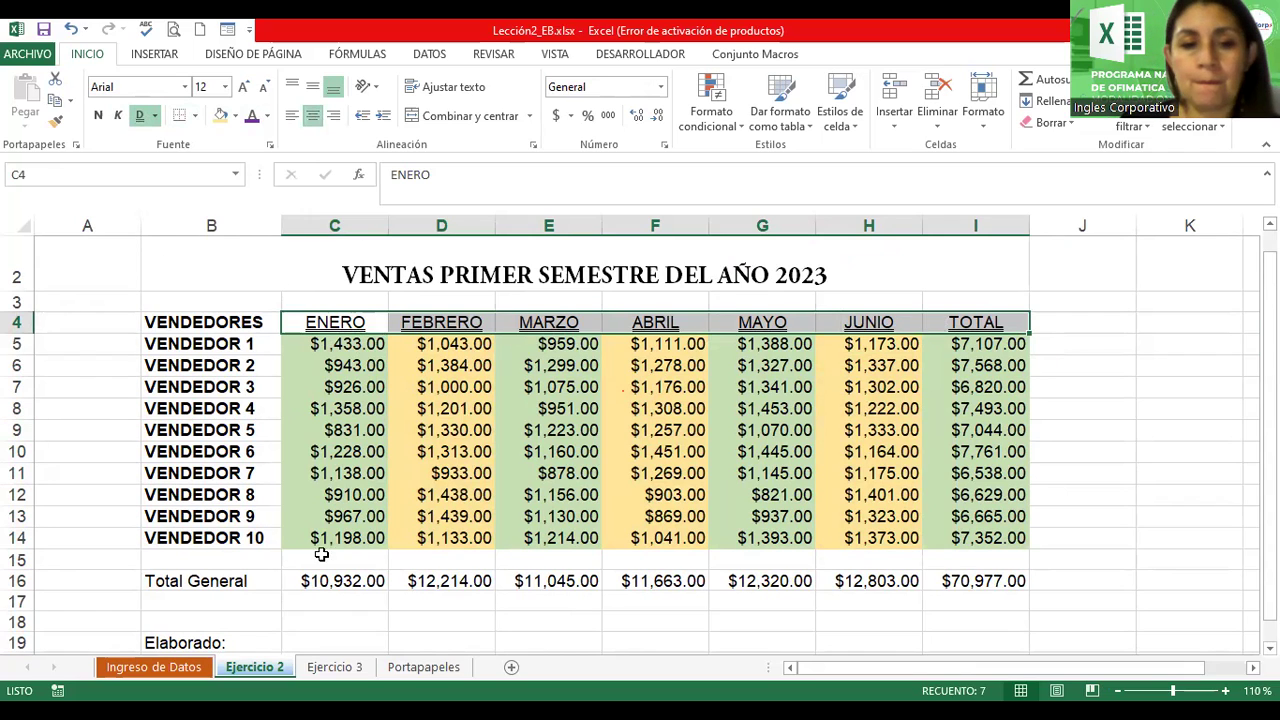
pyautogui.moveTo(330, 588); pyautogui.dragTo(950, 576)
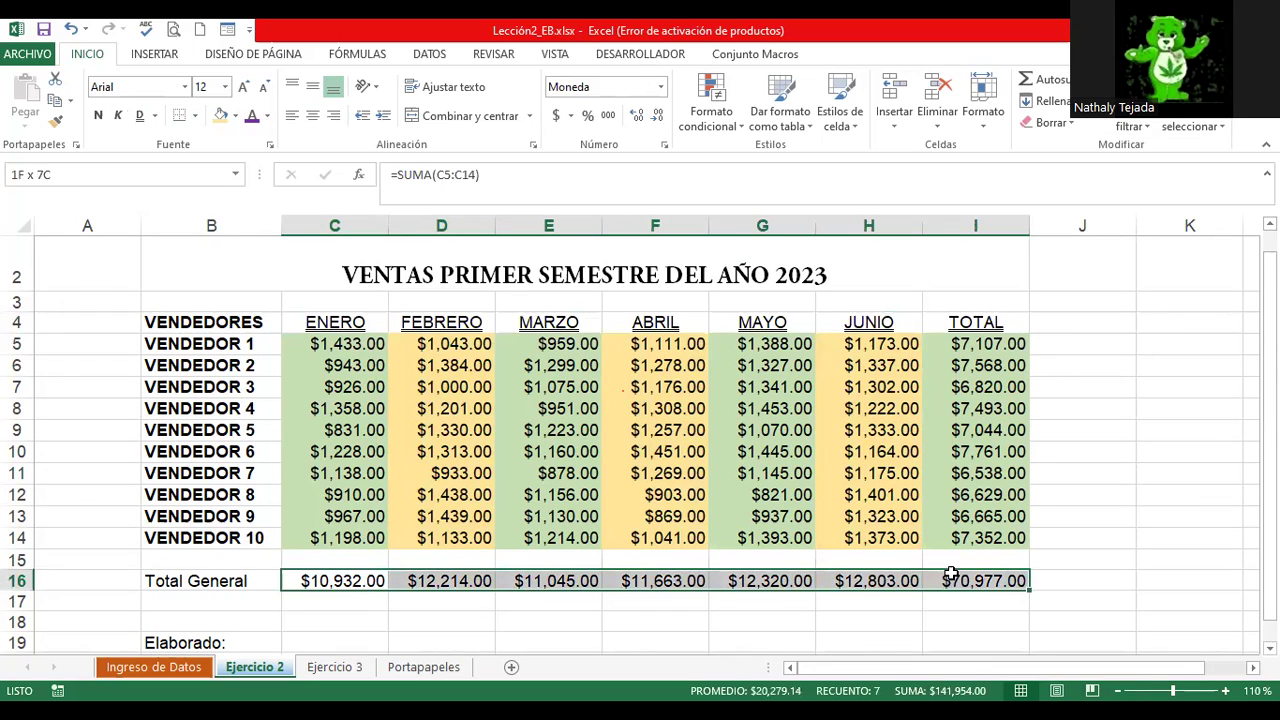
# Step: Make the C16:I16 totals bold at 14 pt and zoom the sheet out to 90%
pyautogui.click(98, 116)
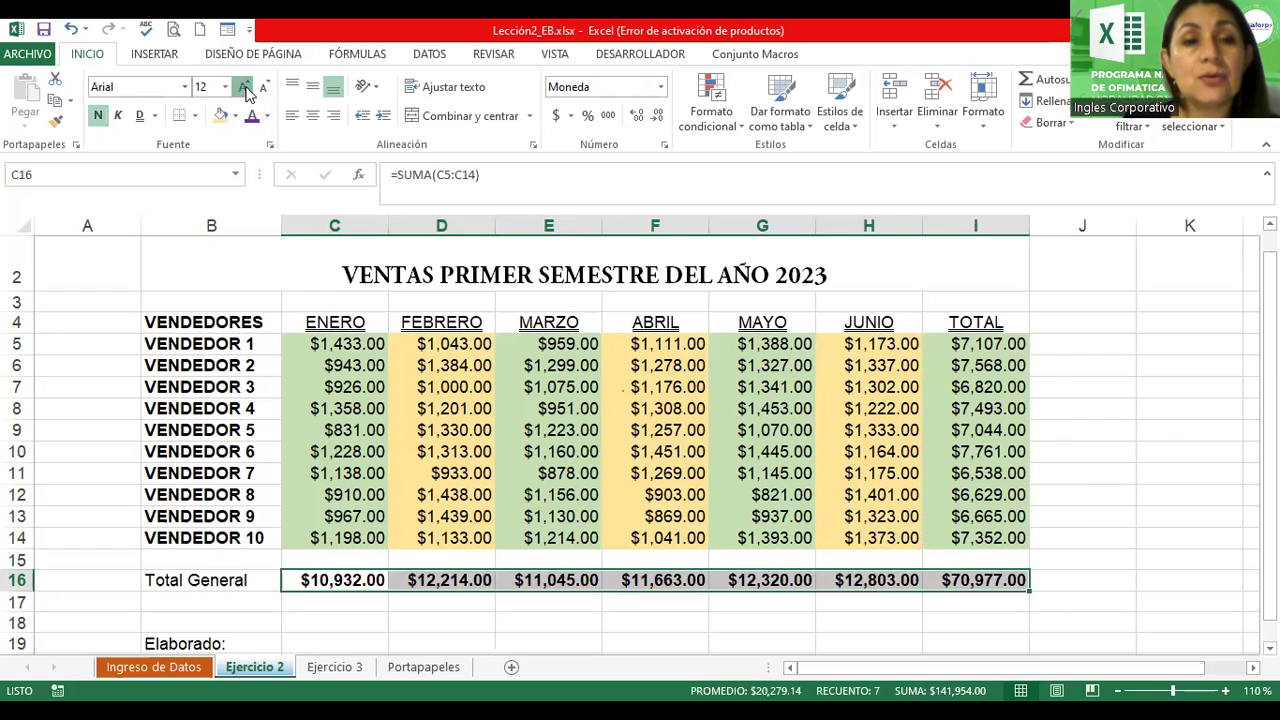
pyautogui.click(245, 88)
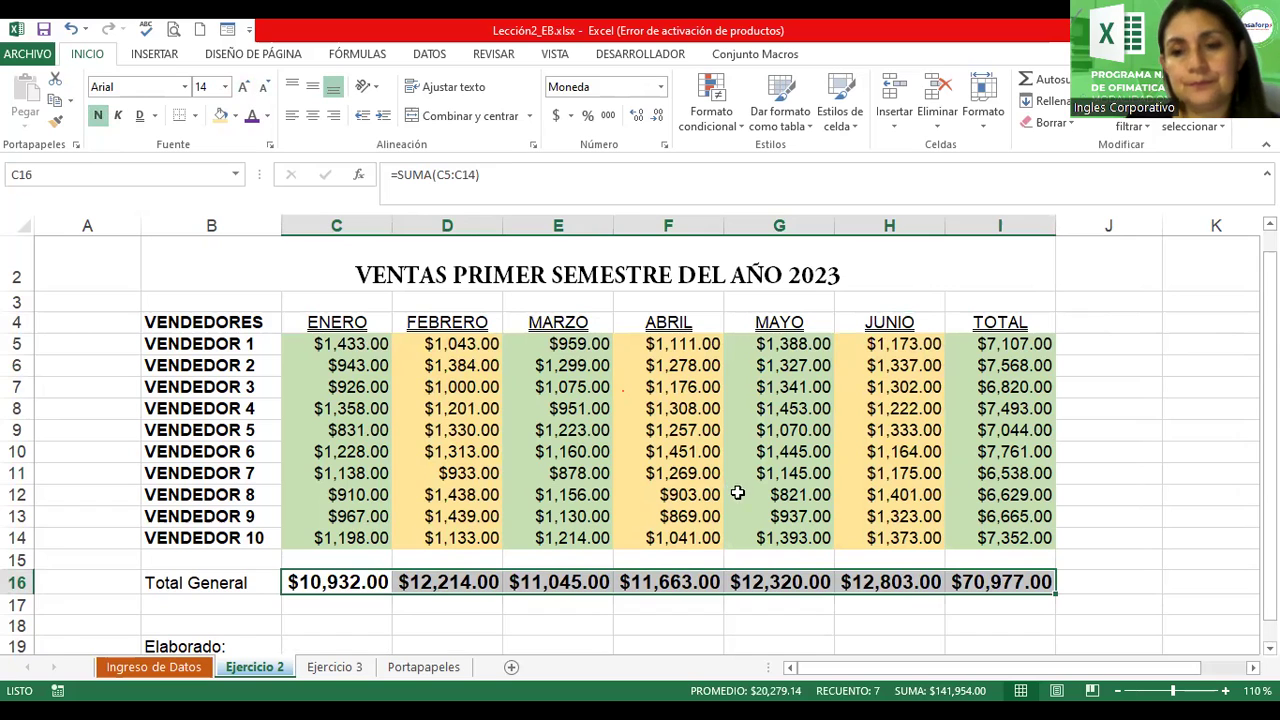
pyautogui.click(1117, 690)
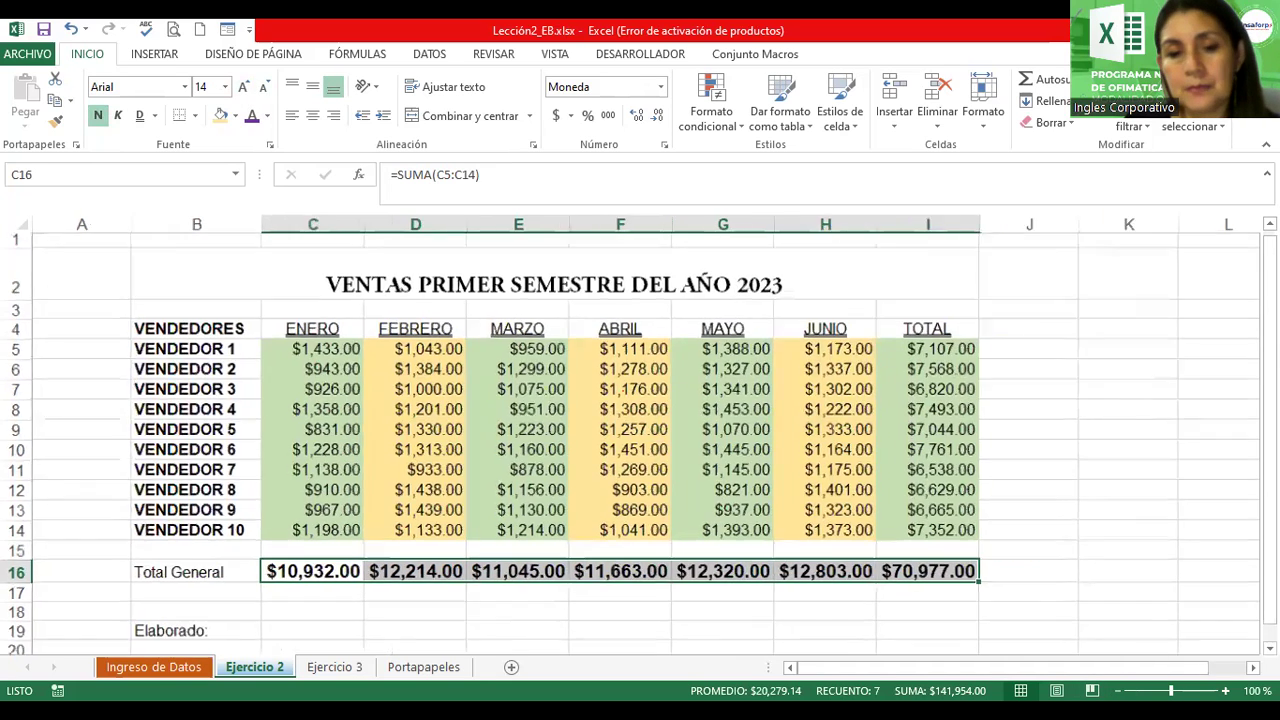
pyautogui.click(1117, 690)
pyautogui.click(1024, 378)
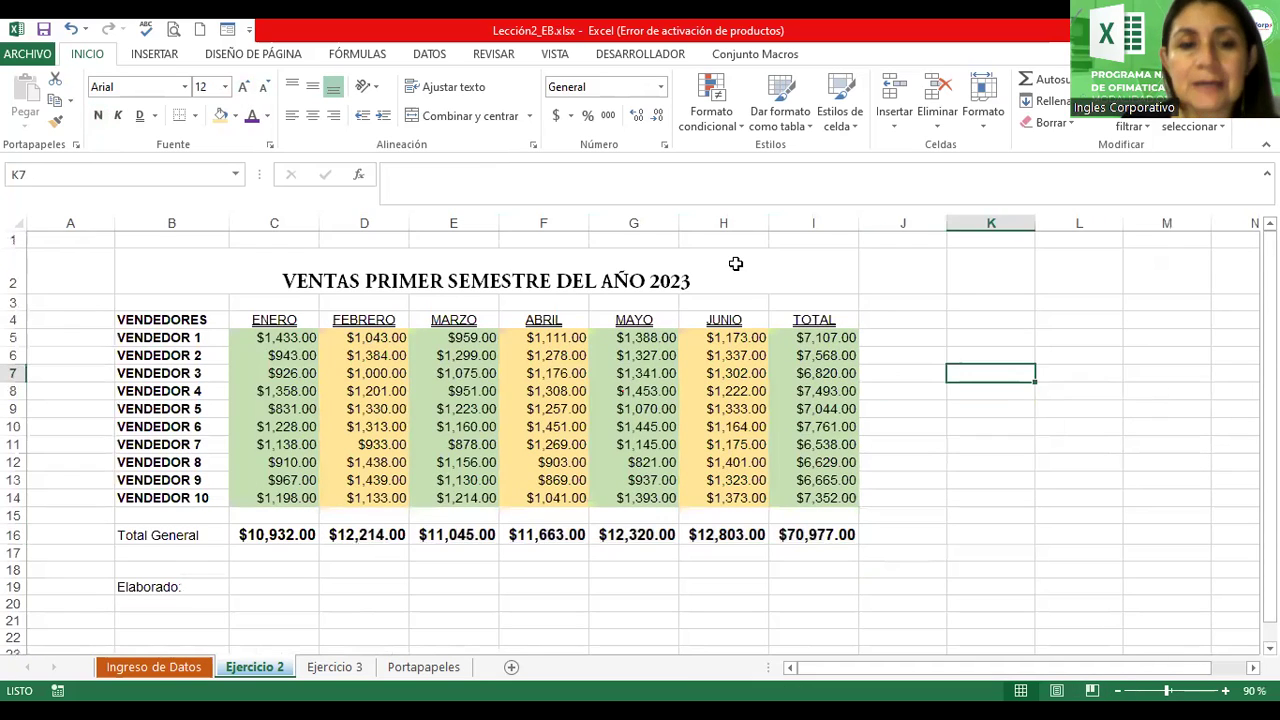
# Step: Draw a Flecha izquierda y arriba shape beside the table from row 4 to row 16, then widen it
pyautogui.click(160, 60)
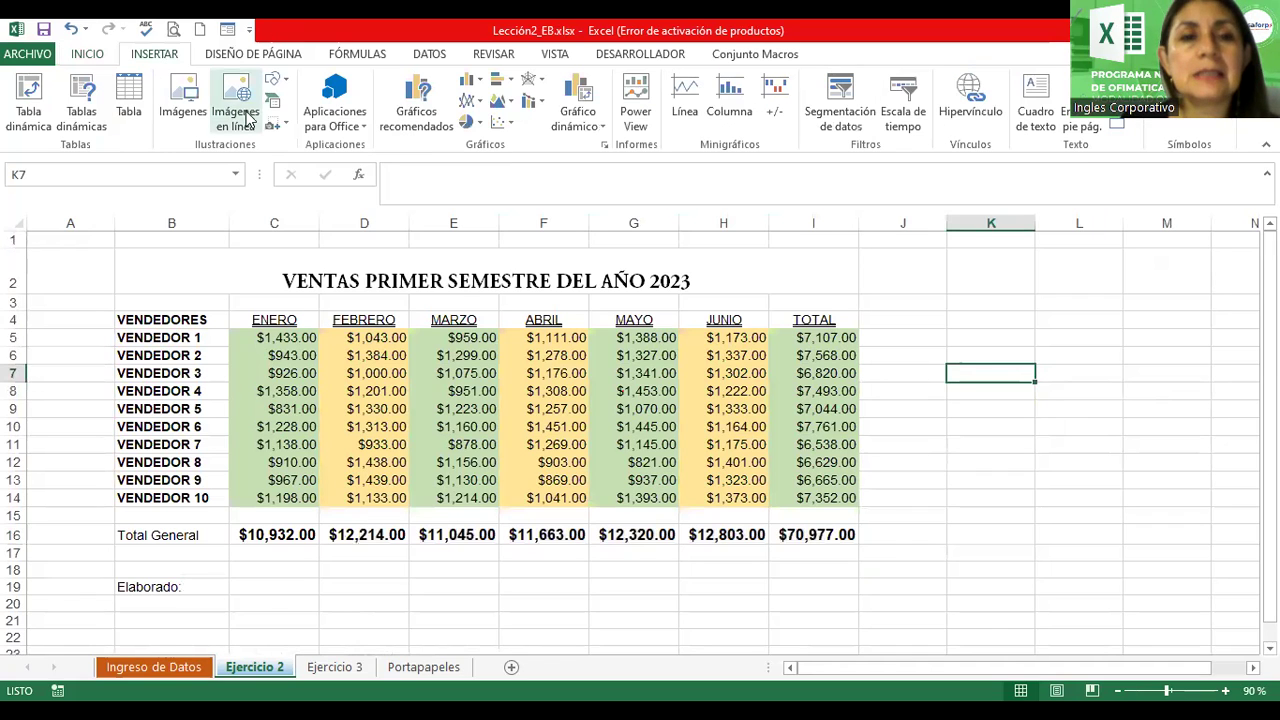
pyautogui.click(278, 80)
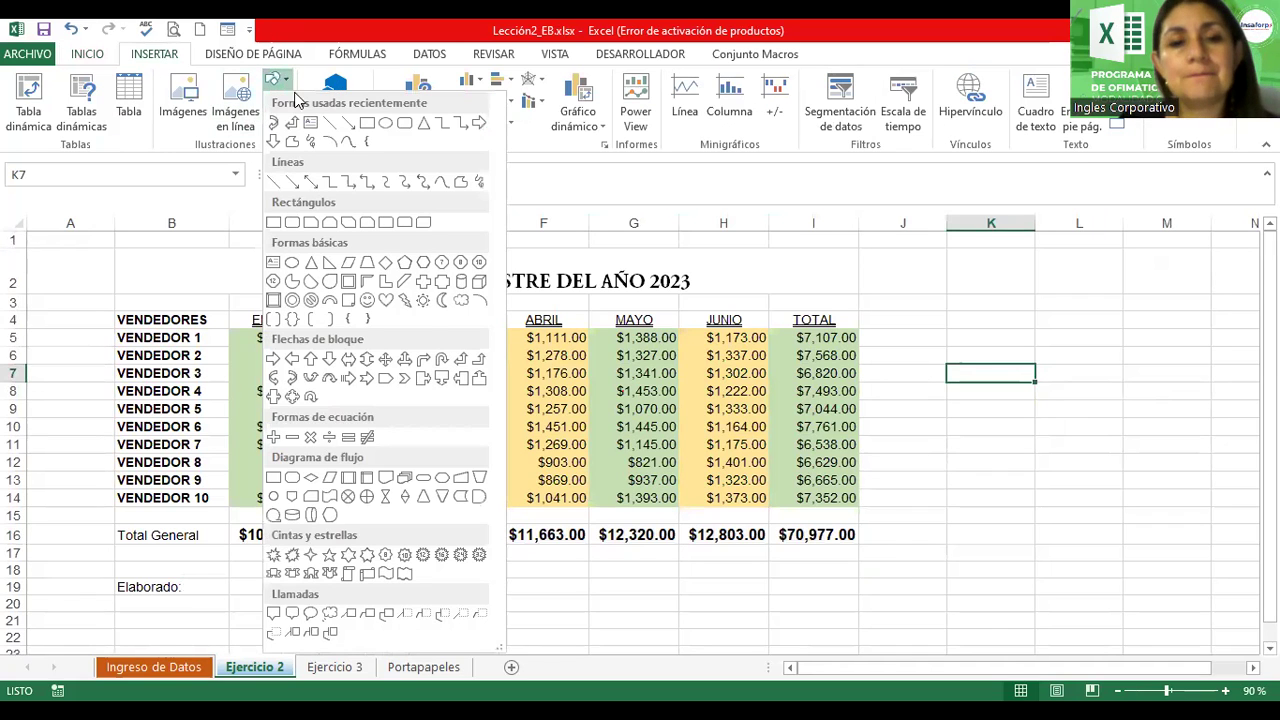
pyautogui.click(460, 359)
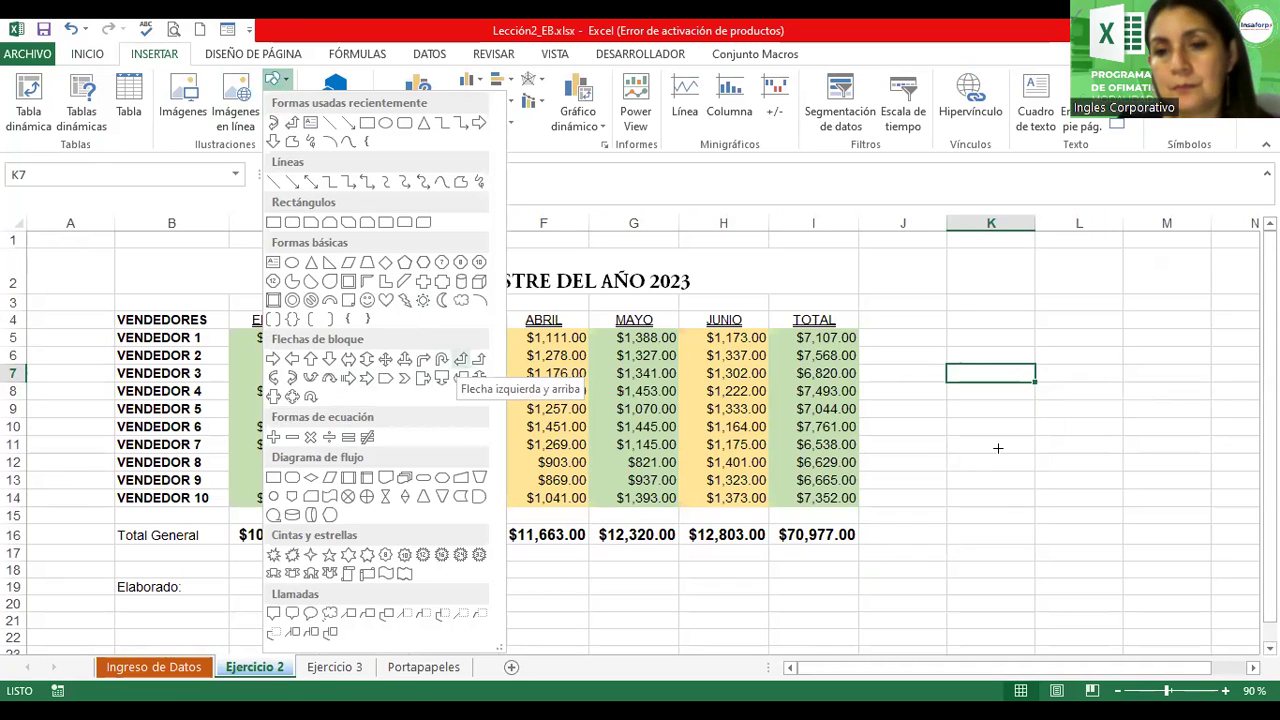
pyautogui.moveTo(930, 304)
pyautogui.mouseDown()
pyautogui.moveTo(966, 506)
pyautogui.moveTo(872, 543)
pyautogui.mouseUp()
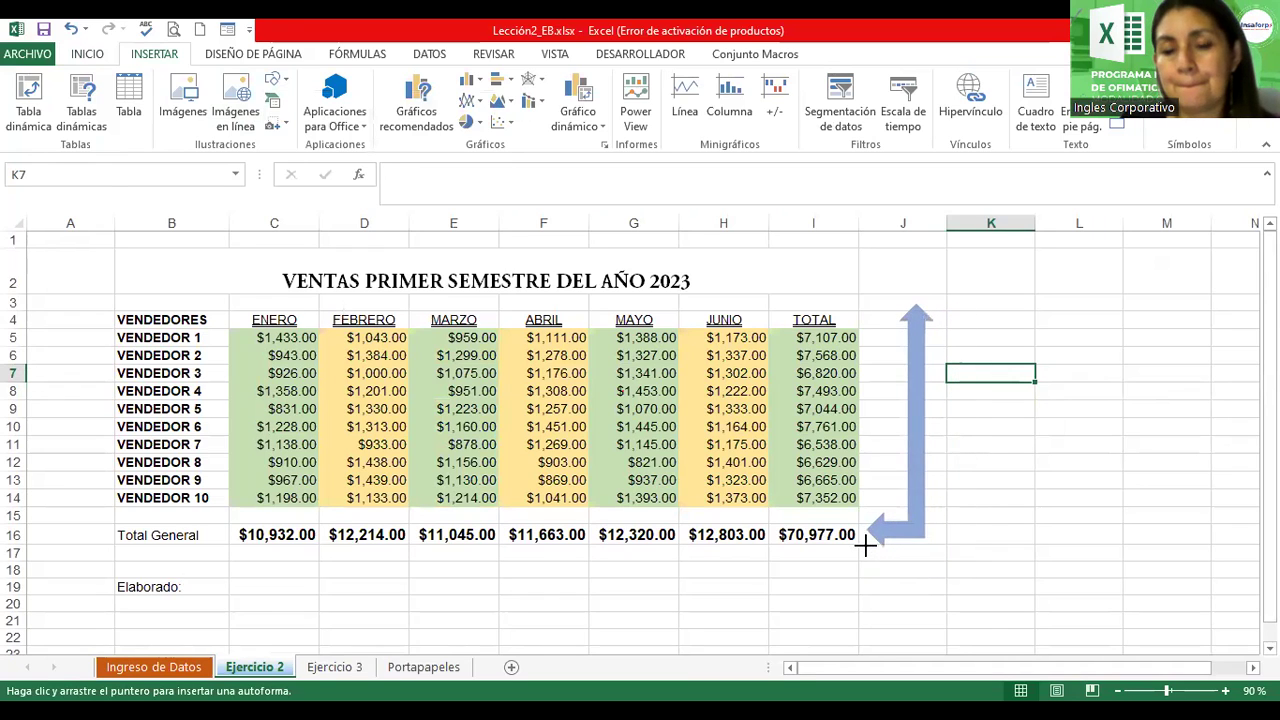
pyautogui.moveTo(872, 543); pyautogui.dragTo(866, 545)
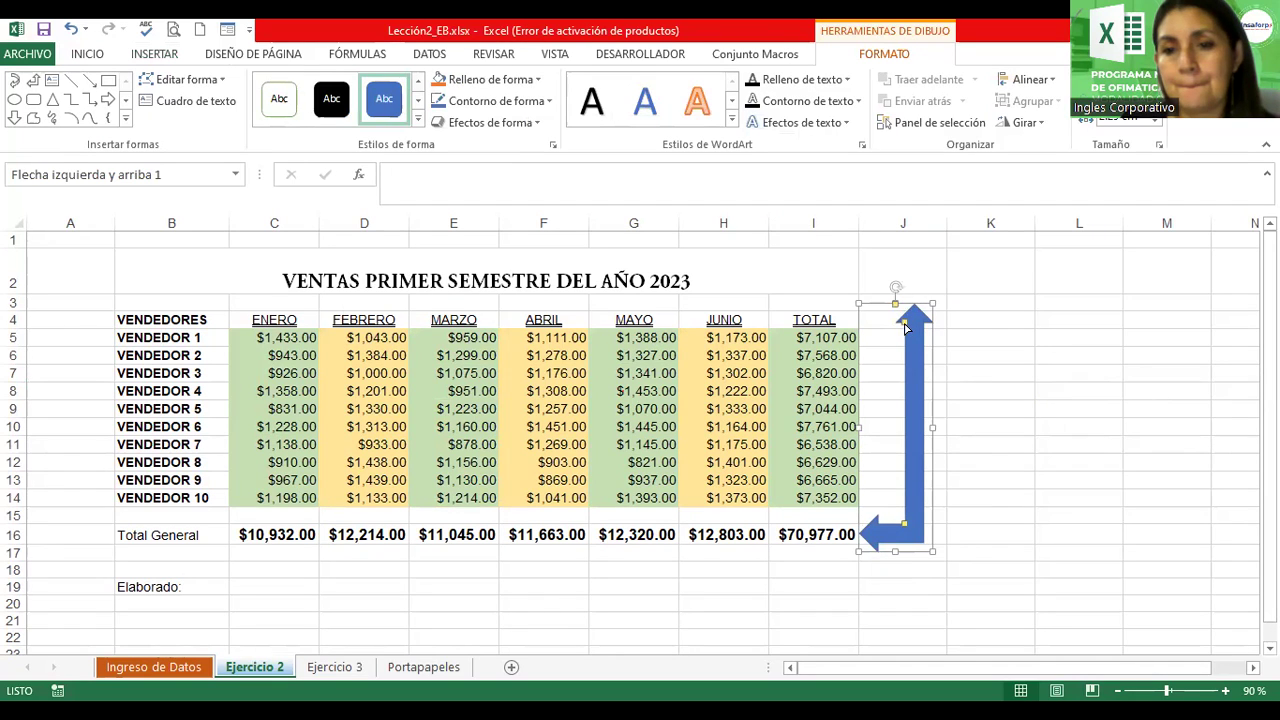
pyautogui.moveTo(904, 330); pyautogui.dragTo(898, 300)
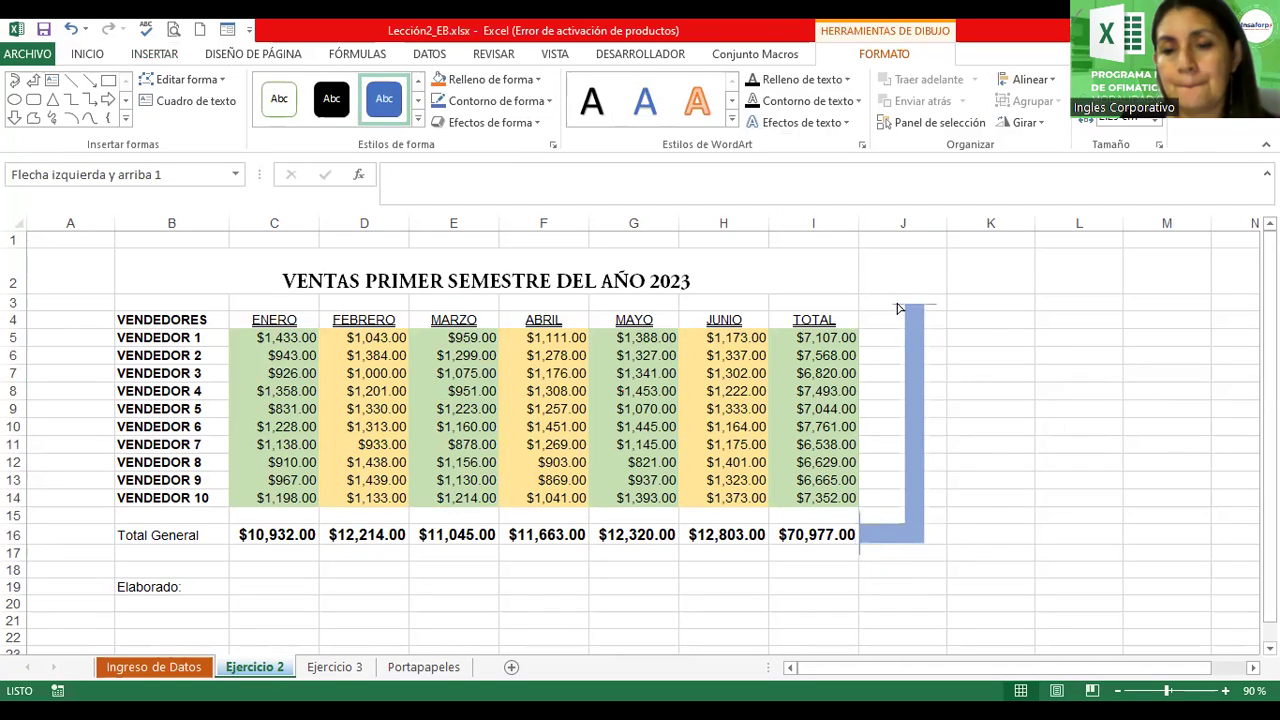
pyautogui.moveTo(898, 300); pyautogui.dragTo(903, 360)
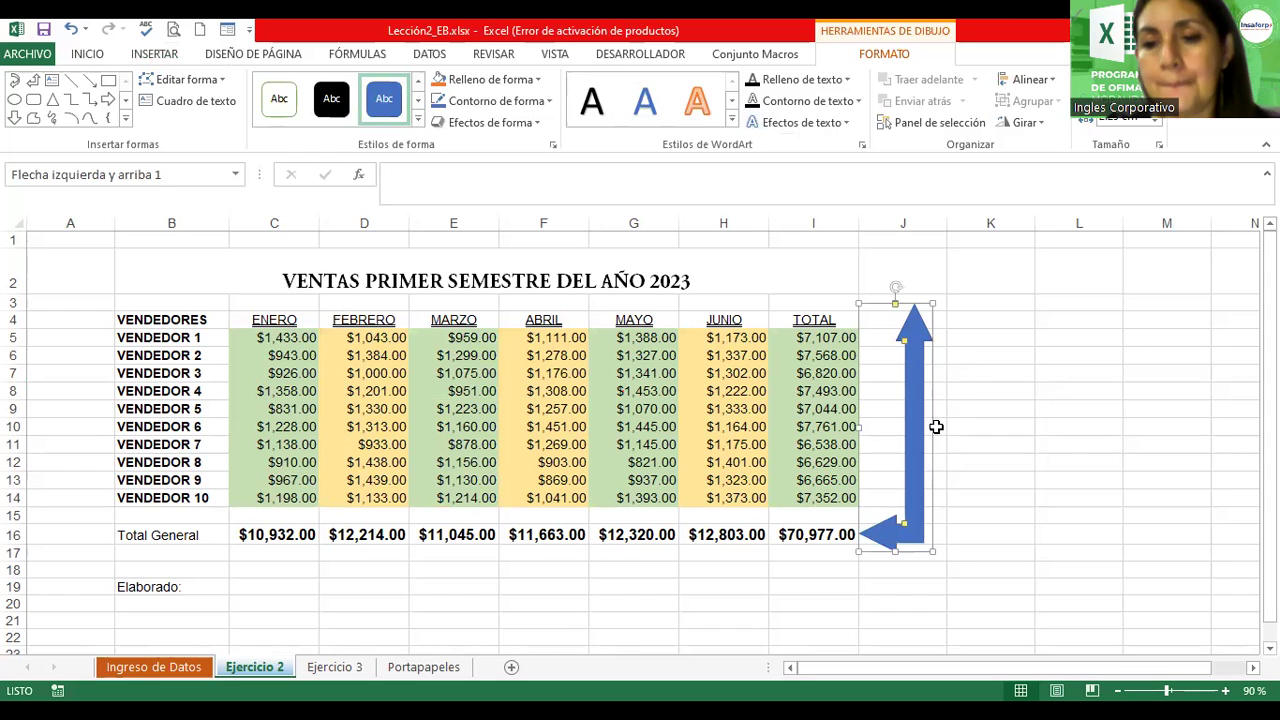
pyautogui.moveTo(936, 427)
pyautogui.mouseDown()
pyautogui.moveTo(970, 423)
pyautogui.moveTo(951, 426)
pyautogui.mouseUp()
pyautogui.click(1020, 428)
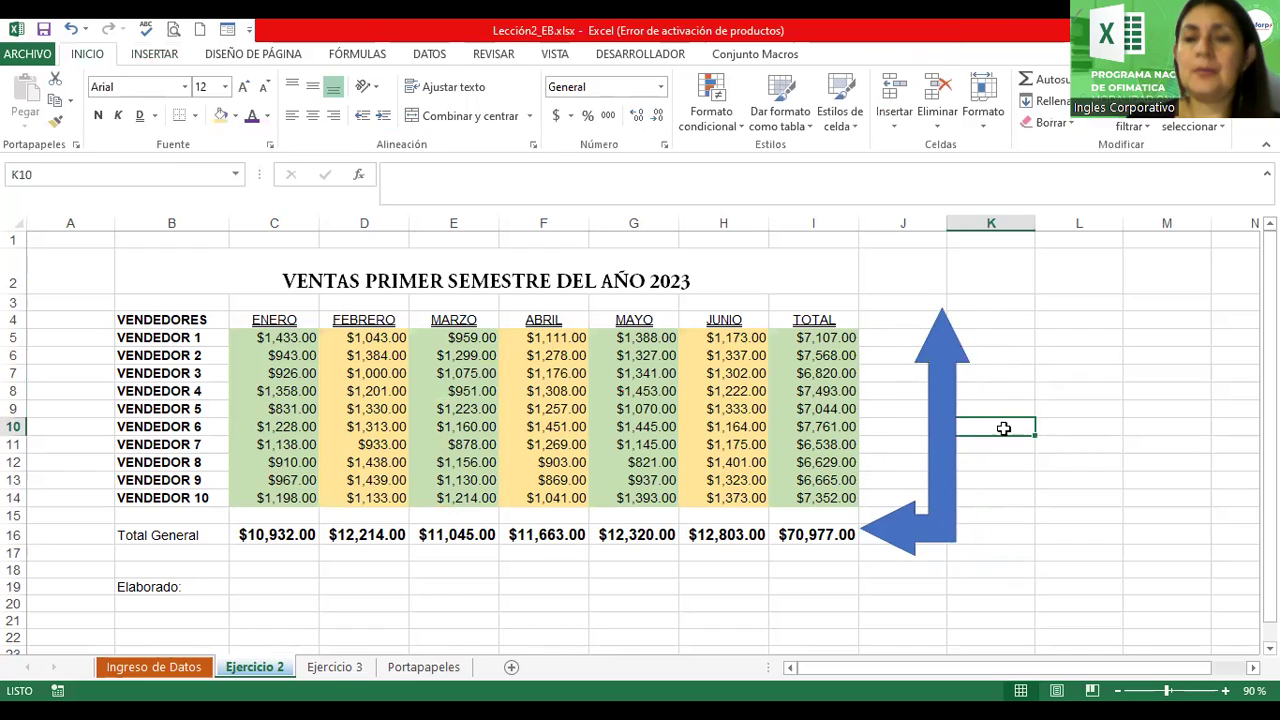
pyautogui.doubleClick(944, 424)
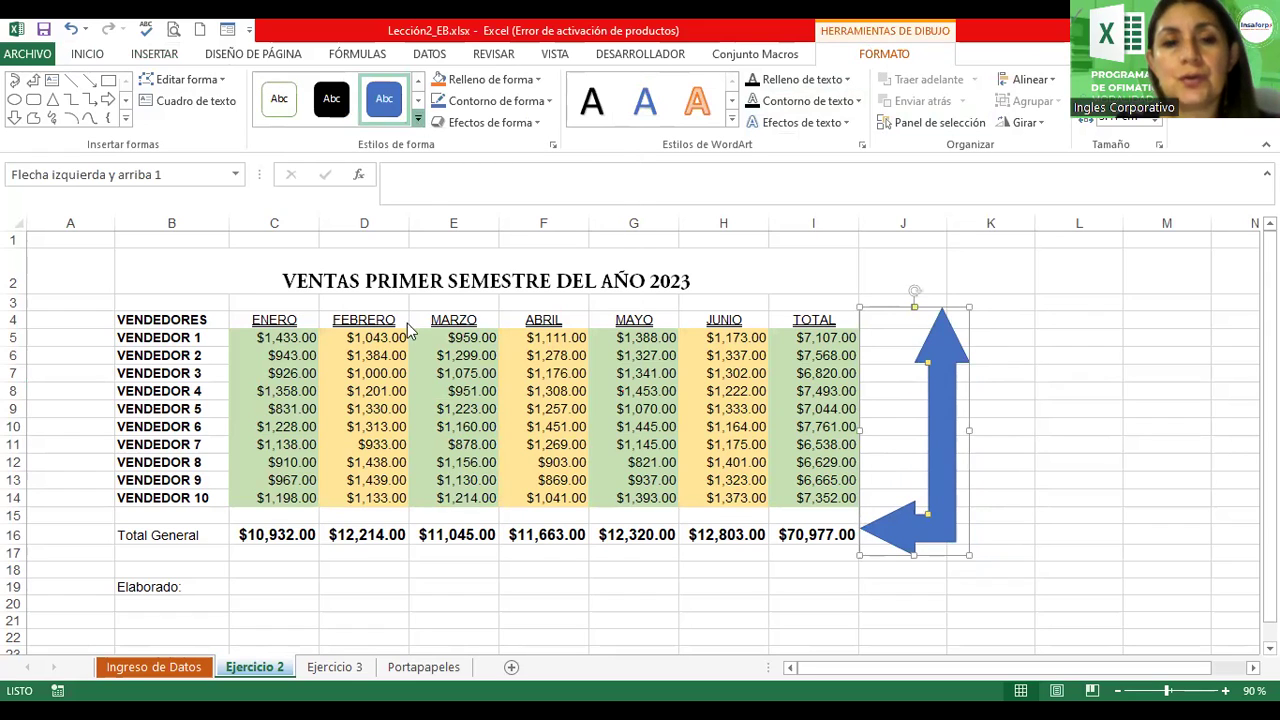
# Step: Apply the yellow shape style from the Estilos de forma gallery to the arrow
pyautogui.click(418, 118)
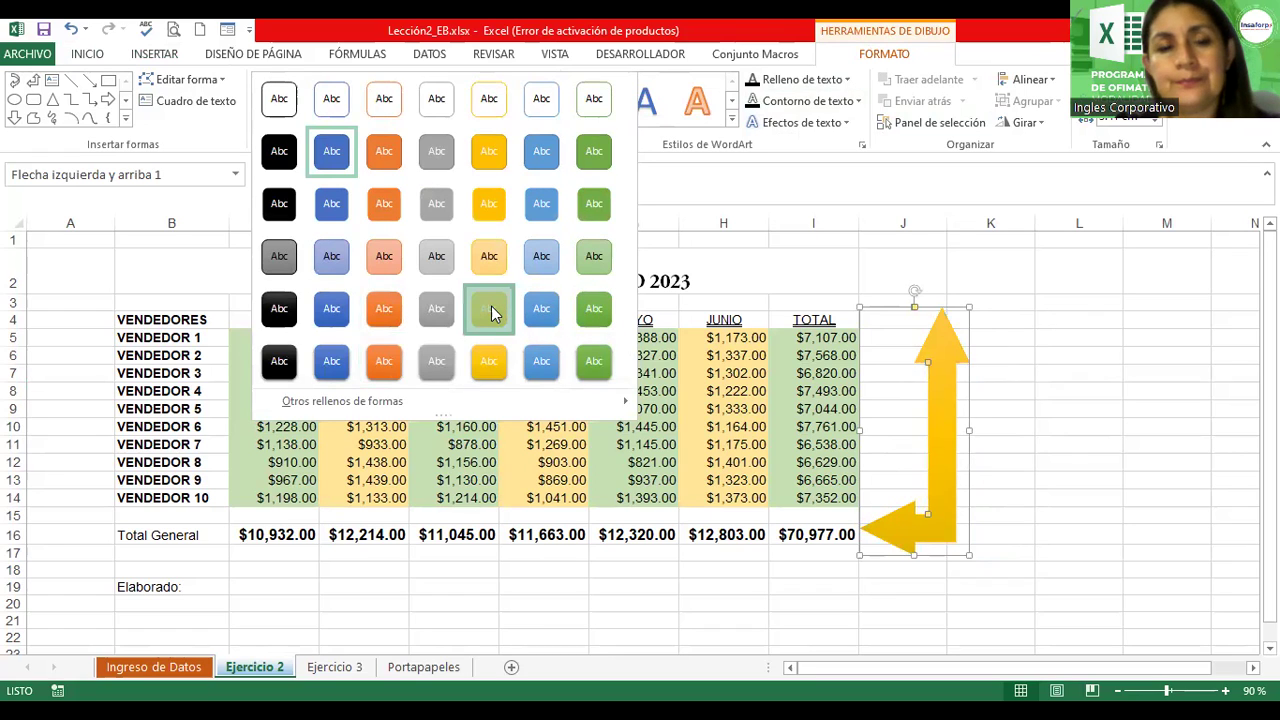
pyautogui.click(490, 313)
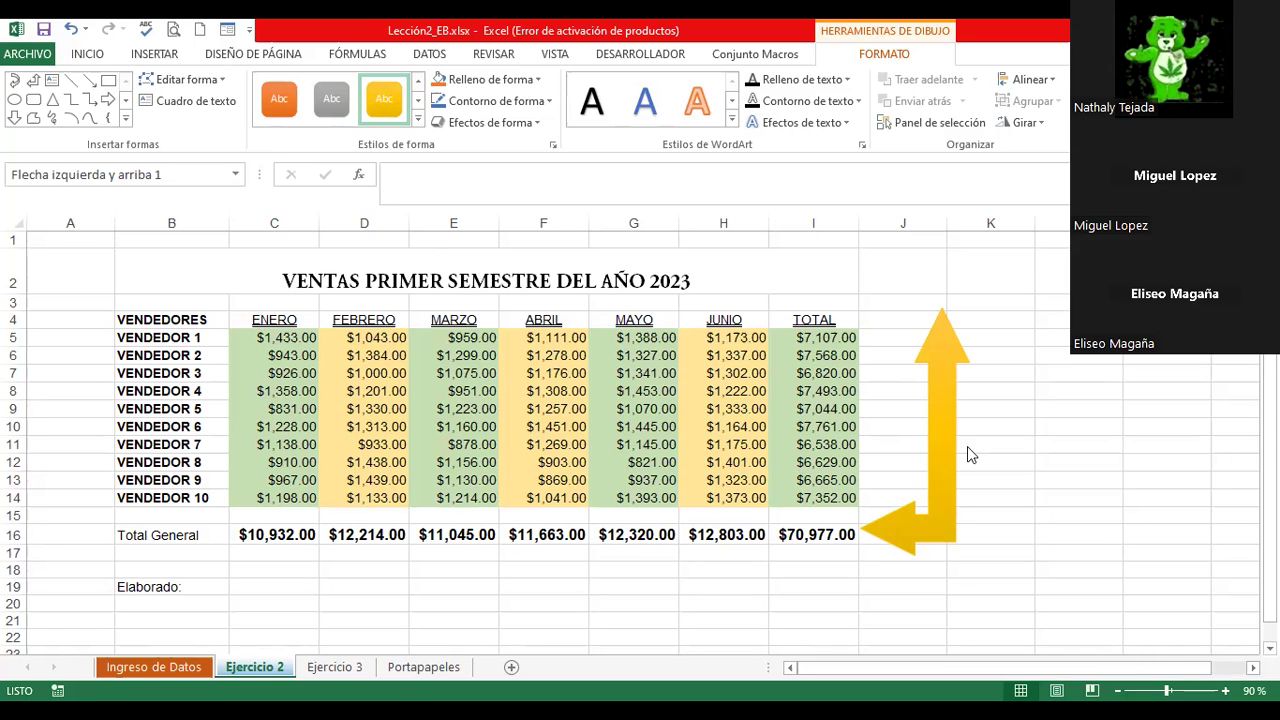
# Step: Widen the yellow arrow slightly by dragging its right handle
pyautogui.click(941, 429)
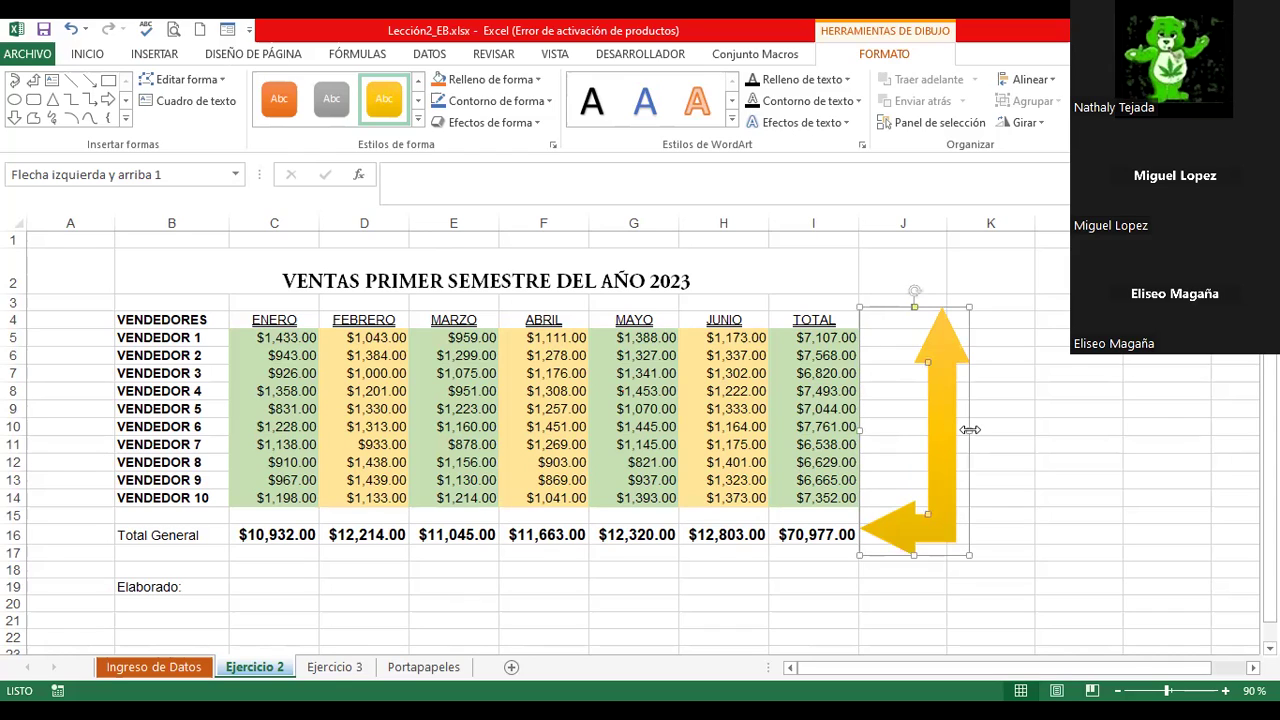
pyautogui.moveTo(968, 429); pyautogui.dragTo(976, 429)
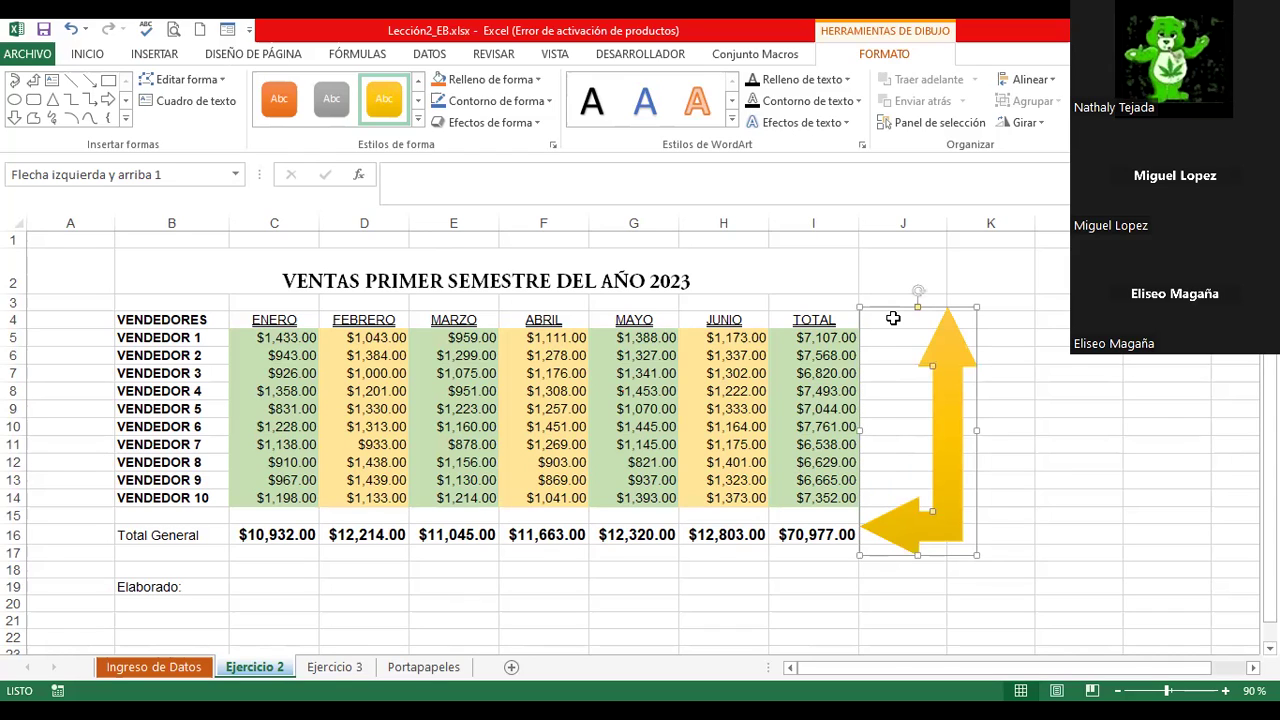
pyautogui.click(865, 293)
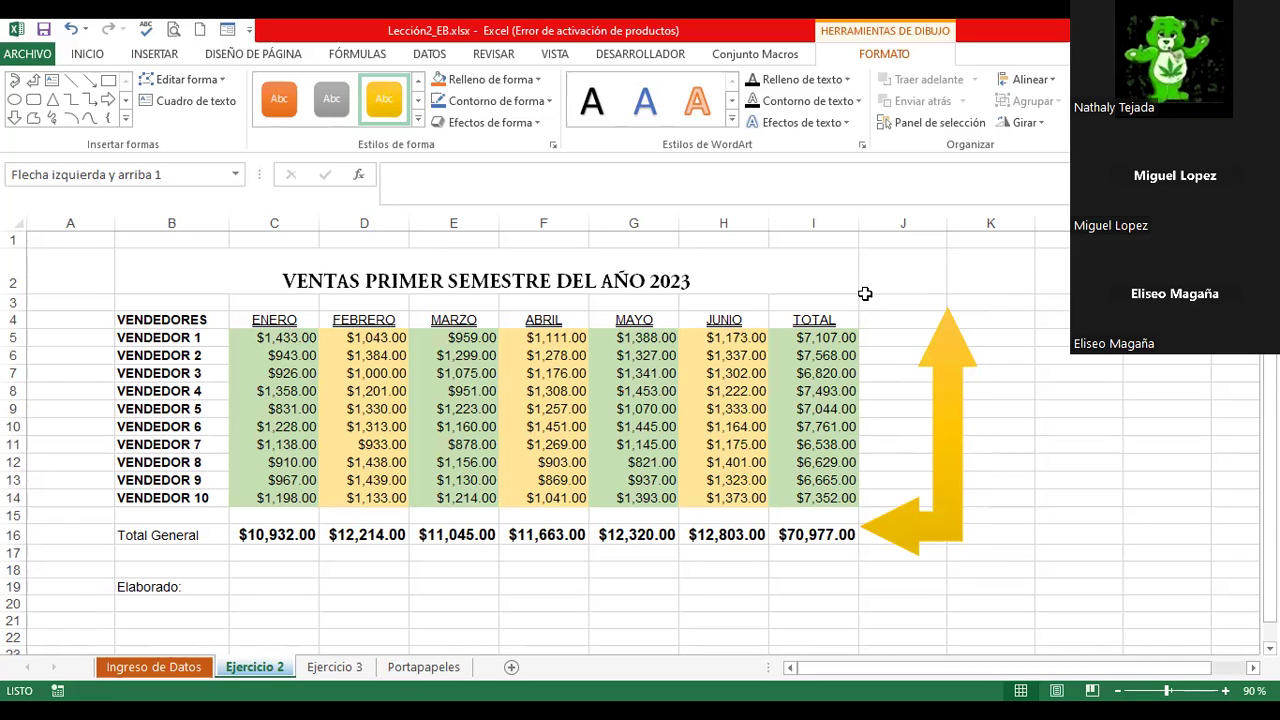
# Step: Type the author's full name in C19 beside Elaborado:, then reopen the Formas gallery
pyautogui.click(253, 586)
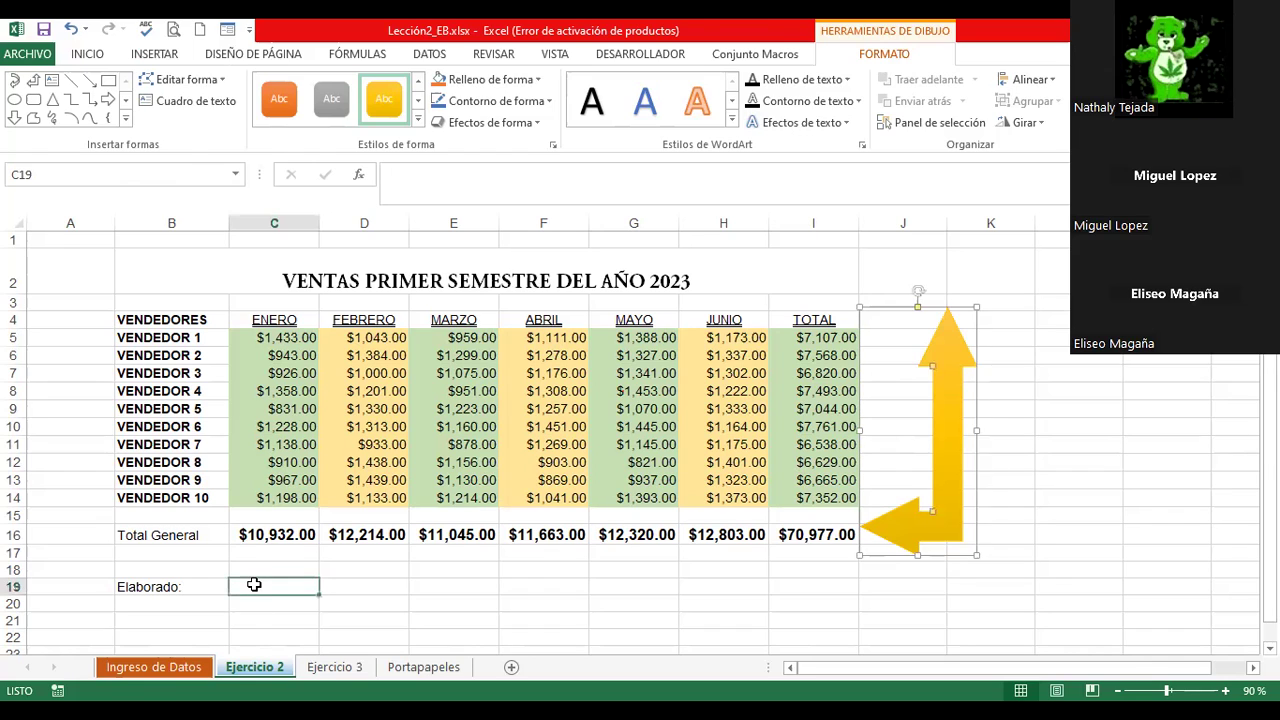
pyautogui.write('Denisse Alvarado')
pyautogui.hotkey('ctrl', 'Return')
pyautogui.press('Return')
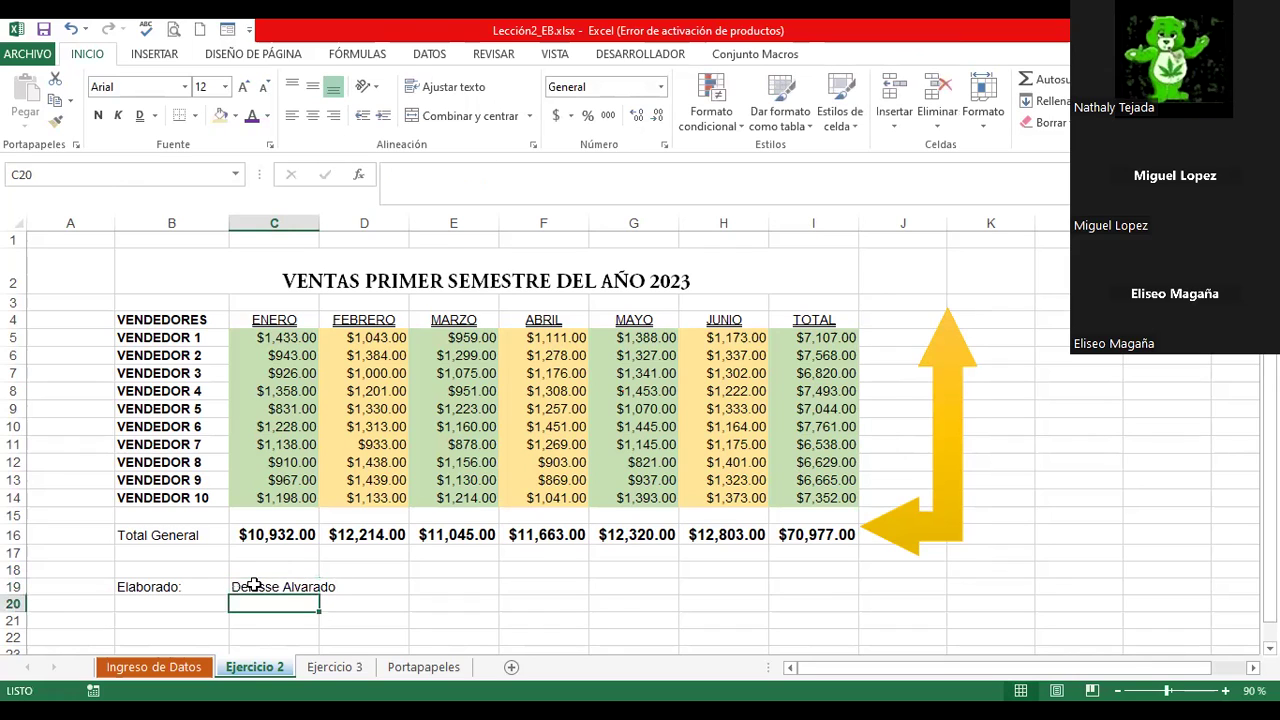
pyautogui.click(255, 586)
pyautogui.click(138, 60)
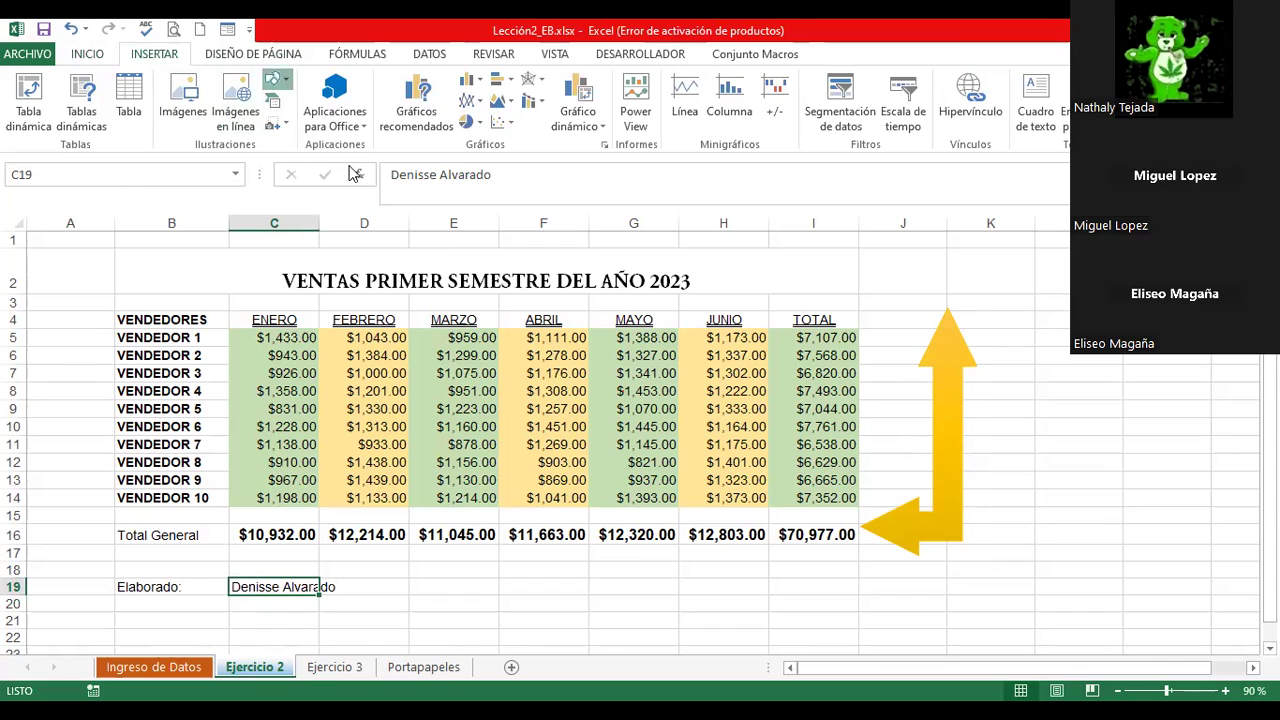
pyautogui.click(273, 80)
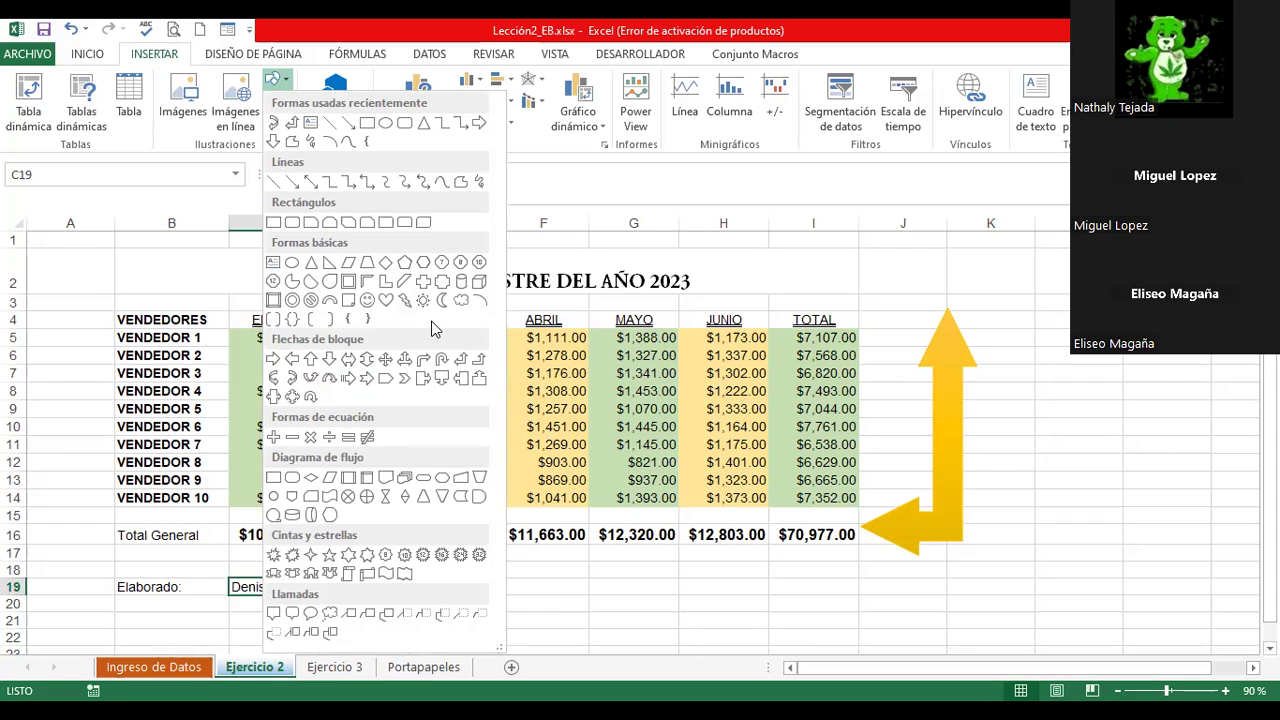
# Step: Draw a Right Arrow block shape below C19 and apply a light blue shape style
pyautogui.click(355, 382)
pyautogui.moveTo(374, 580)
pyautogui.mouseDown()
pyautogui.moveTo(485, 637)
pyautogui.moveTo(415, 594)
pyautogui.mouseUp()
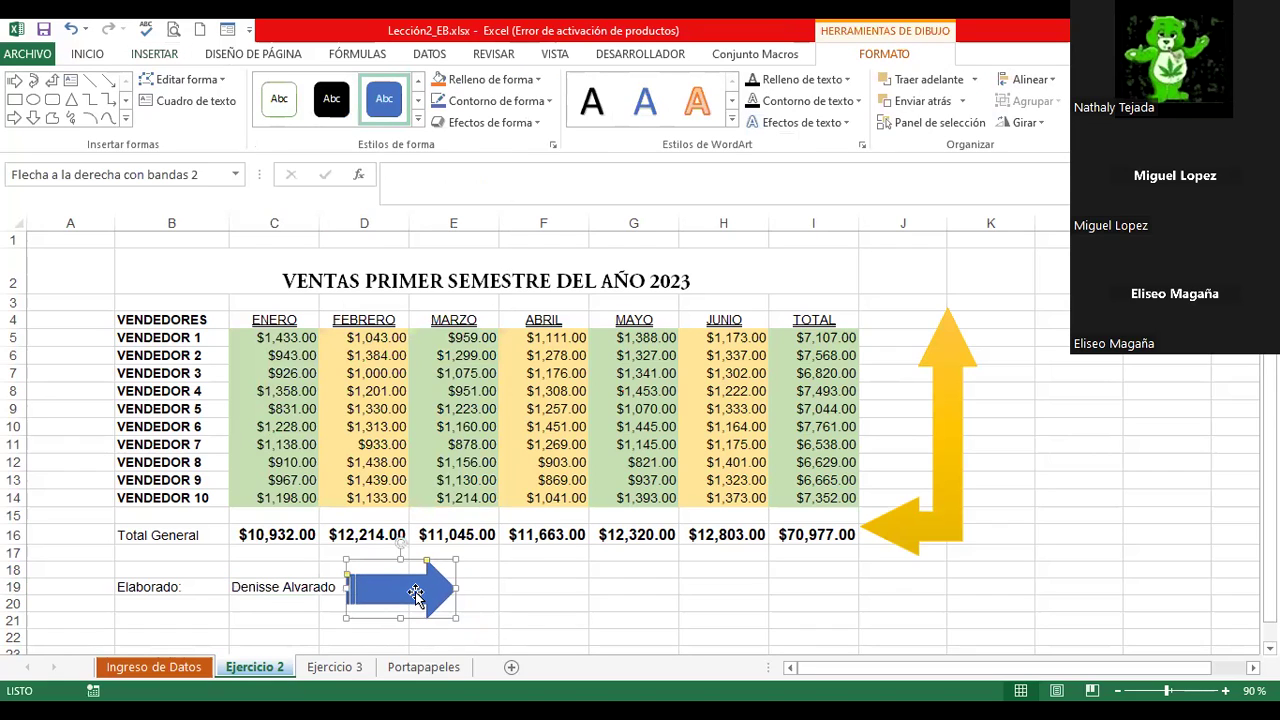
pyautogui.click(417, 121)
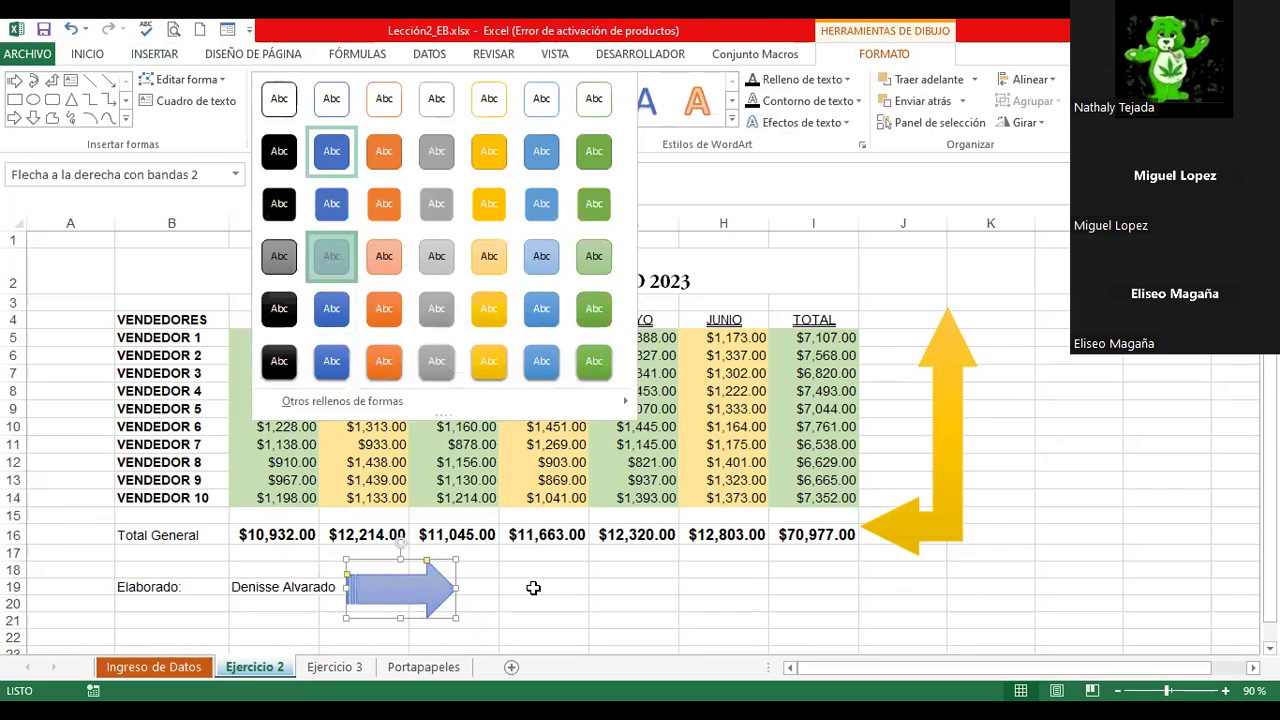
pyautogui.click(533, 588)
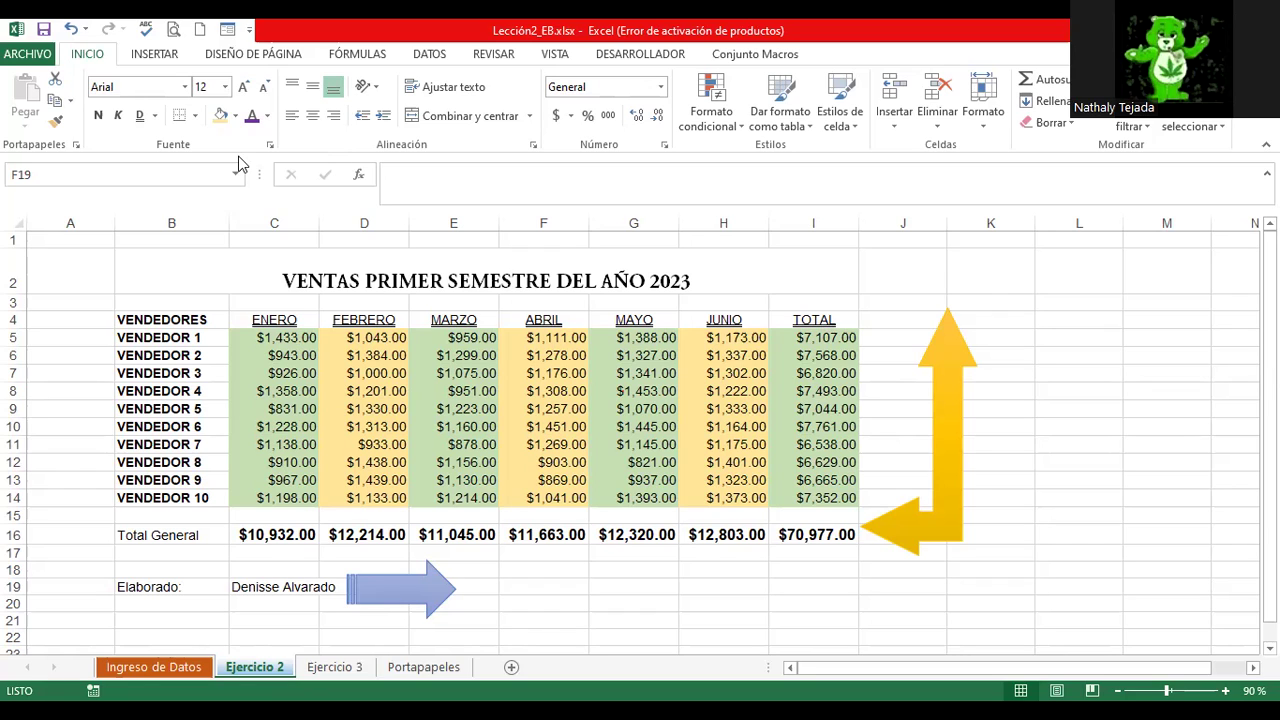
# Step: Switch to the Ejercicio 3 sheet after briefly flipping back to Ejercicio 2
pyautogui.click(313, 672)
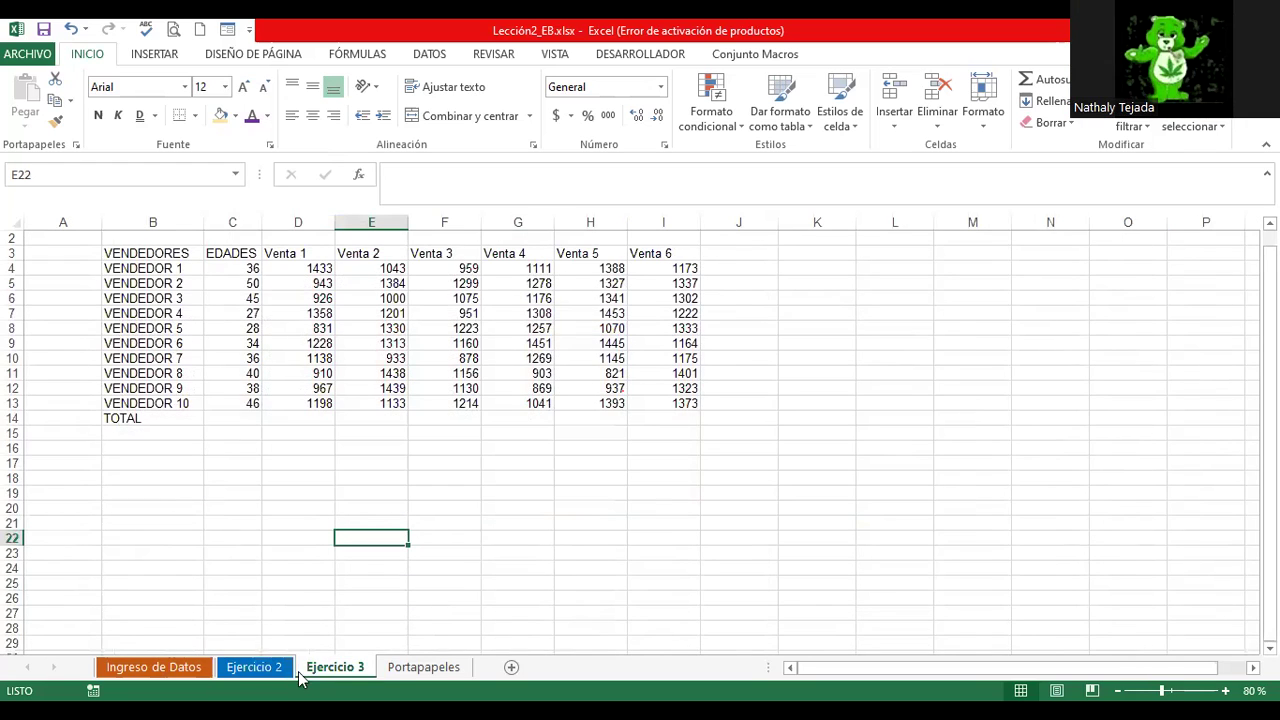
pyautogui.click(257, 670)
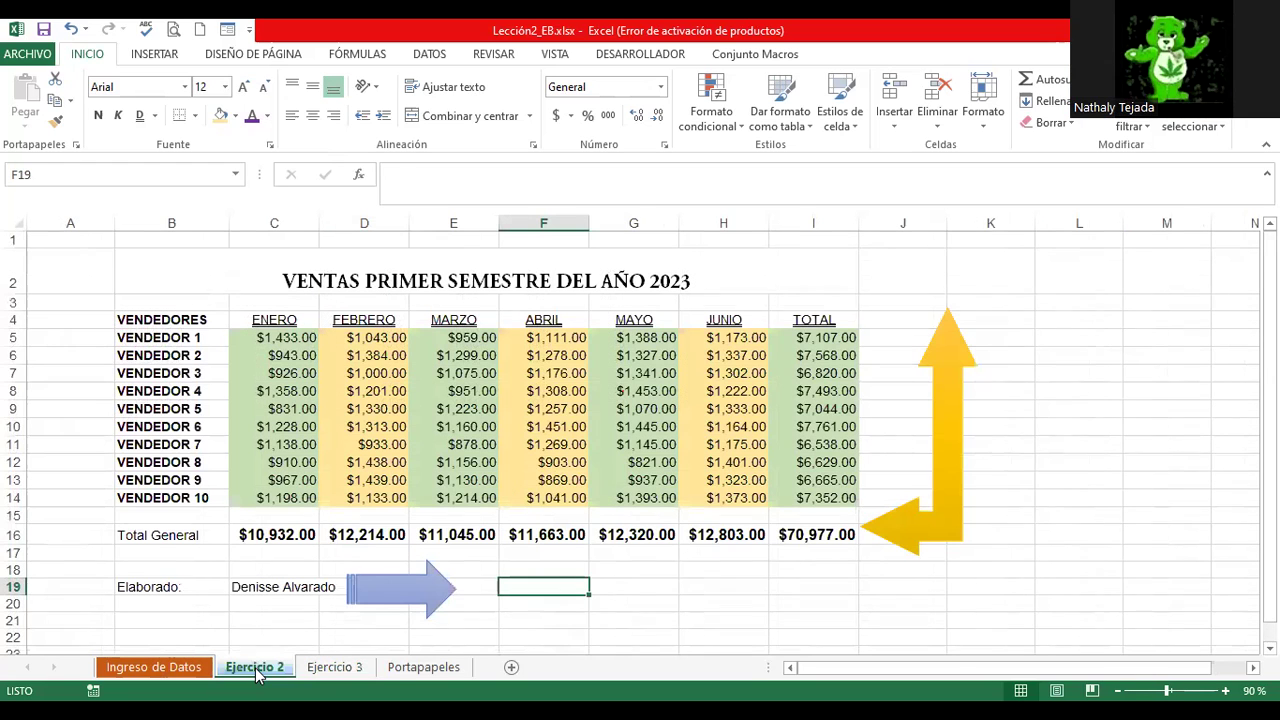
pyautogui.click(326, 672)
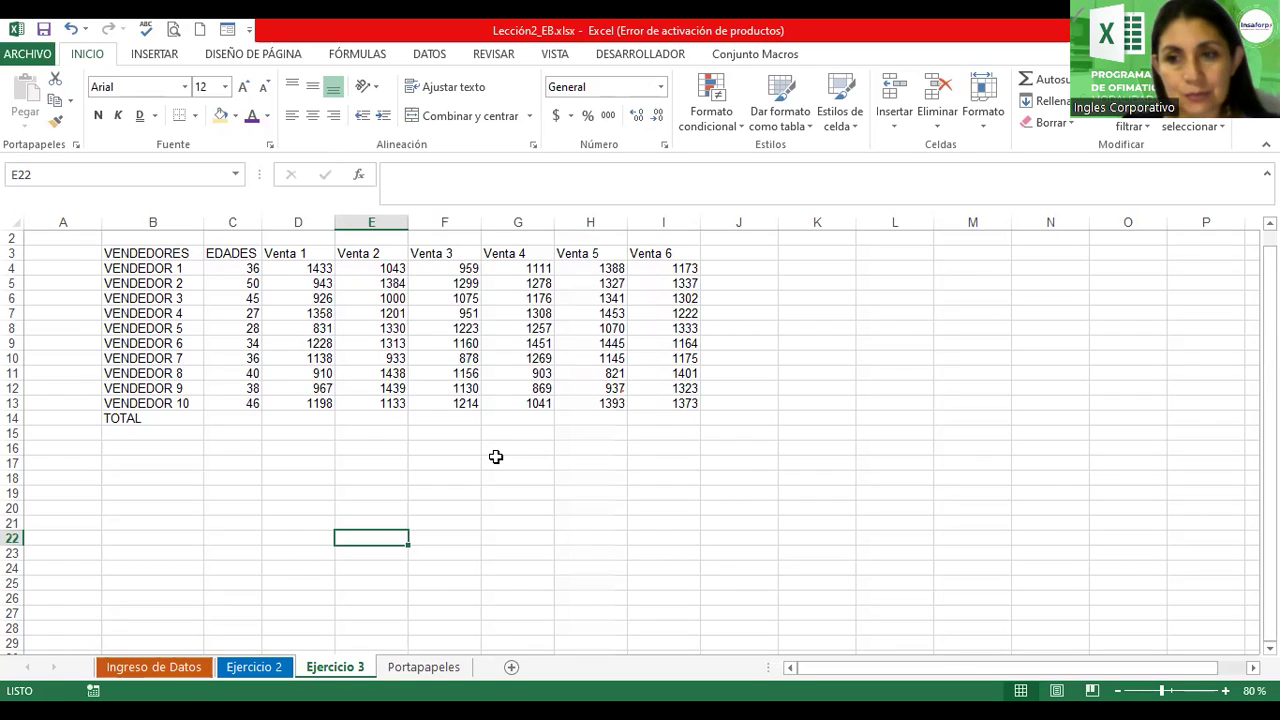
# Step: Copy the VENDEDORES column B3:B14 and paste it starting at B18
pyautogui.click(124, 253)
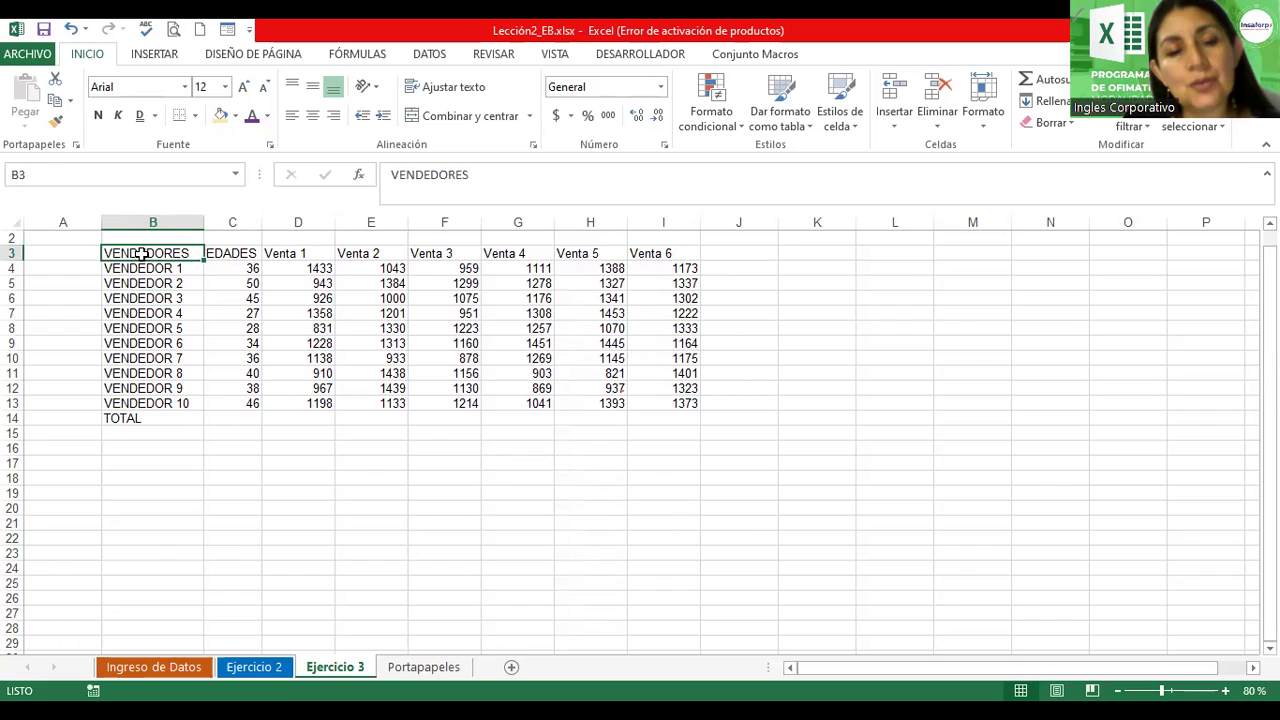
pyautogui.moveTo(142, 253); pyautogui.dragTo(157, 414)
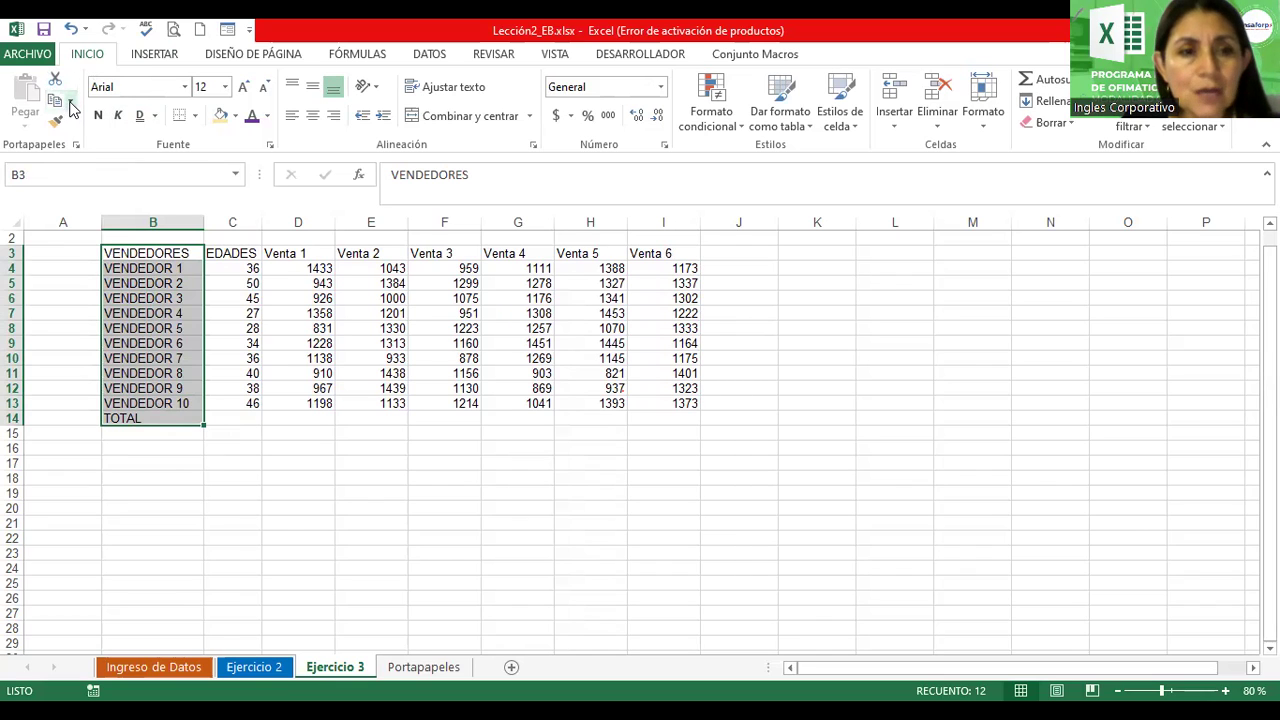
pyautogui.click(72, 107)
pyautogui.click(76, 128)
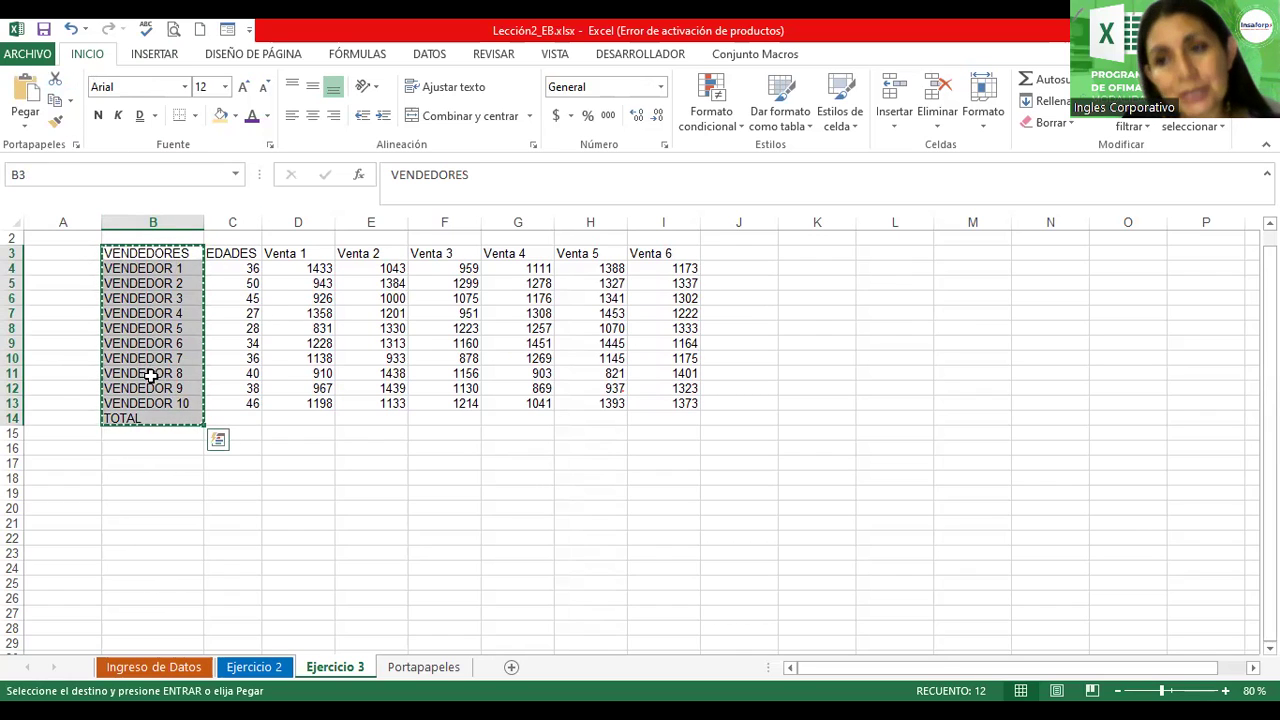
pyautogui.click(134, 477)
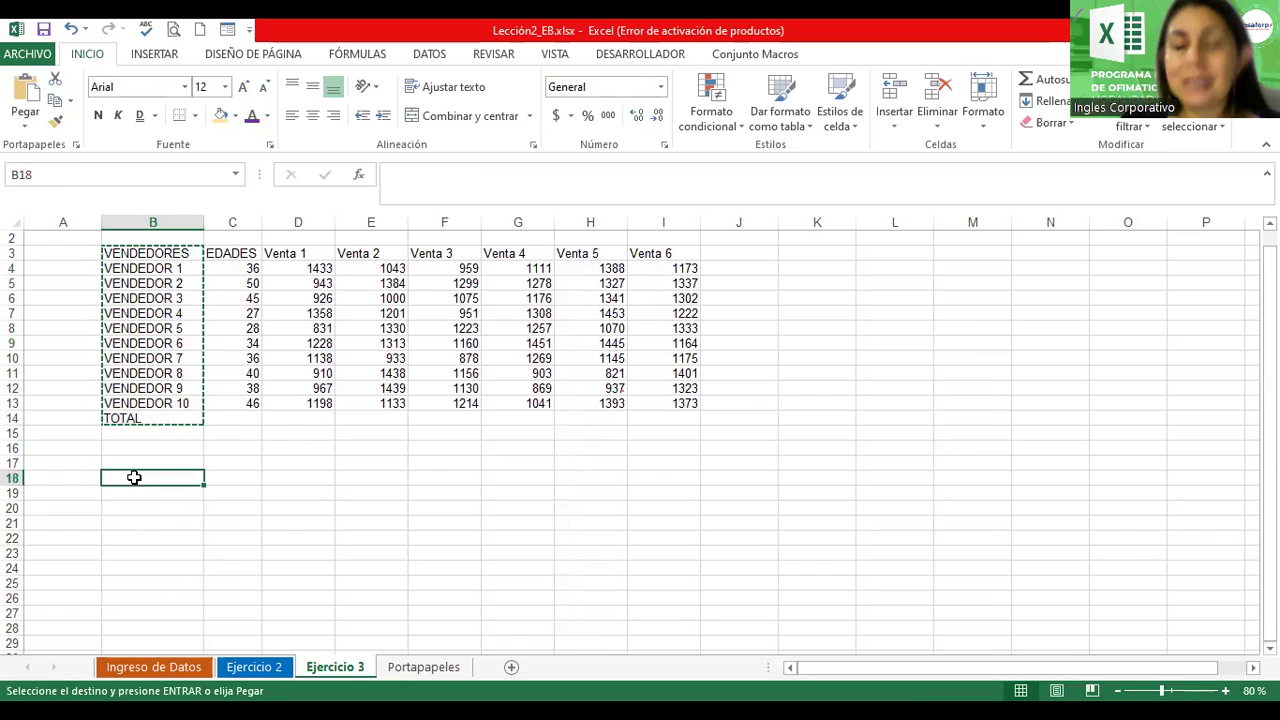
pyautogui.press('Return')
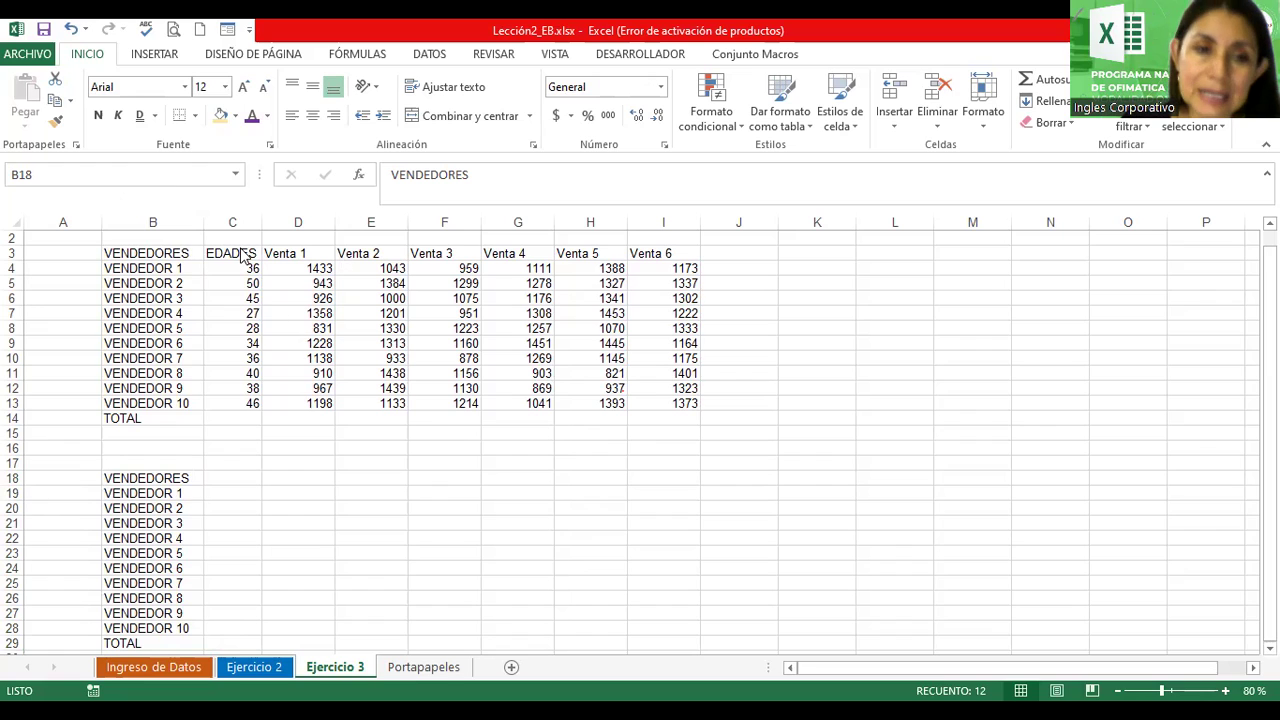
pyautogui.hotkey('ctrl', 'shift', 'Down')
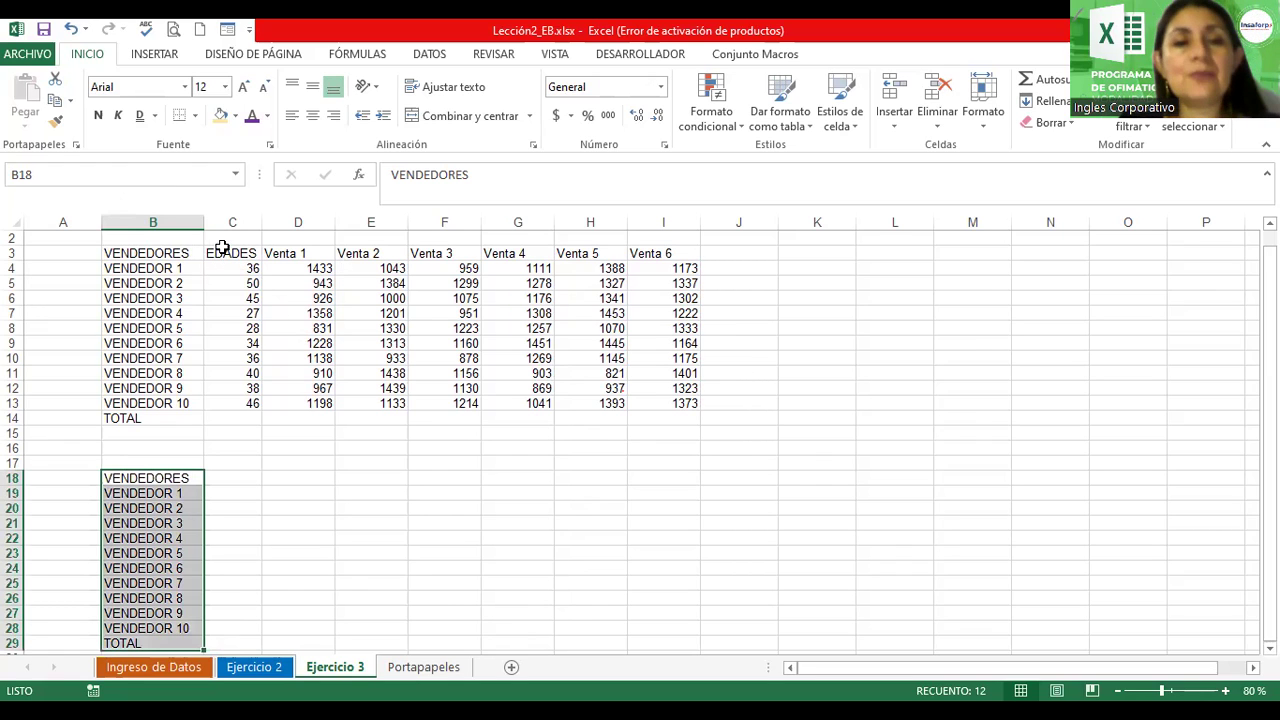
pyautogui.moveTo(224, 250); pyautogui.dragTo(634, 401)
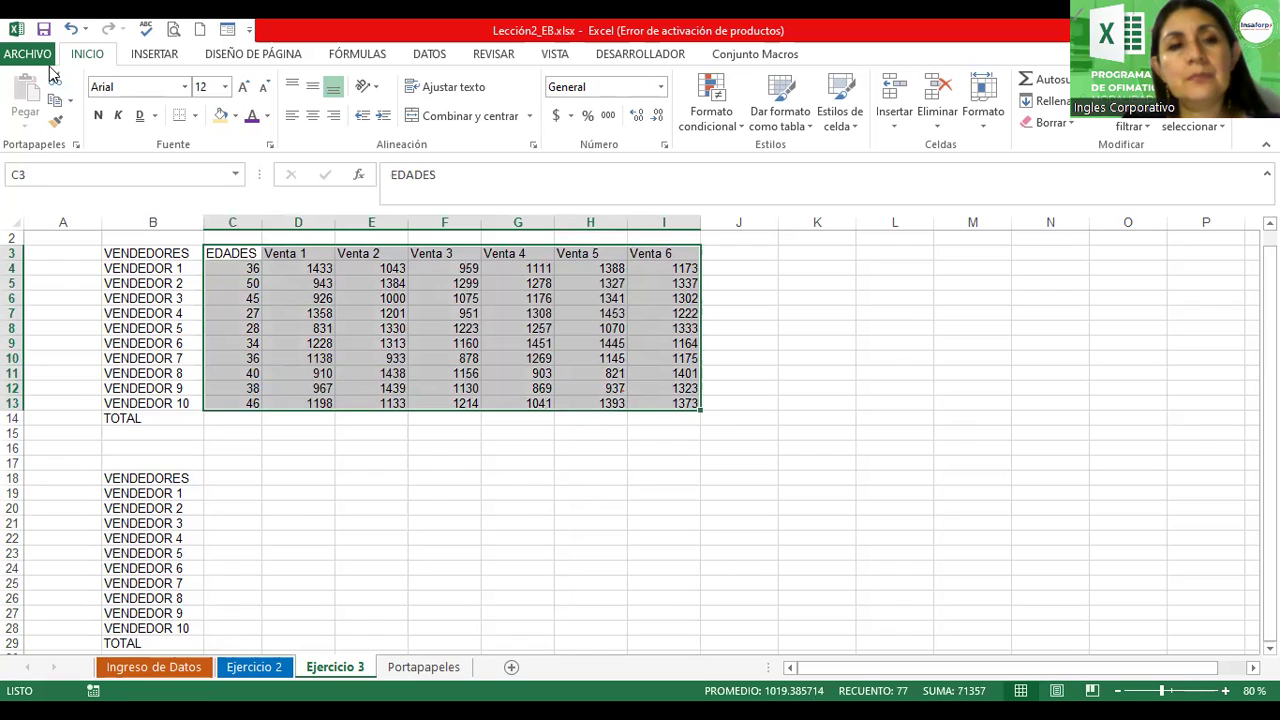
pyautogui.click(62, 101)
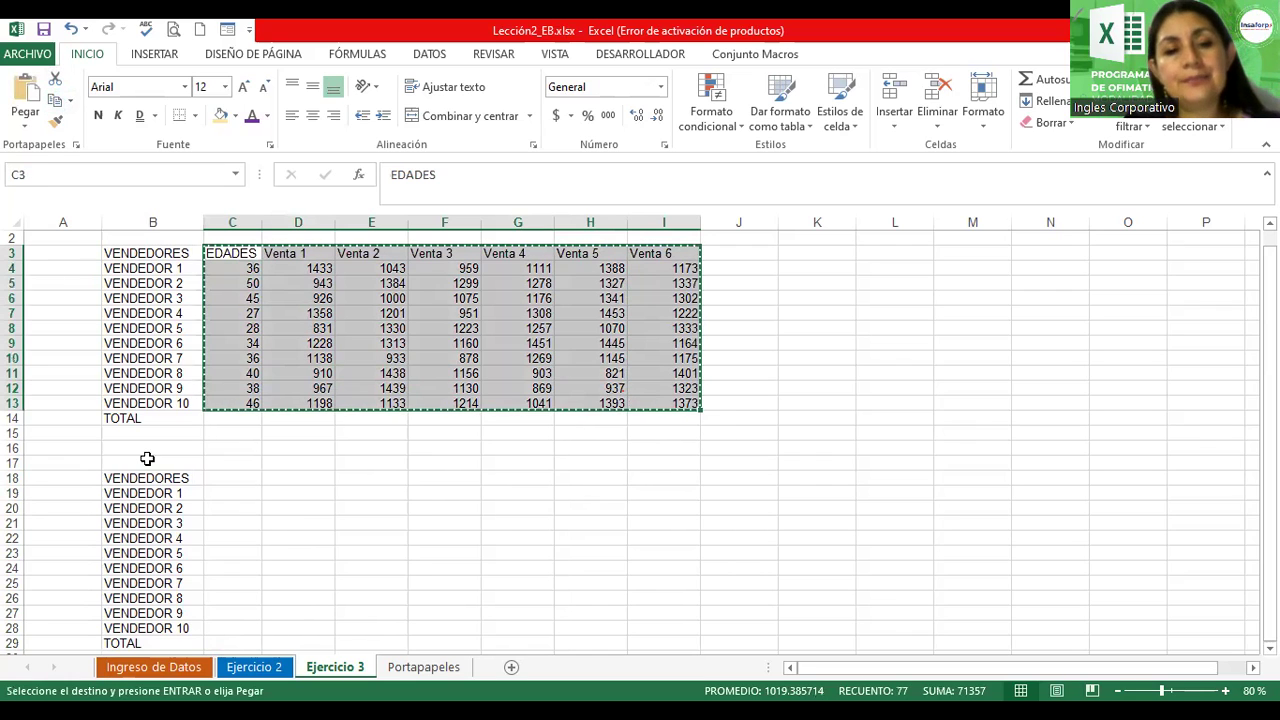
pyautogui.click(229, 478)
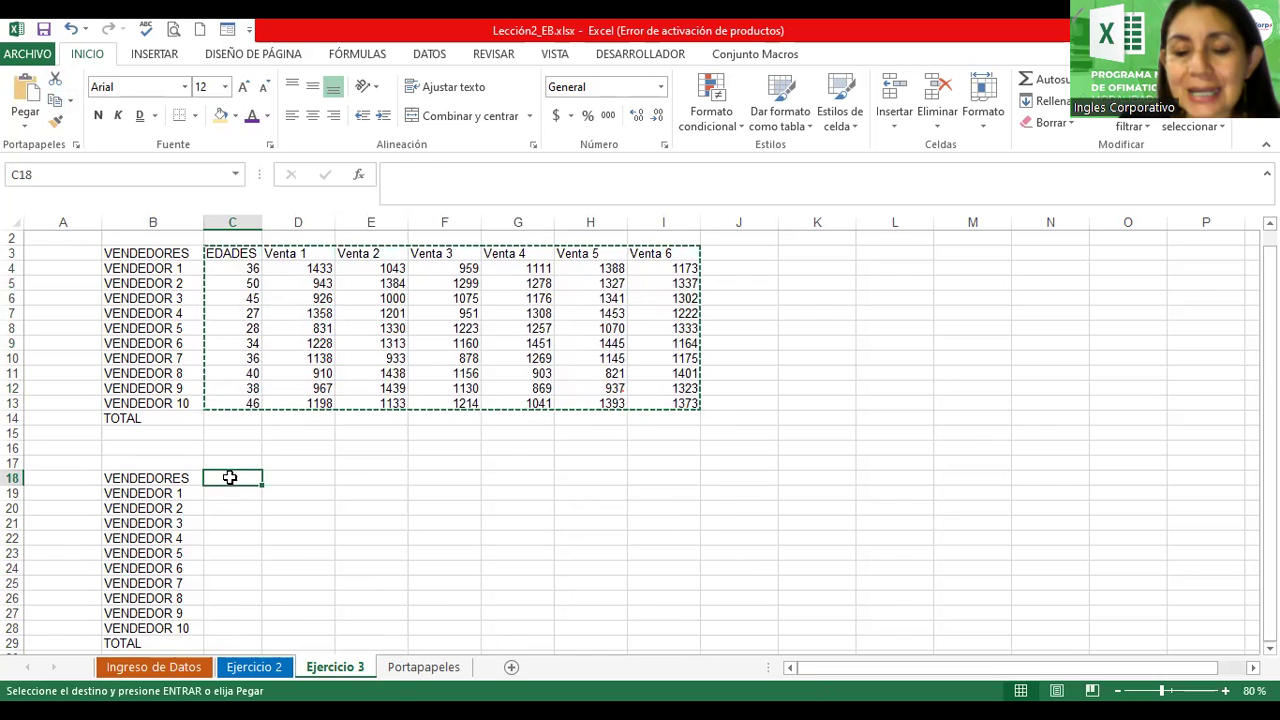
pyautogui.press('Return')
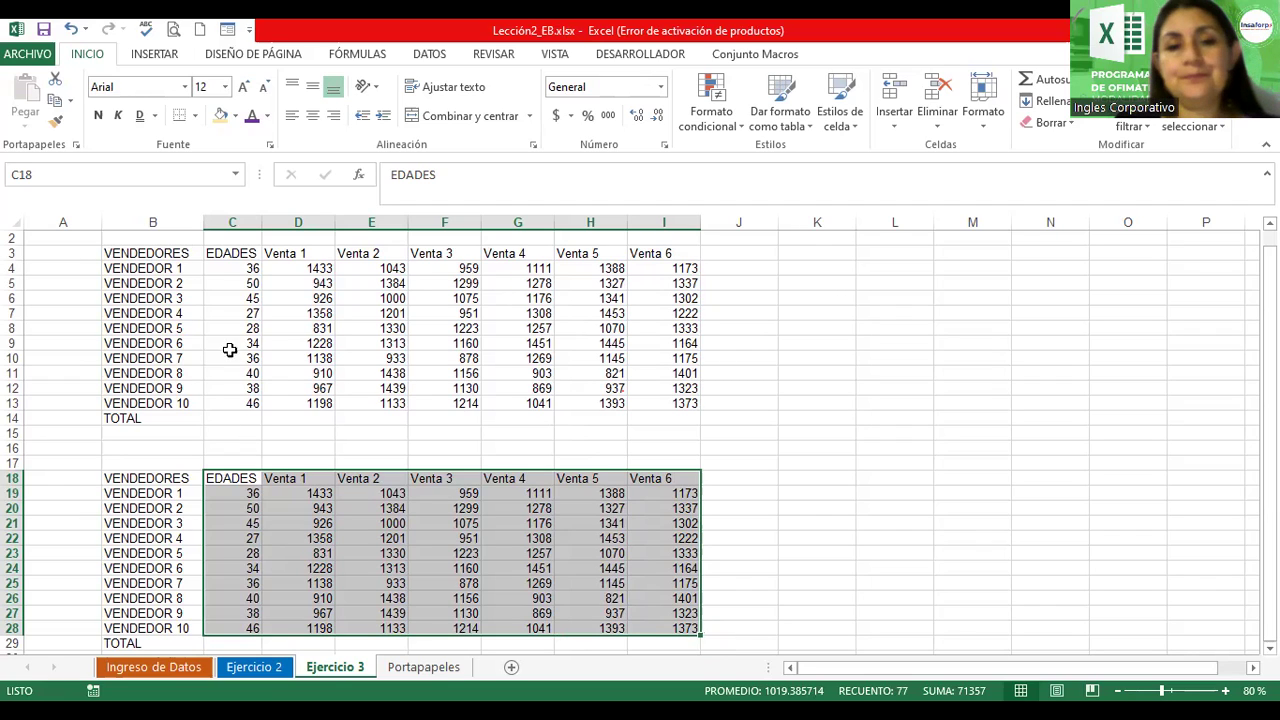
pyautogui.click(234, 248)
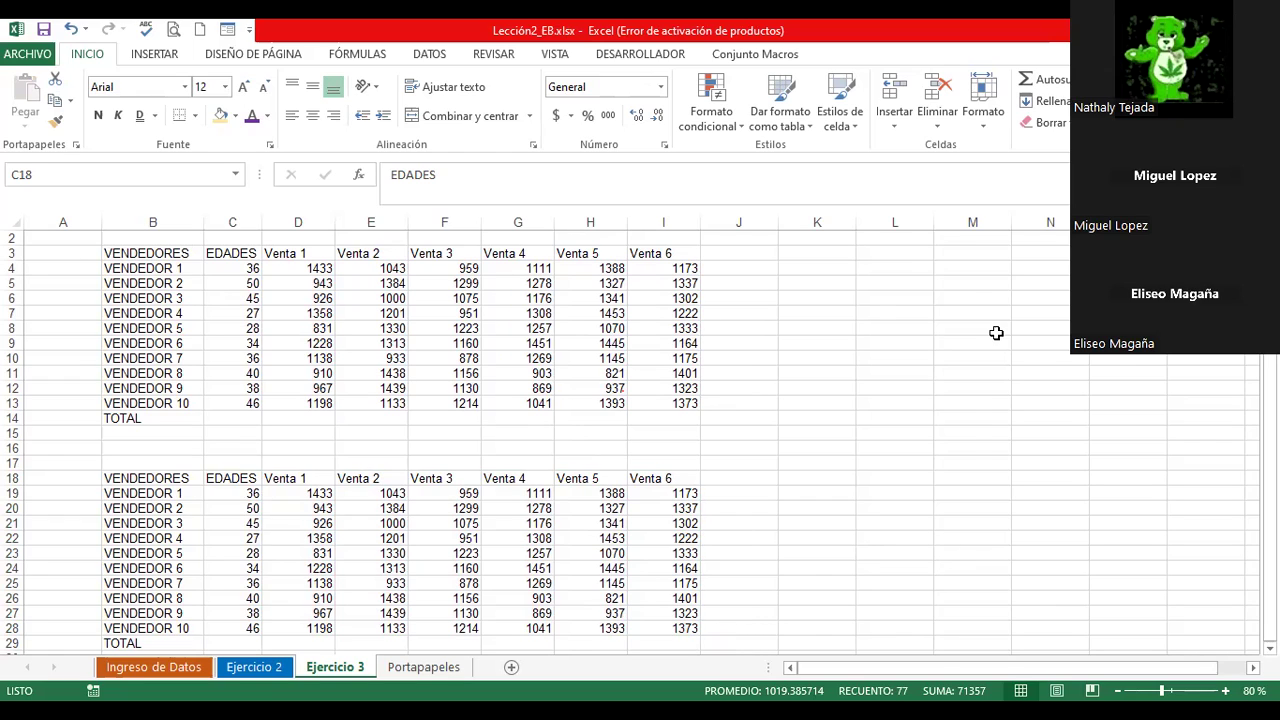
pyautogui.hotkey('ctrl', 'shift', 'Right')
pyautogui.hotkey('ctrl', 'shift', 'Down')
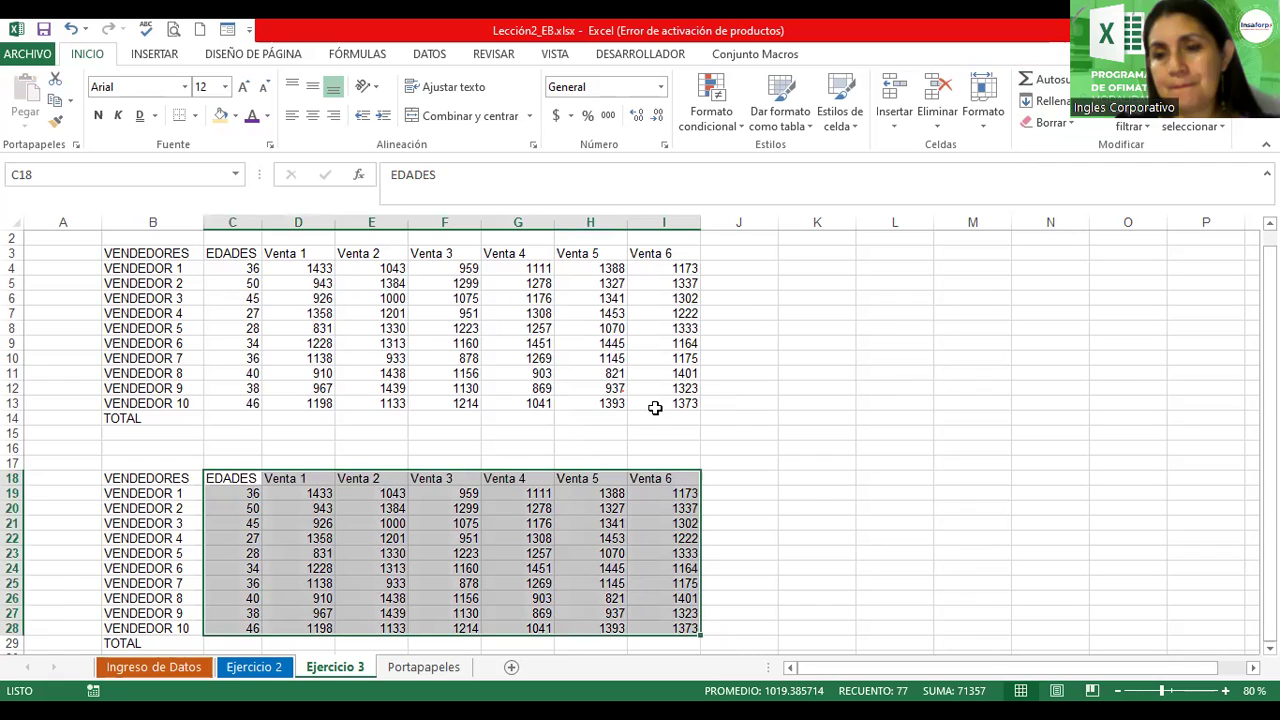
pyautogui.click(900, 313)
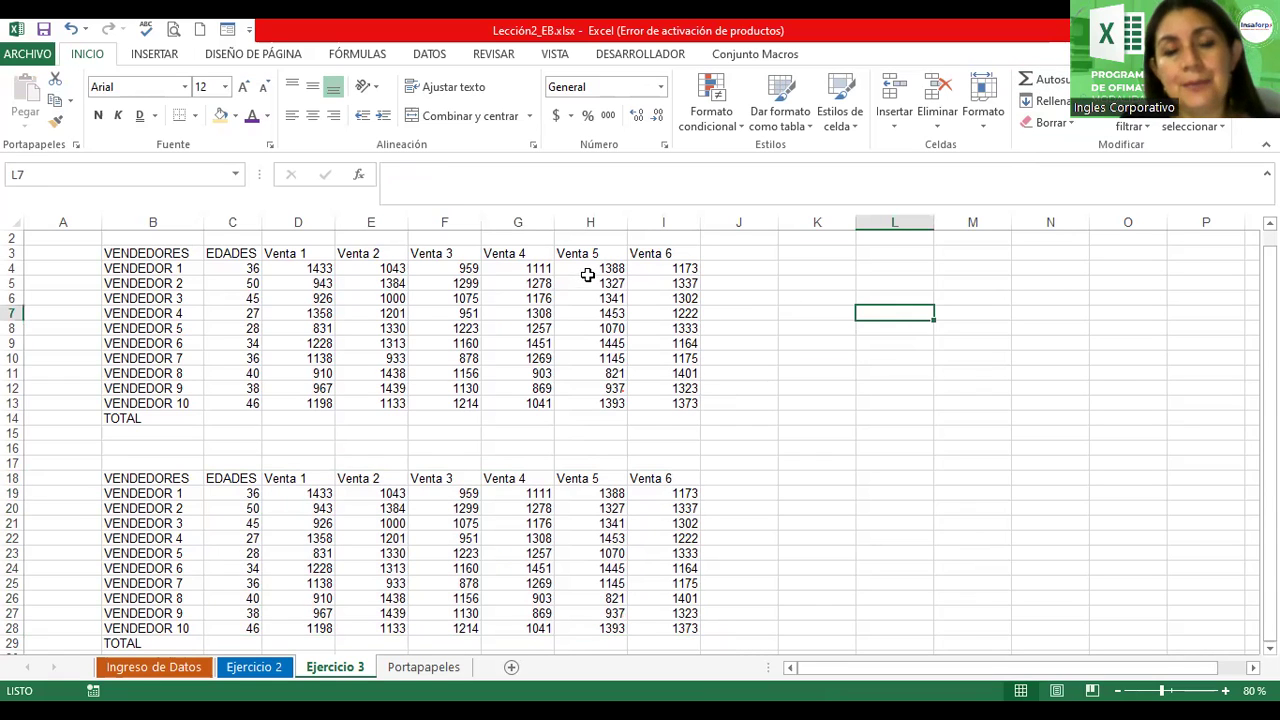
pyautogui.moveTo(586, 253); pyautogui.dragTo(646, 401)
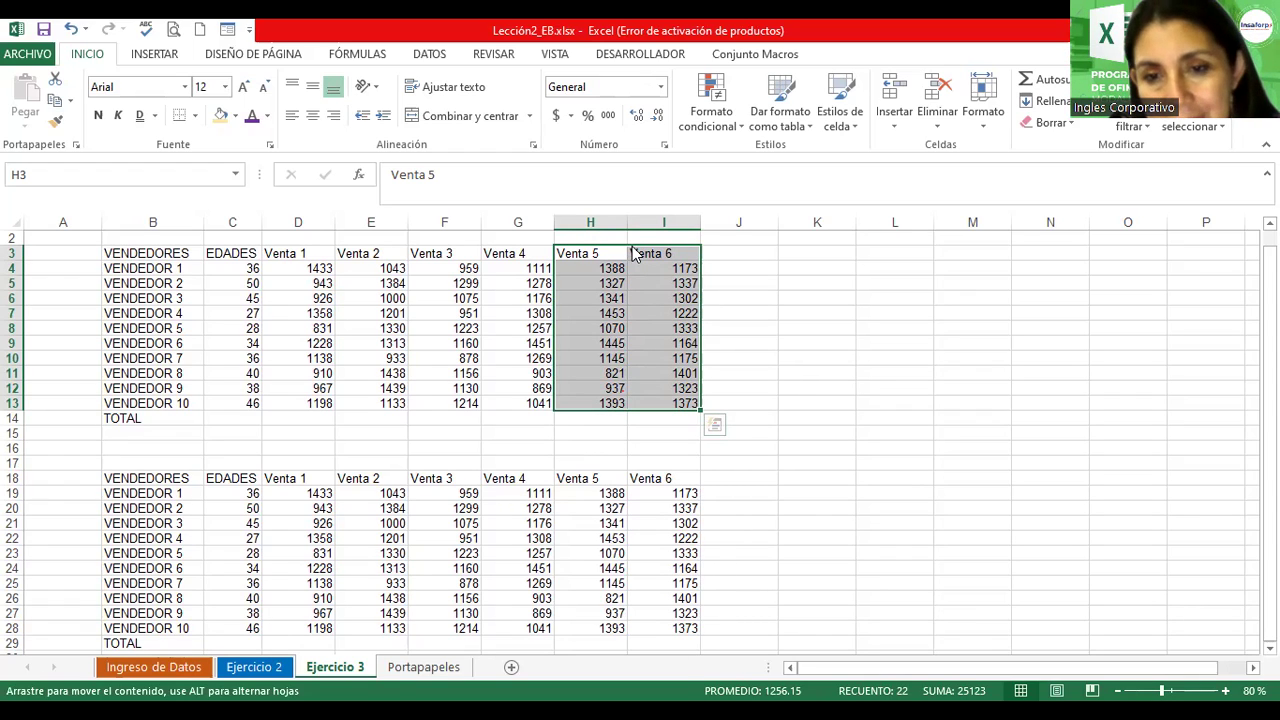
pyautogui.moveTo(677, 248); pyautogui.dragTo(837, 253)
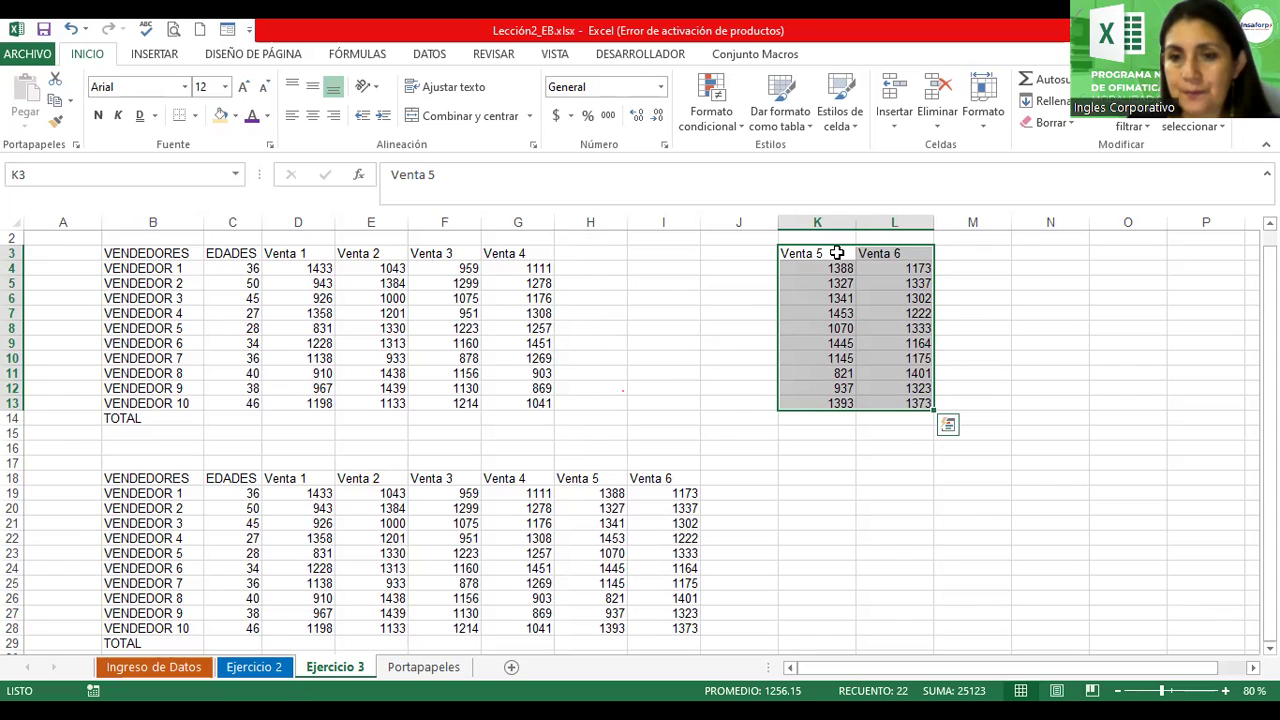
pyautogui.hotkey('ctrl', 'z')
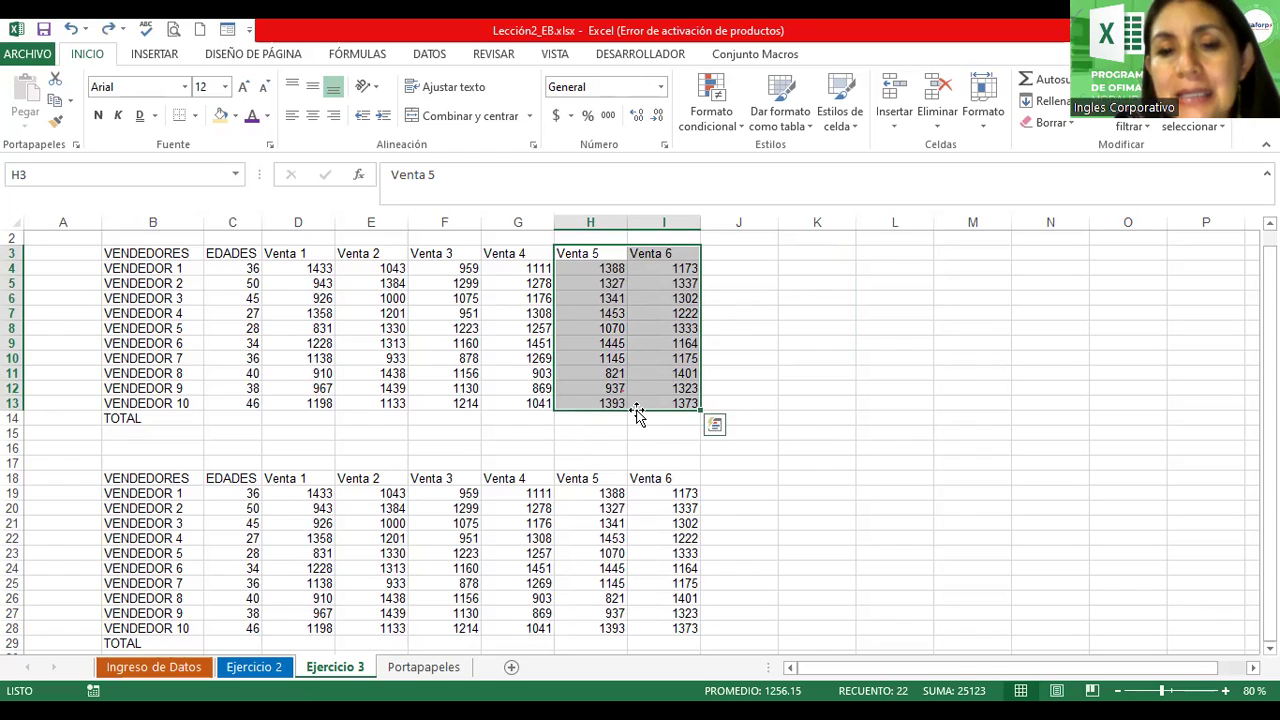
# Step: Move the Venta 5 and Venta 6 block from H3:I13 to J3:K13, correcting an initial drop into K3:L13
pyautogui.click(700, 338)
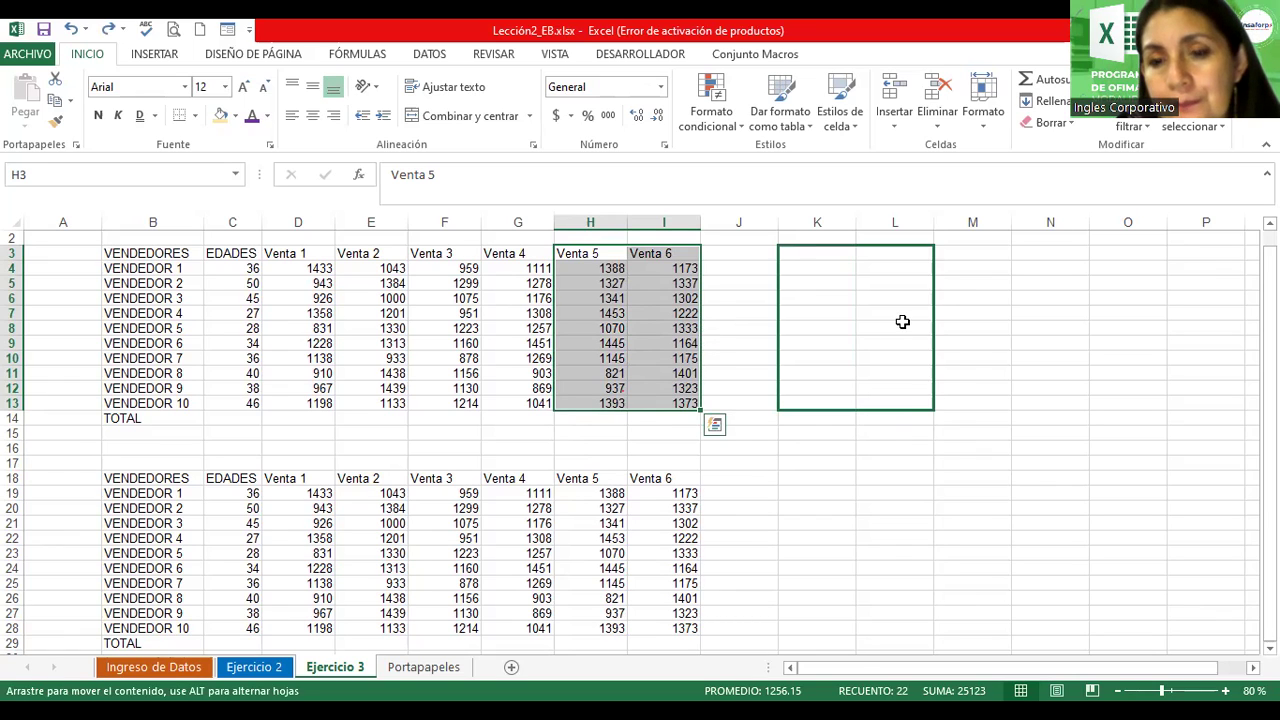
pyautogui.moveTo(712, 337); pyautogui.dragTo(903, 323)
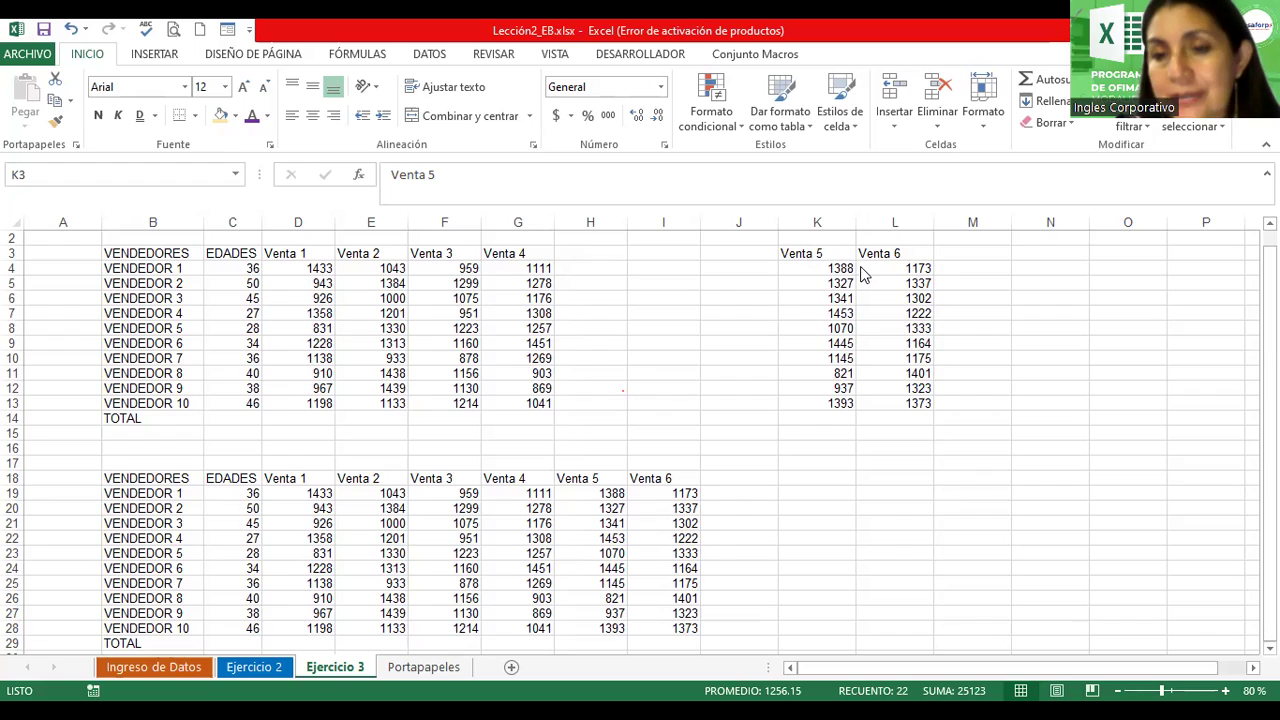
pyautogui.hotkey('ctrl', 'e')
pyautogui.moveTo(779, 270); pyautogui.dragTo(772, 275)
pyautogui.moveTo(688, 288); pyautogui.dragTo(605, 268)
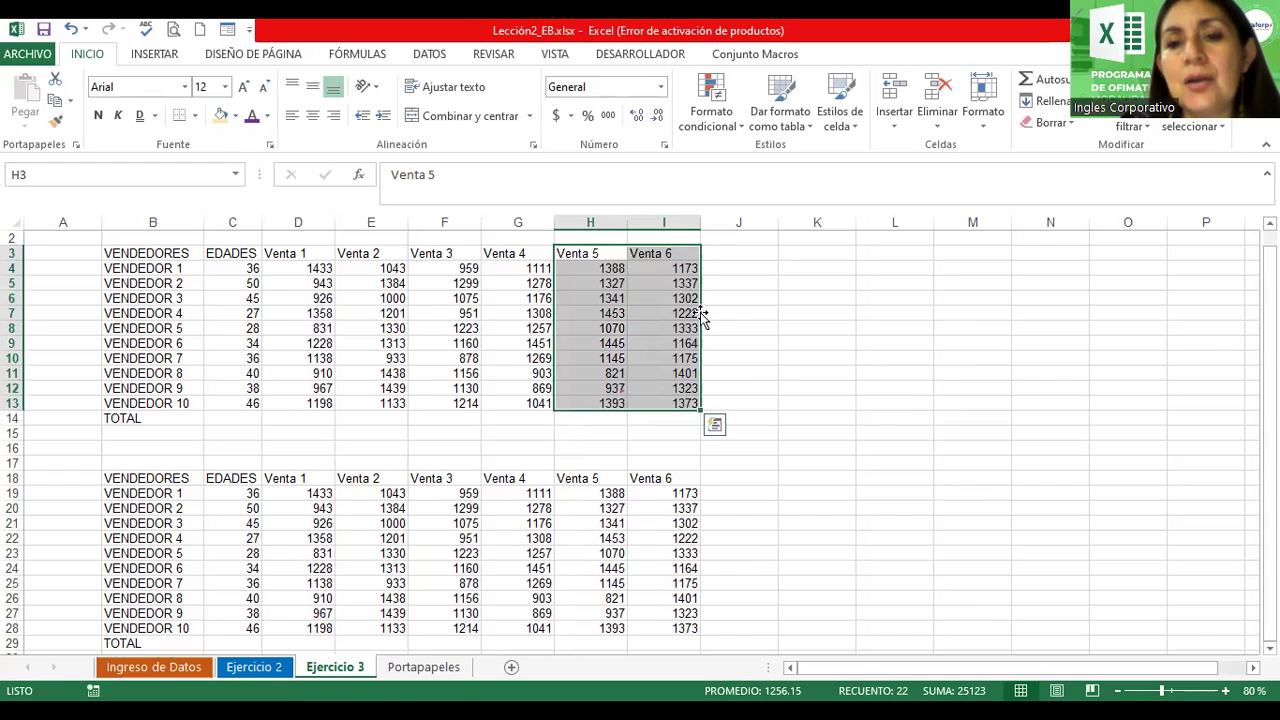
pyautogui.moveTo(705, 318); pyautogui.dragTo(845, 323)
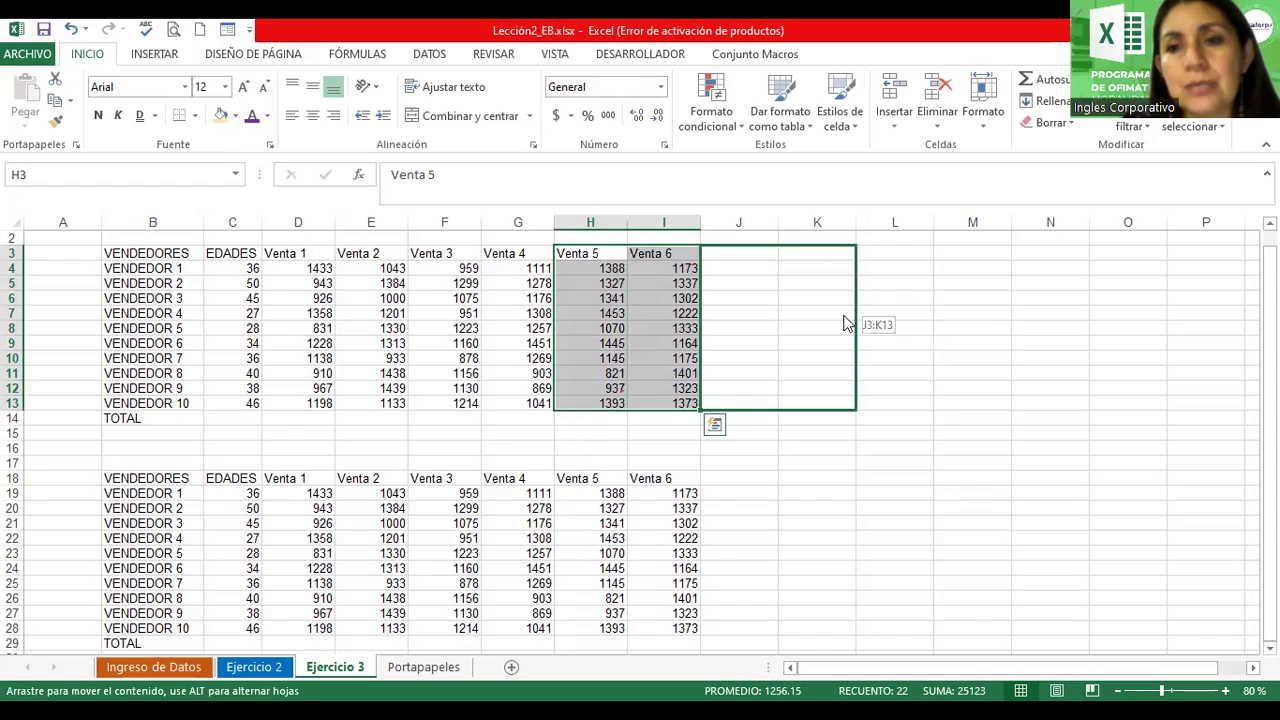
pyautogui.moveTo(845, 323); pyautogui.dragTo(845, 312)
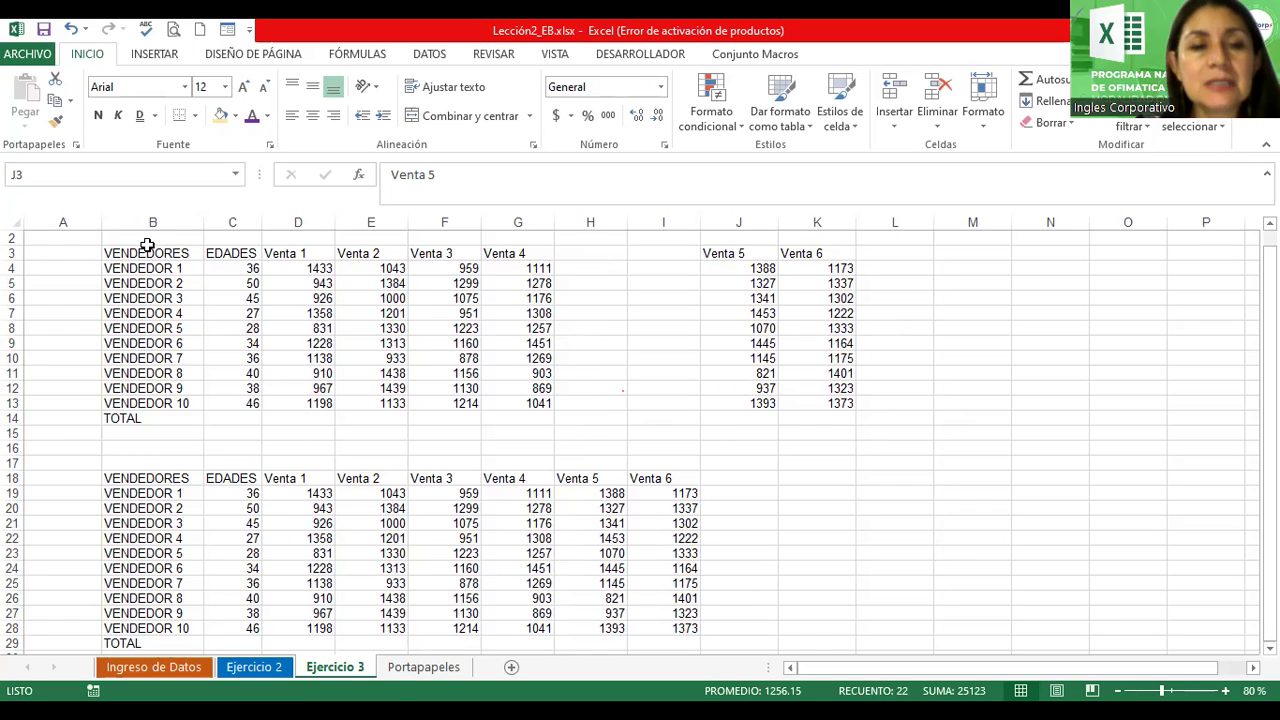
# Step: Bold the VENDEDORES names in B3:B13, then select the C3:K3 header row
pyautogui.moveTo(148, 247); pyautogui.dragTo(155, 403)
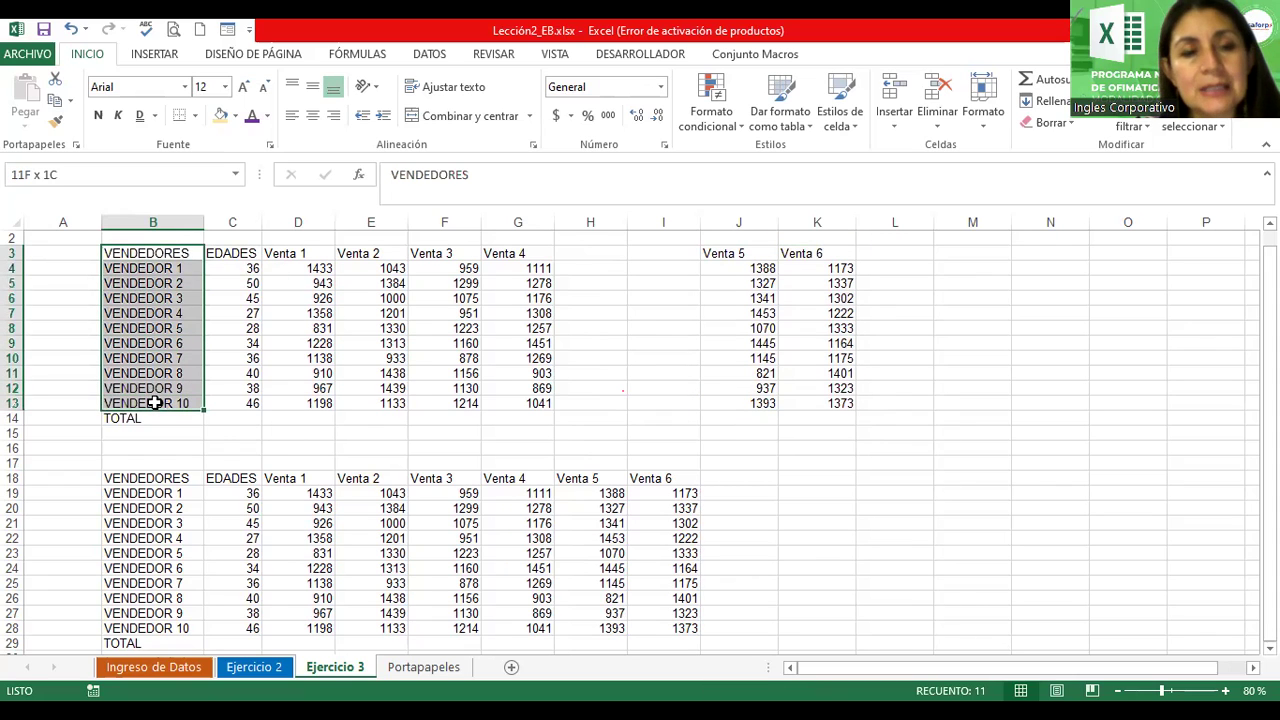
pyautogui.click(98, 118)
pyautogui.moveTo(230, 253); pyautogui.dragTo(644, 253)
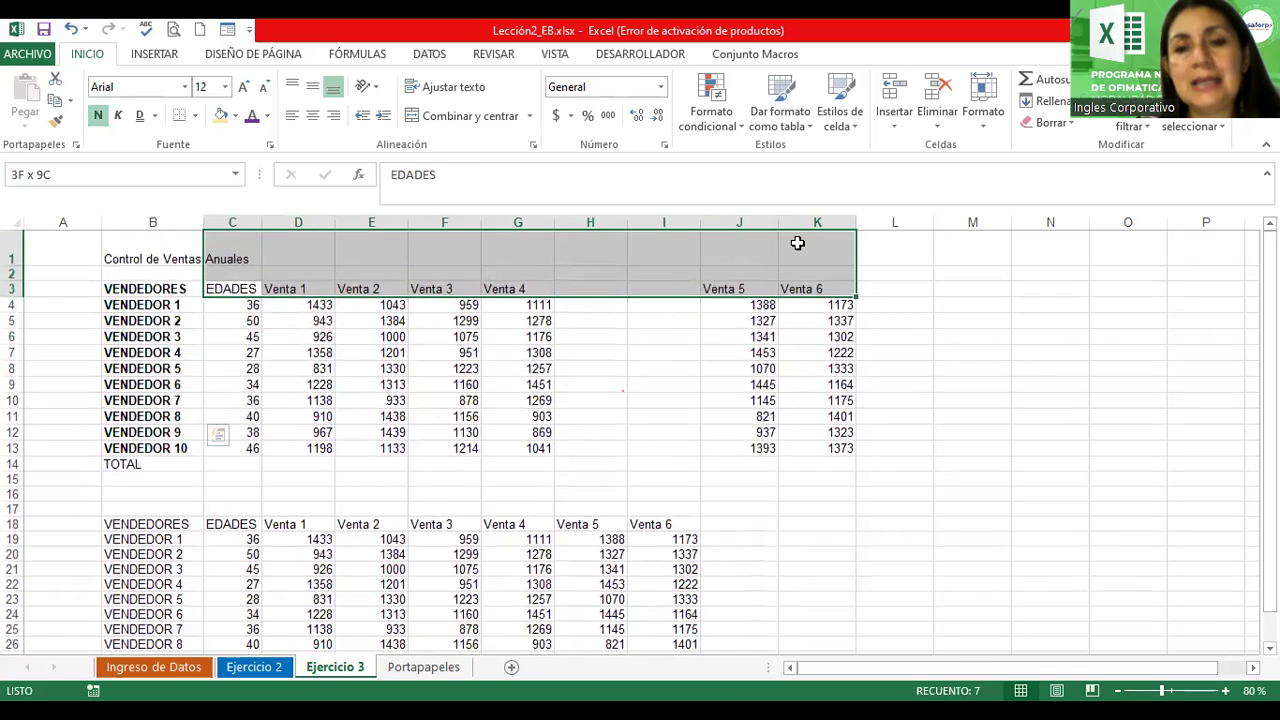
pyautogui.moveTo(644, 253); pyautogui.dragTo(712, 289)
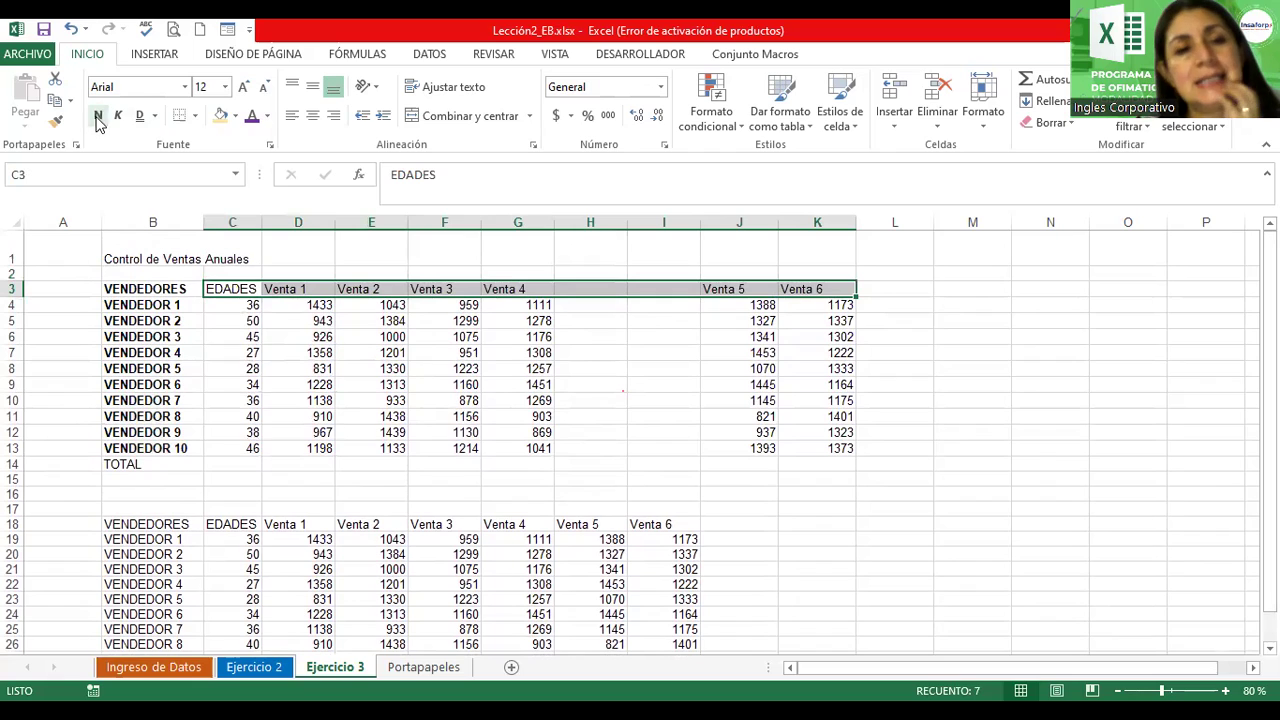
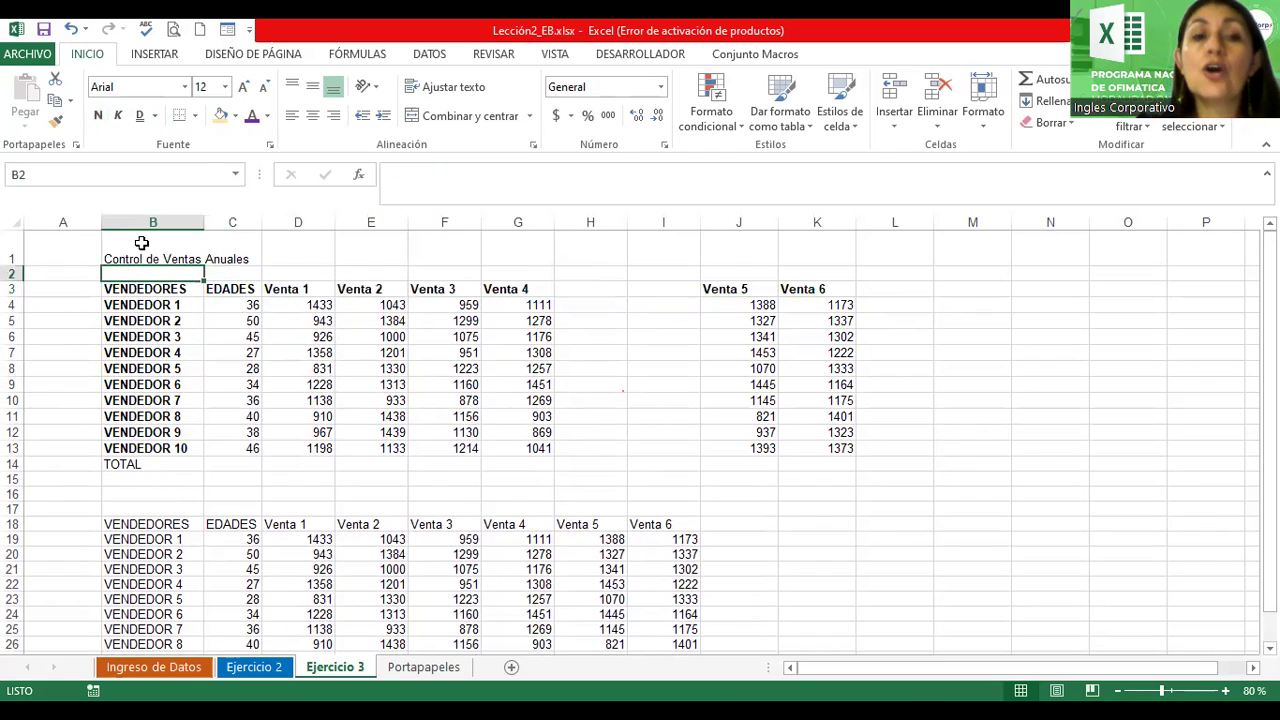
# Step: Merge and centre the title across B1:K1
pyautogui.click(142, 253)
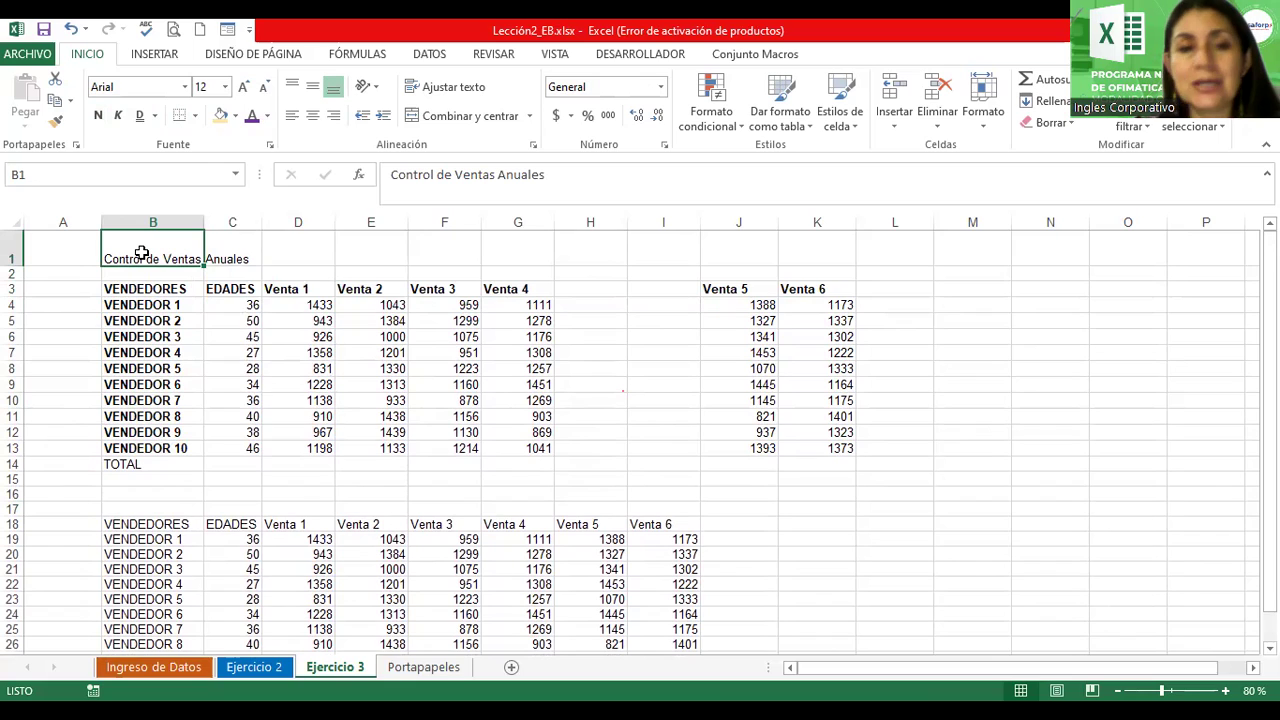
pyautogui.hotkey('shift', 'Right')
pyautogui.hotkey('shift', 'Right')
pyautogui.hotkey('shift', 'Right')
pyautogui.hotkey('shift', 'Right')
pyautogui.hotkey('shift', 'Right')
pyautogui.hotkey('shift', 'Right')
pyautogui.hotkey('shift', 'Right')
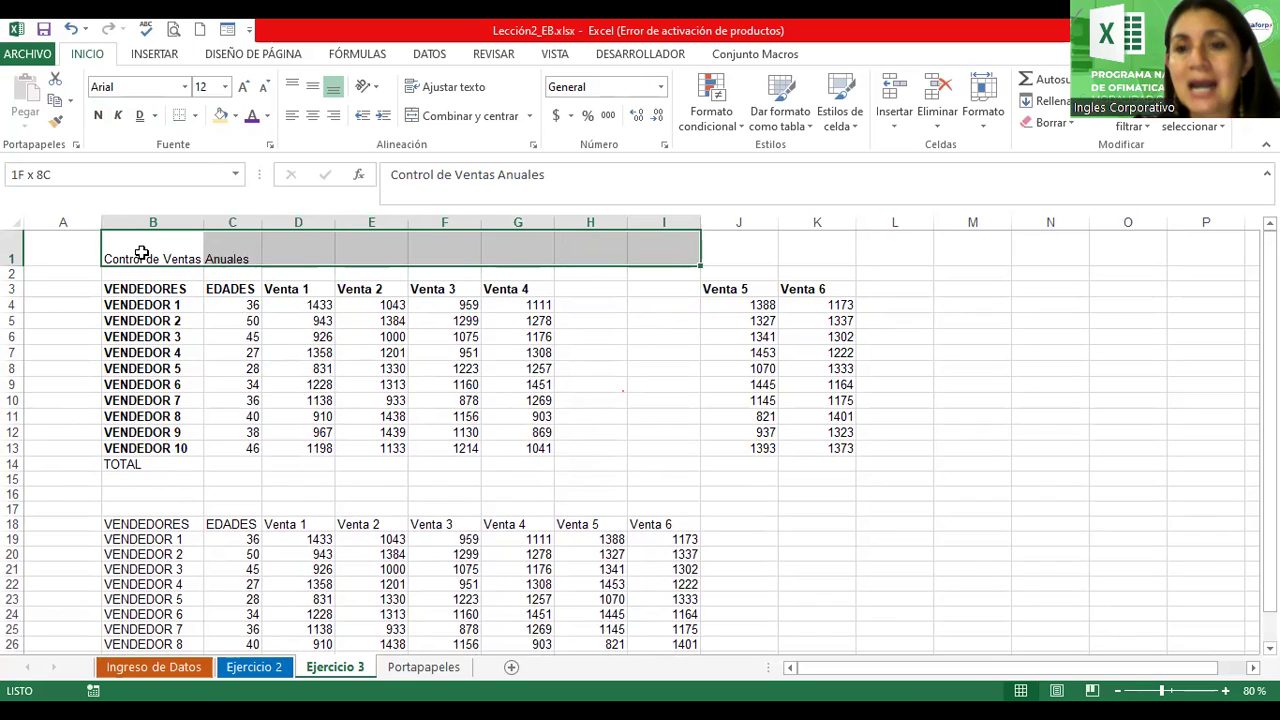
pyautogui.hotkey('shift', 'Right')
pyautogui.hotkey('shift', 'Right')
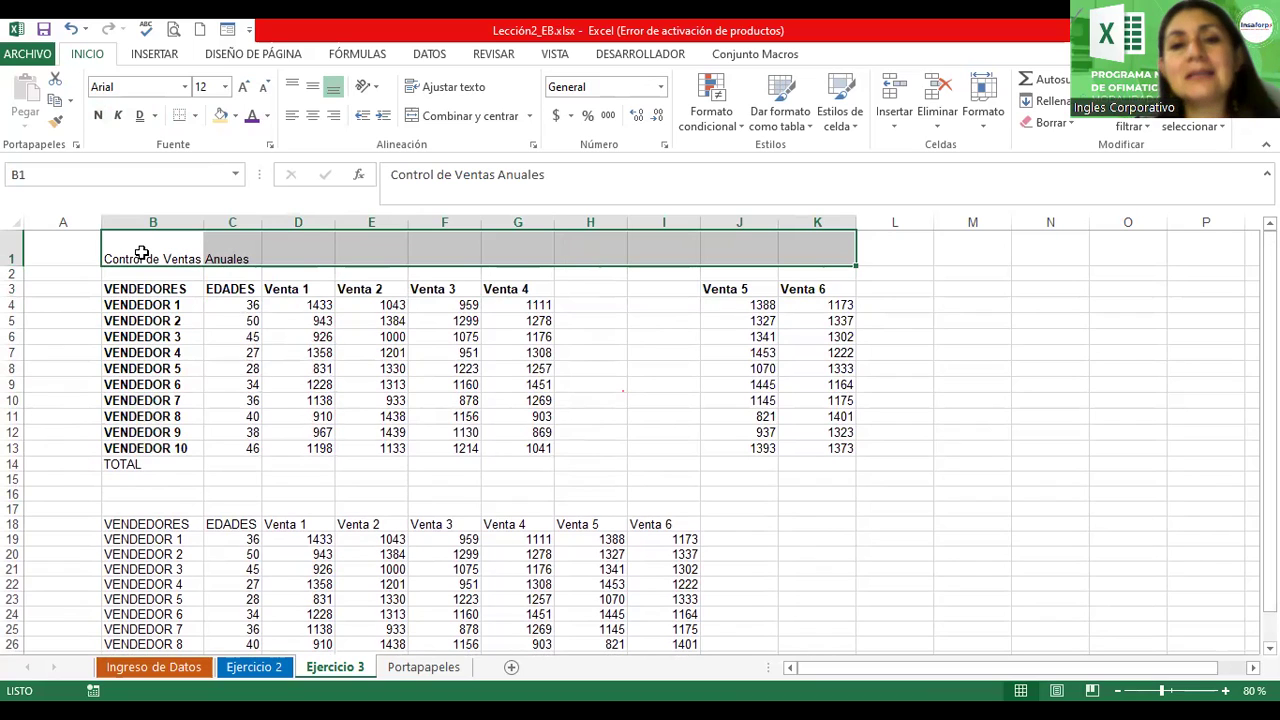
pyautogui.click(430, 134)
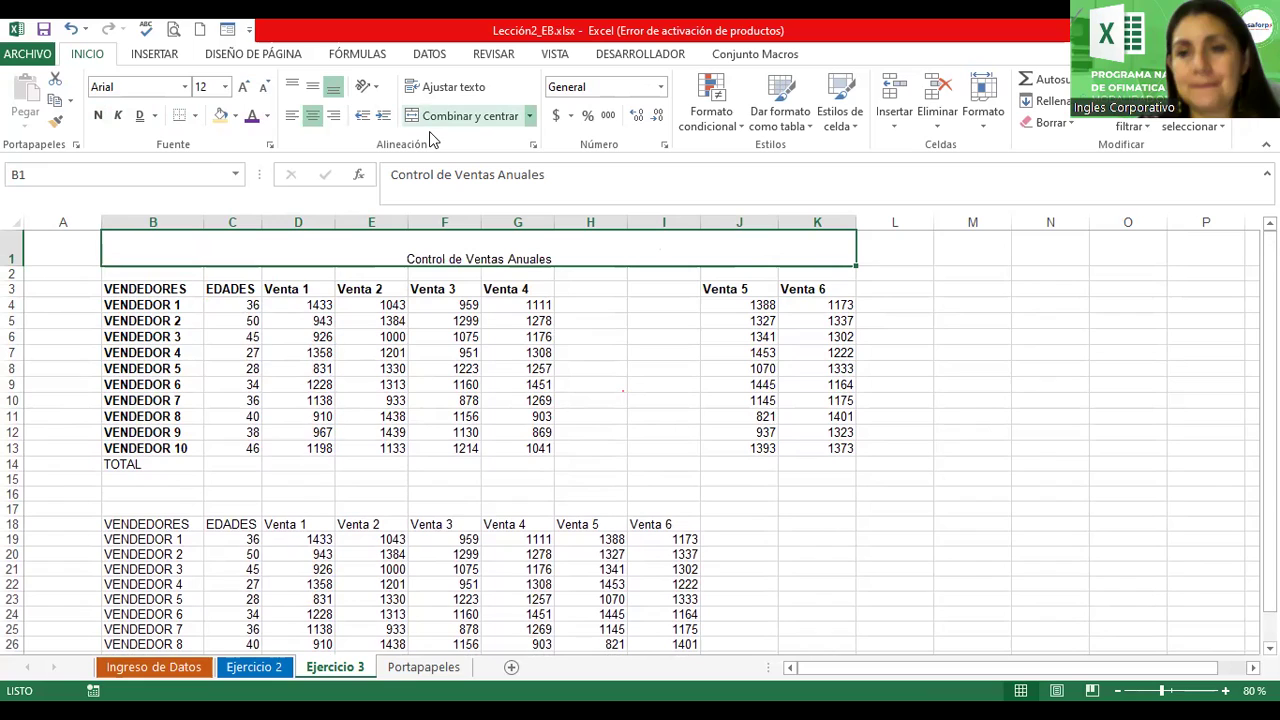
# Step: Set the title font to 16, then step it up to size 24
pyautogui.click(201, 90)
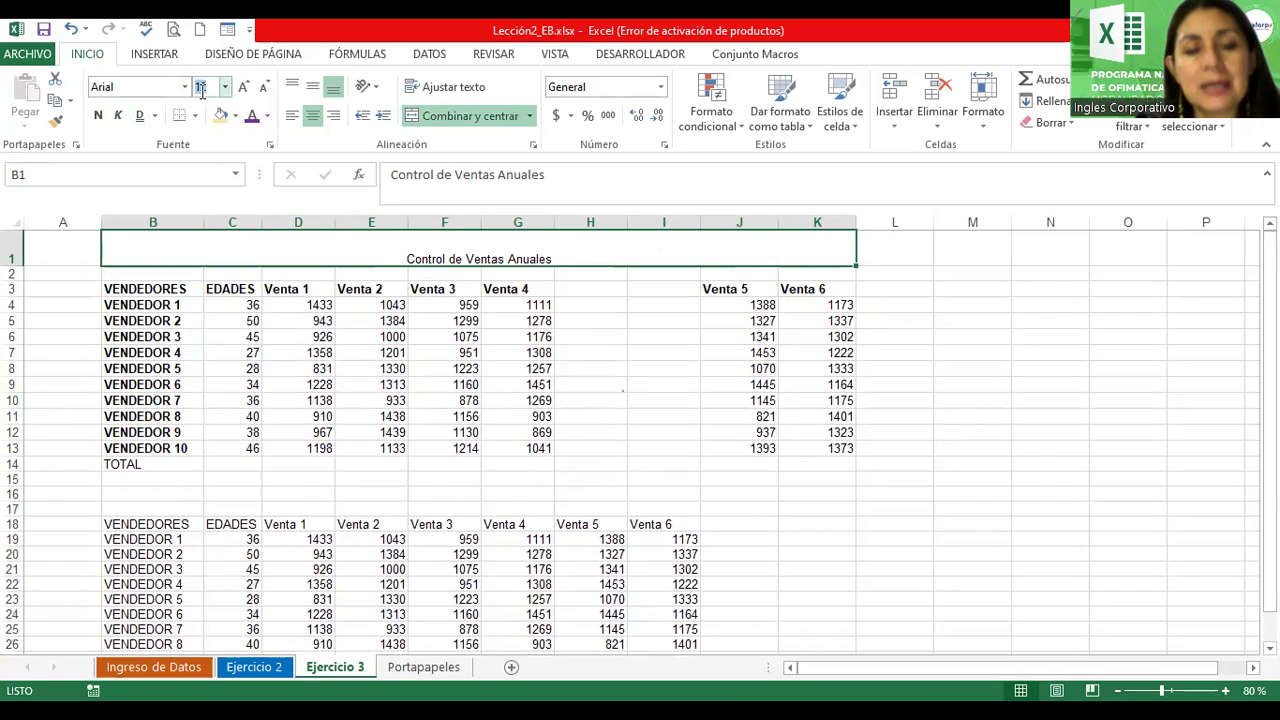
pyautogui.write('1816')
pyautogui.press('Return')
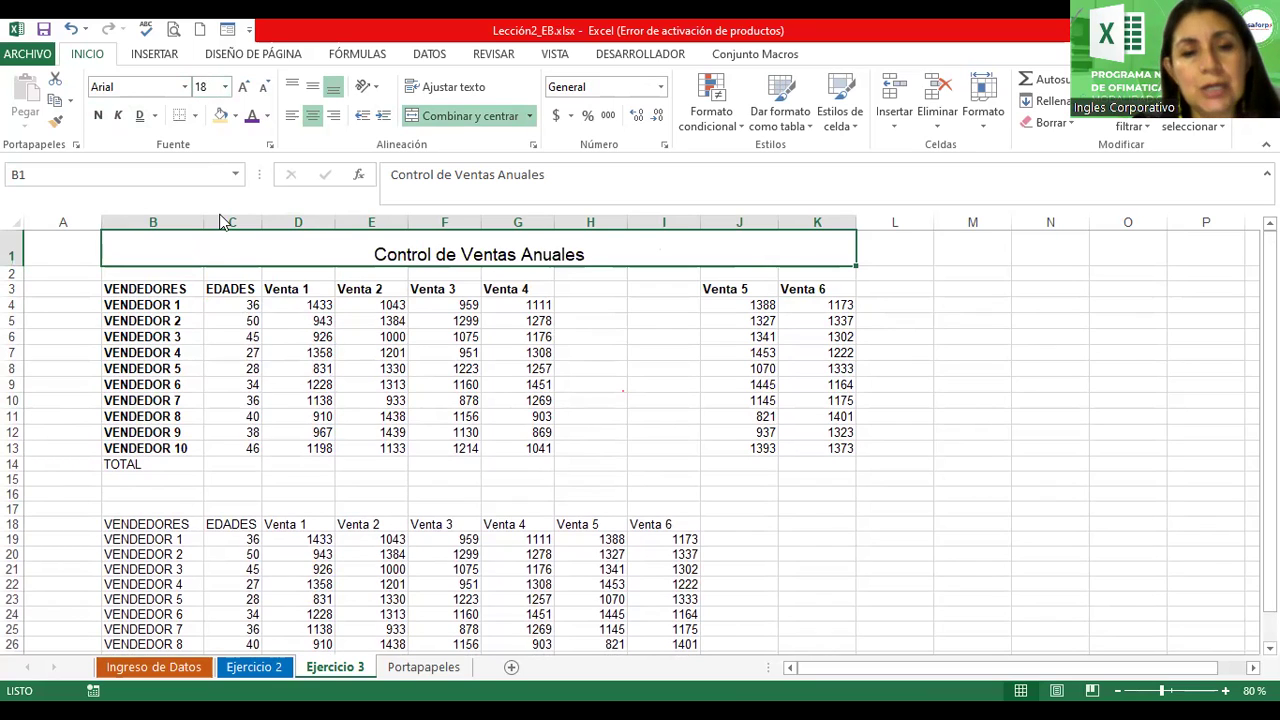
pyautogui.click(380, 258)
pyautogui.click(245, 88)
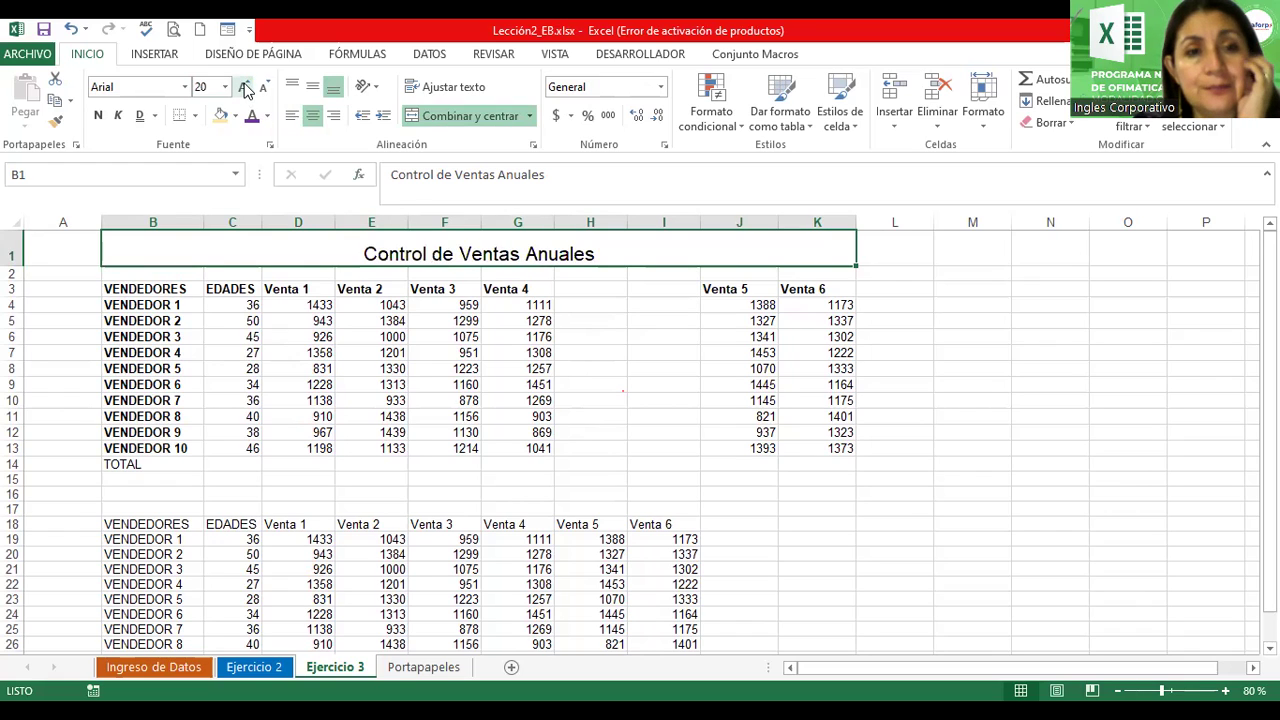
pyautogui.click(245, 88)
pyautogui.click(245, 88)
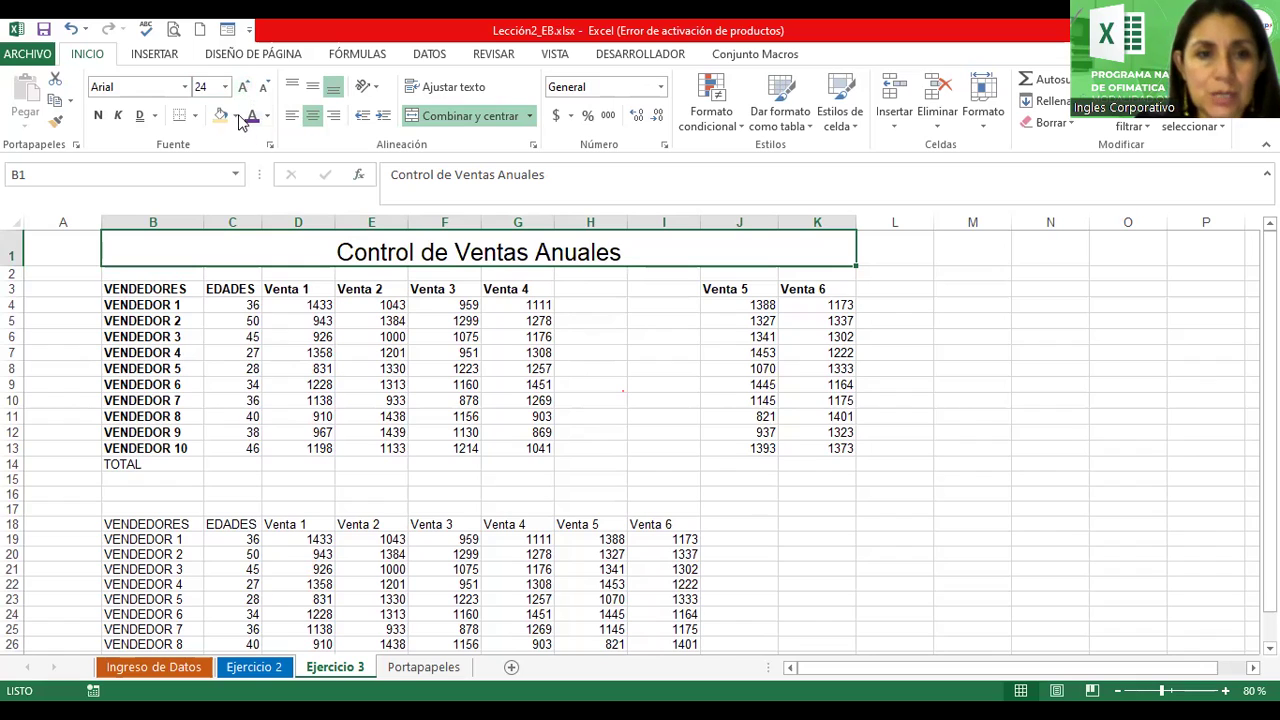
# Step: Give the title banner a light green fill and bold lettering
pyautogui.click(236, 116)
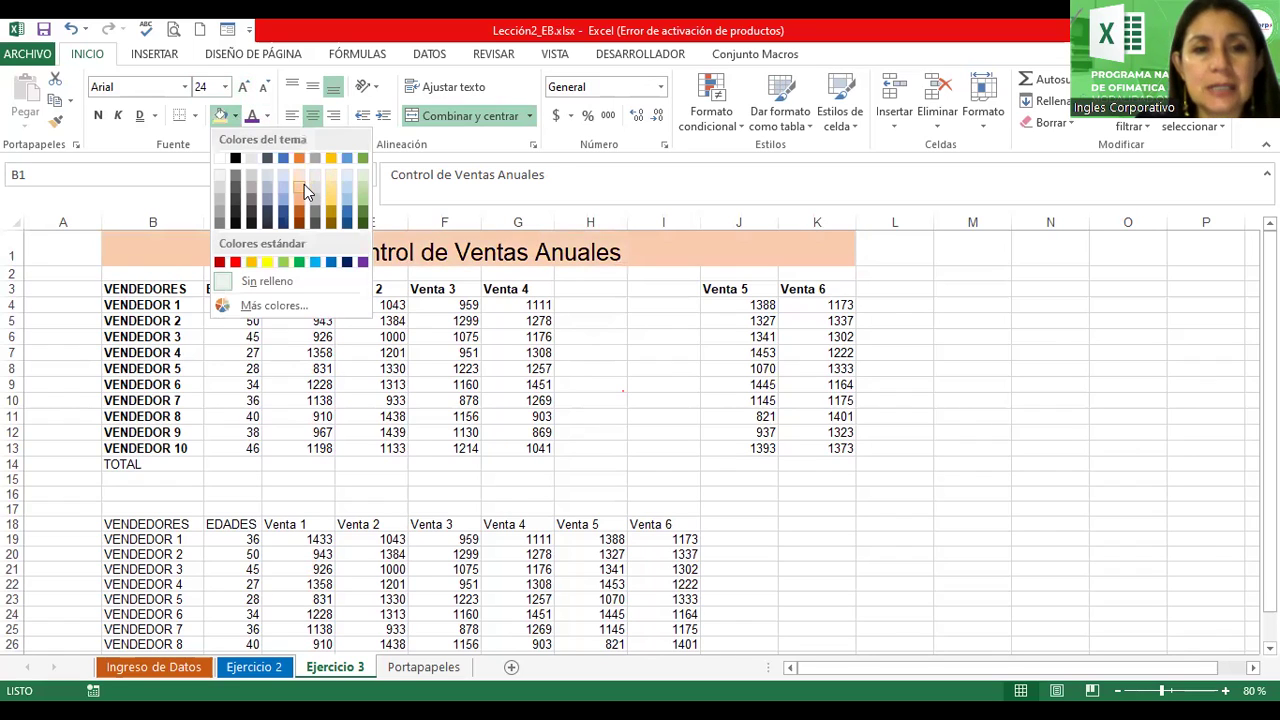
pyautogui.click(364, 187)
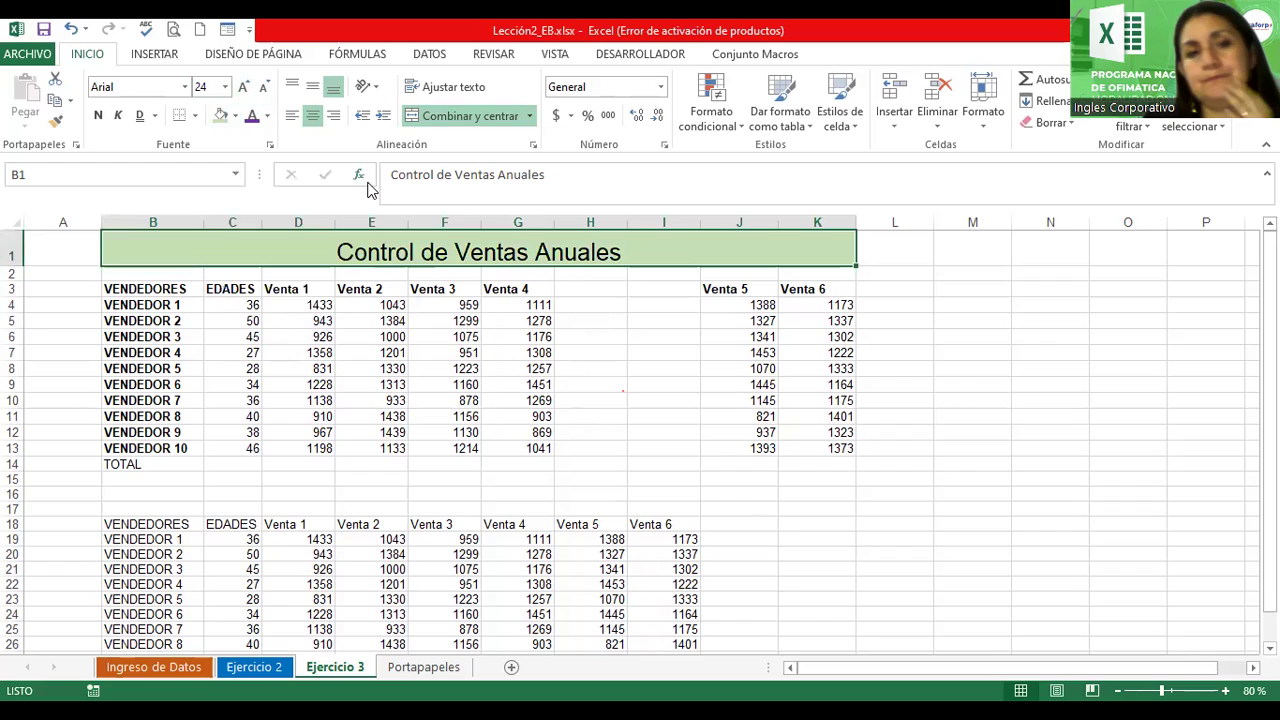
pyautogui.click(97, 117)
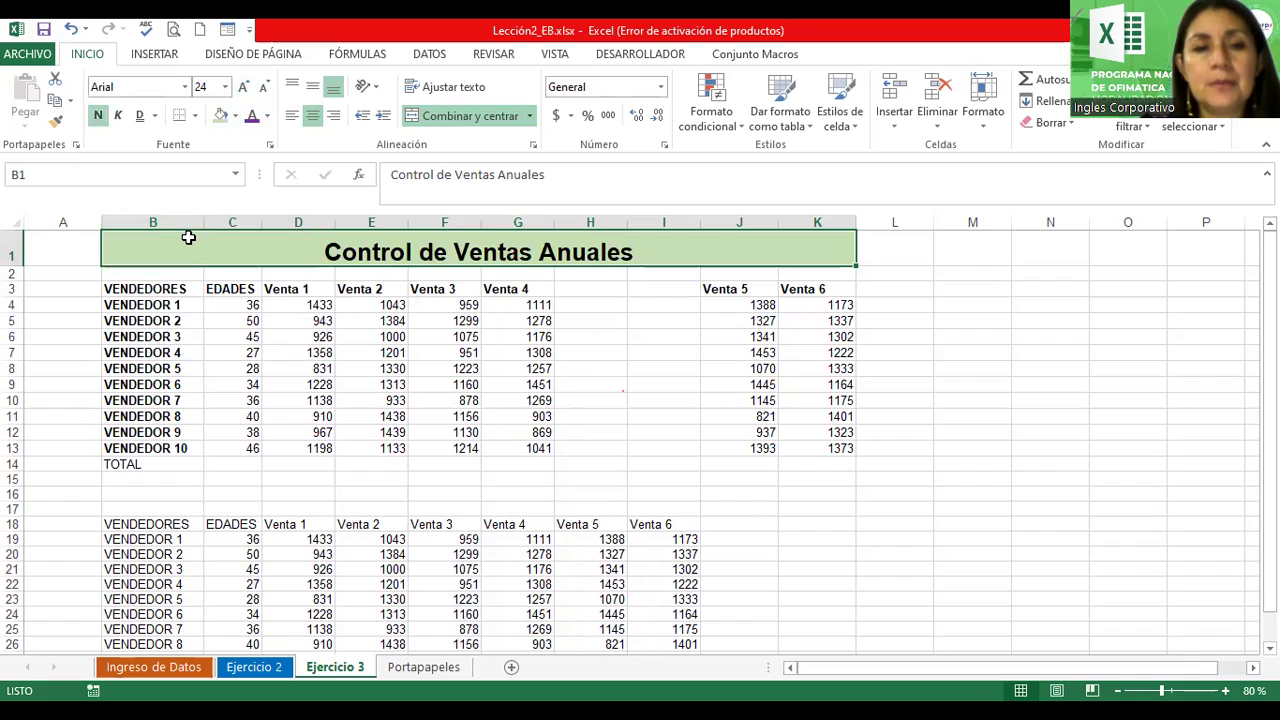
pyautogui.click(158, 54)
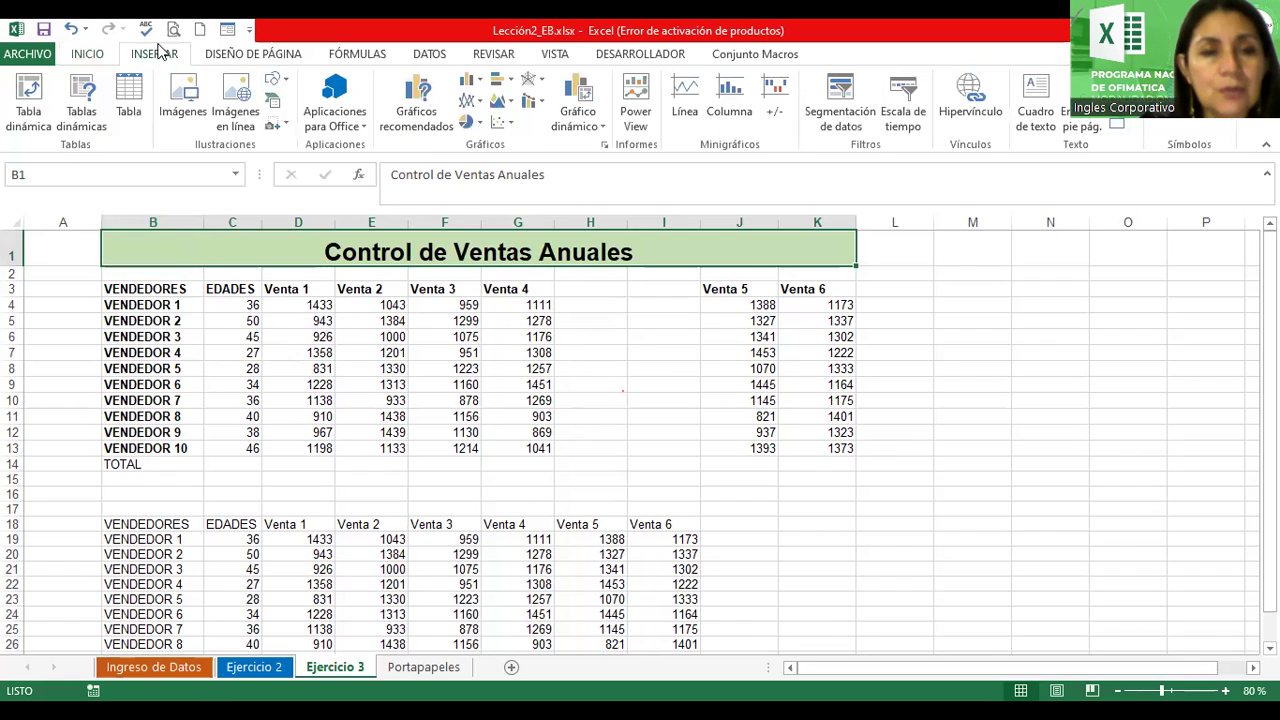
# Step: Draw a right-pointing block arrow left of the title in row 1
pyautogui.click(286, 84)
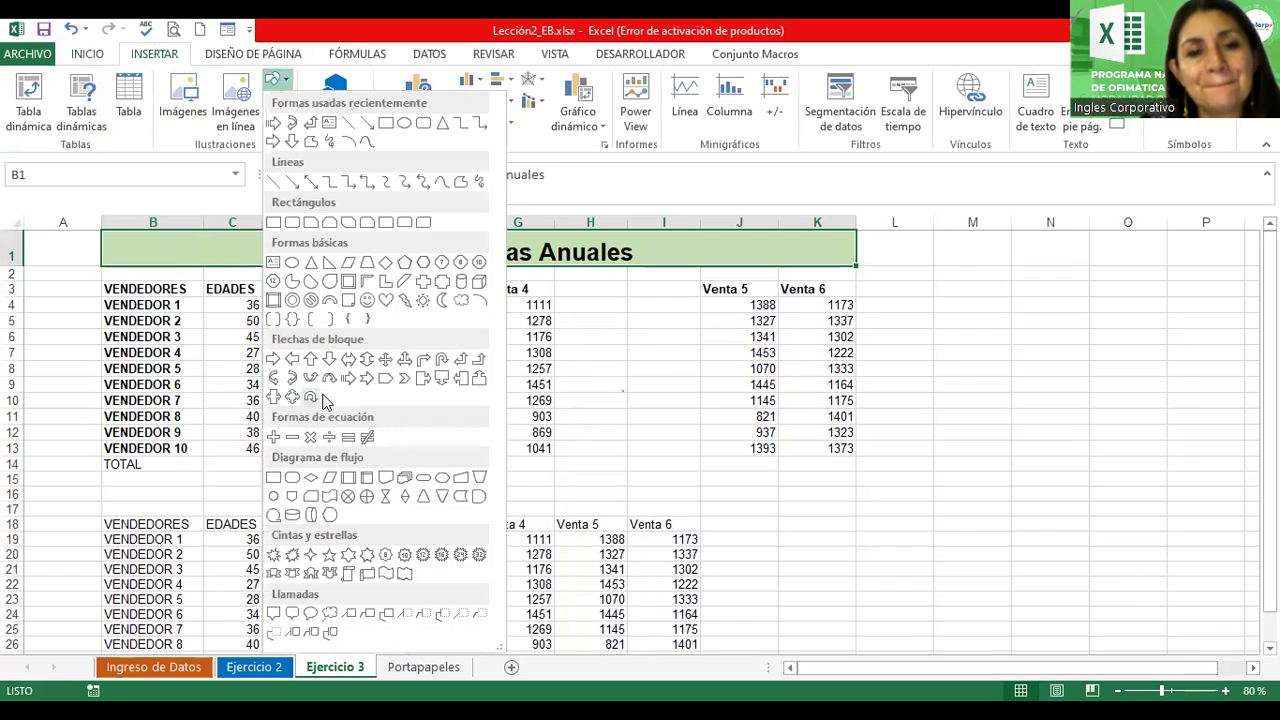
pyautogui.click(347, 378)
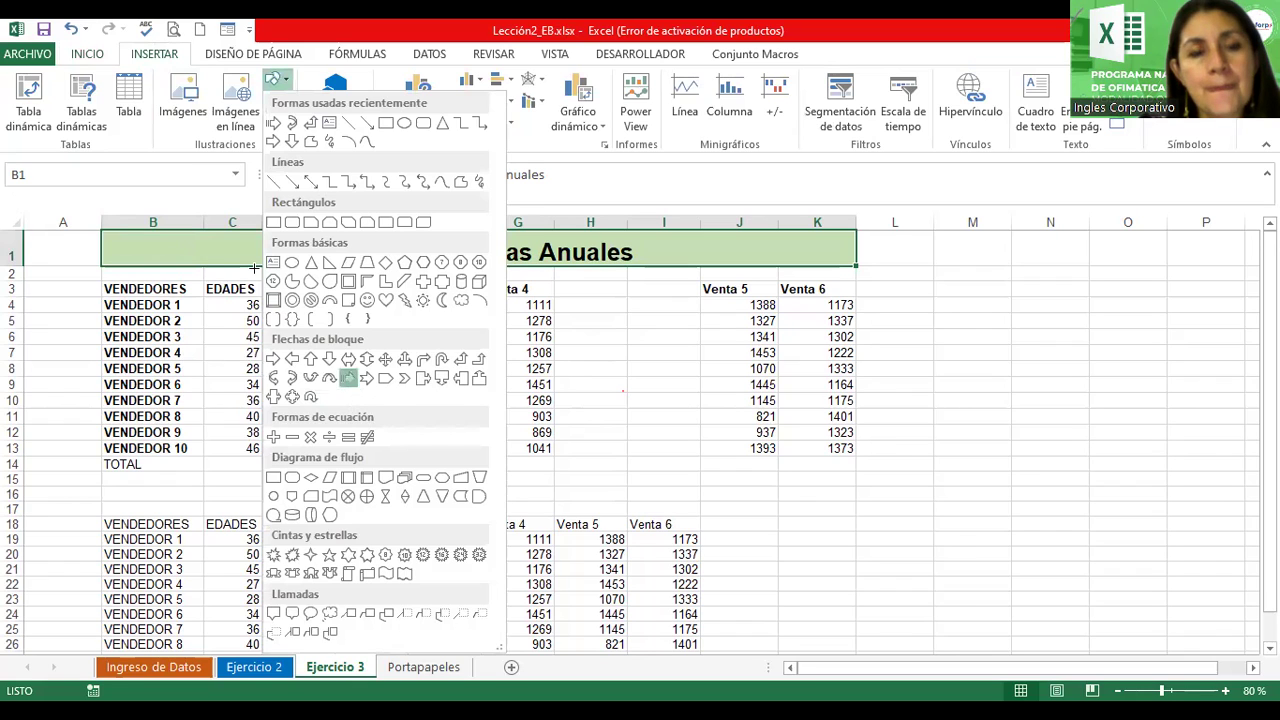
pyautogui.moveTo(182, 236); pyautogui.dragTo(279, 272)
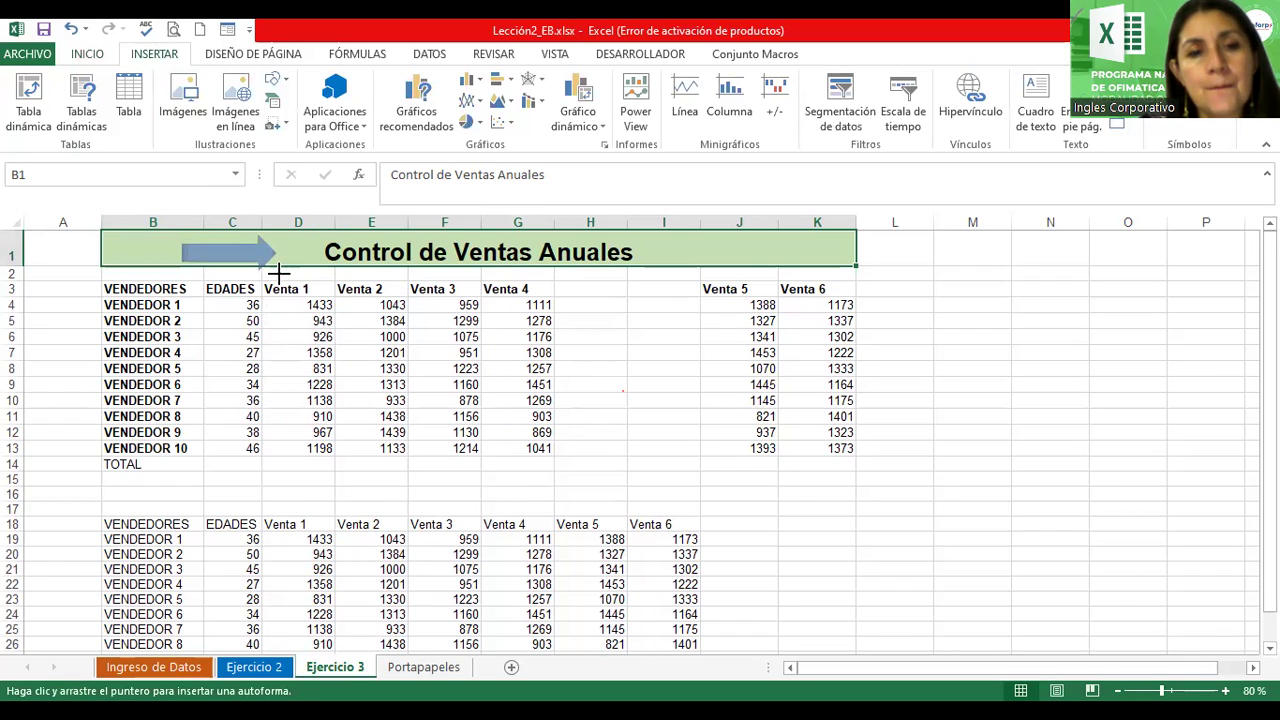
pyautogui.moveTo(279, 272); pyautogui.dragTo(295, 276)
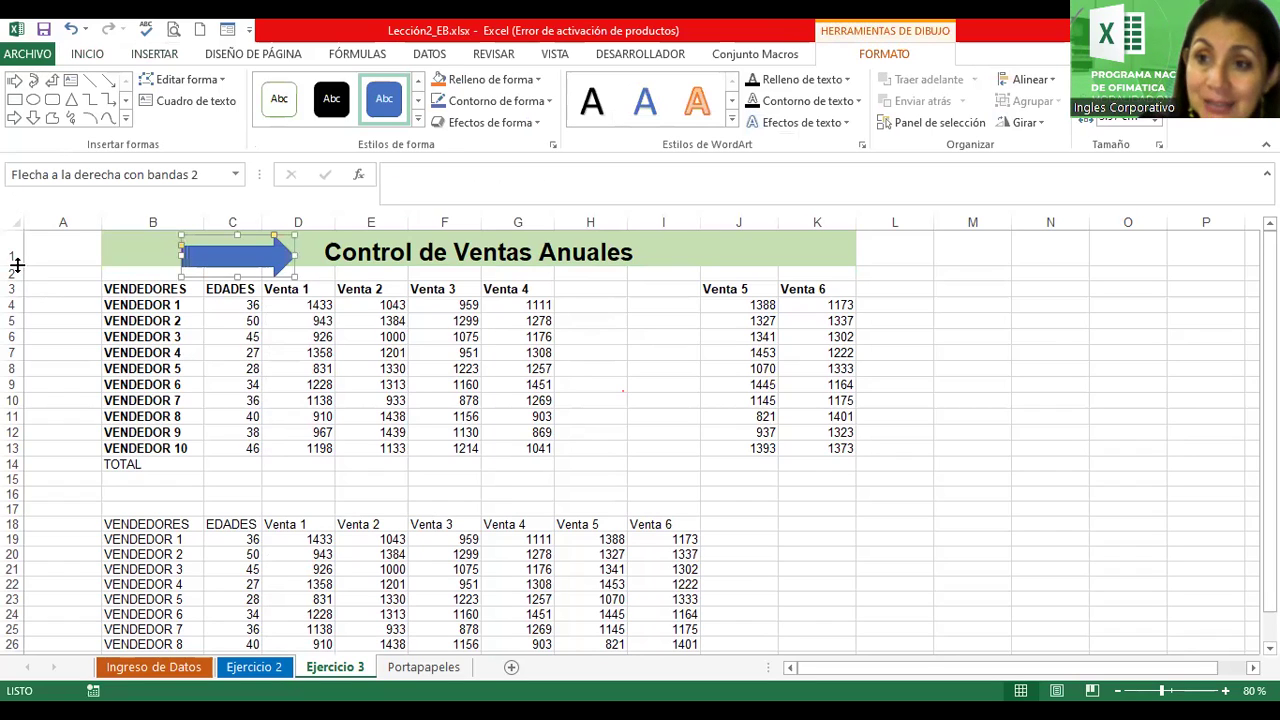
# Step: Make row 1 taller and reduce the arrow's height to fit
pyautogui.moveTo(18, 263); pyautogui.dragTo(19, 277)
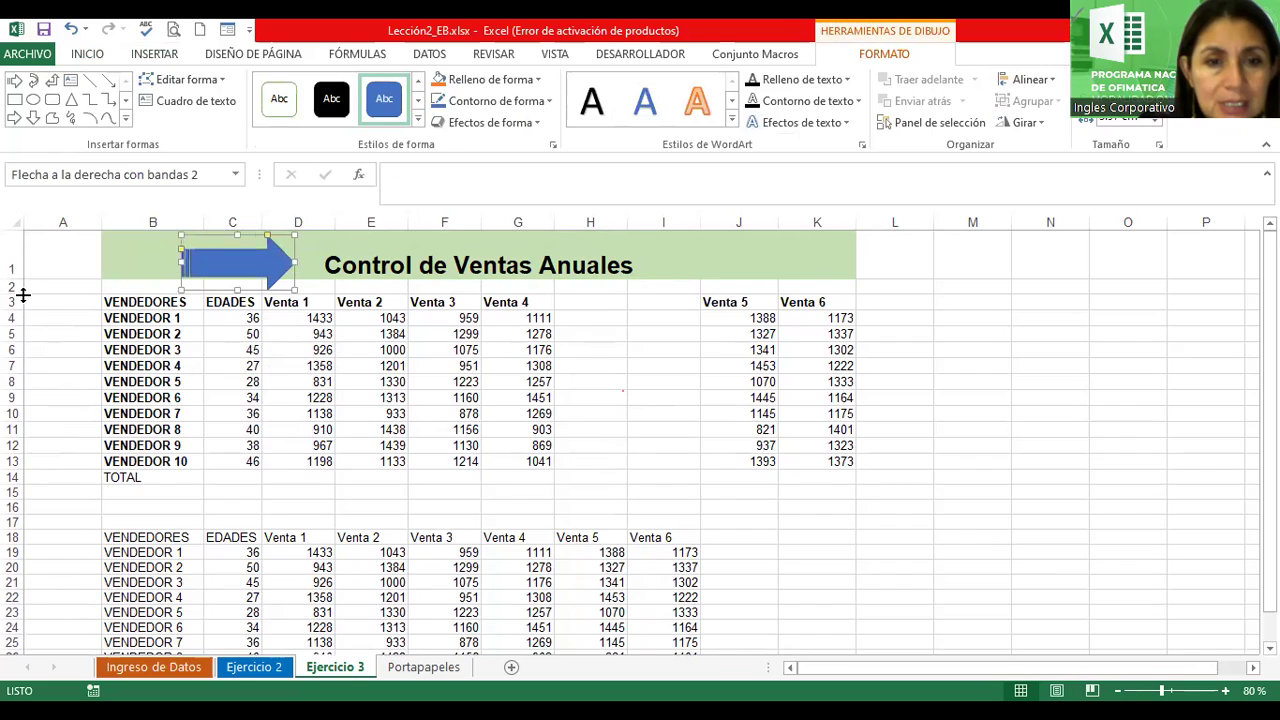
pyautogui.moveTo(19, 278); pyautogui.dragTo(8, 294)
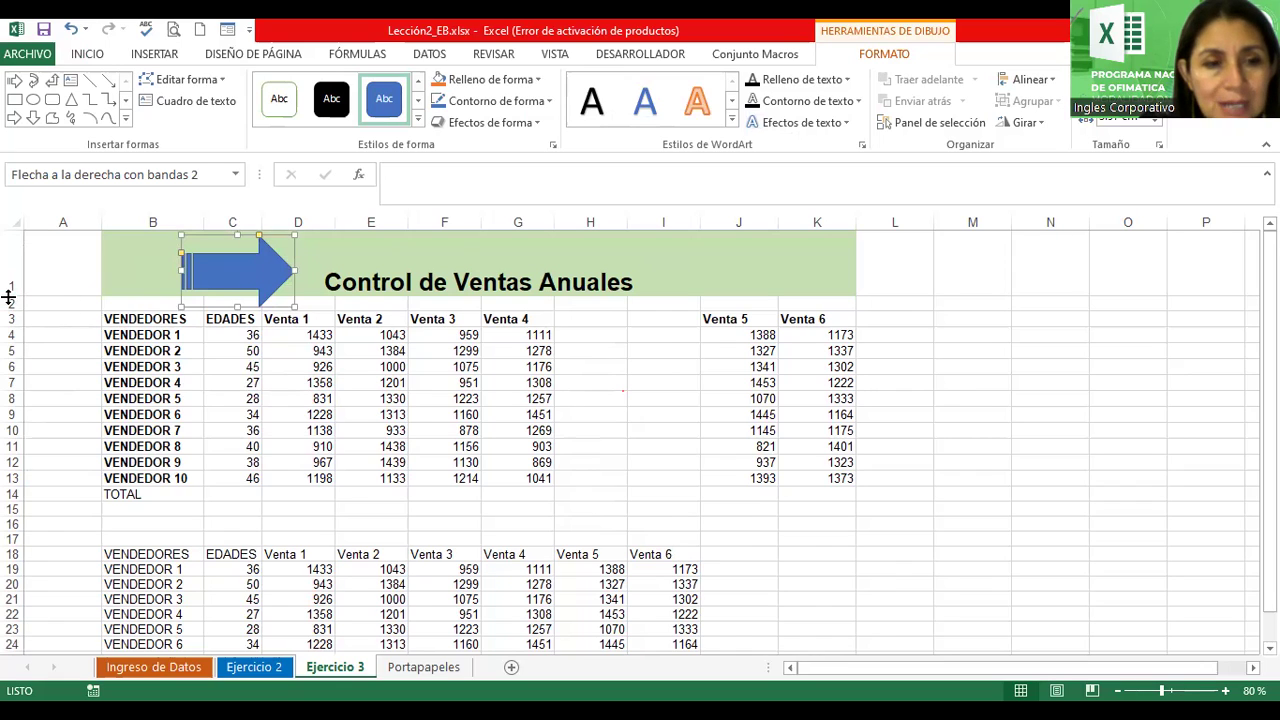
pyautogui.moveTo(13, 294); pyautogui.dragTo(13, 306)
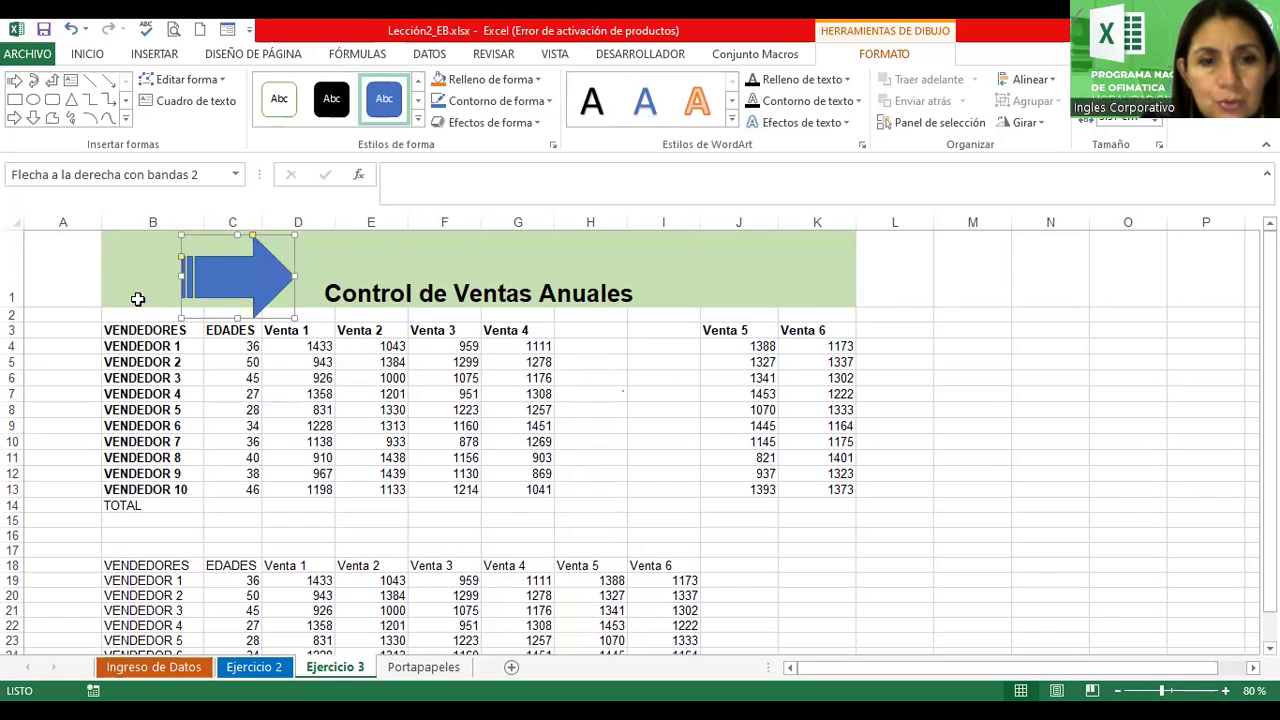
pyautogui.moveTo(240, 322)
pyautogui.mouseDown()
pyautogui.moveTo(232, 294)
pyautogui.moveTo(245, 270)
pyautogui.mouseUp()
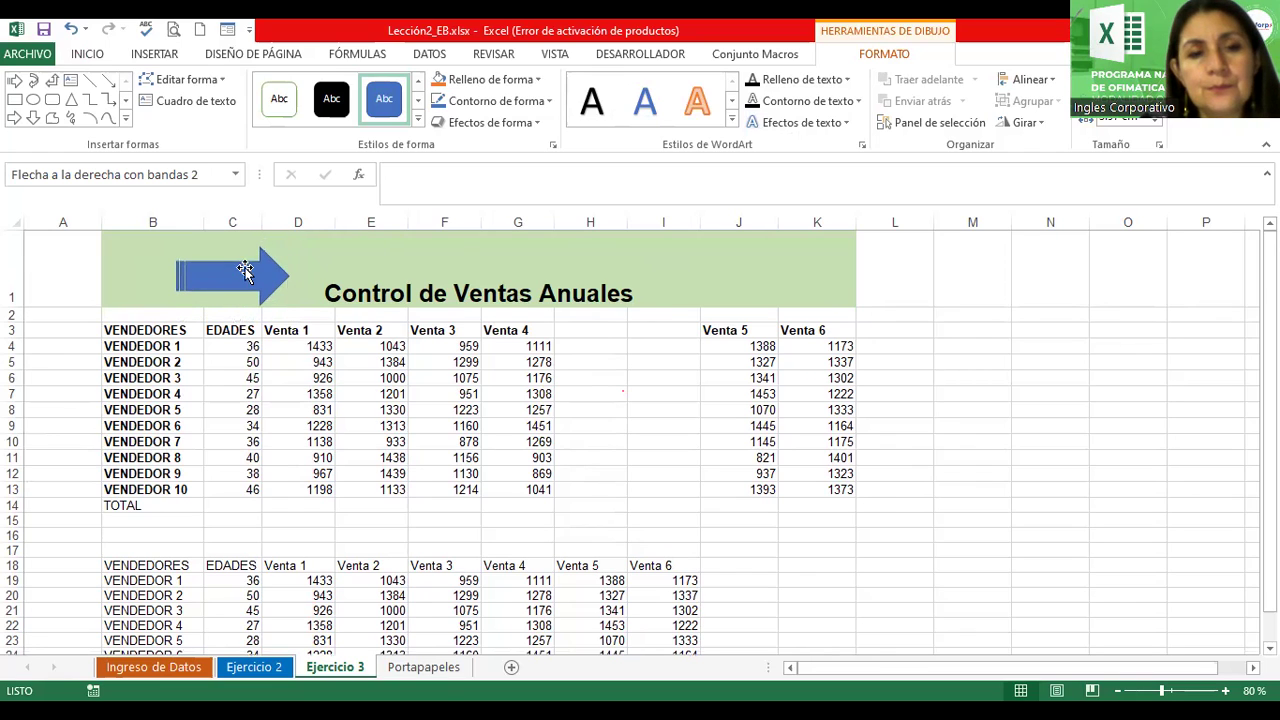
# Step: Centre the title vertically in row 1 and nudge the arrow into place
pyautogui.click(484, 271)
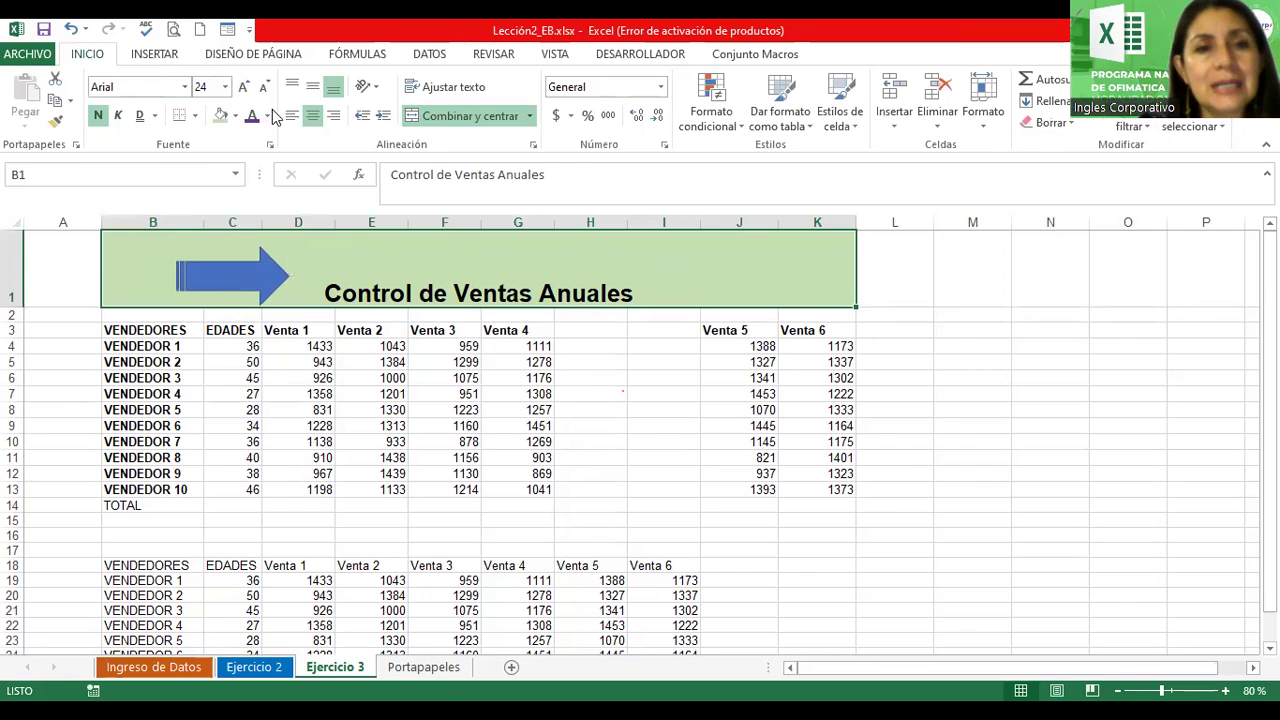
pyautogui.click(312, 90)
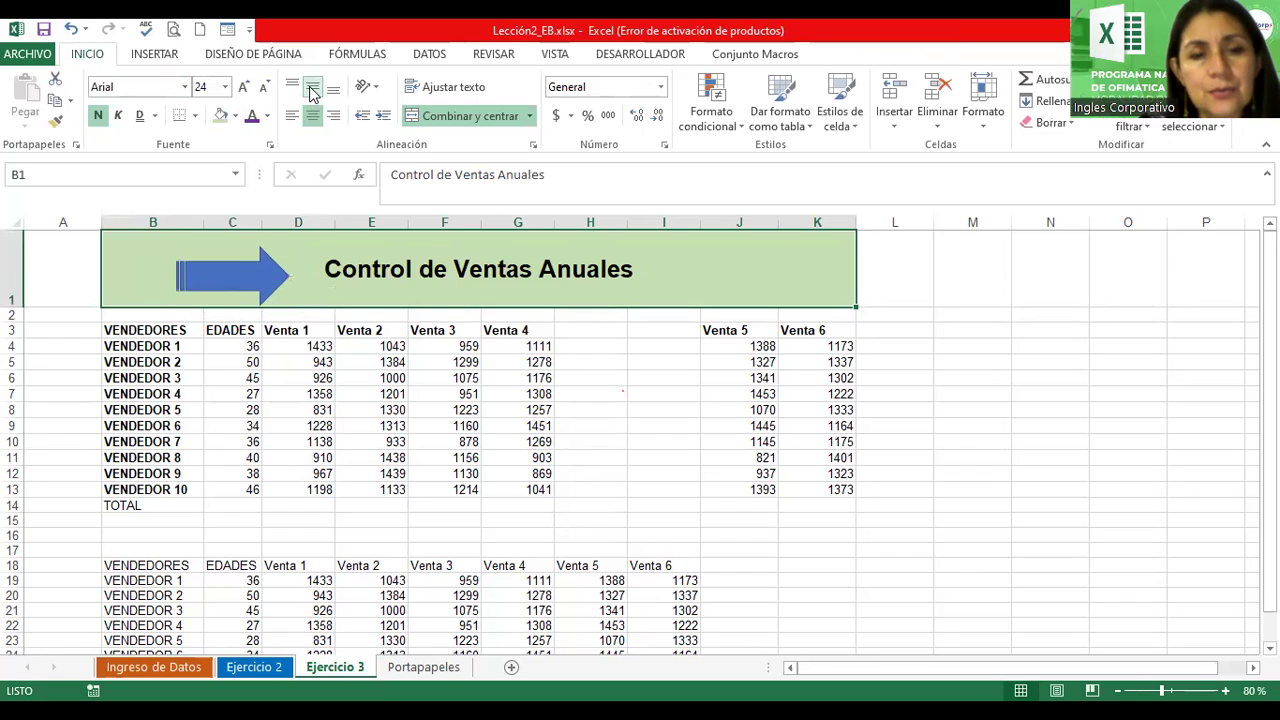
pyautogui.click(248, 286)
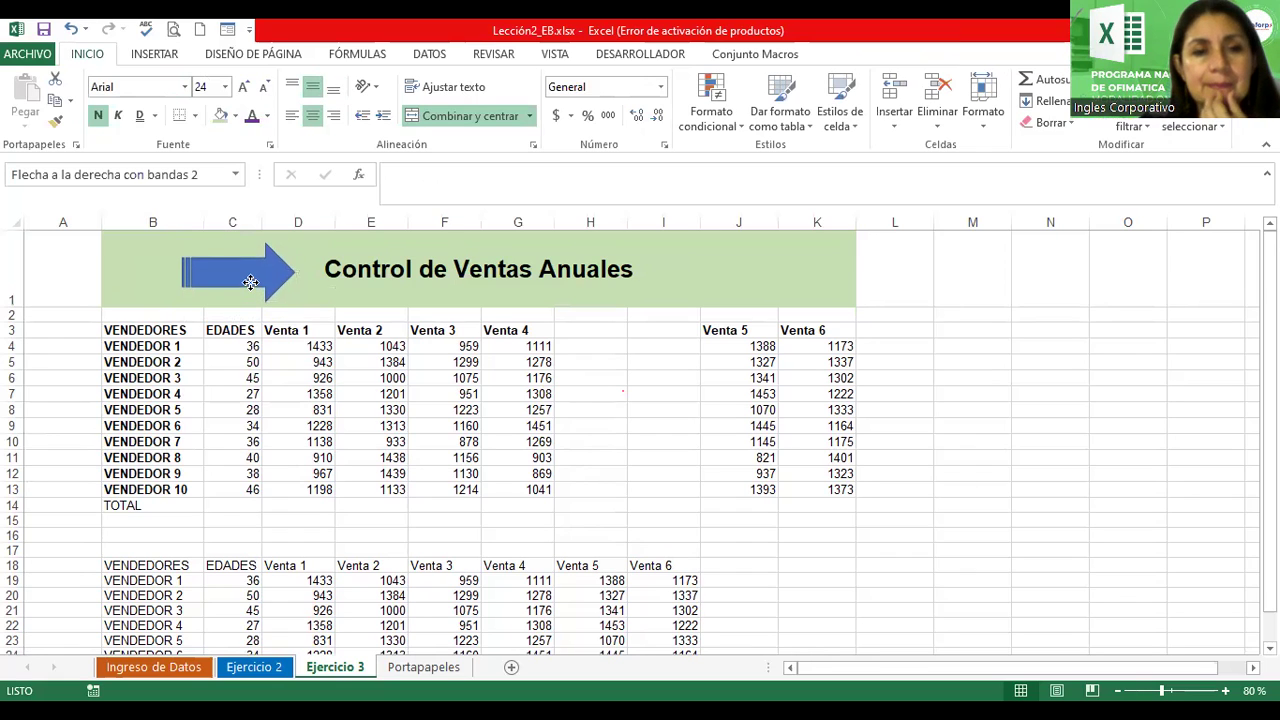
pyautogui.moveTo(248, 286); pyautogui.dragTo(255, 281)
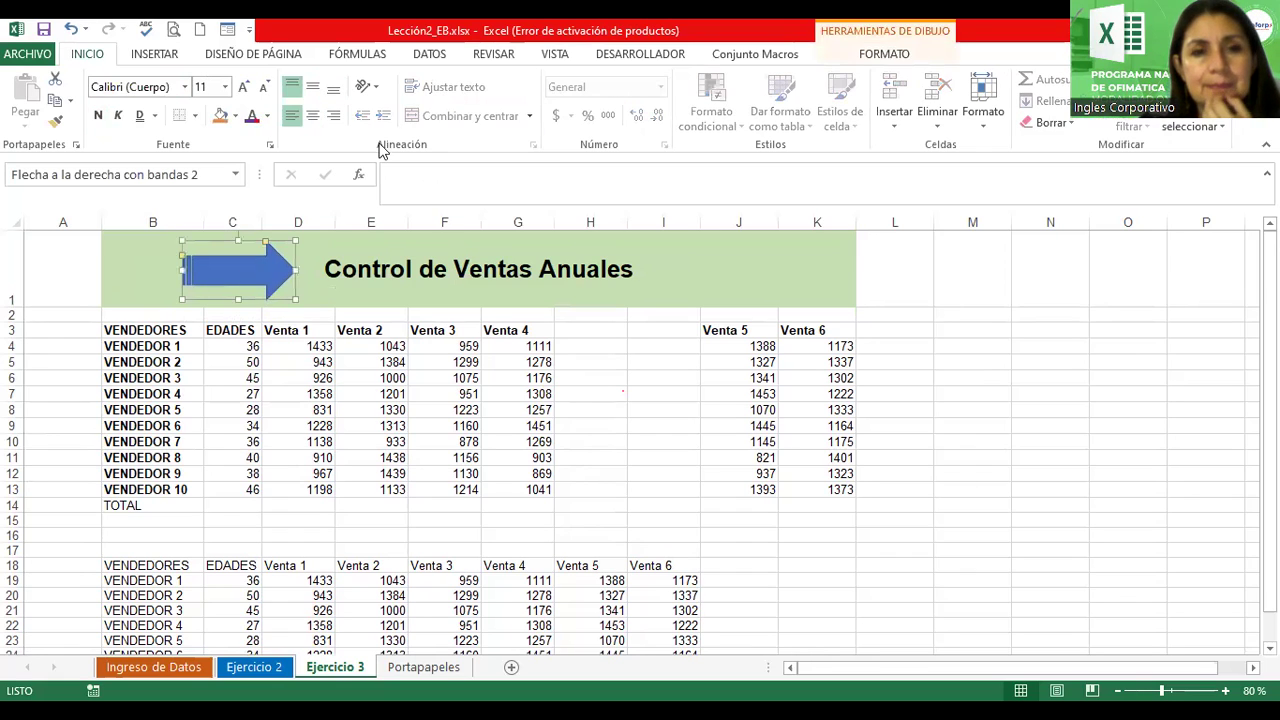
# Step: Apply the yellow shape style to the arrow beside the title
pyautogui.click(890, 53)
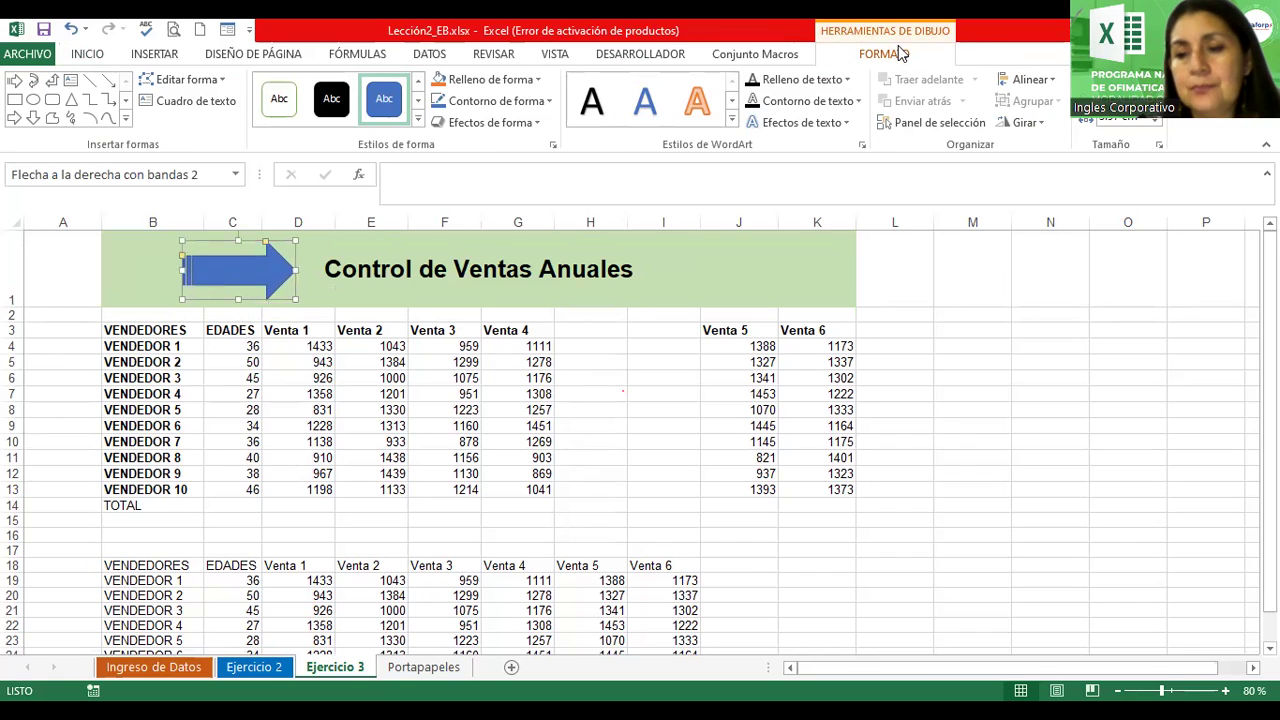
pyautogui.click(418, 117)
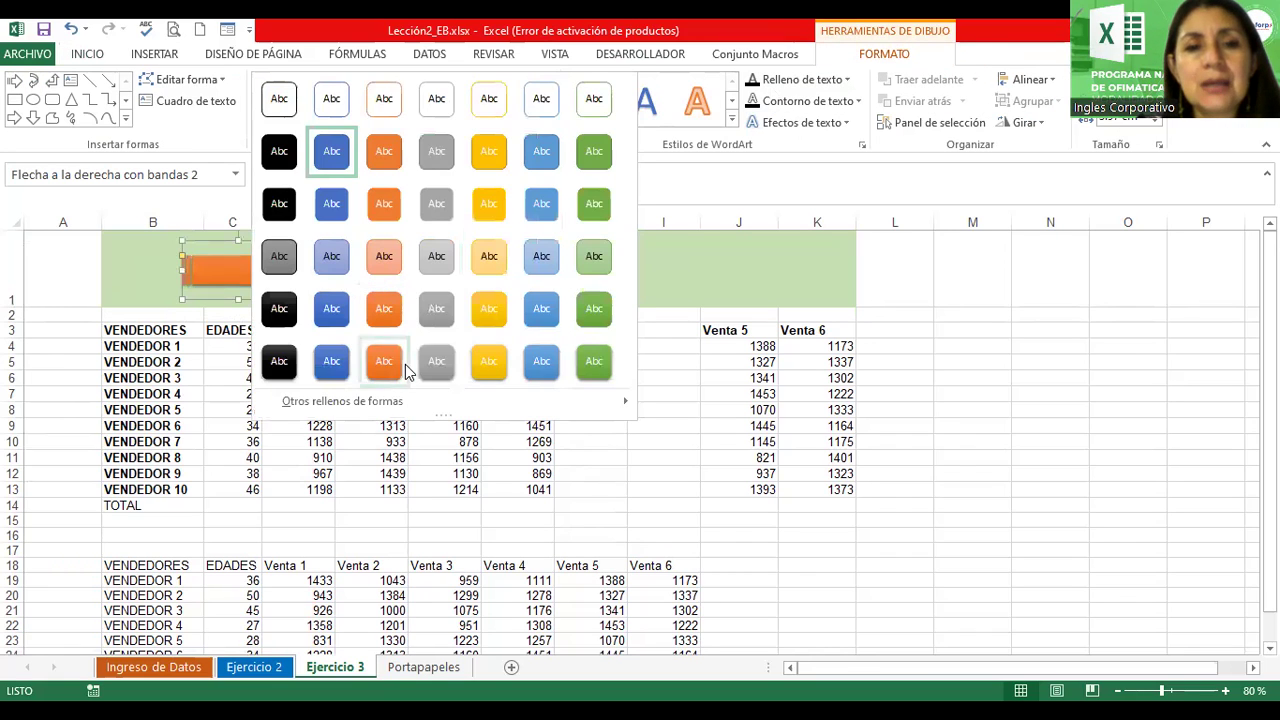
pyautogui.click(491, 307)
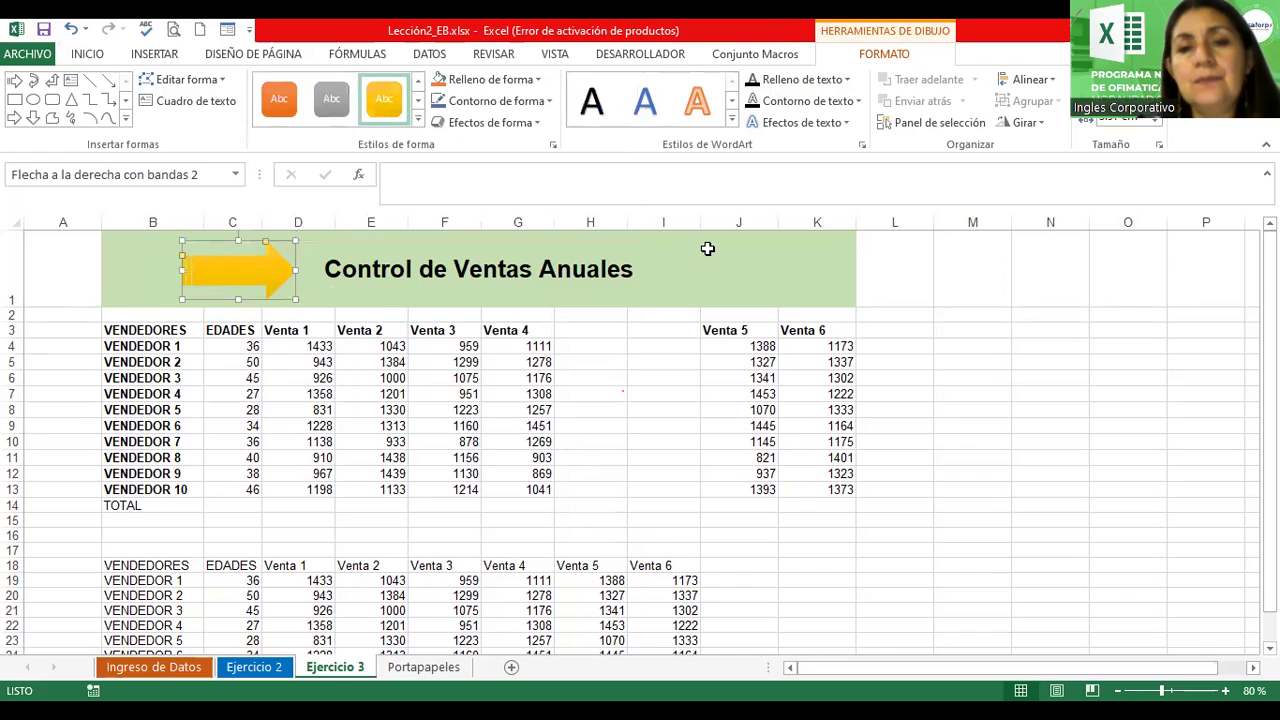
pyautogui.click(986, 333)
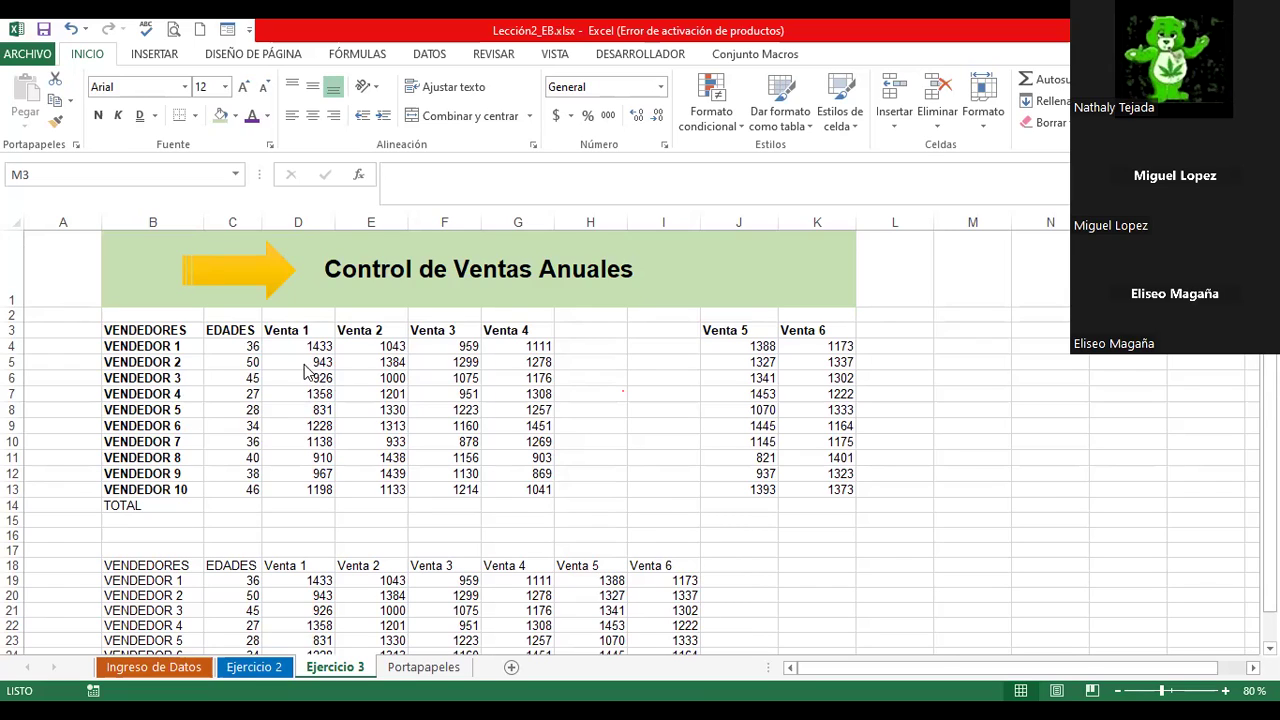
# Step: Format the D4:G14 and J4:K14 sales figures as dollar accounting format
pyautogui.moveTo(306, 346); pyautogui.dragTo(434, 434)
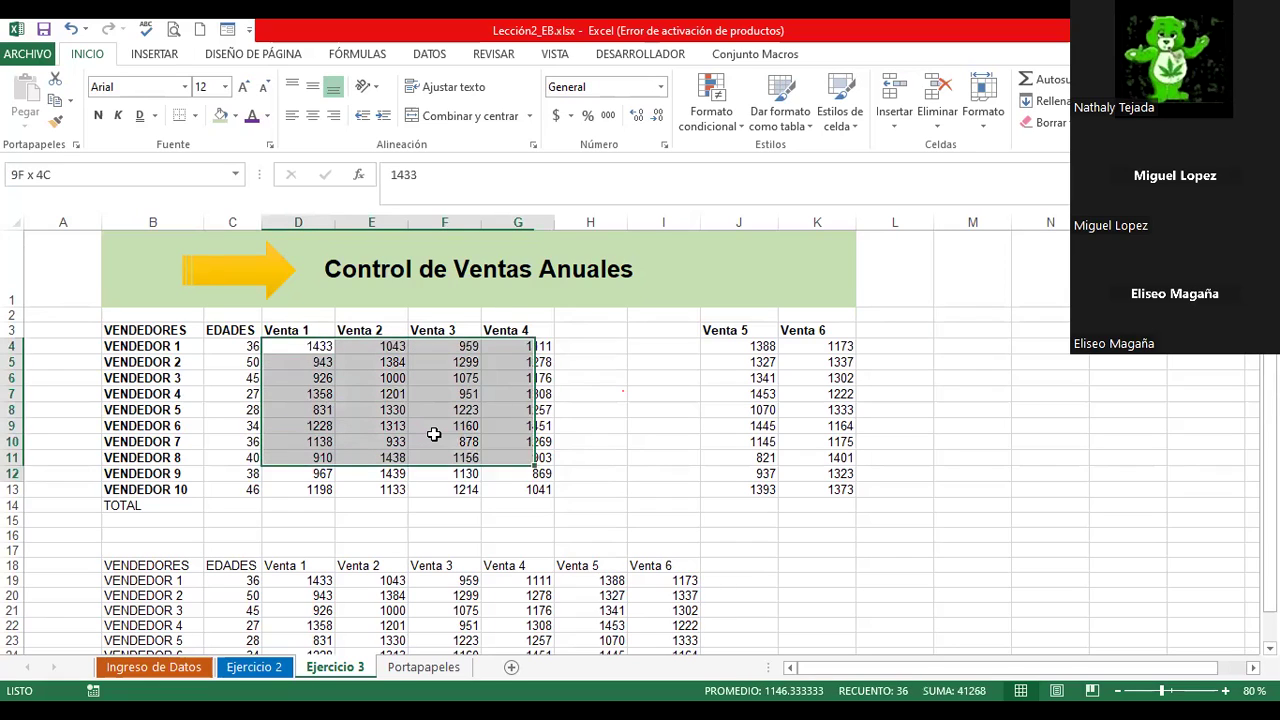
pyautogui.hotkey('shift', 'Down')
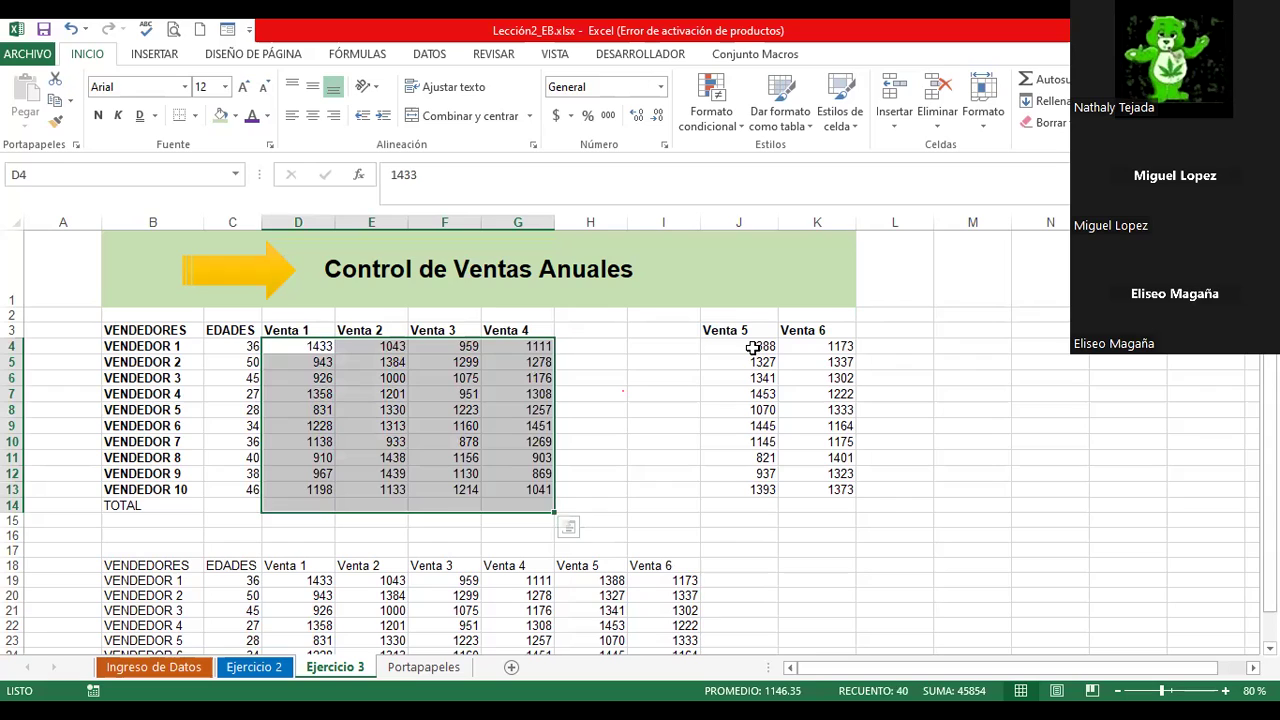
pyautogui.keyDown('ctrl'); pyautogui.moveTo(754, 346); pyautogui.dragTo(843, 365); pyautogui.keyUp('ctrl')
pyautogui.hotkey('shift', 'Down')
pyautogui.hotkey('shift', 'Down')
pyautogui.hotkey('shift', 'Down')
pyautogui.hotkey('shift', 'Down')
pyautogui.hotkey('shift', 'Down')
pyautogui.hotkey('shift', 'Down')
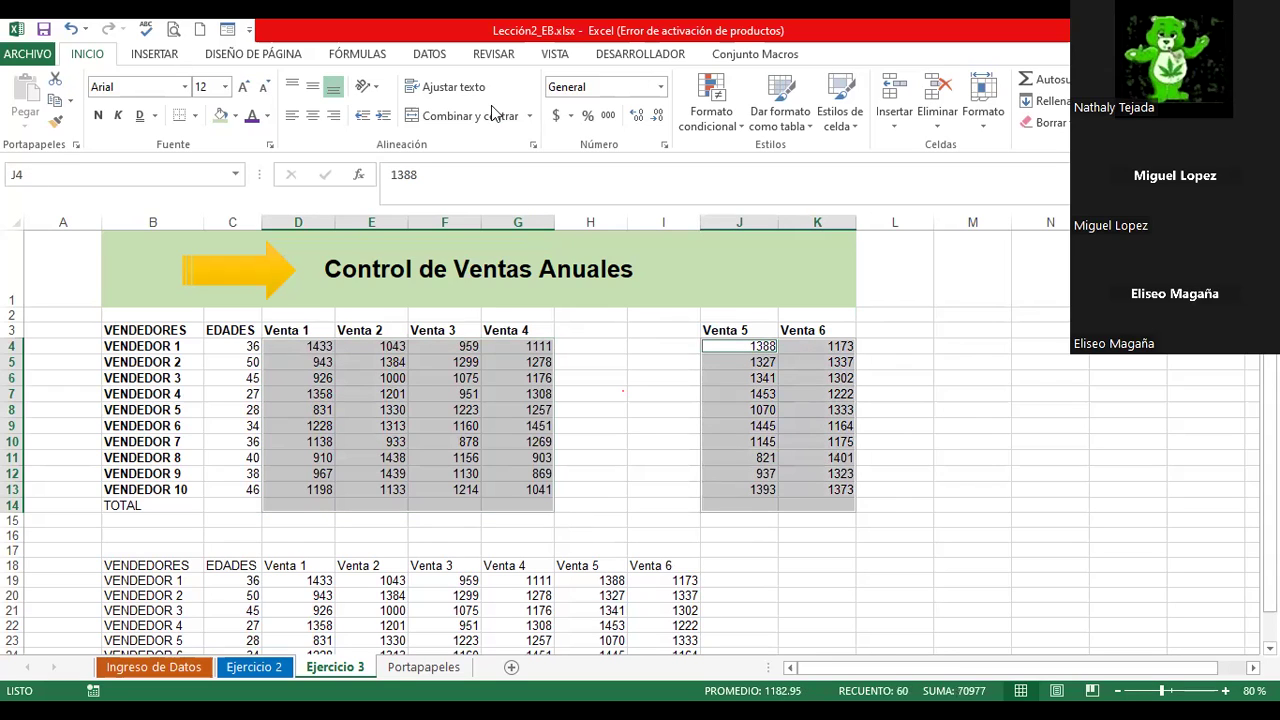
pyautogui.click(561, 116)
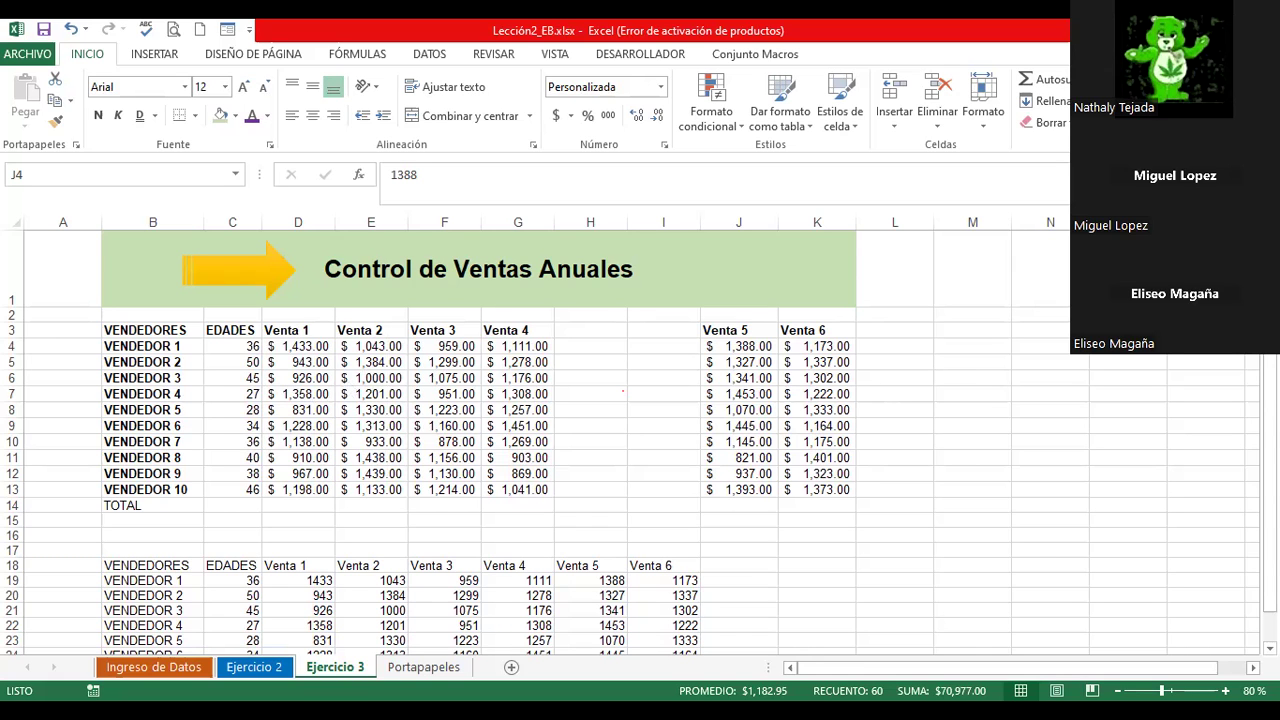
pyautogui.scroll(-2, 640, 440)
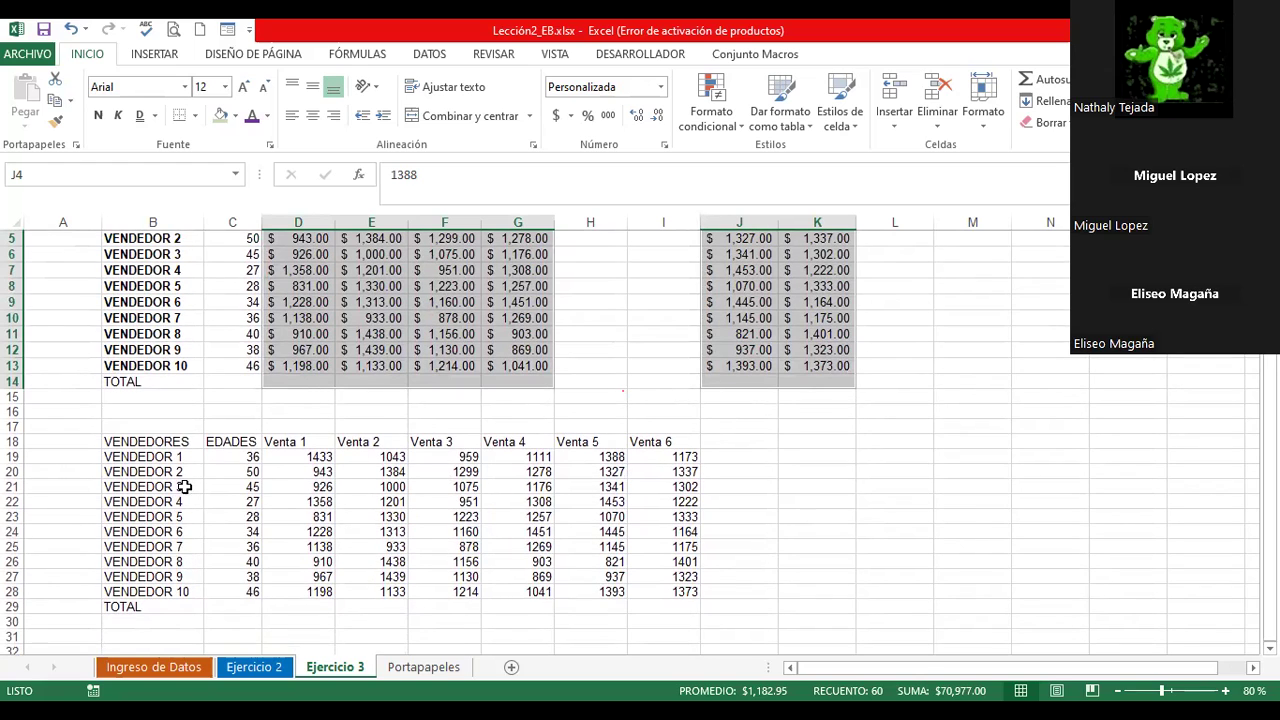
# Step: Add the heading 'Total' in J18 beside Venta 6
pyautogui.click(283, 504)
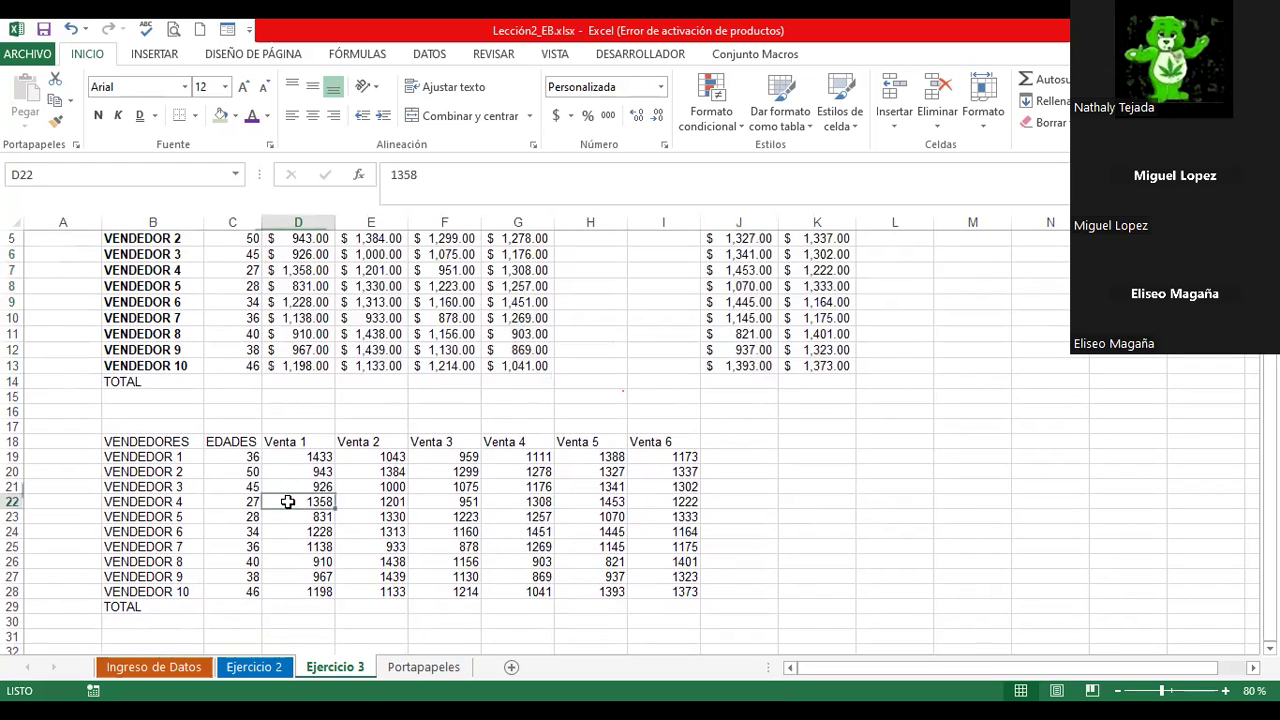
pyautogui.click(744, 443)
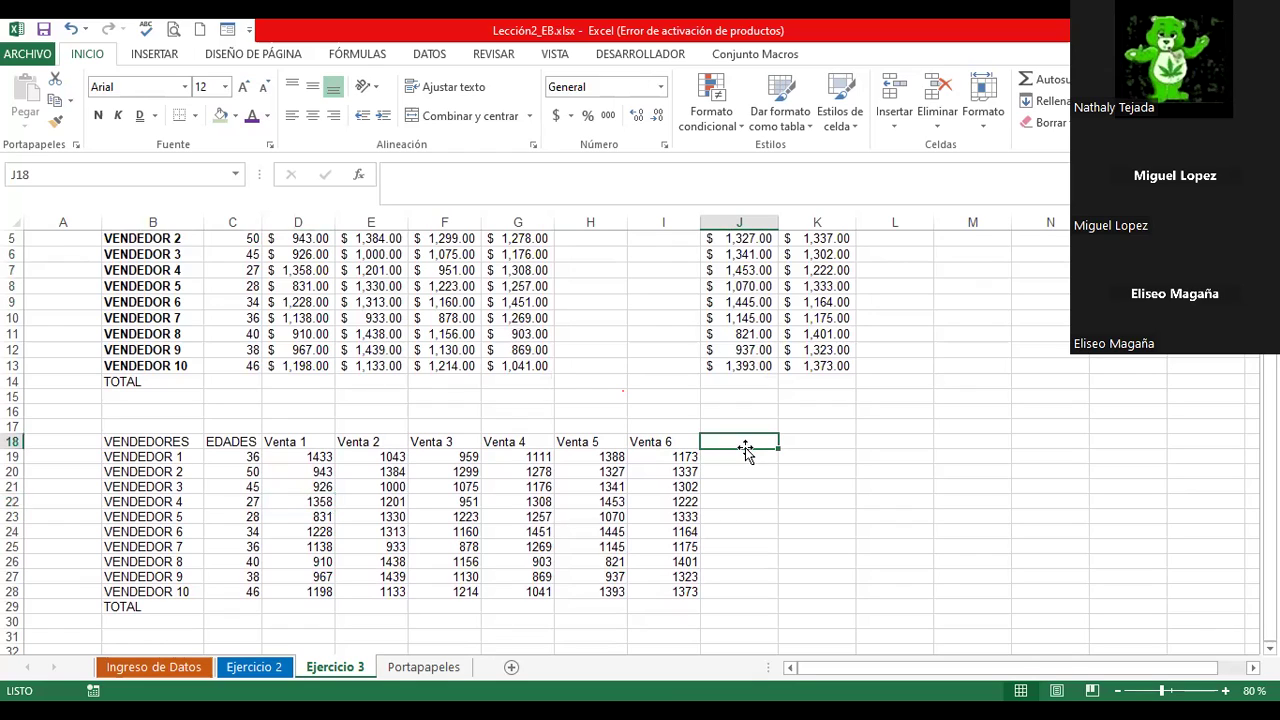
pyautogui.write('Total')
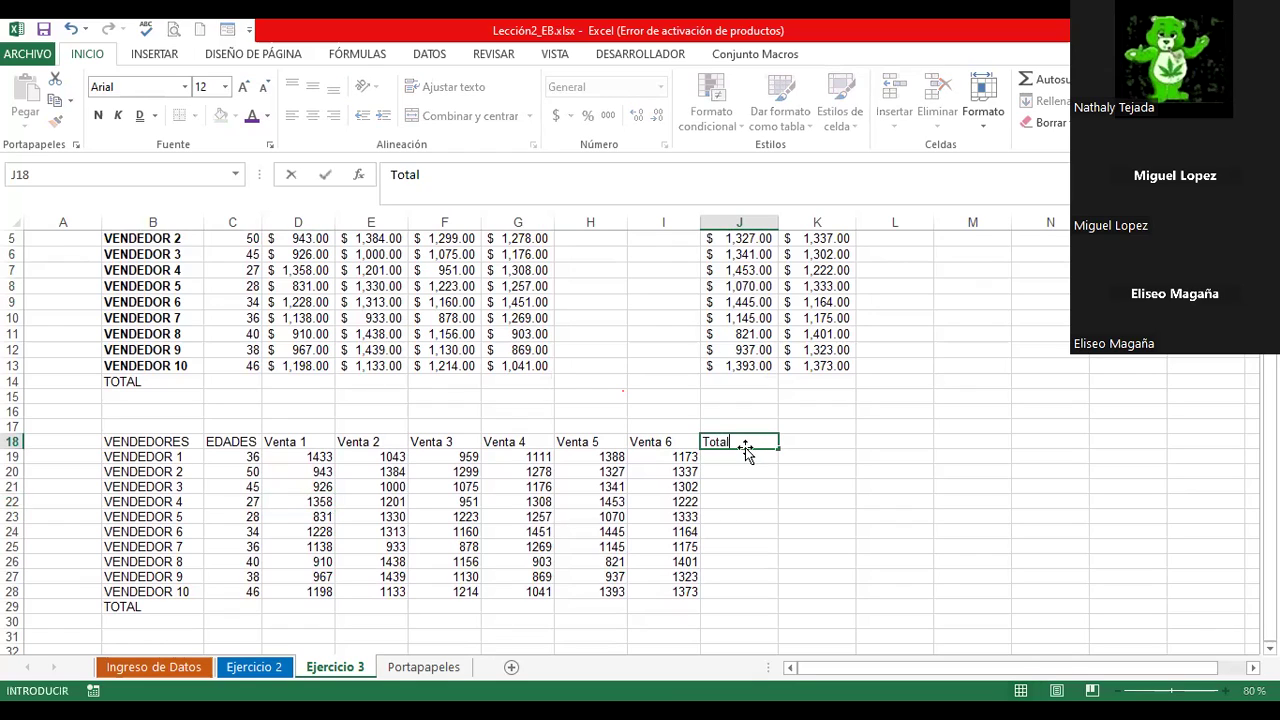
pyautogui.press('Return')
# Step: Enter =SUMA(D19:I19) in J19, giving Vendedor 1 a total of 7107
pyautogui.write('=s')
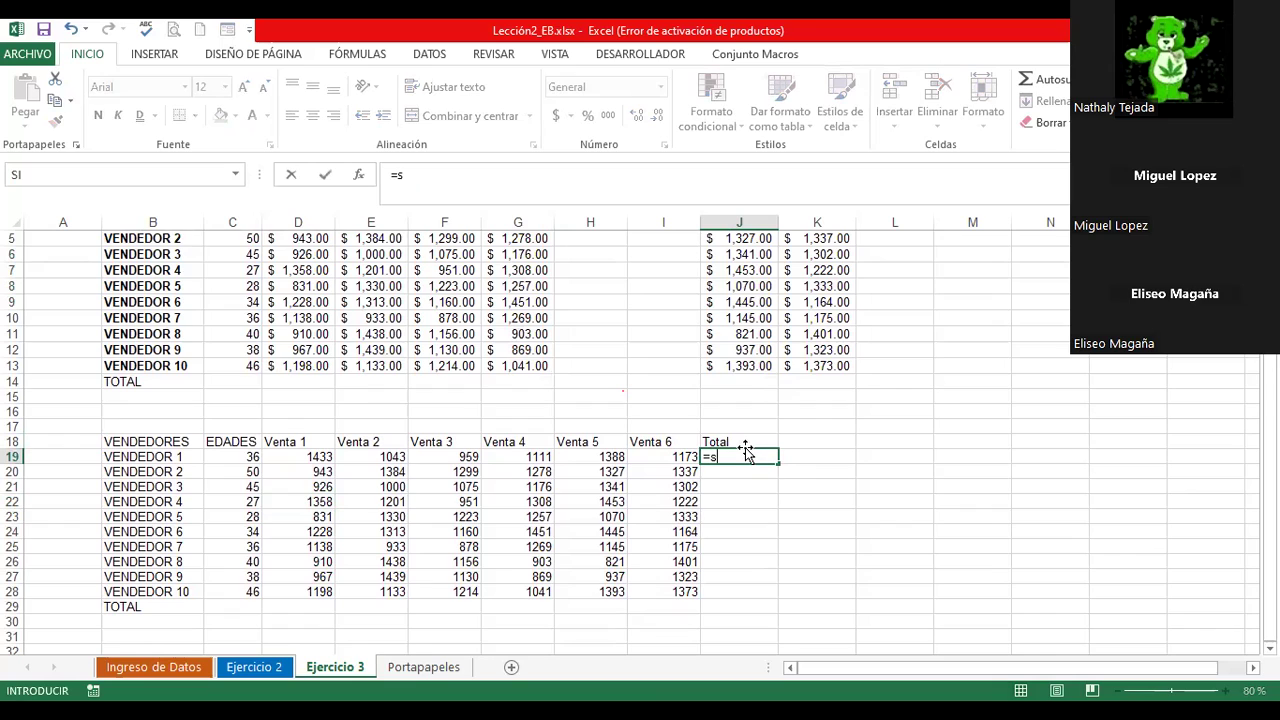
pyautogui.write('uma(')
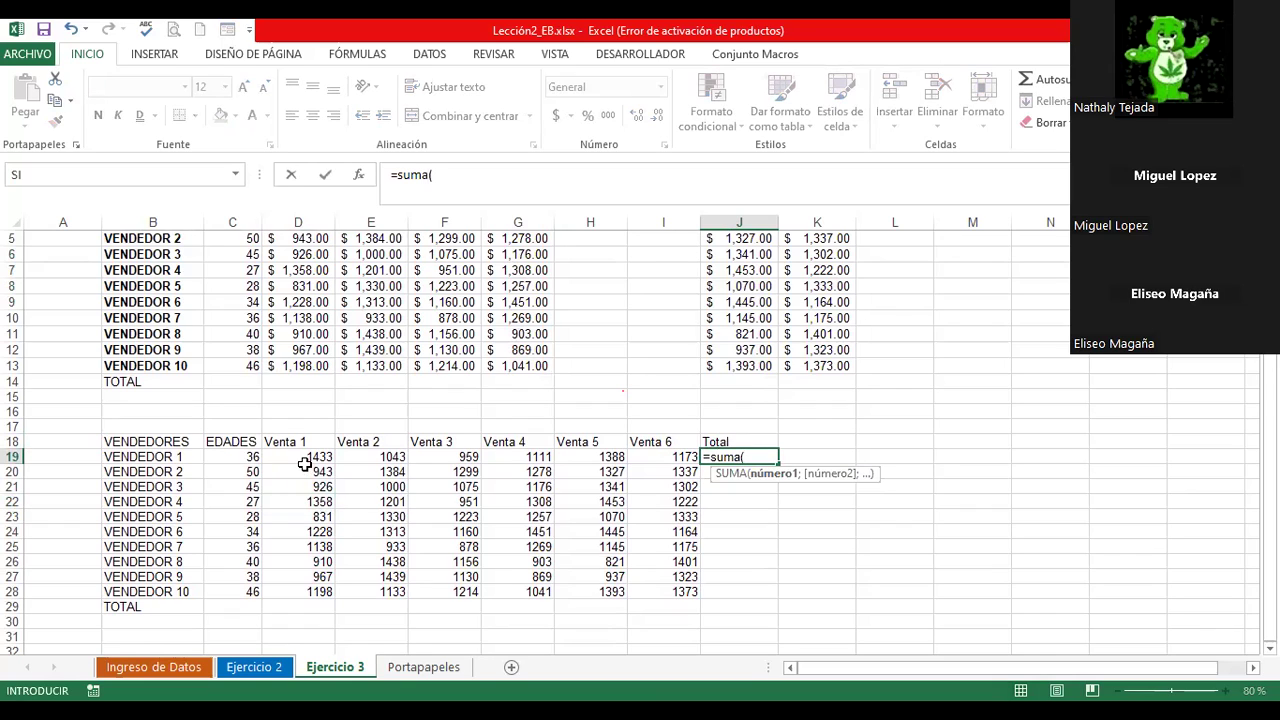
pyautogui.moveTo(307, 457); pyautogui.dragTo(646, 457)
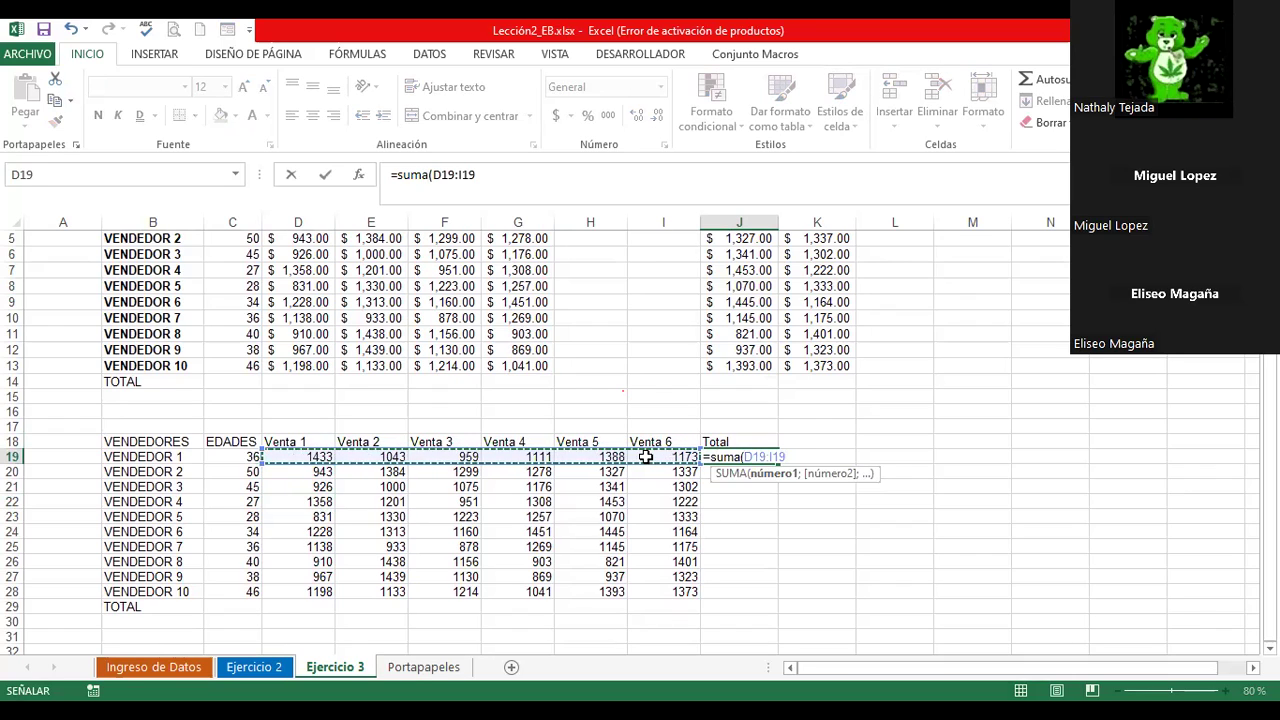
pyautogui.press('Return')
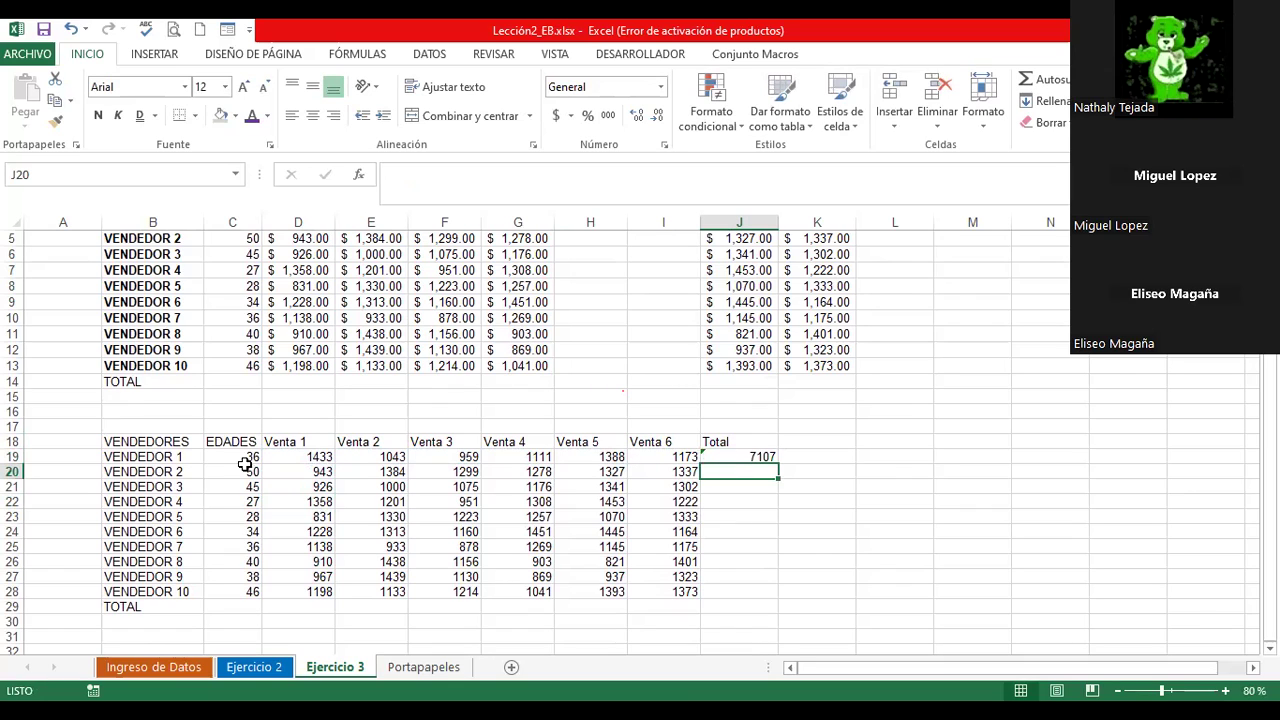
pyautogui.moveTo(301, 460); pyautogui.dragTo(762, 594)
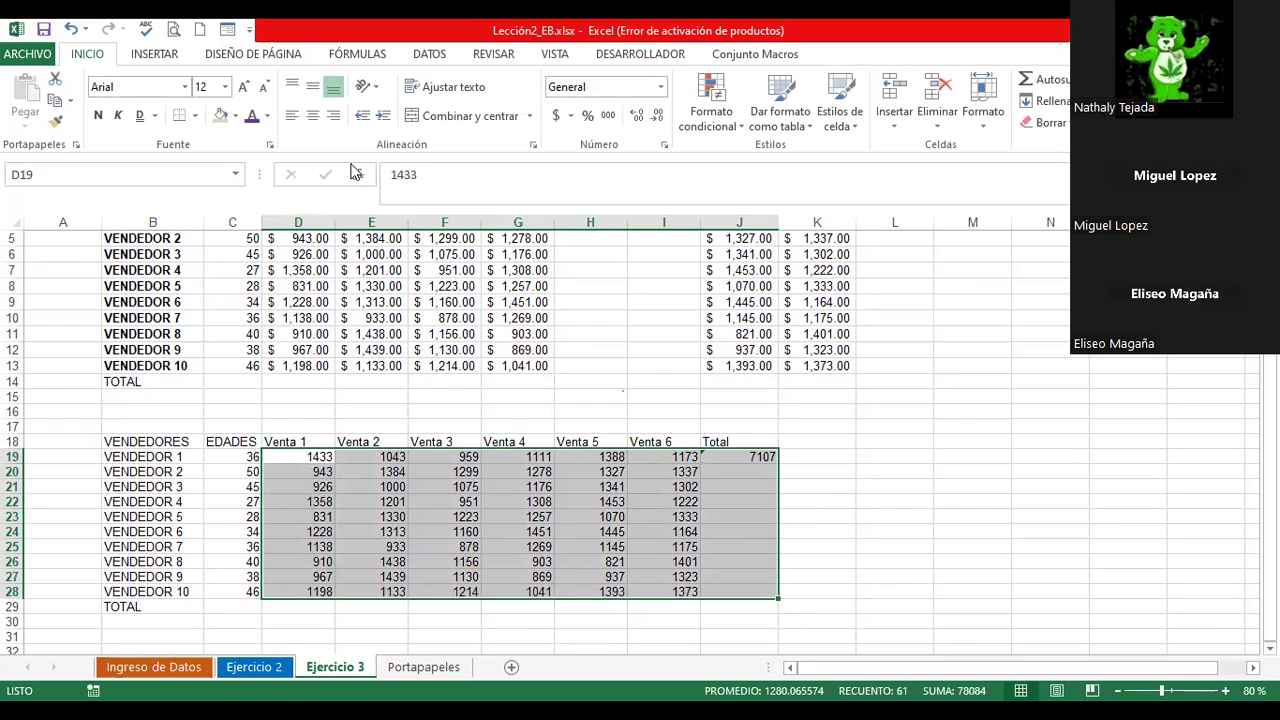
# Step: Format the second table's sales and total cells as dollar currency
pyautogui.click(553, 116)
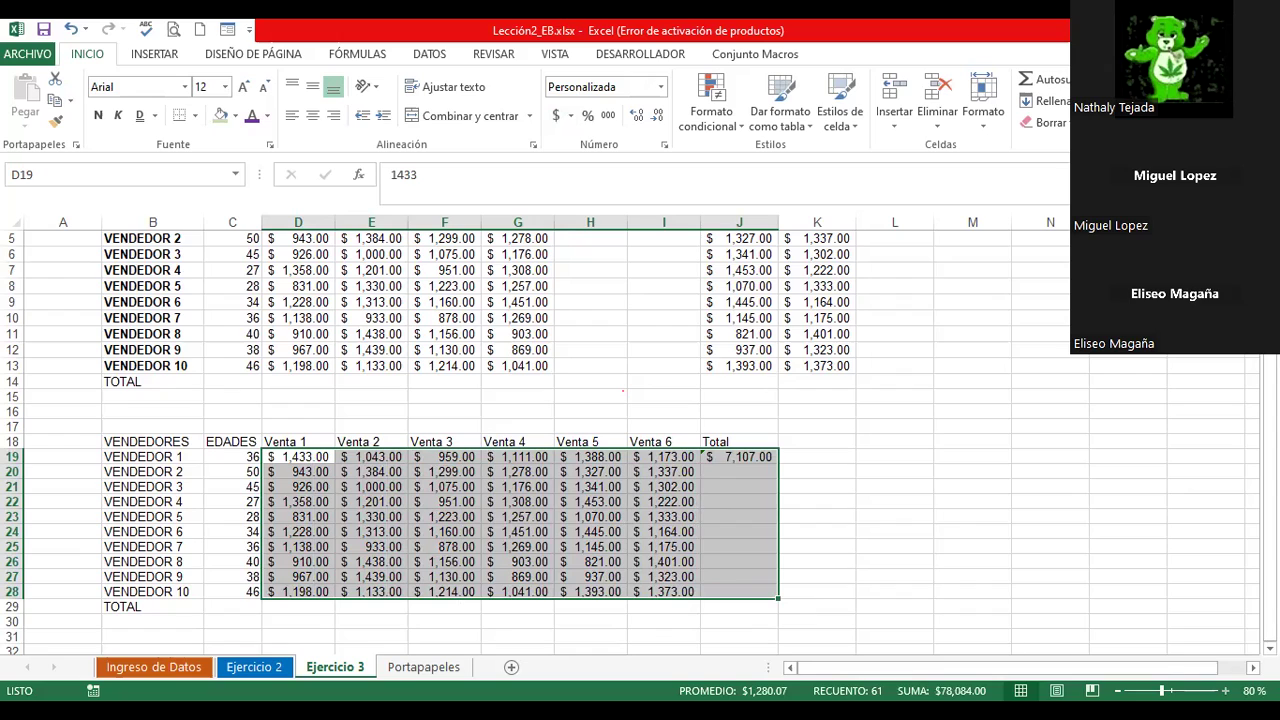
pyautogui.click(1171, 690)
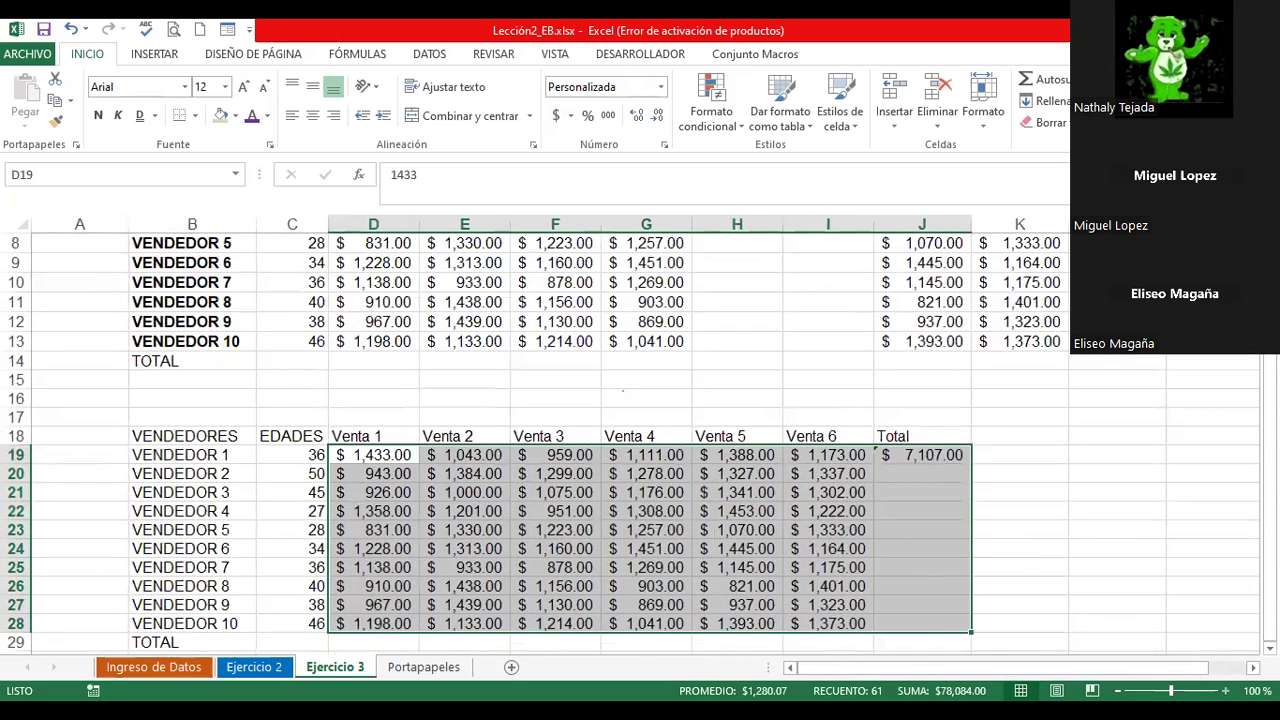
pyautogui.click(948, 490)
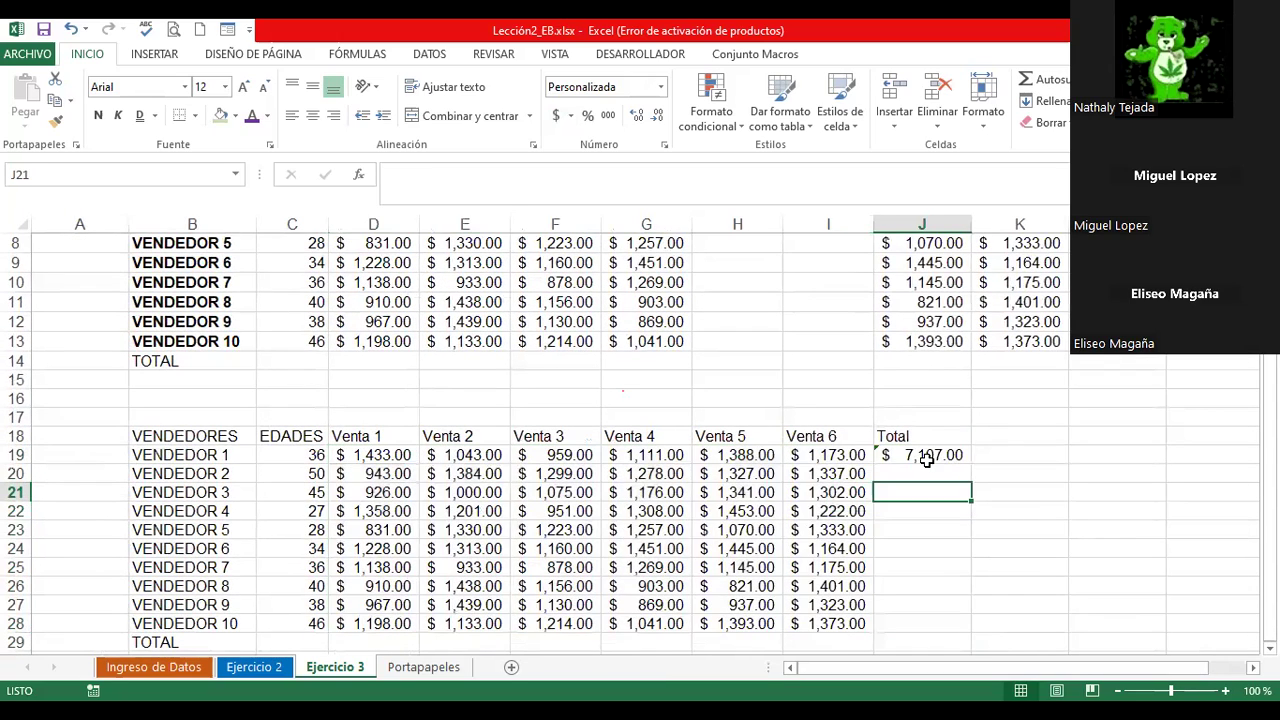
# Step: Copy the J19 sum formula down to J28 so all ten vendors get totals
pyautogui.click(927, 459)
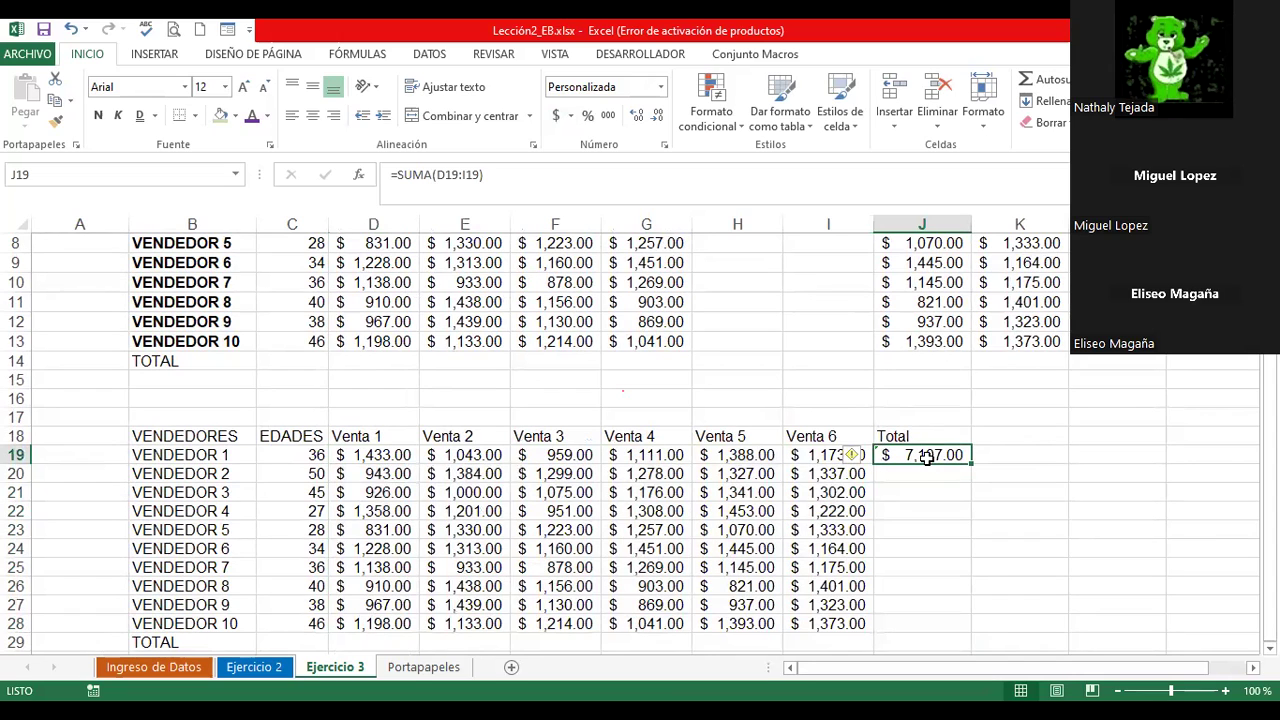
pyautogui.doubleClick(928, 457)
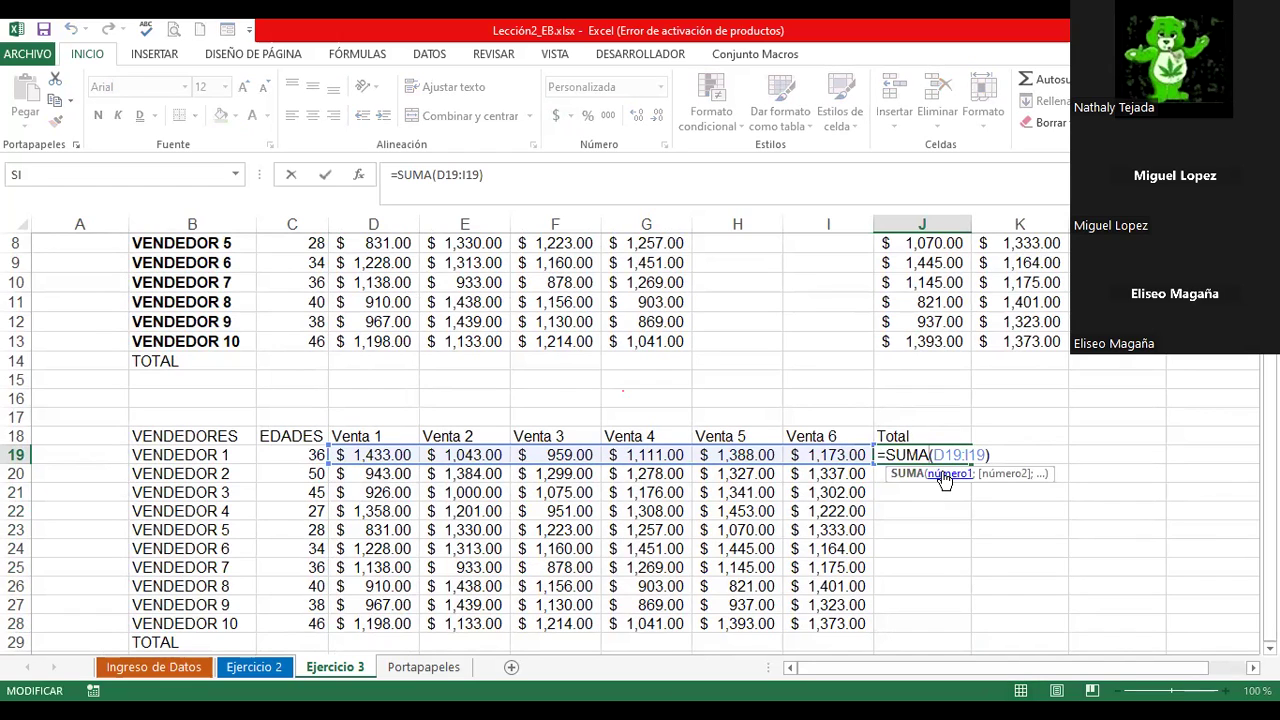
pyautogui.press('Return')
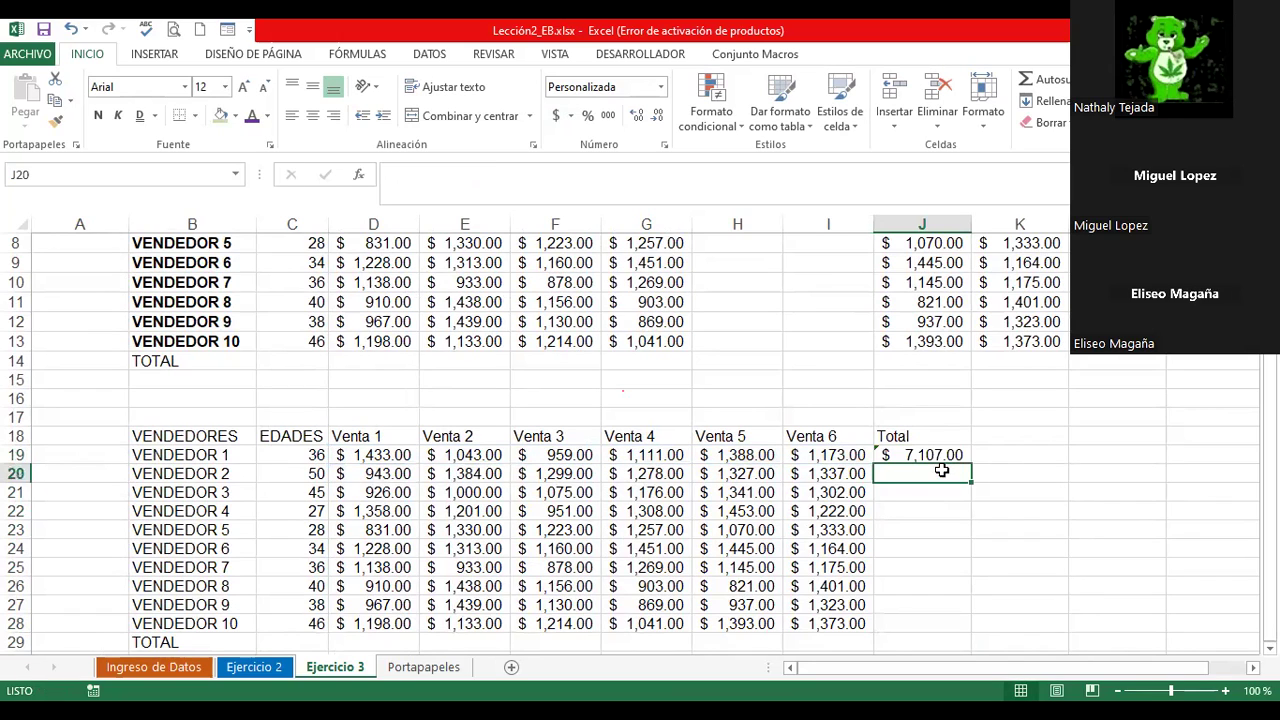
pyautogui.click(943, 458)
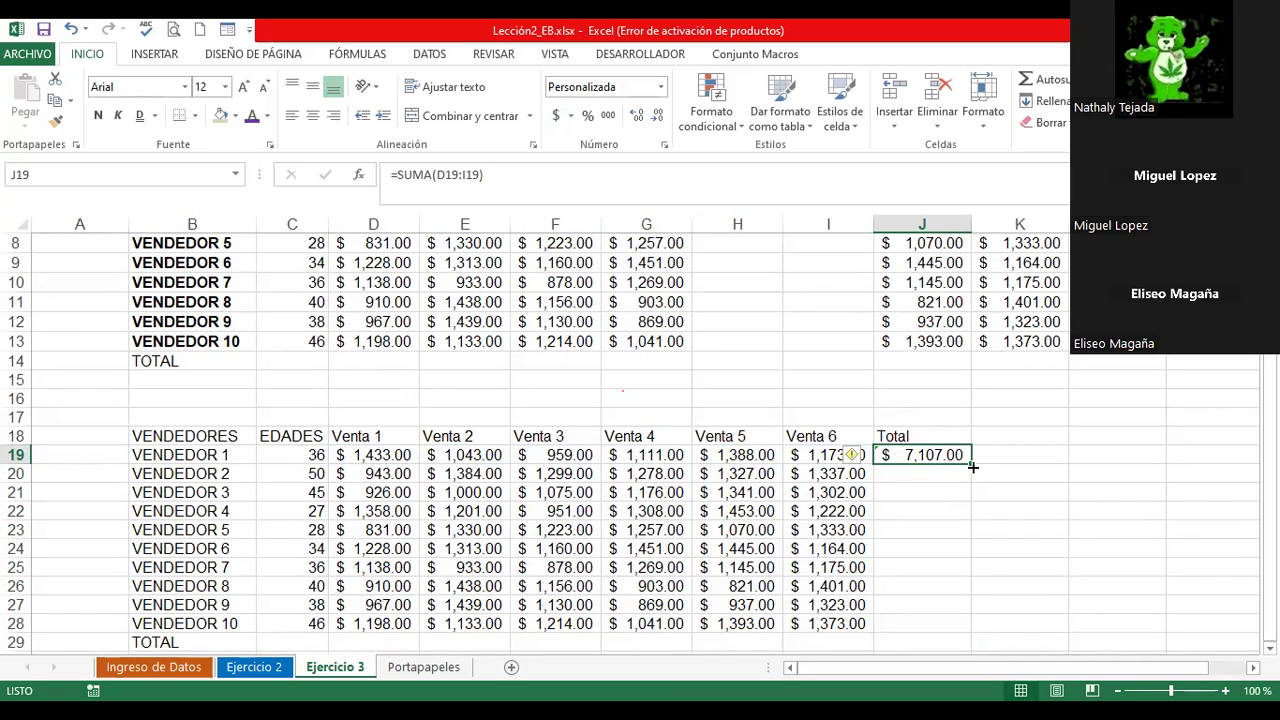
pyautogui.moveTo(972, 465); pyautogui.dragTo(993, 611)
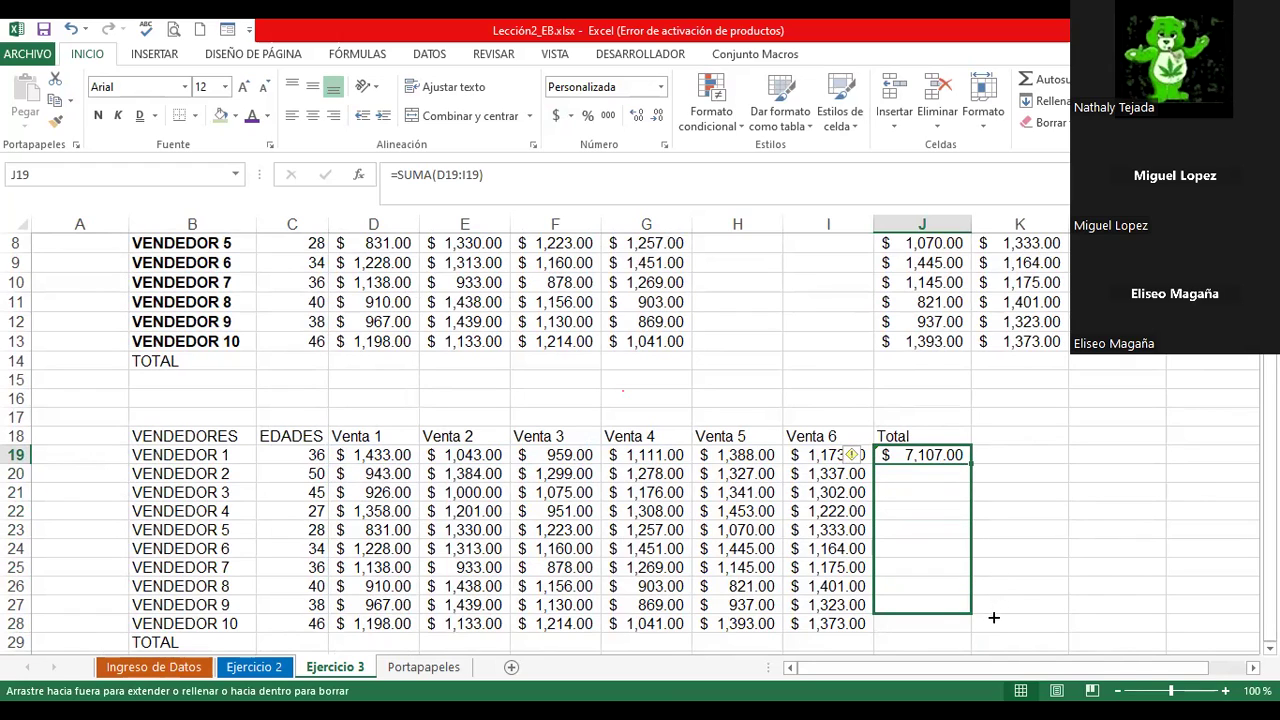
pyautogui.moveTo(993, 611); pyautogui.dragTo(992, 629)
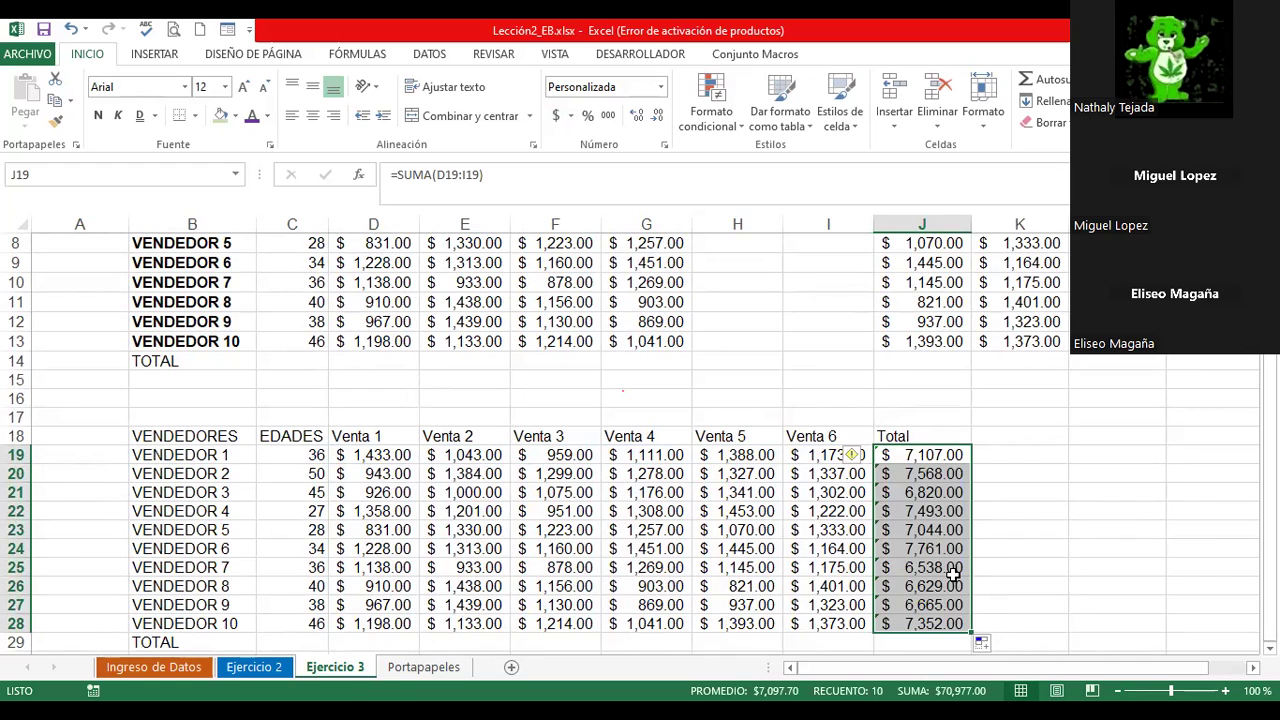
pyautogui.doubleClick(922, 463)
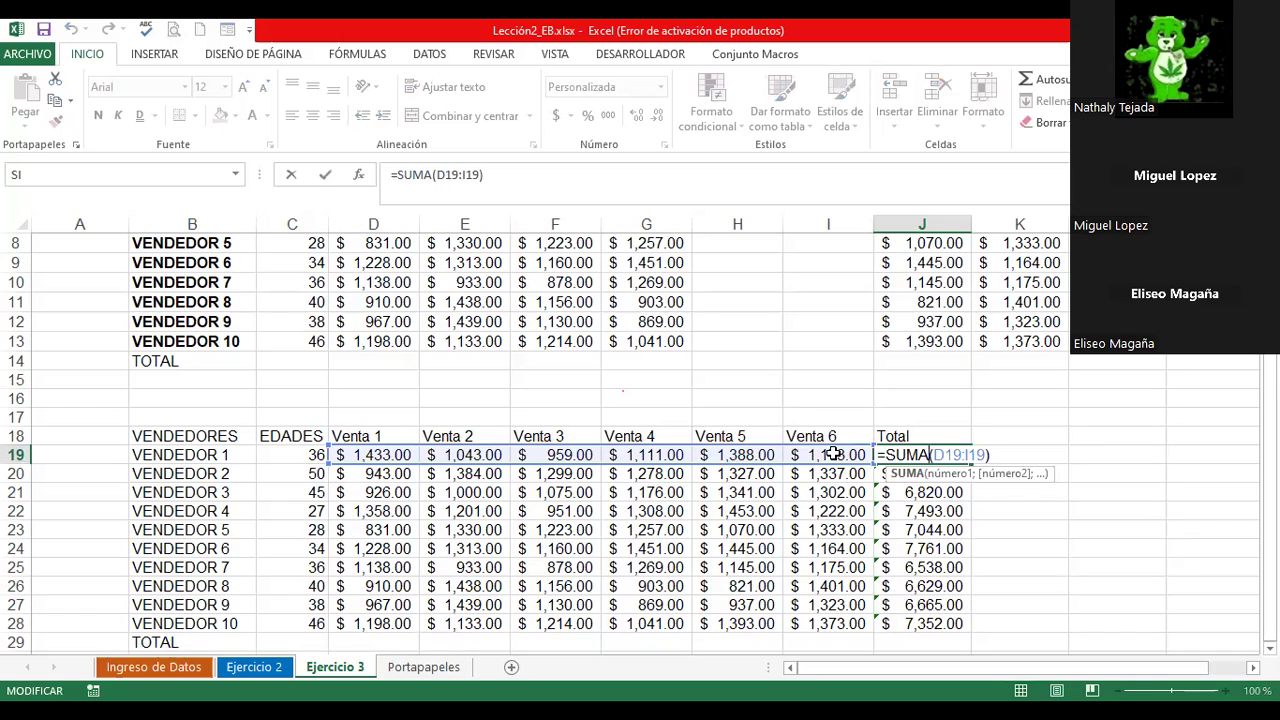
pyautogui.press('Return')
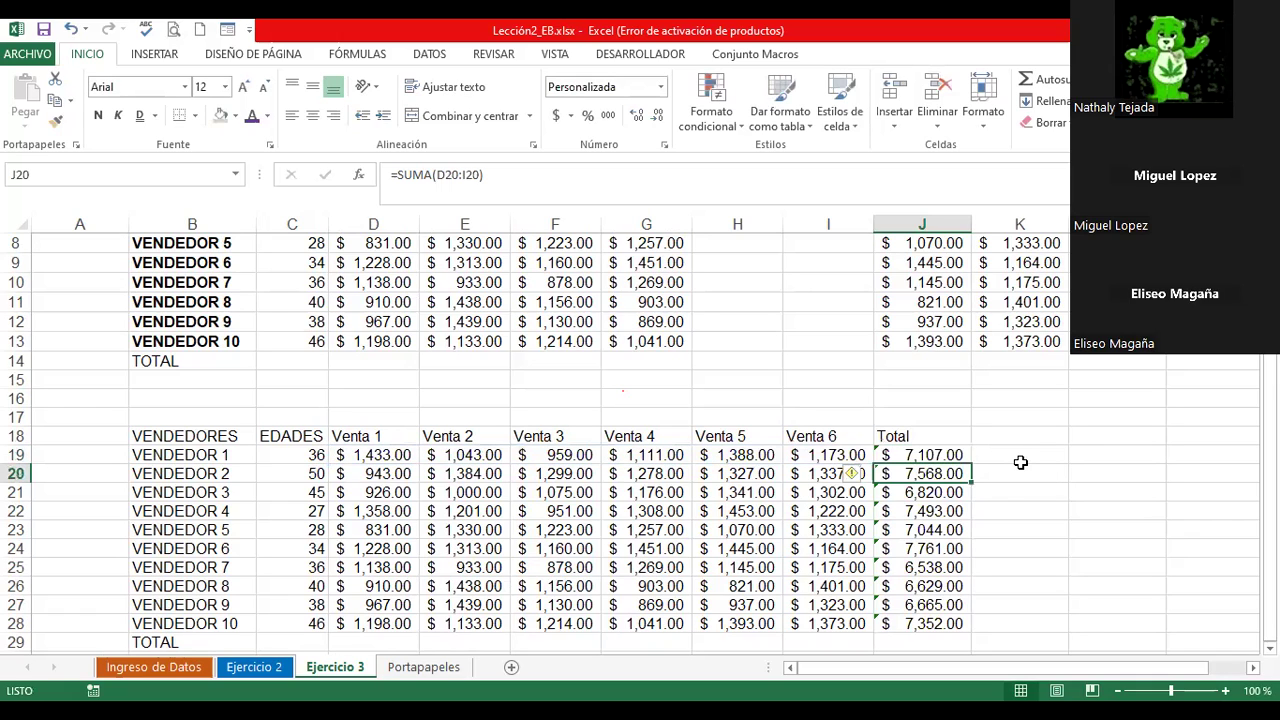
pyautogui.click(962, 459)
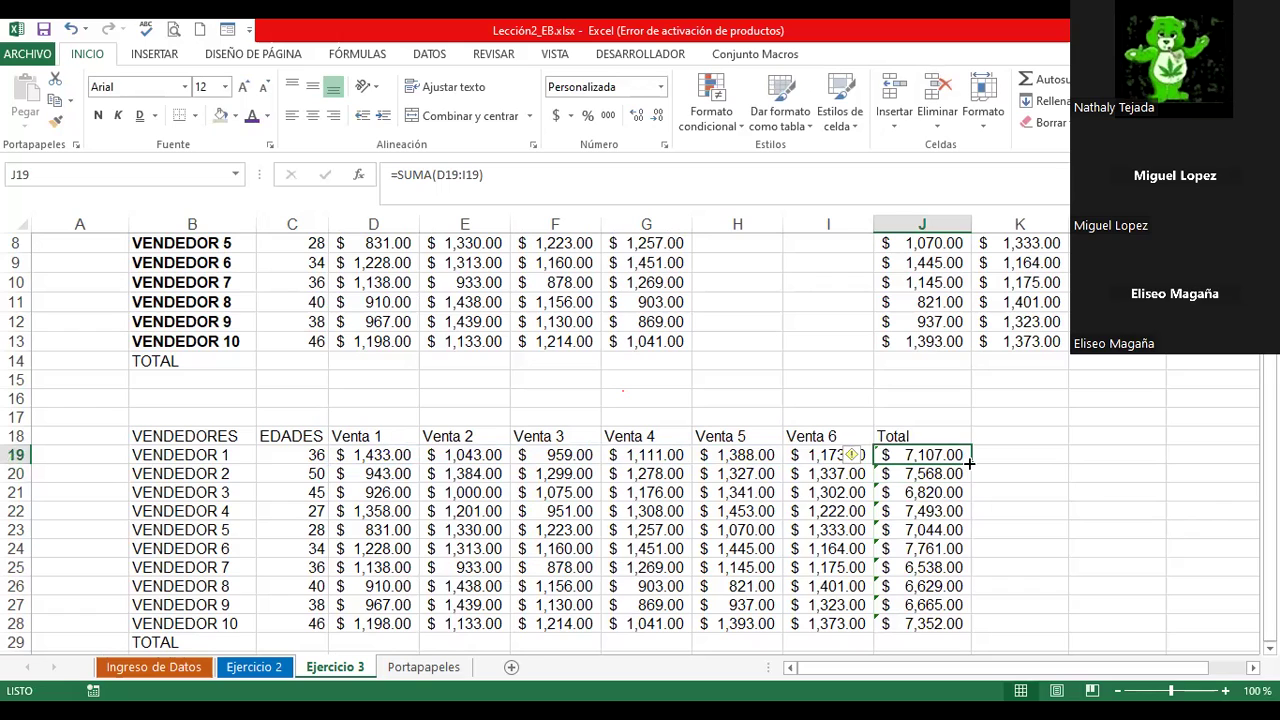
pyautogui.moveTo(969, 463); pyautogui.dragTo(969, 632)
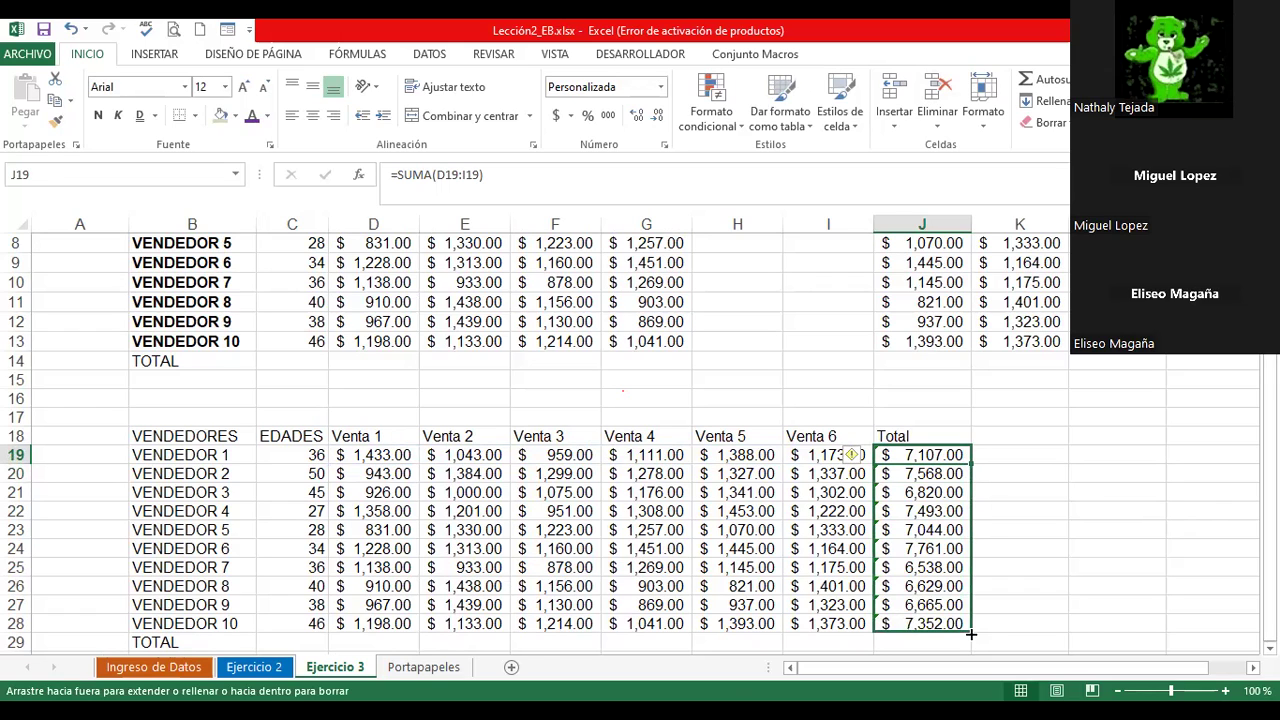
pyautogui.moveTo(222, 434)
pyautogui.mouseDown()
pyautogui.moveTo(866, 424)
pyautogui.moveTo(918, 438)
pyautogui.mouseUp()
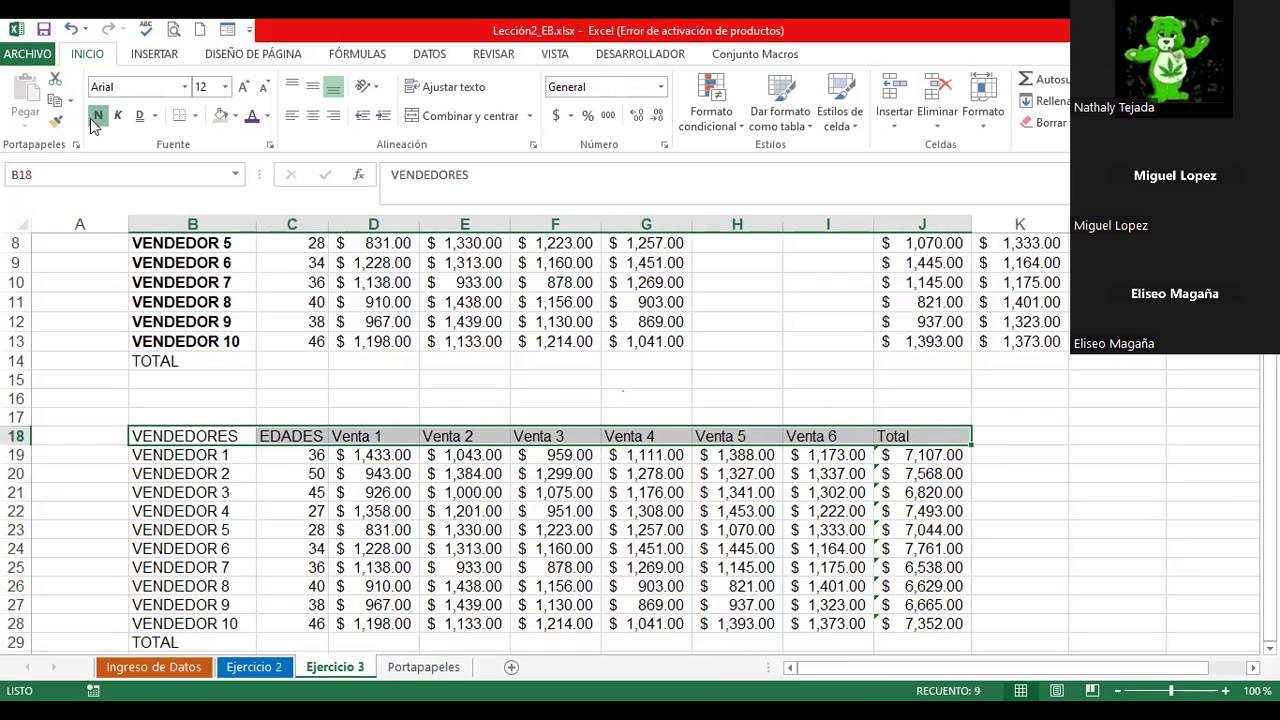
# Step: Make the B18:J18 header row bold, underlined and centred
pyautogui.click(98, 116)
pyautogui.click(139, 116)
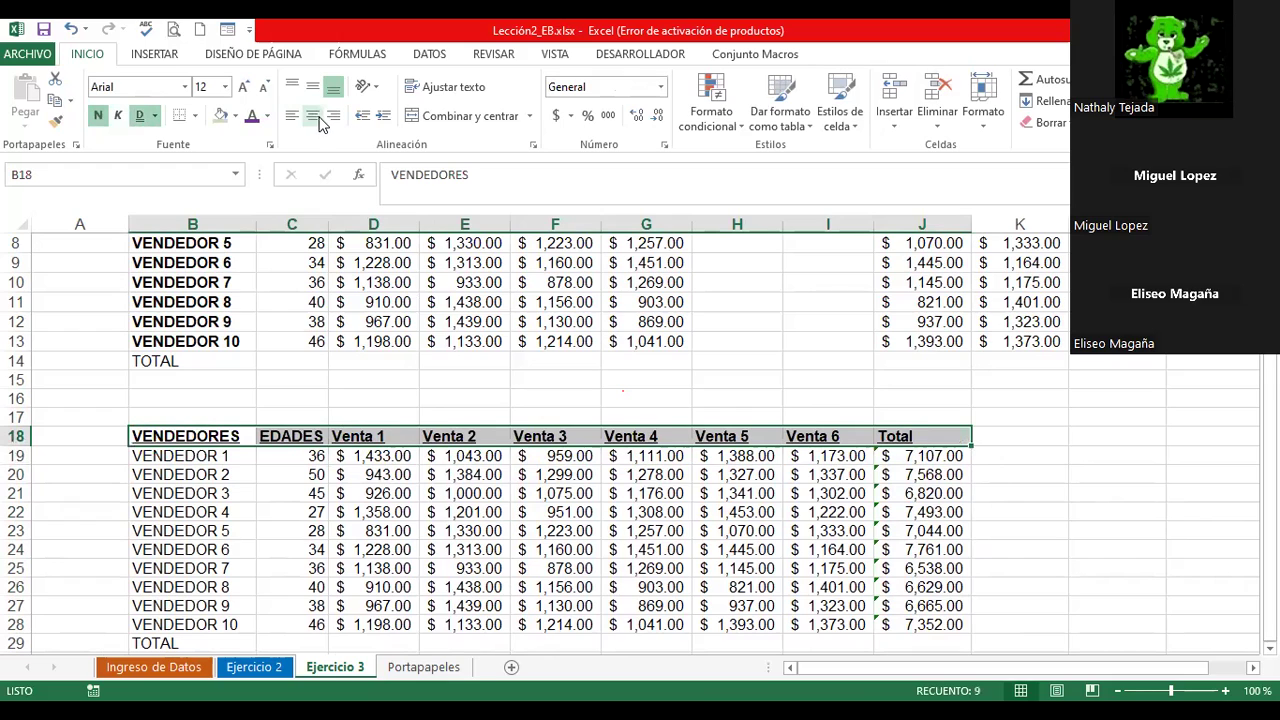
pyautogui.click(313, 116)
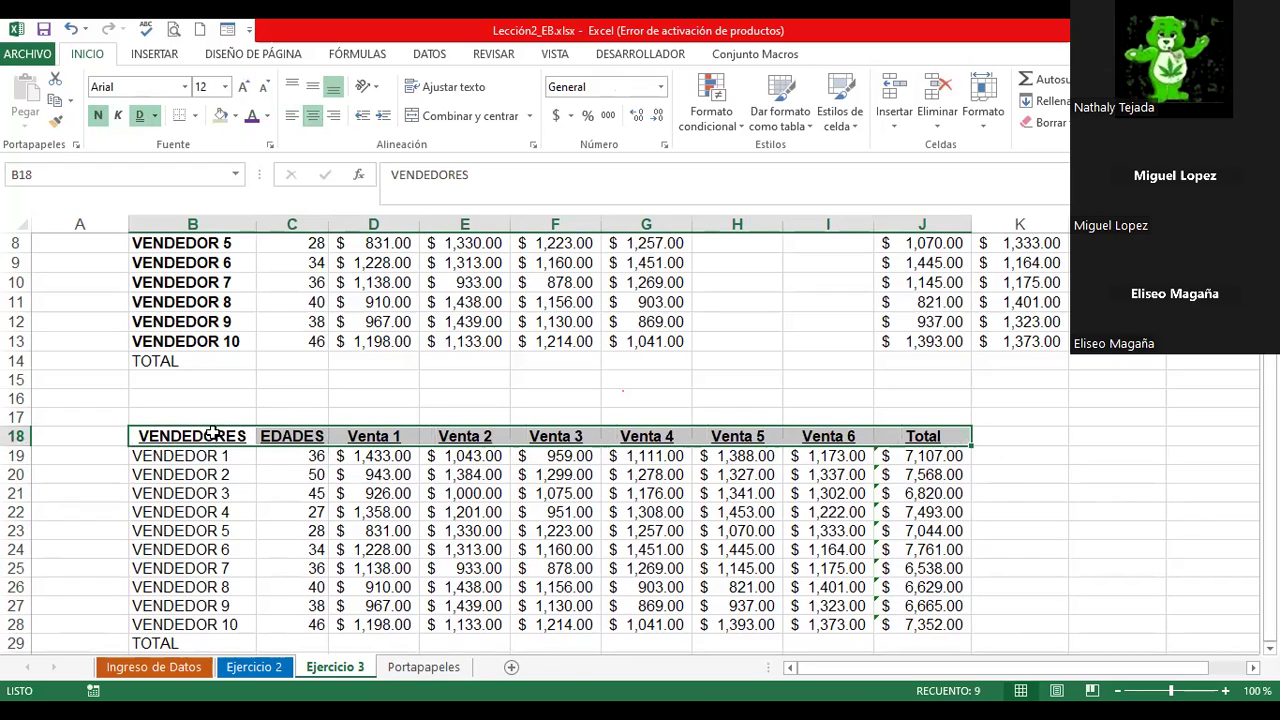
# Step: Shade the vendor column B18:B28 light orange
pyautogui.moveTo(190, 436); pyautogui.dragTo(220, 626)
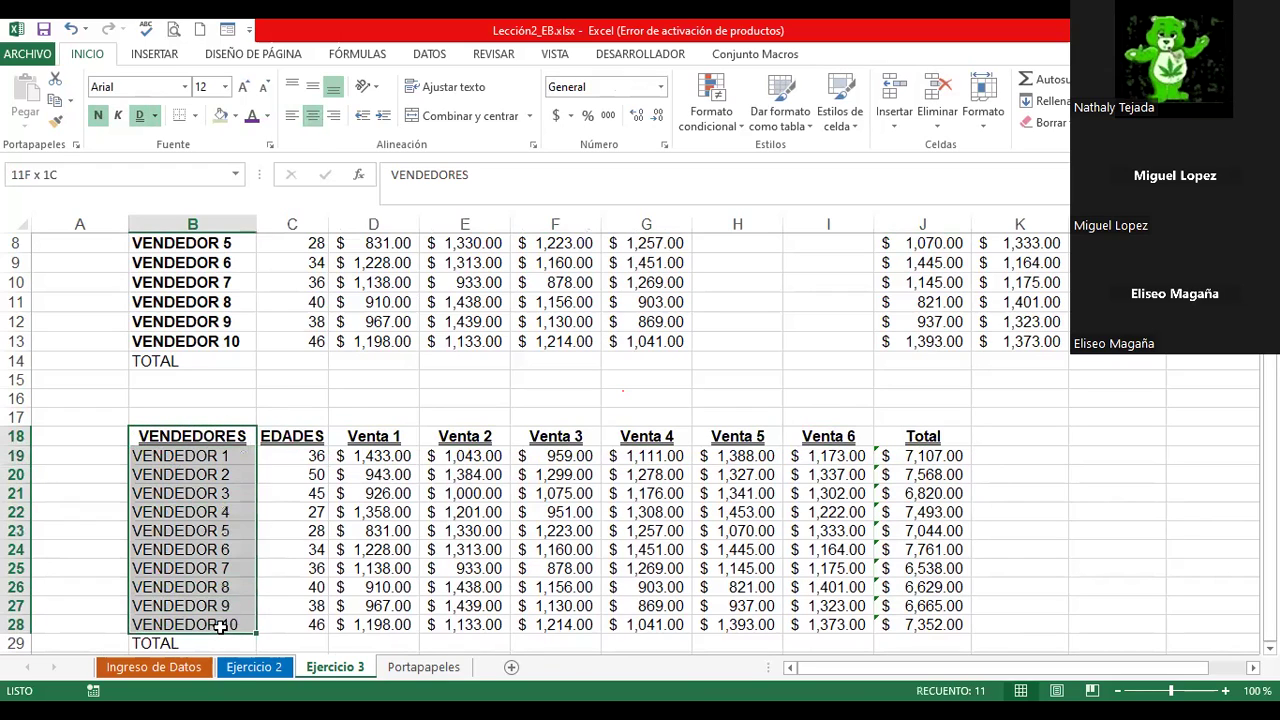
pyautogui.click(236, 116)
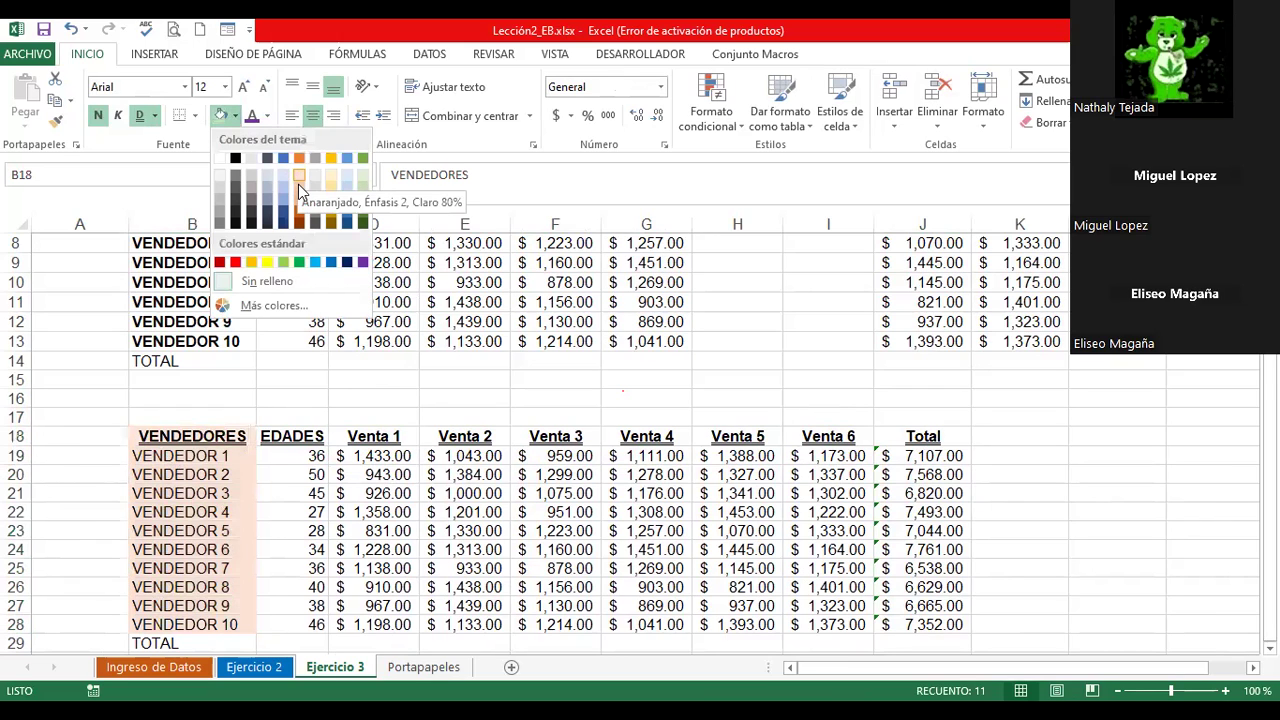
pyautogui.click(300, 184)
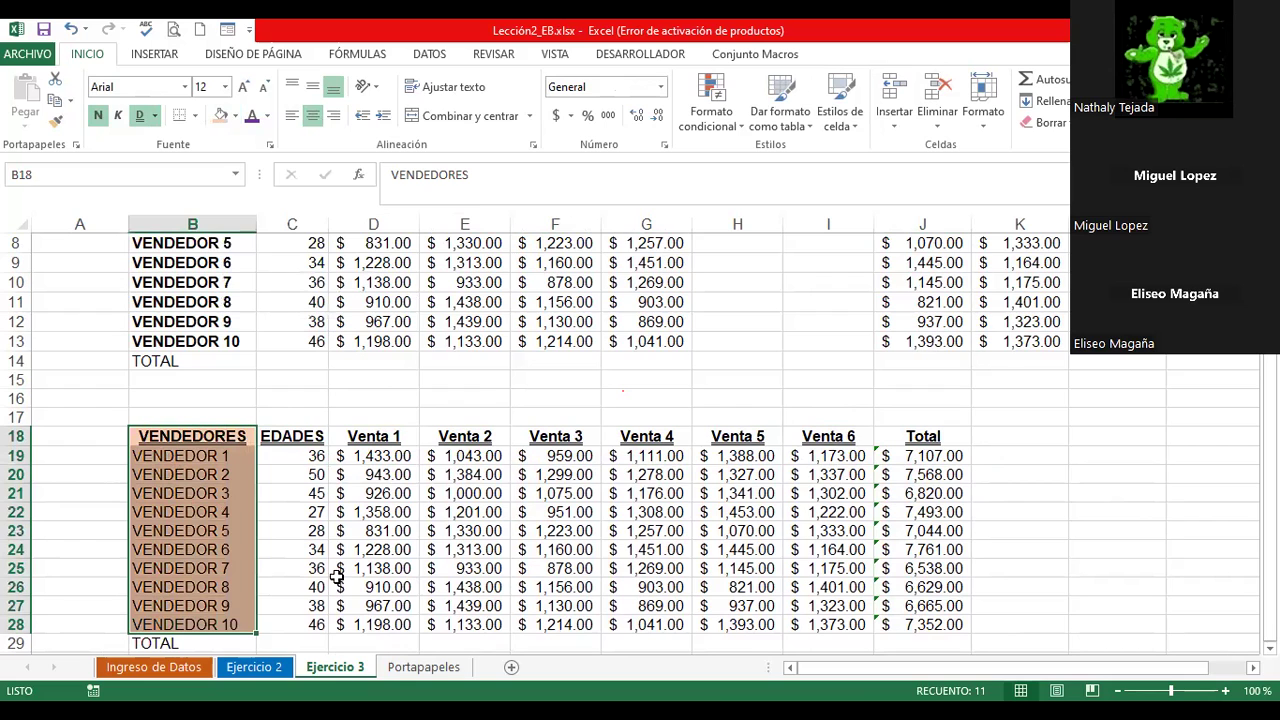
pyautogui.click(624, 462)
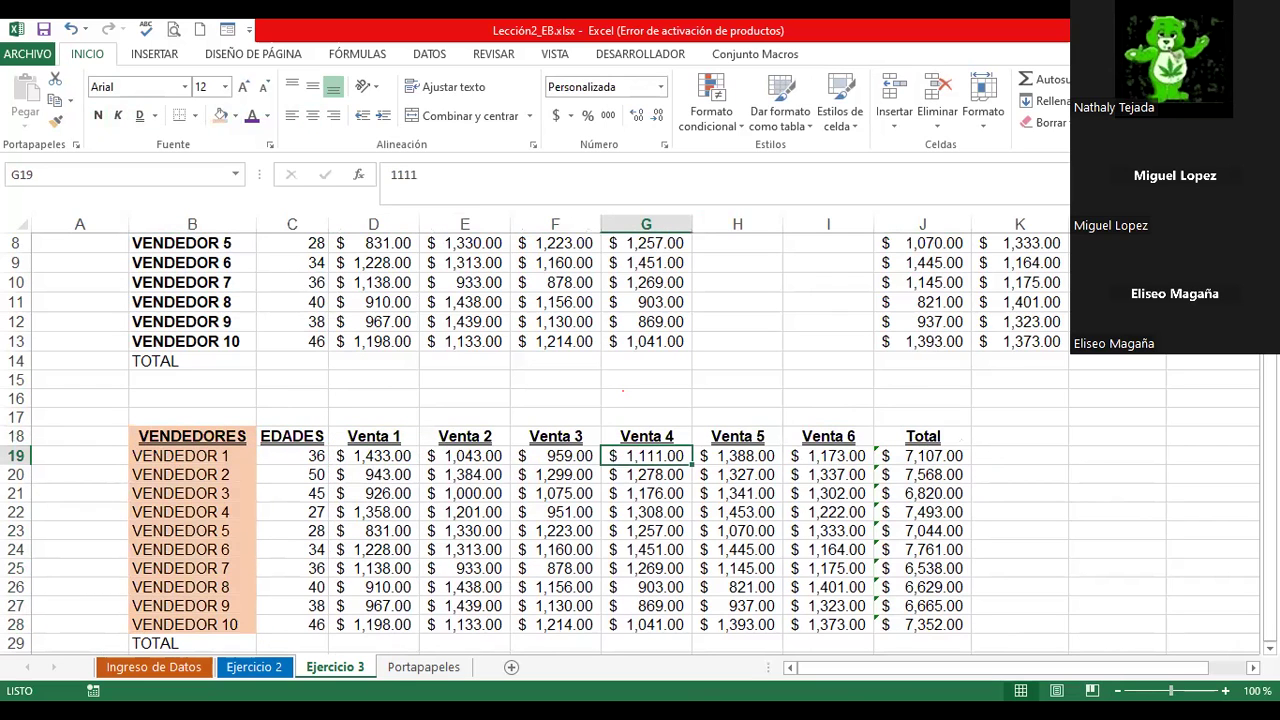
pyautogui.scroll(-2, 623, 391)
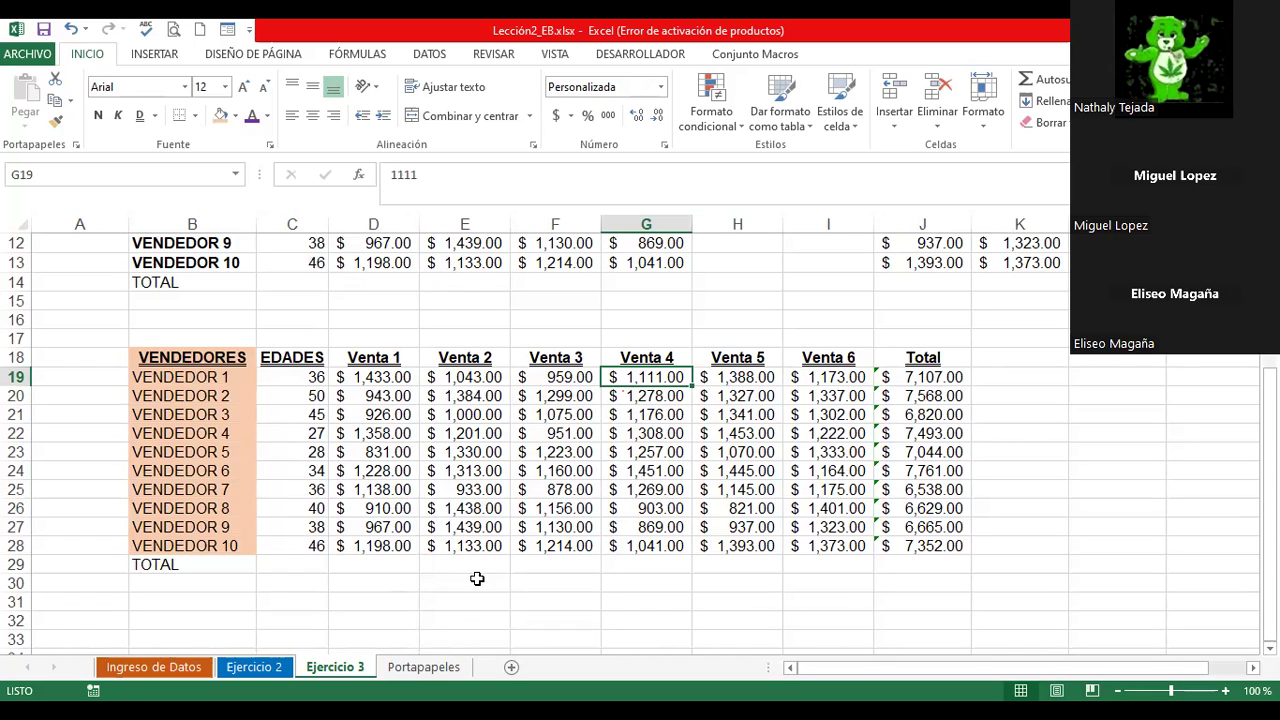
pyautogui.click(372, 565)
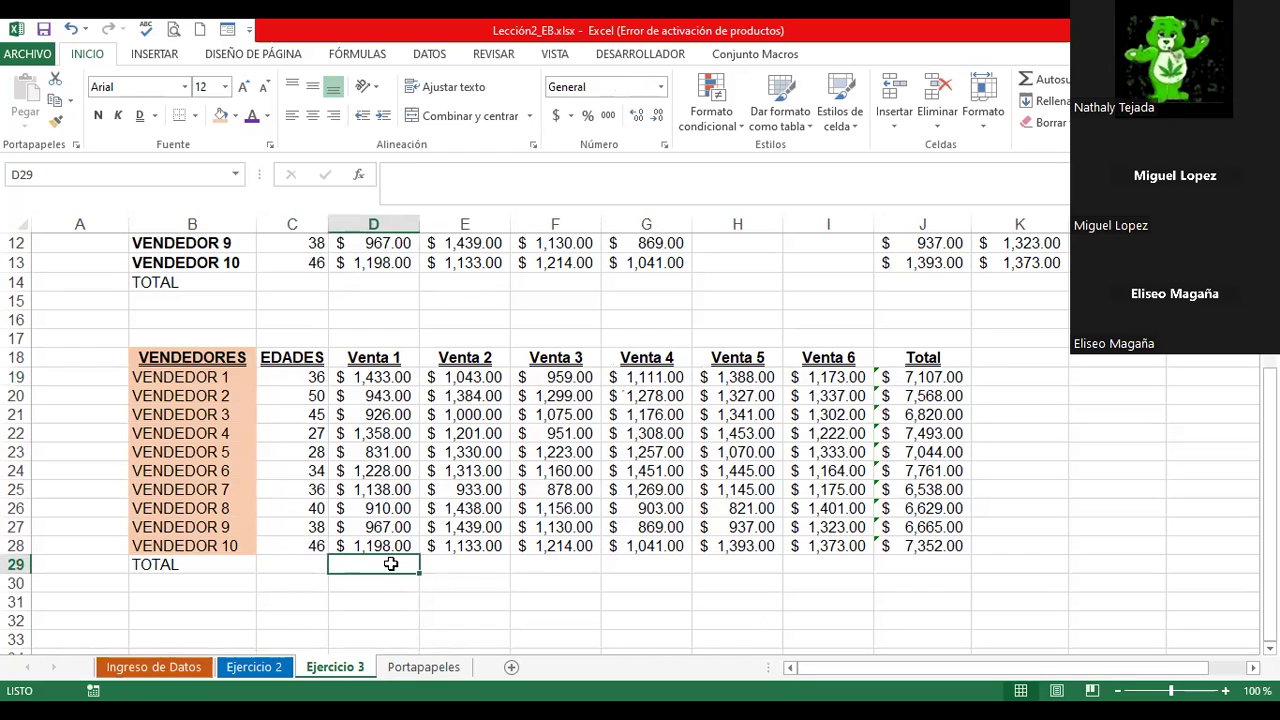
# Step: Enter =SUMA(D19:D28) in D29 and fill it right to J29, reaching $70,977.00
pyautogui.click(462, 580)
pyautogui.click(375, 565)
pyautogui.write('=')
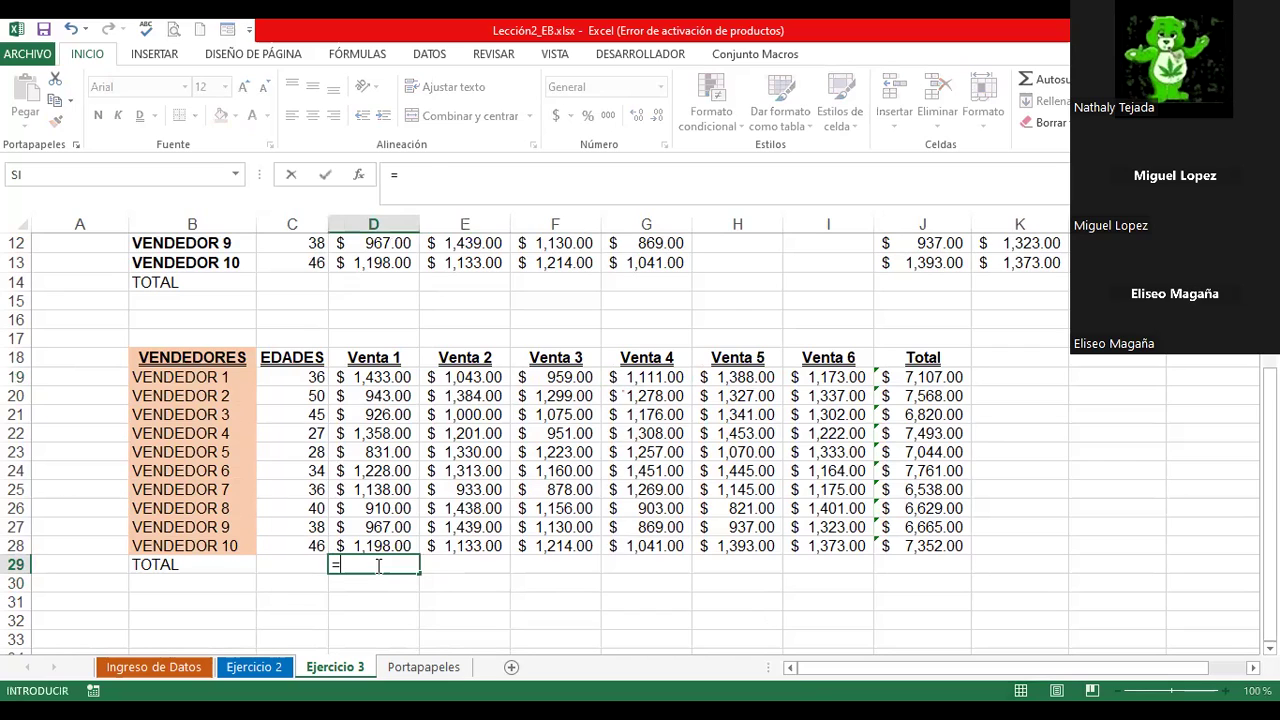
pyautogui.write('suma(')
pyautogui.moveTo(380, 377); pyautogui.dragTo(388, 546)
pyautogui.press('Return')
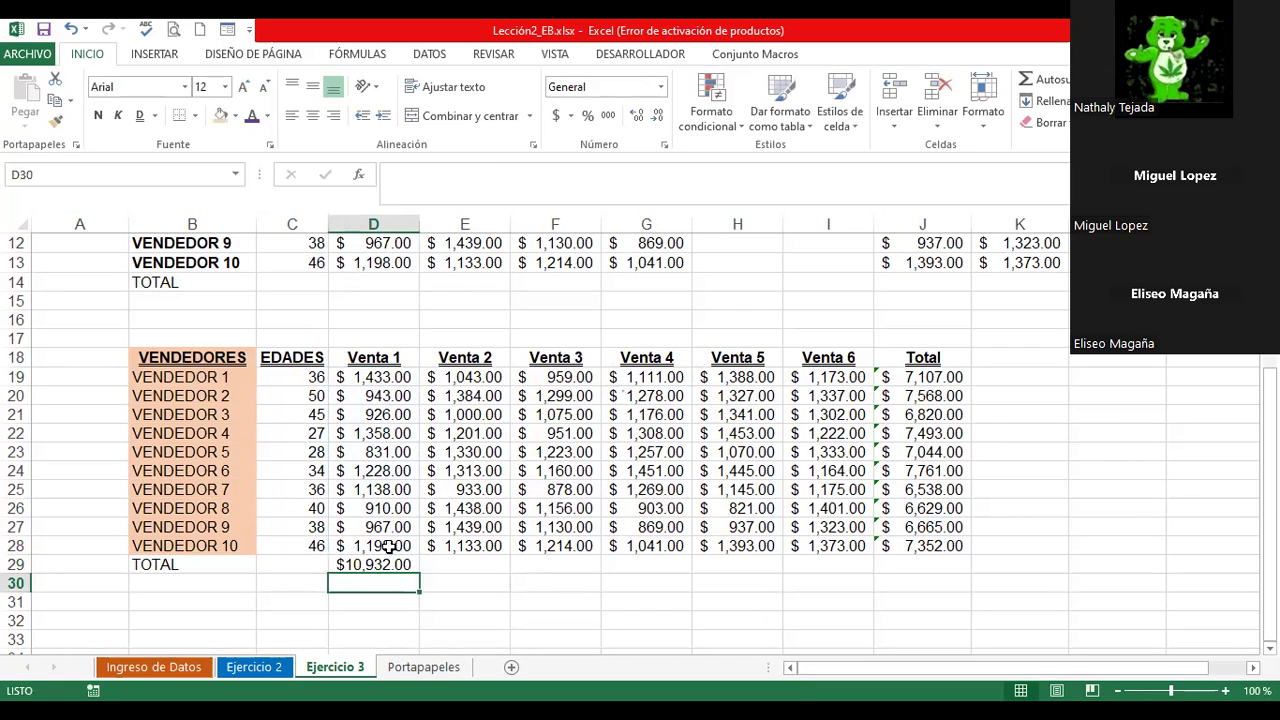
pyautogui.click(380, 565)
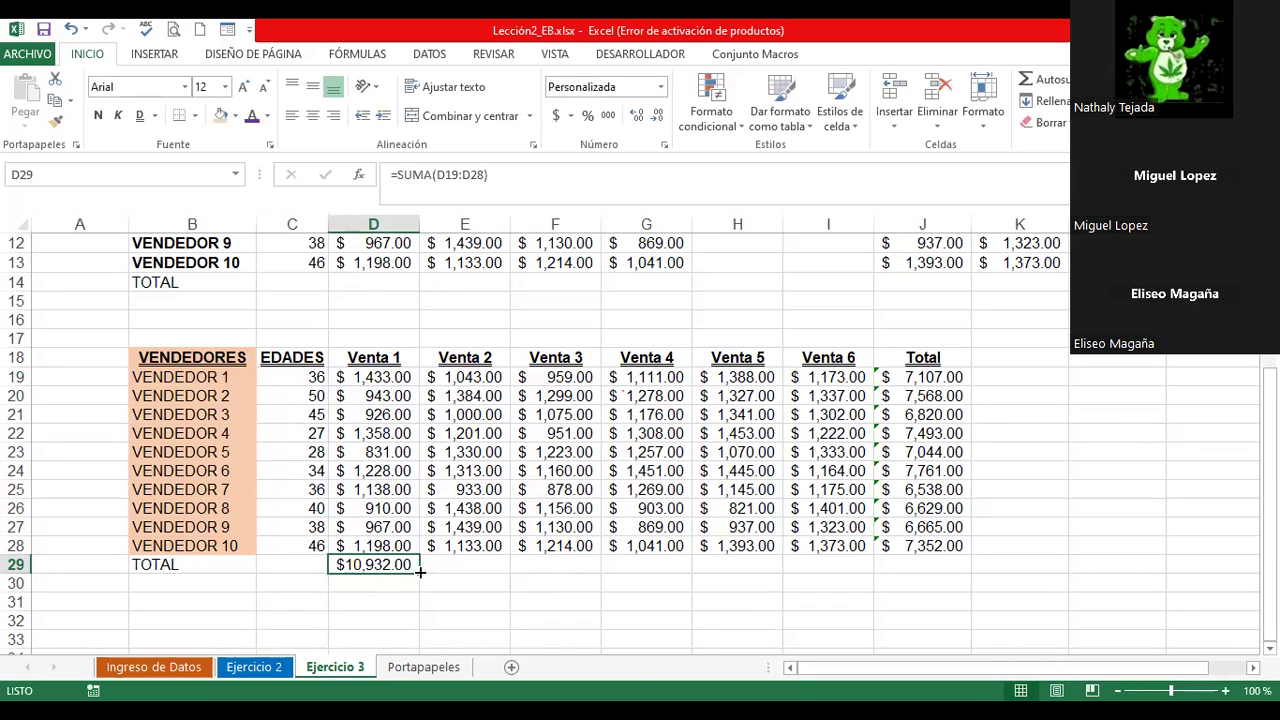
pyautogui.moveTo(420, 571); pyautogui.dragTo(721, 587)
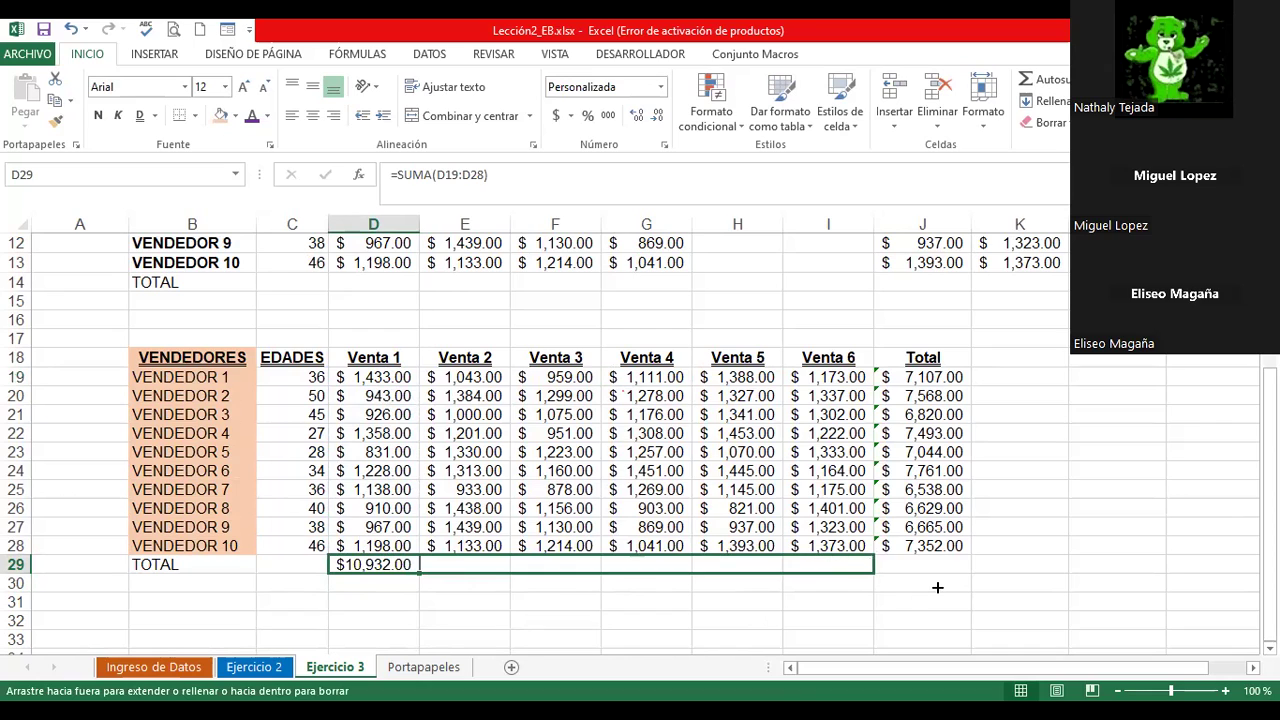
pyautogui.moveTo(721, 587); pyautogui.dragTo(938, 586)
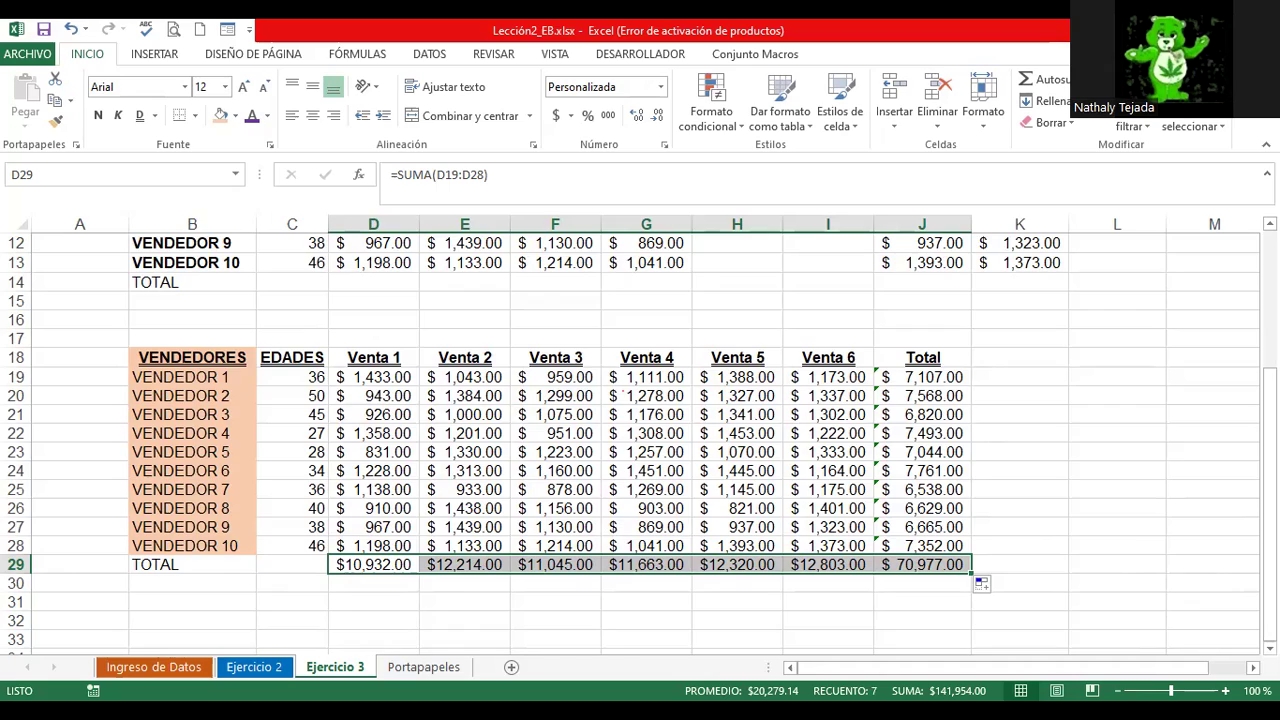
# Step: Browse the sheet tabs and settle on Ejercicio 2's first-semester sales table
pyautogui.scroll(-2, 981, 583)
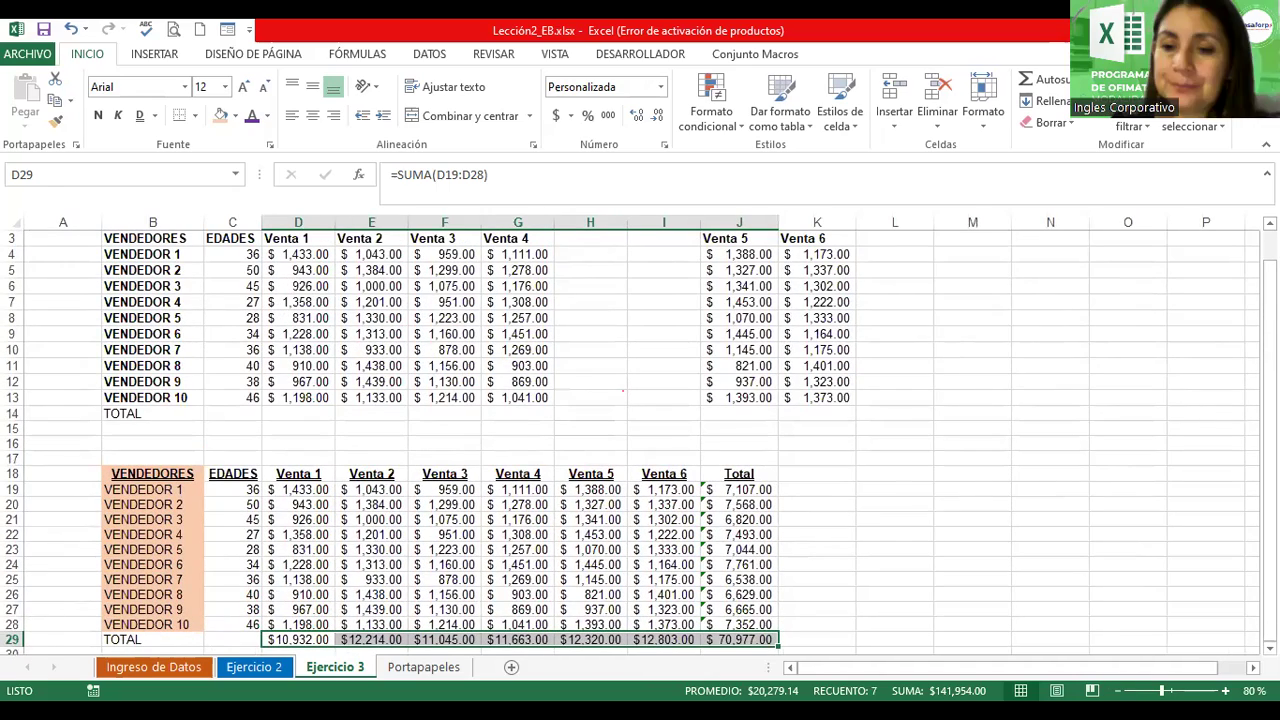
pyautogui.click(232, 430)
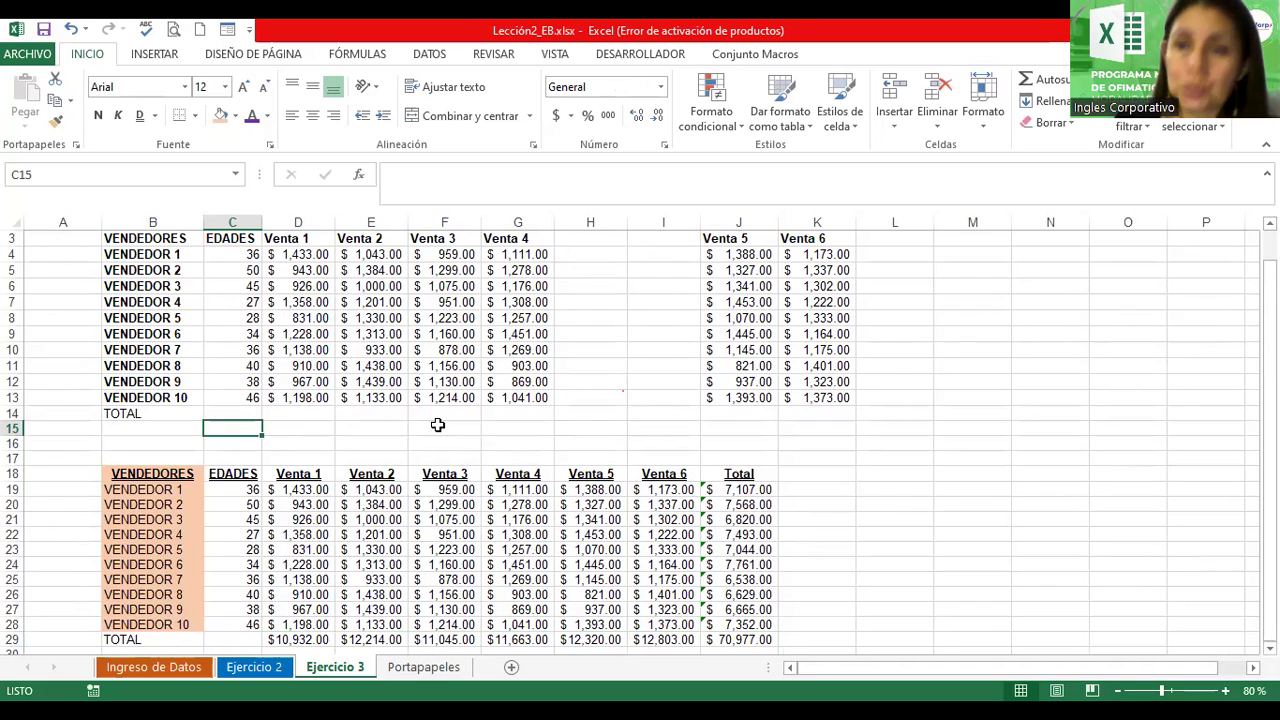
pyautogui.click(192, 670)
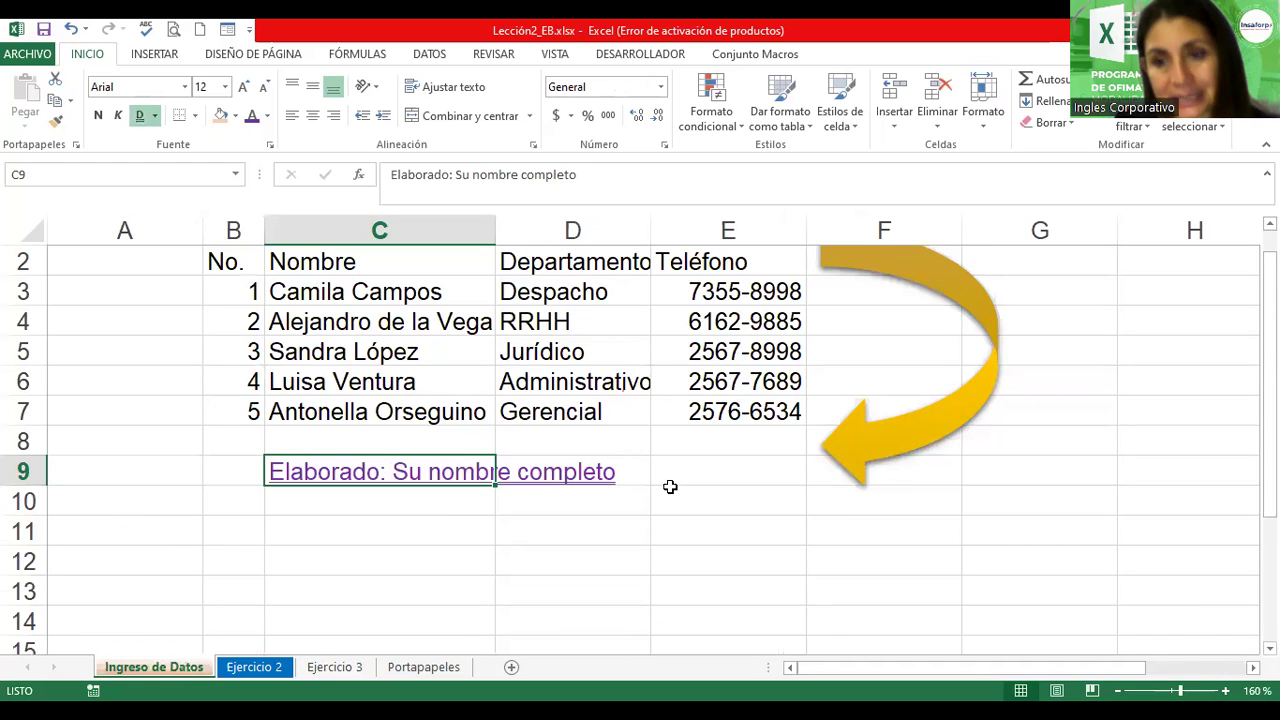
pyautogui.click(264, 671)
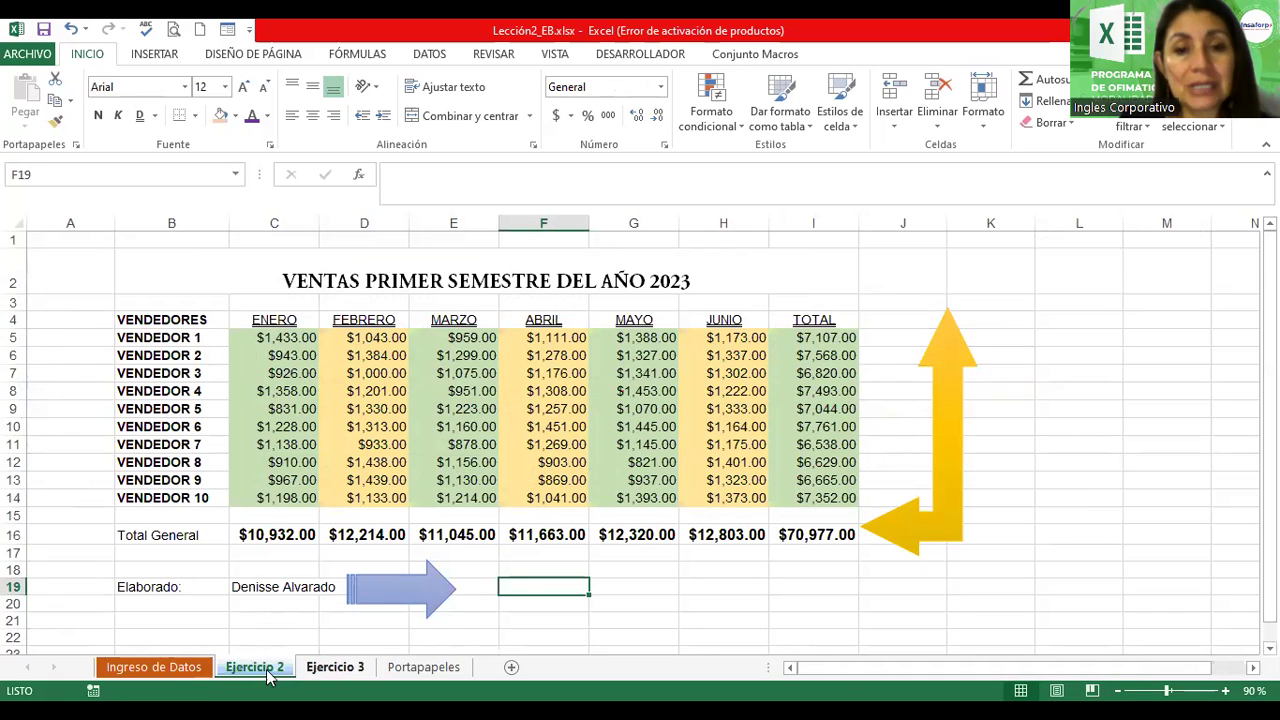
pyautogui.click(328, 667)
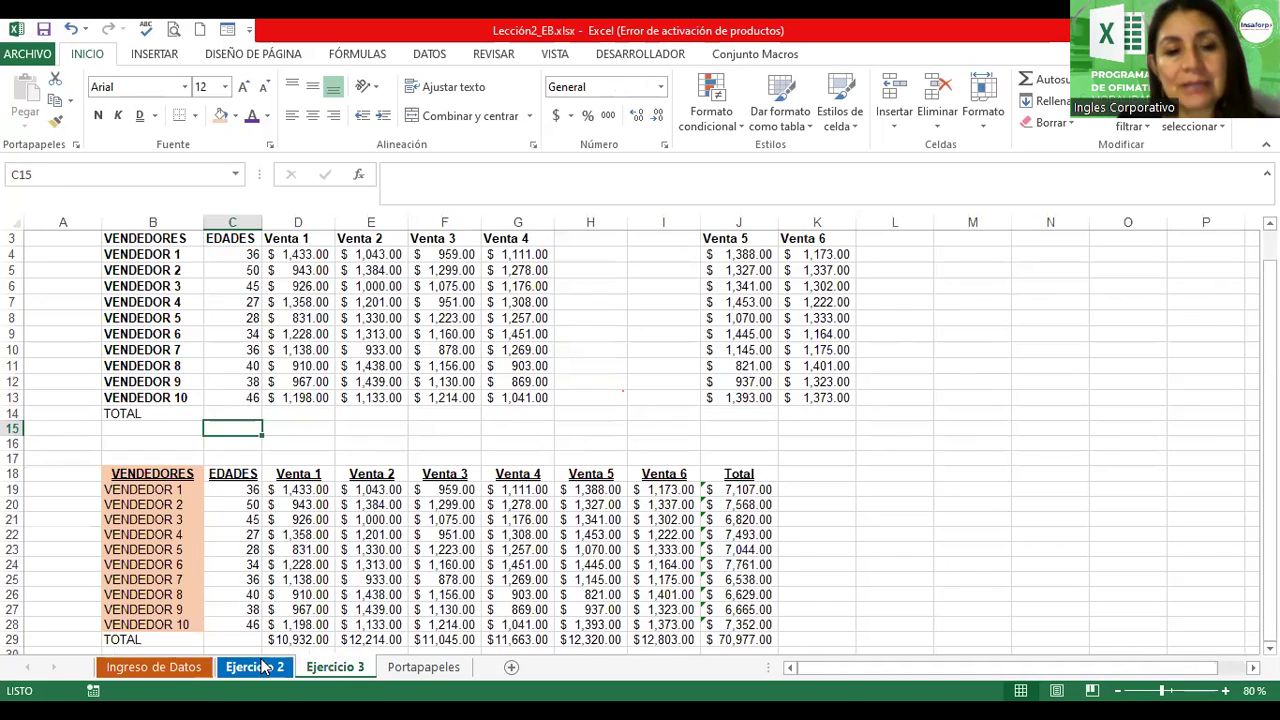
pyautogui.click(195, 670)
pyautogui.click(225, 668)
pyautogui.hotkey('ctrl', 'pageup')
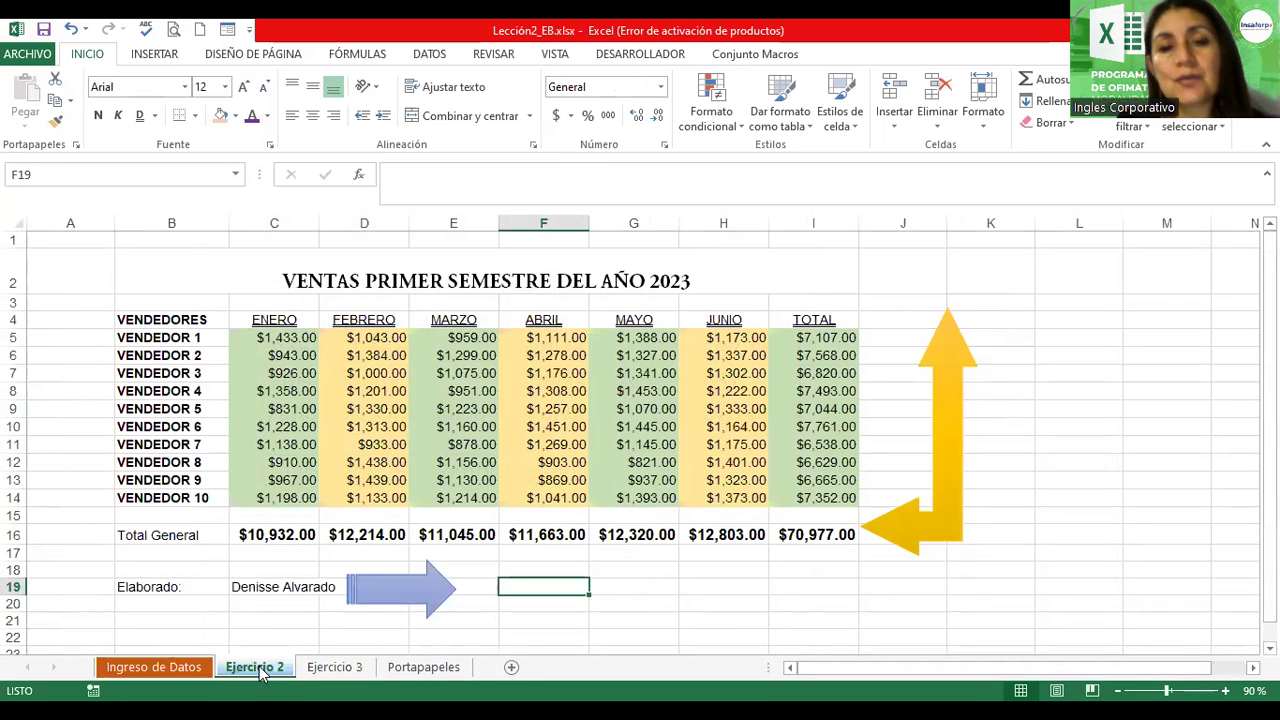